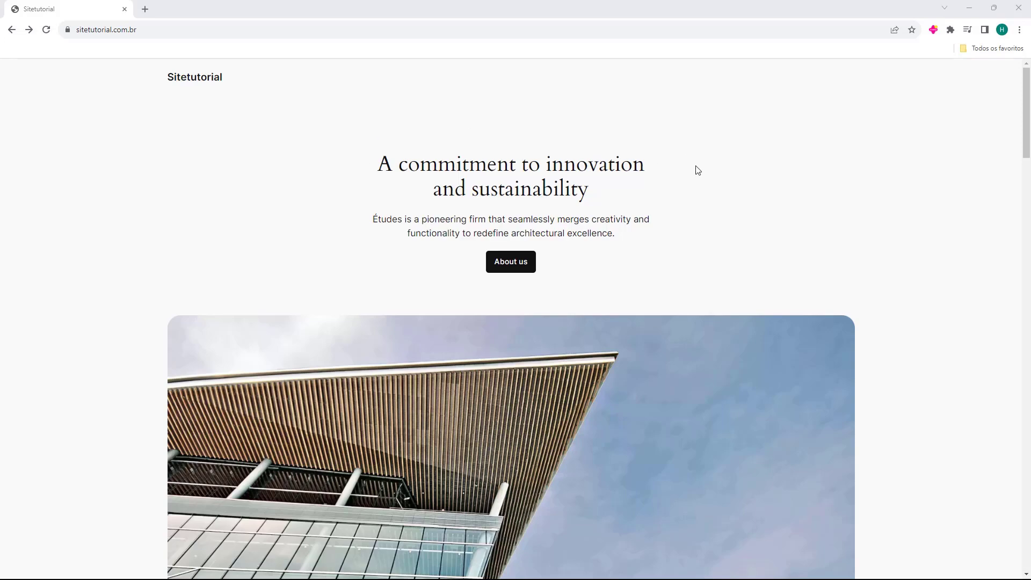
Step: Go to the WordPress login page of the site at sitetutorial.com.br/wp-admin
scroll(373, 116, "down", 15)
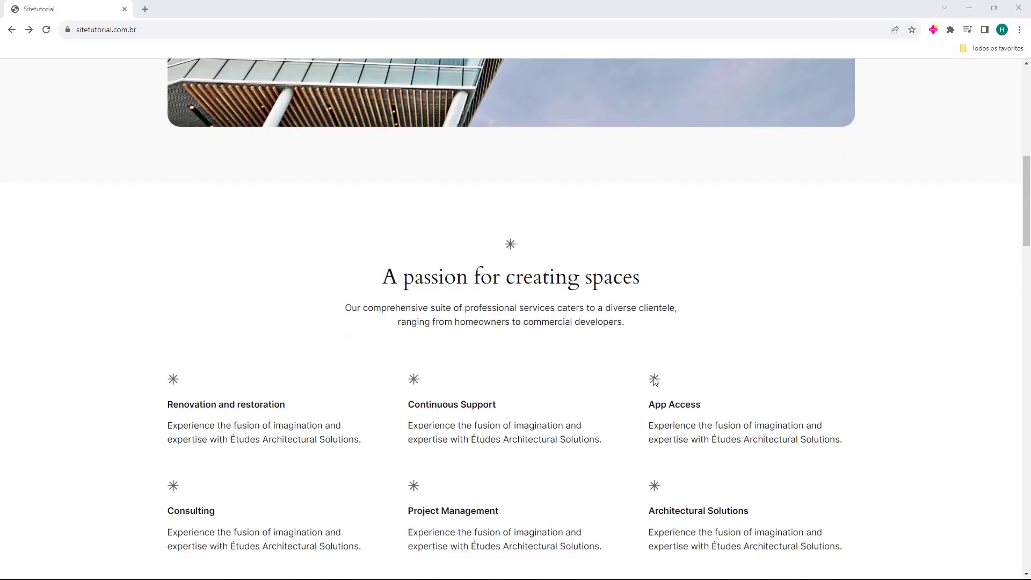
scroll(369, 382, "up", 7)
scroll(254, 349, "up", 12)
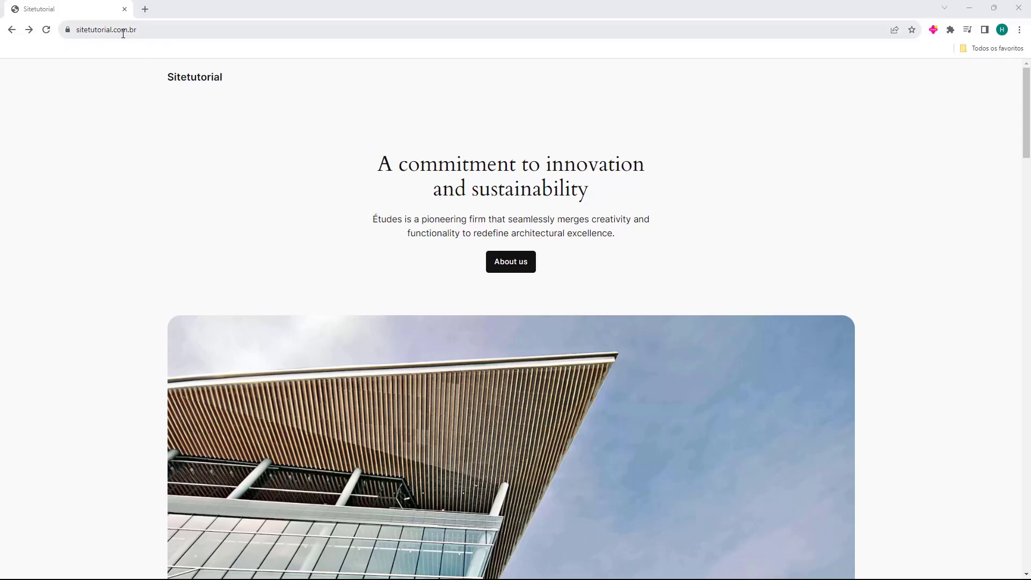
left_click(180, 34)
left_click(230, 33)
type("//")
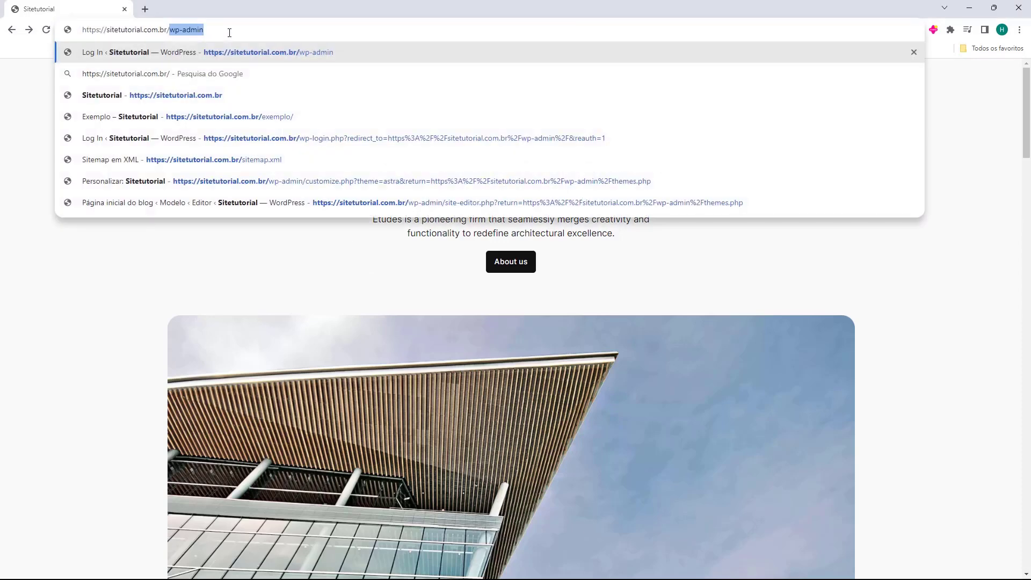
key("Right")
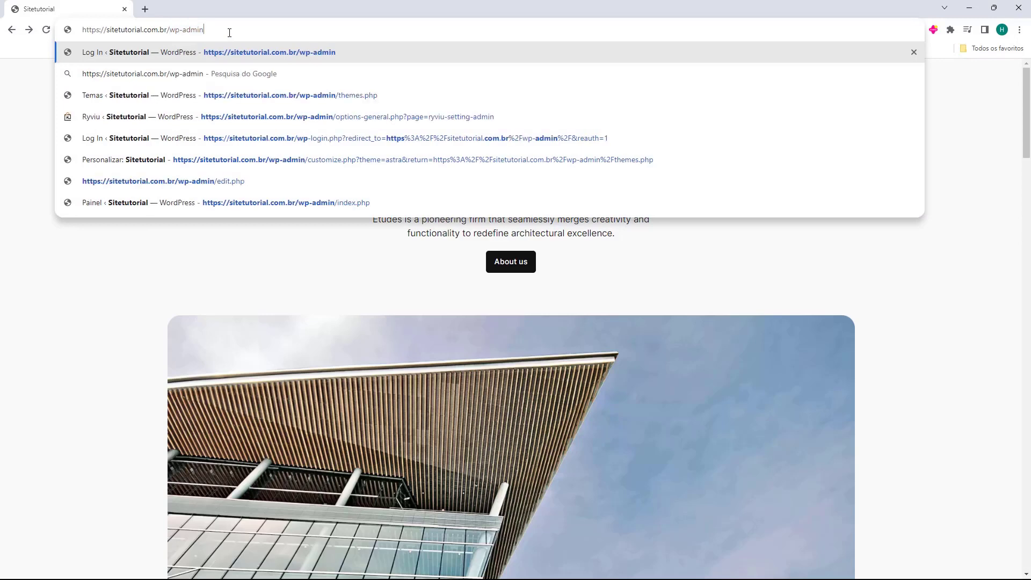
key("Return")
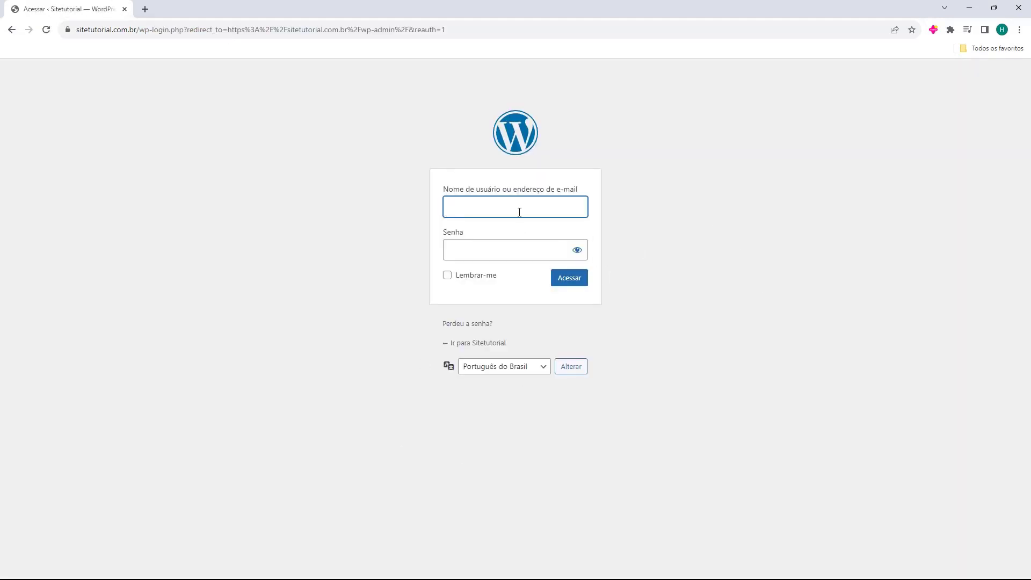
Step: Log in to the WordPress dashboard by entering the account username and password
type("fer")
left_click(516, 229)
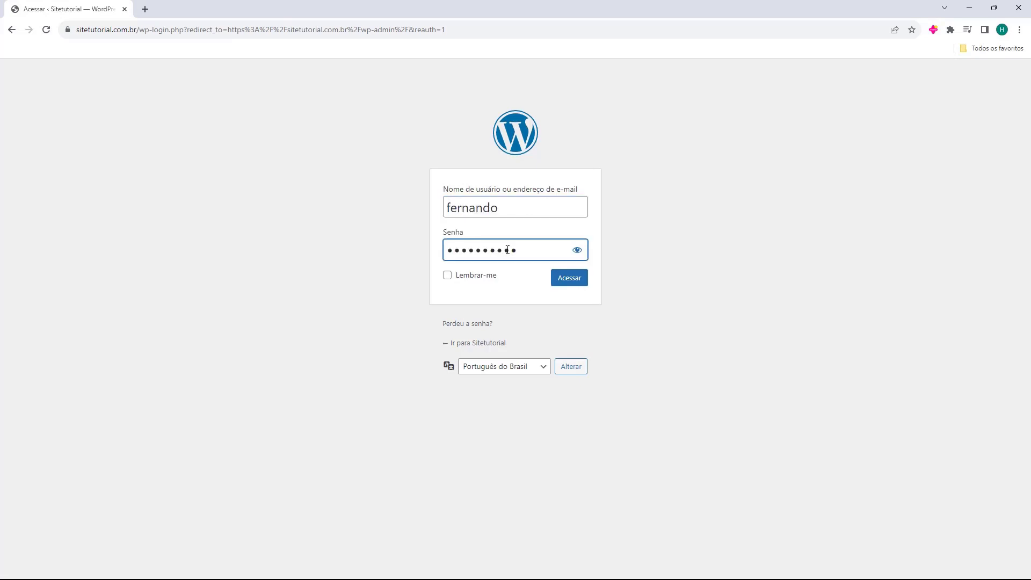
left_click(397, 239)
left_click(568, 279)
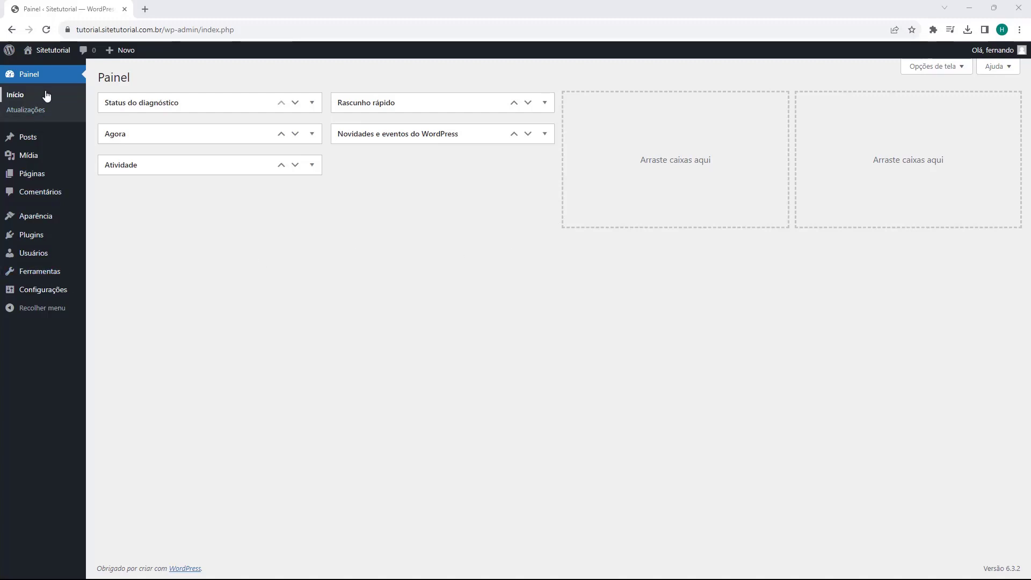
Step: Go to the catalogue for adding new themes and browse the popular ones
mouse_move(39, 225)
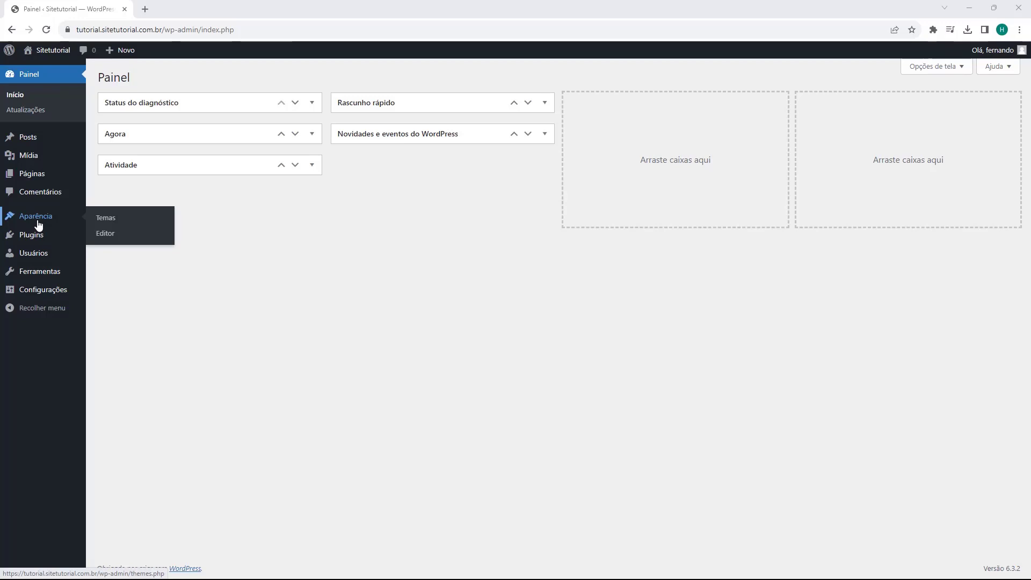
left_click(38, 225)
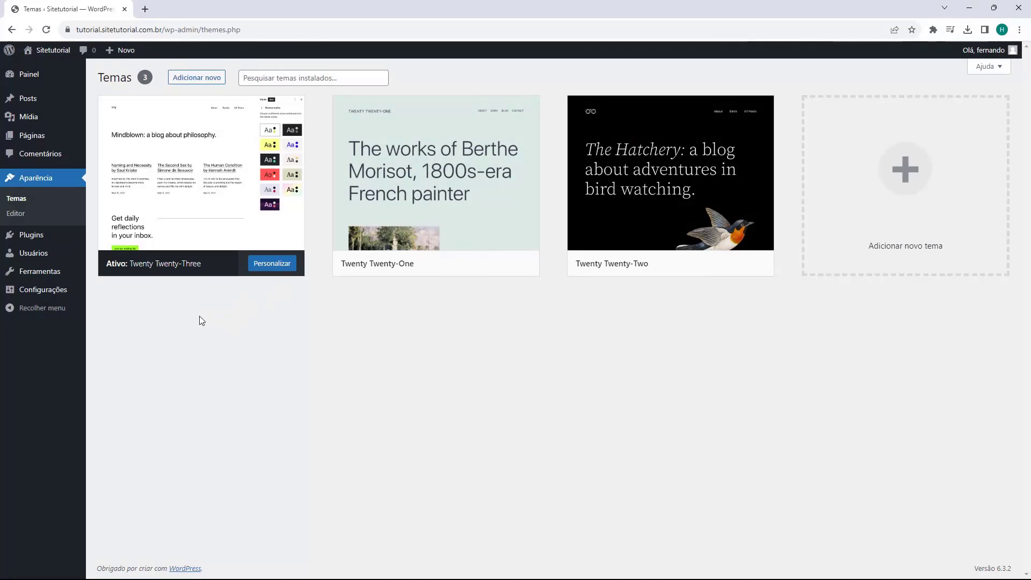
left_click(197, 78)
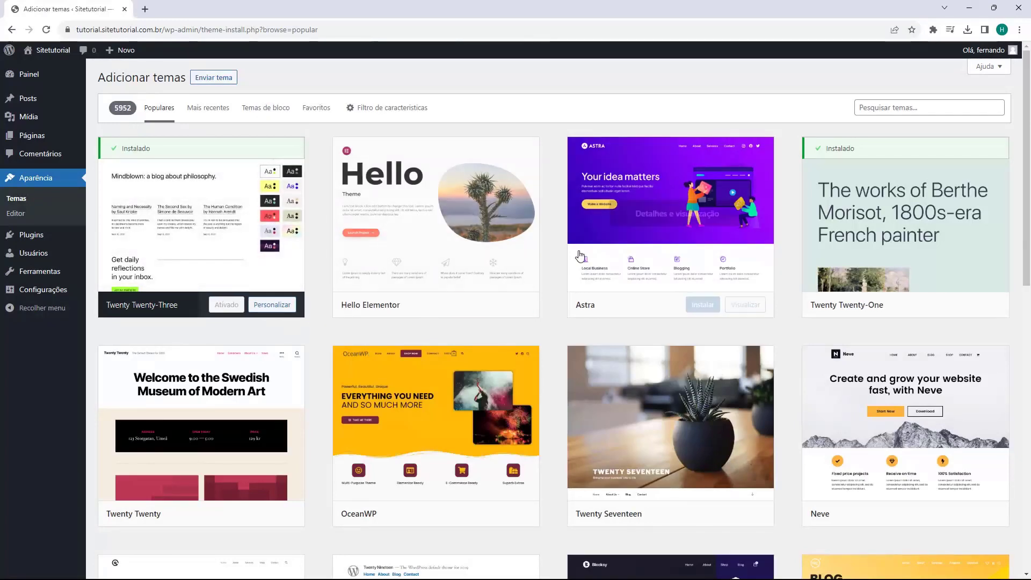
scroll(544, 244, "down", 5)
scroll(546, 248, "down", 2)
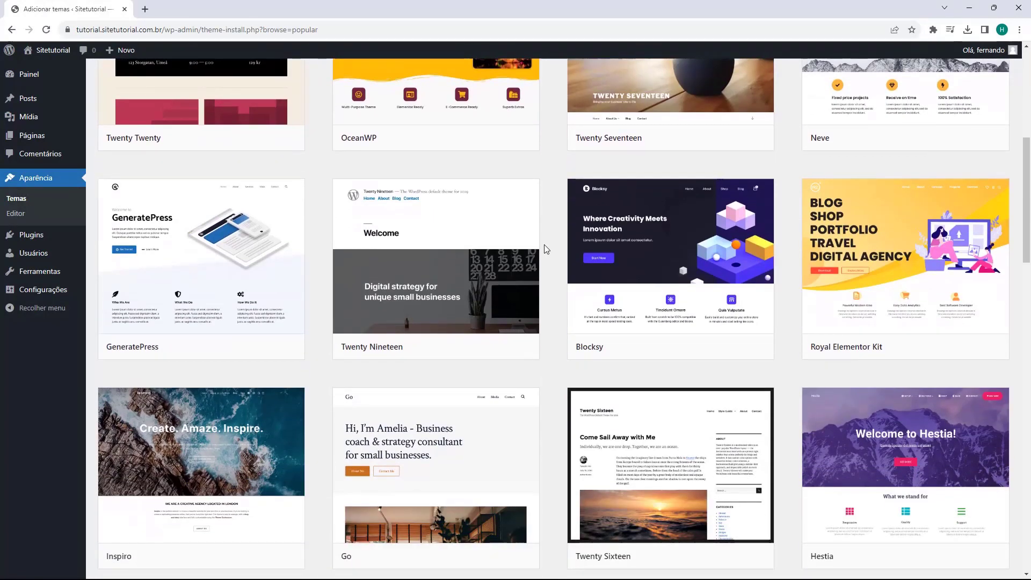
scroll(545, 248, "down", 5)
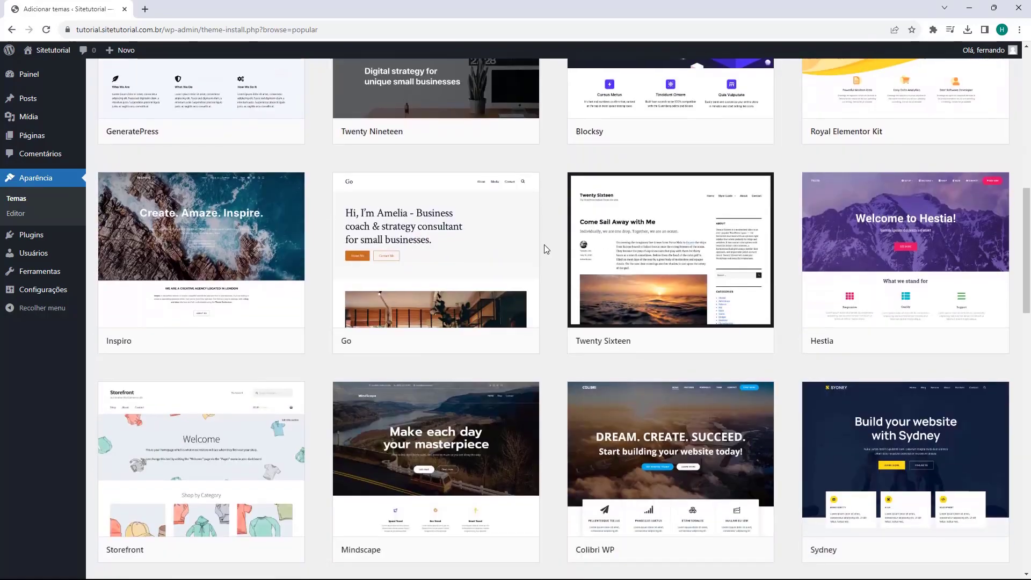
scroll(546, 249, "up", 12)
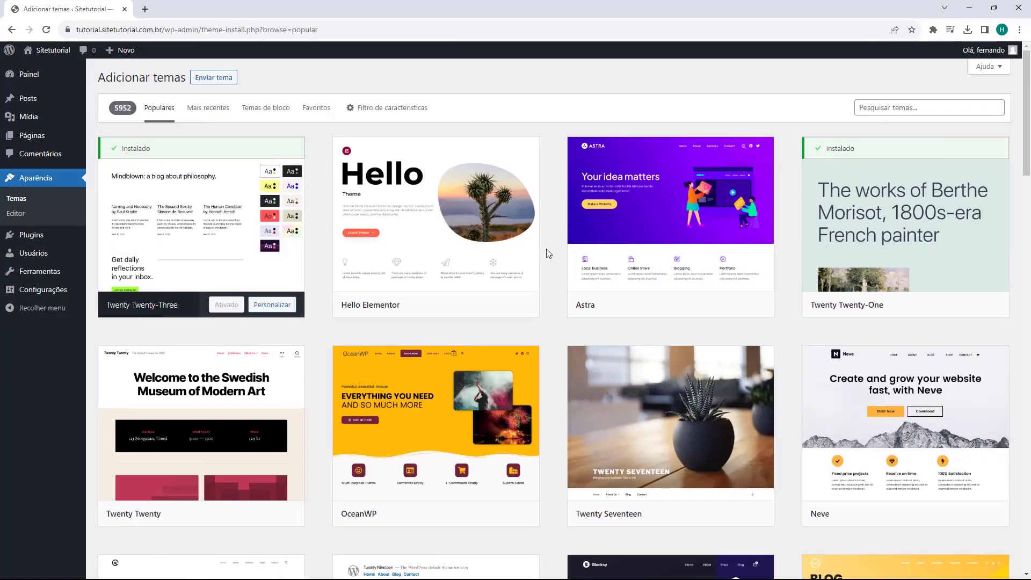
Step: Search the theme catalogue for "hello", and install and activate the Hello Elementor theme
mouse_move(408, 175)
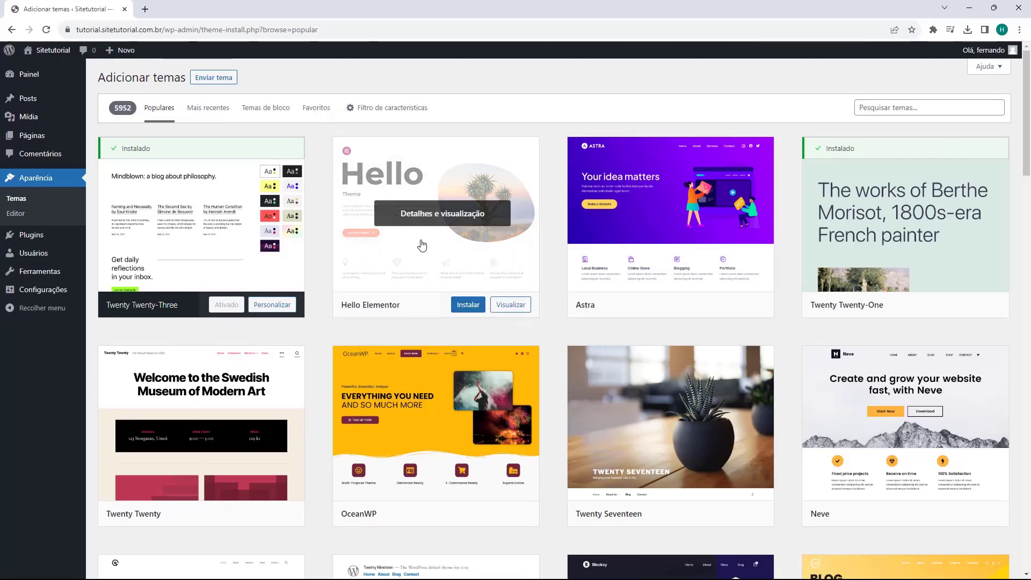
left_click(885, 113)
type("hello")
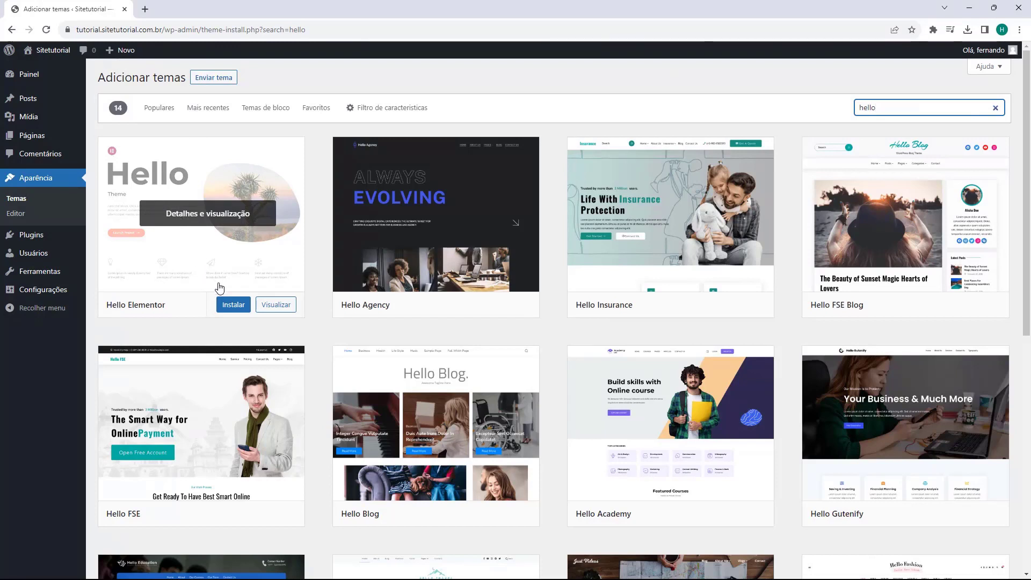
left_click(232, 306)
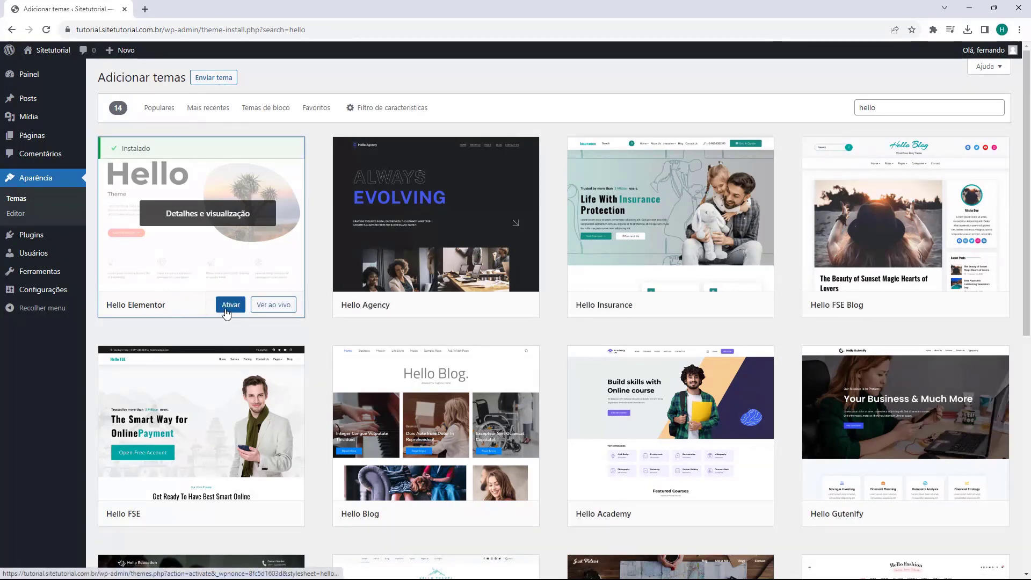
left_click(229, 311)
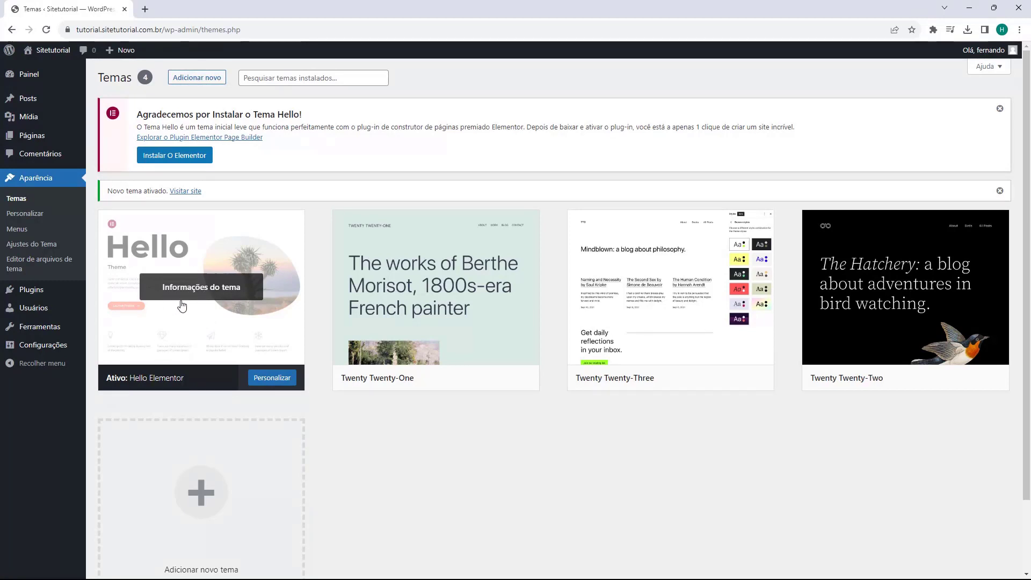
Step: Examine the Hello Elementor customization options: site identity, menus, homepage settings and additional CSS, and return to the theme list
left_click(272, 387)
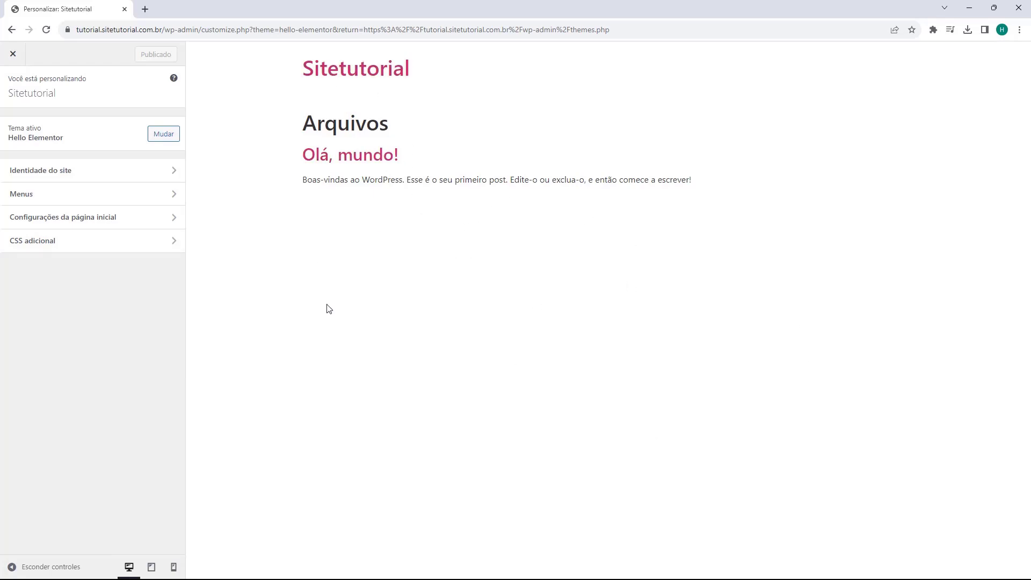
left_click(68, 170)
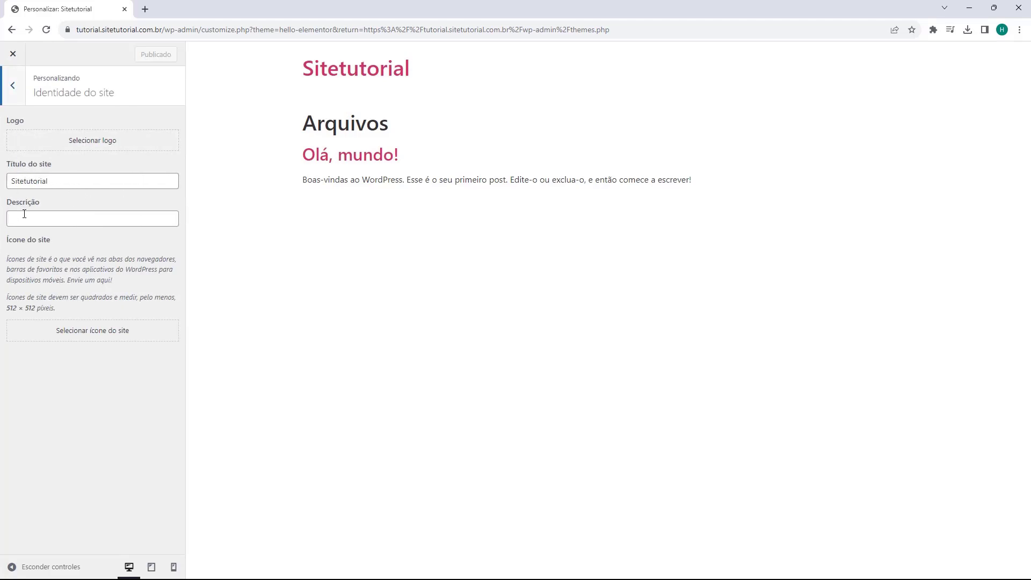
left_click(11, 103)
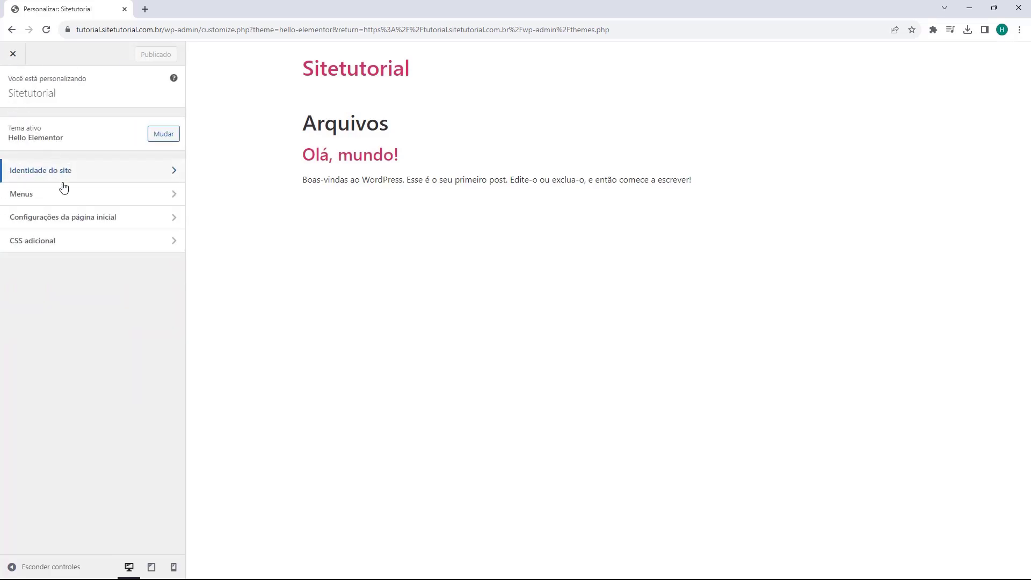
left_click(59, 193)
left_click(15, 99)
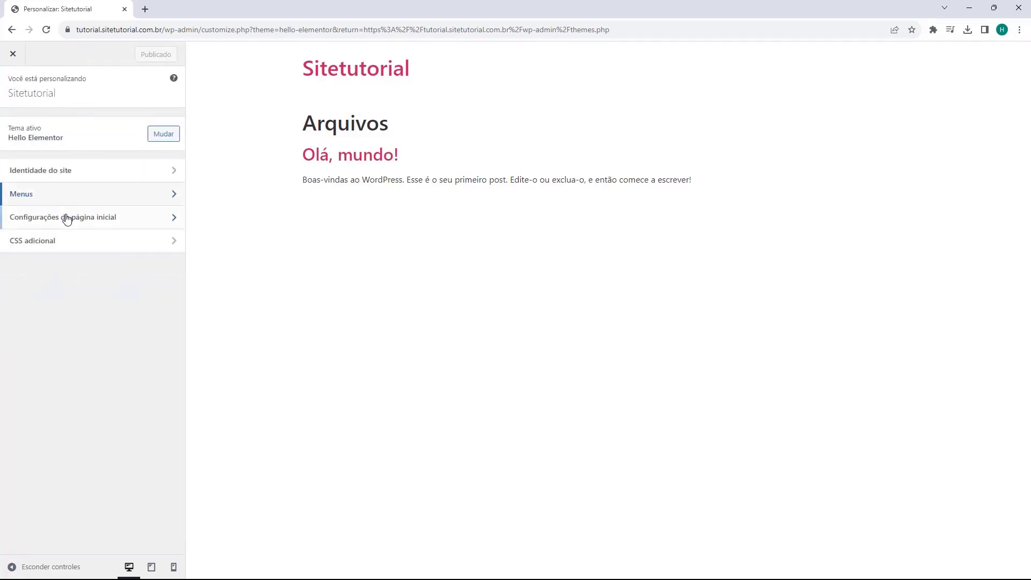
left_click(67, 218)
left_click(14, 105)
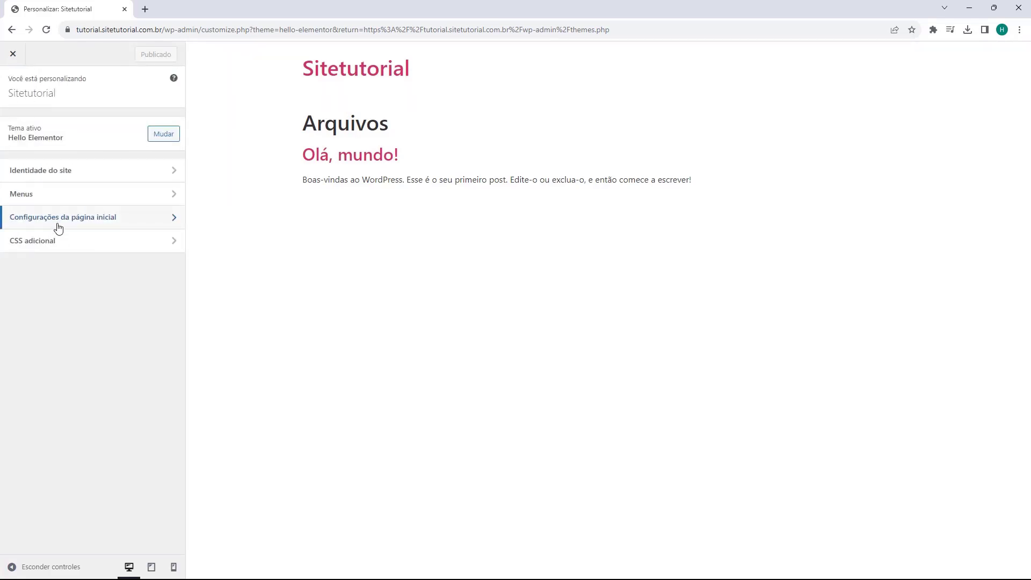
left_click(48, 250)
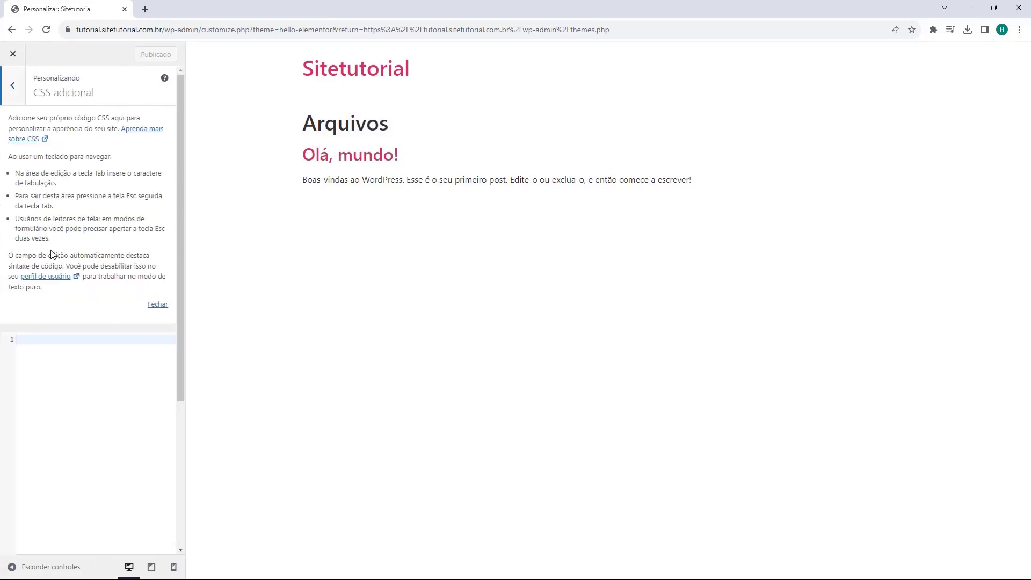
left_click(18, 99)
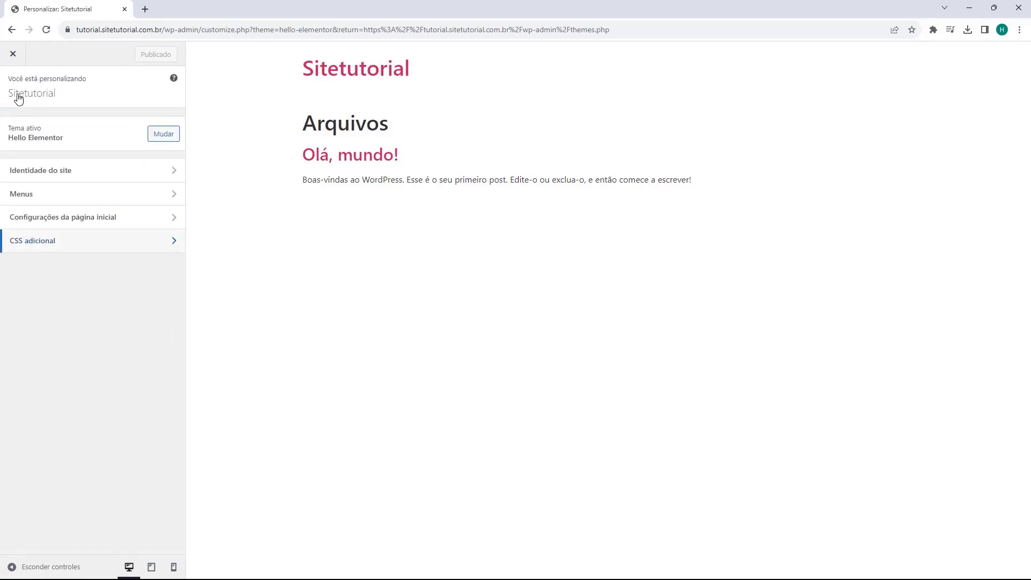
left_click(15, 56)
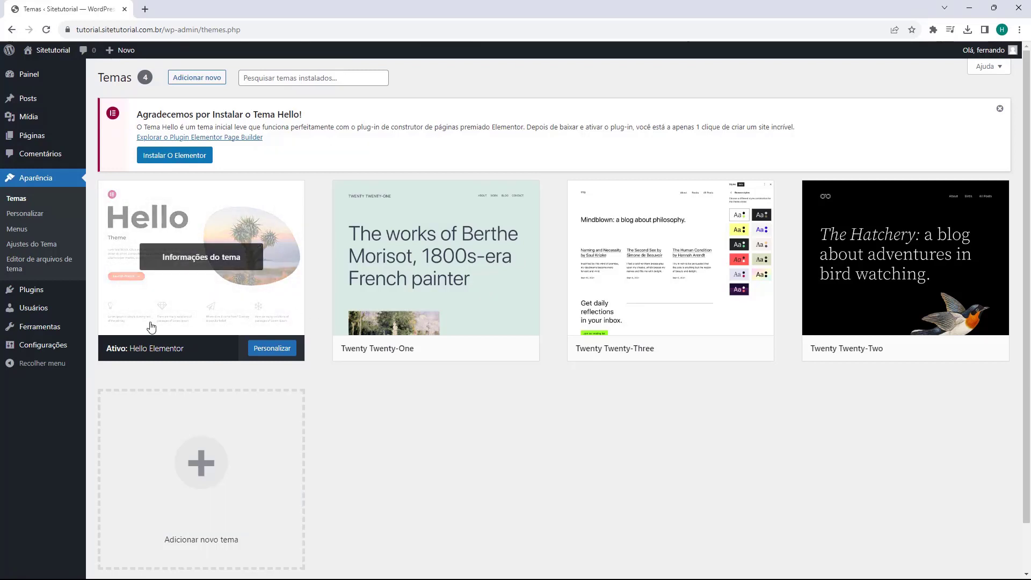
Step: Go to the plugin installation catalogue and browse the featured plugins
mouse_move(21, 293)
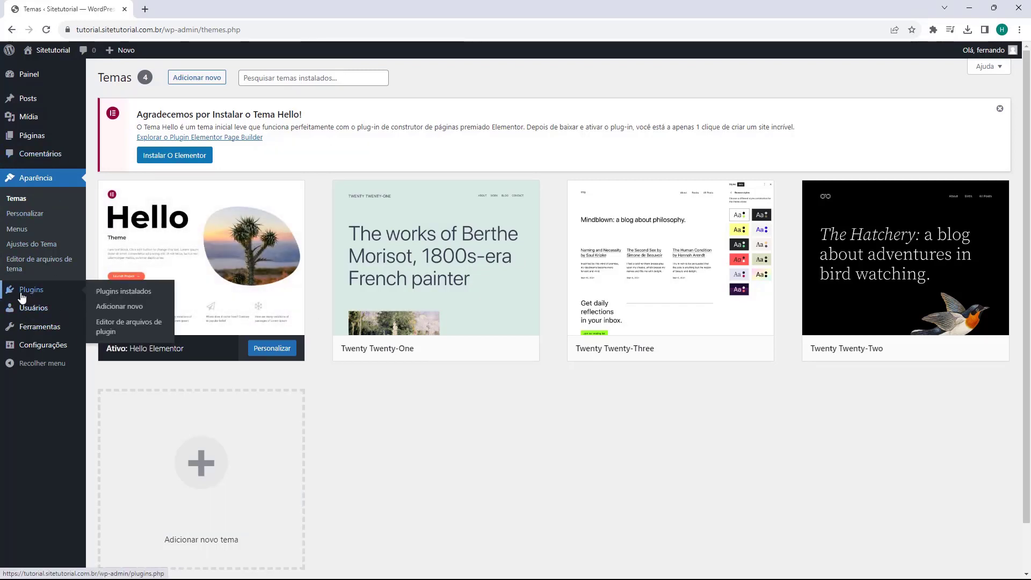
left_click(33, 299)
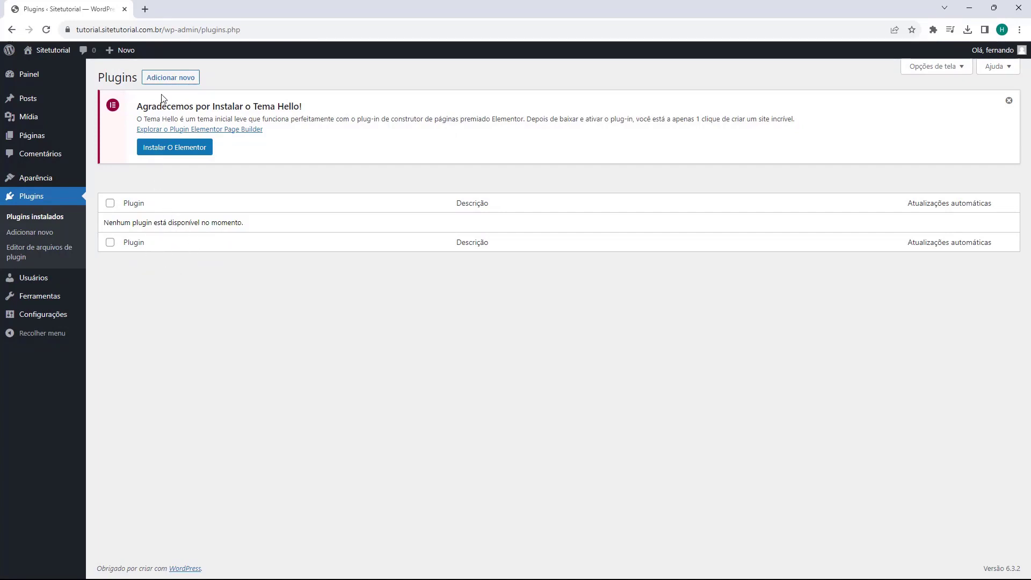
left_click(170, 78)
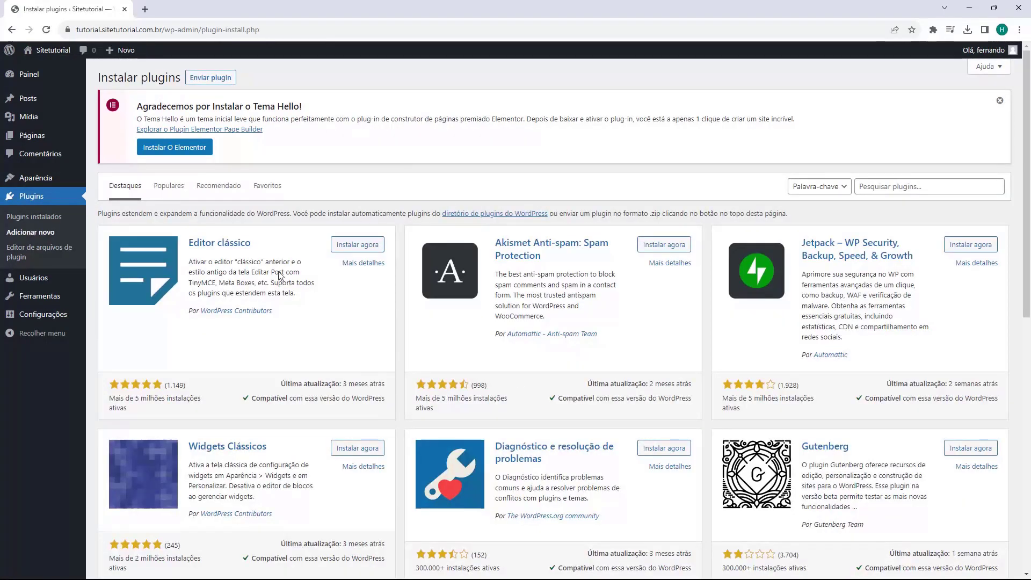
scroll(241, 260, "down", 8)
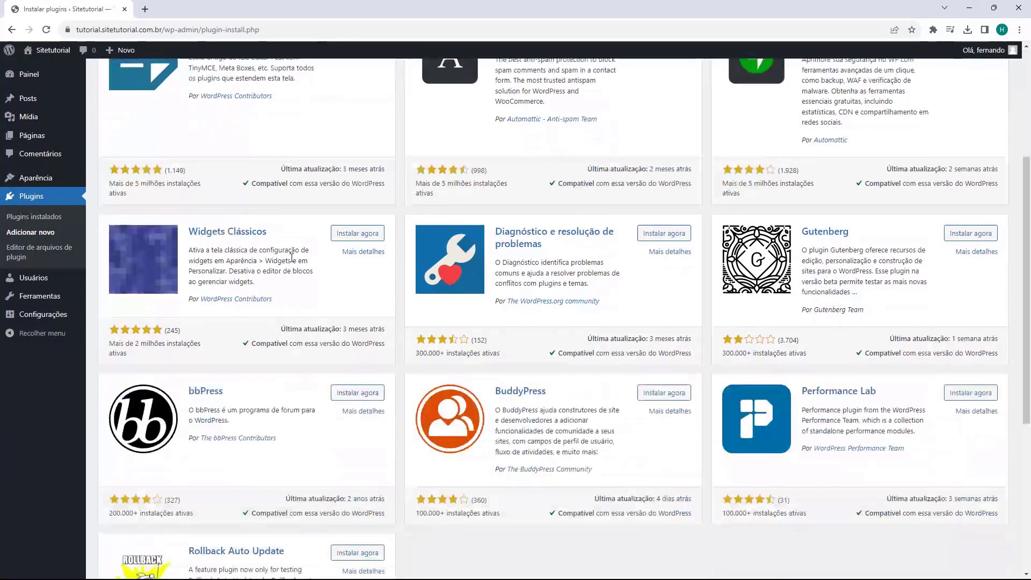
scroll(291, 259, "up", 8)
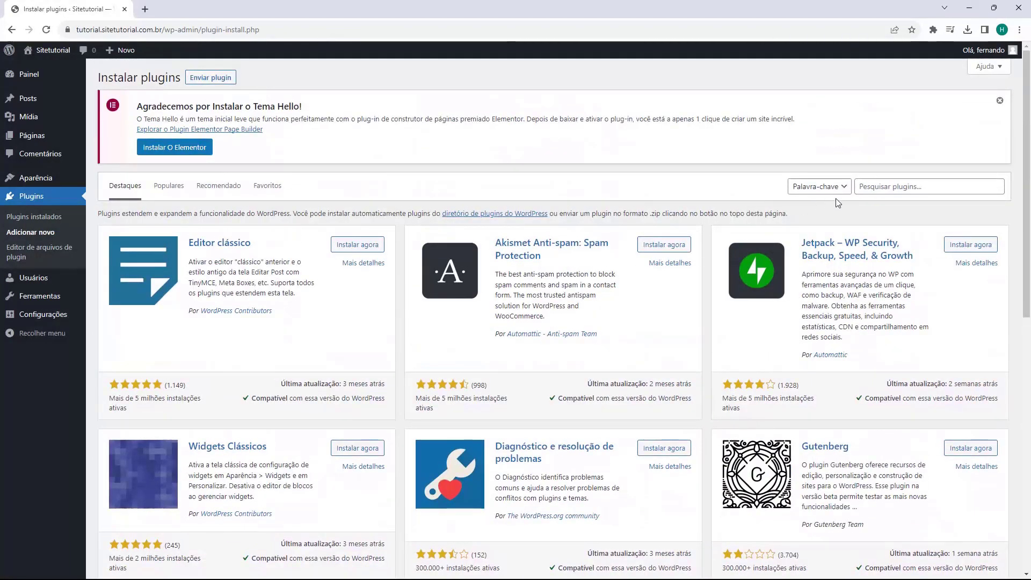
Step: Search the plugin catalogue for "elementor", and install and activate Elementor Website Builder
left_click(870, 192)
type("elementor")
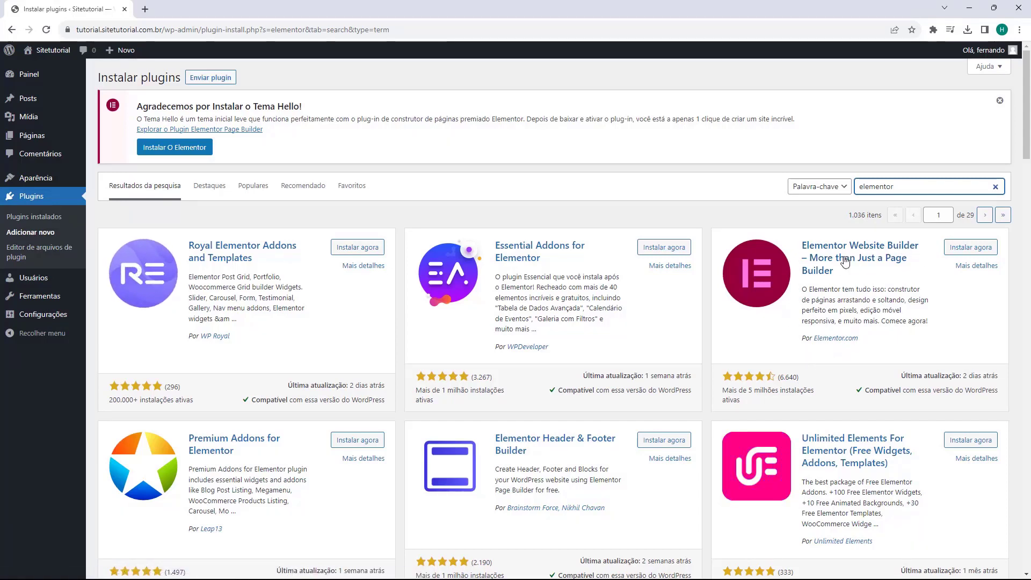
left_click(956, 251)
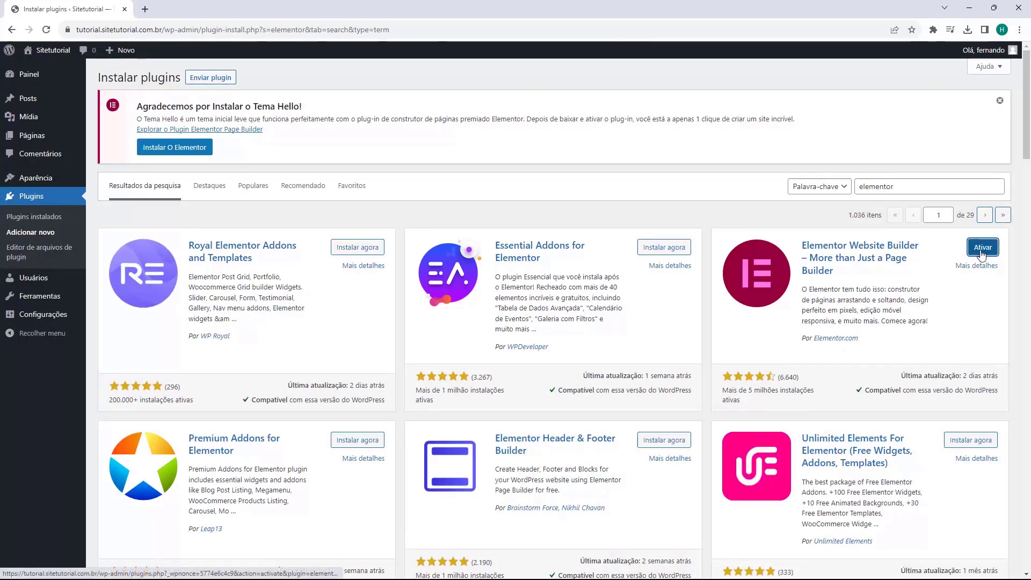
left_click(982, 249)
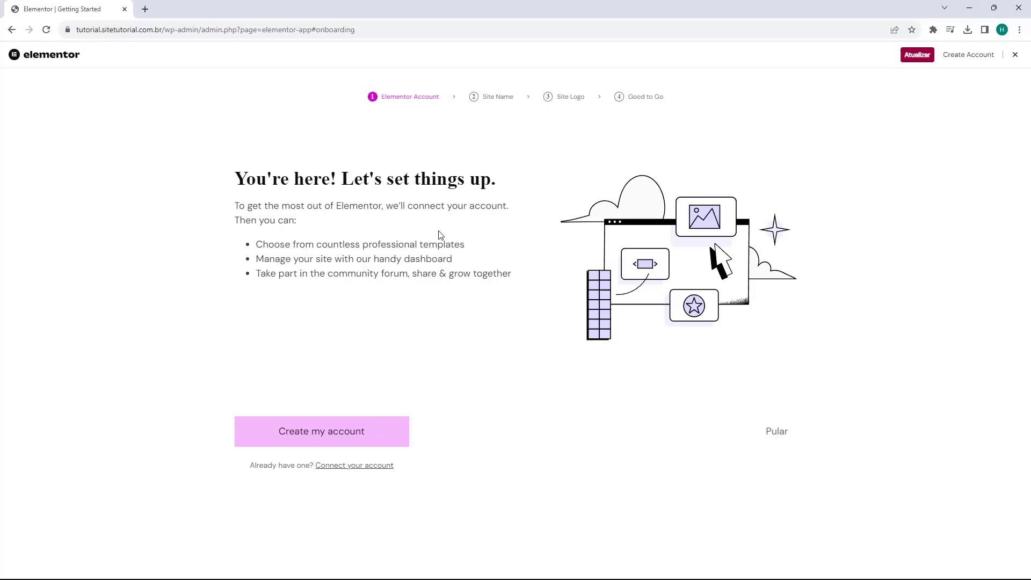
Step: Skip the Elementor setup wizard's account, site name, site logo and final stages to reach the page editor
left_click(777, 440)
left_click(776, 439)
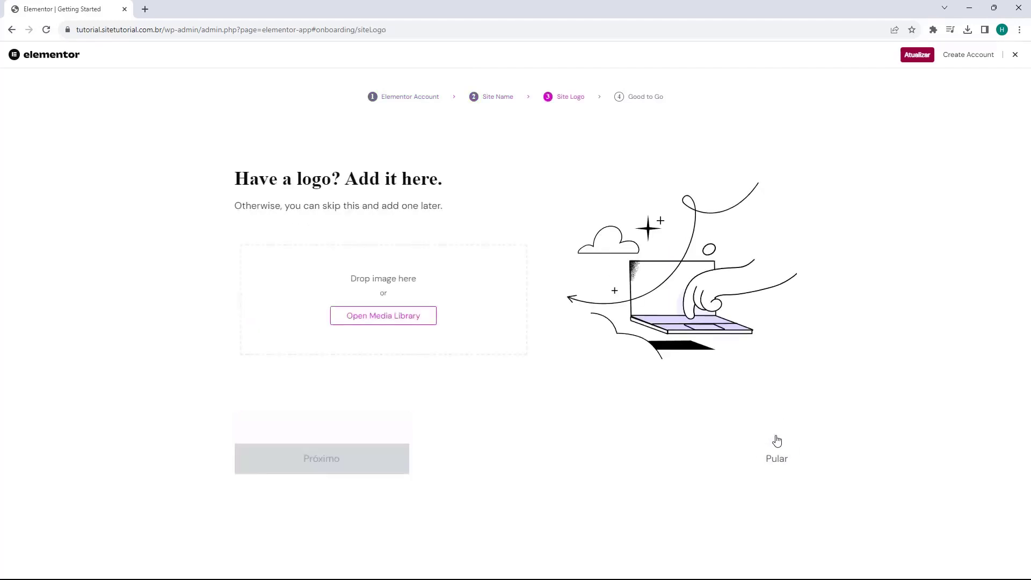
left_click(778, 461)
left_click(778, 459)
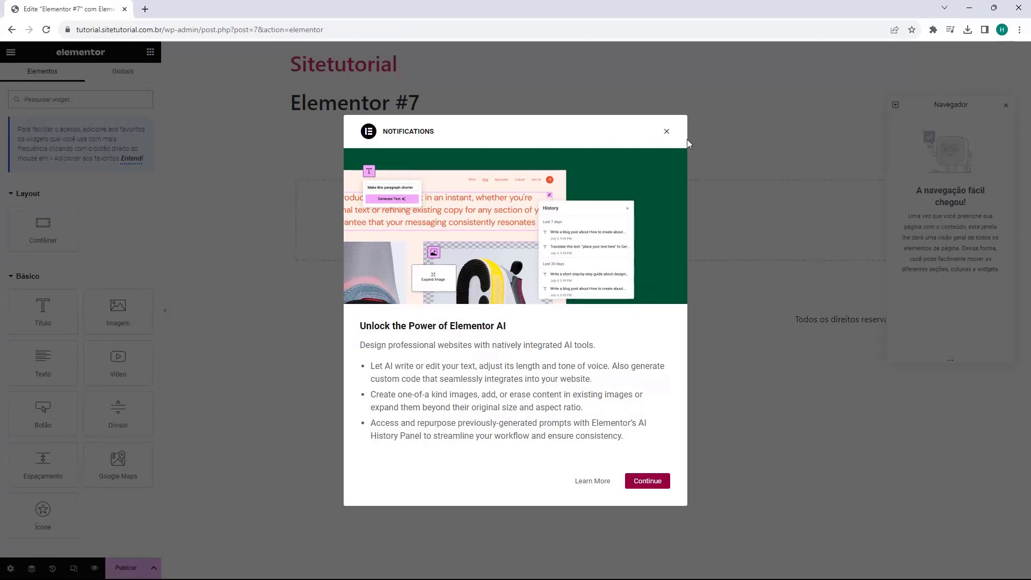
Step: Dismiss the Elementor AI notification, exit the editor with the exit destination set to "Este Post", and return to the site's page list
left_click(666, 134)
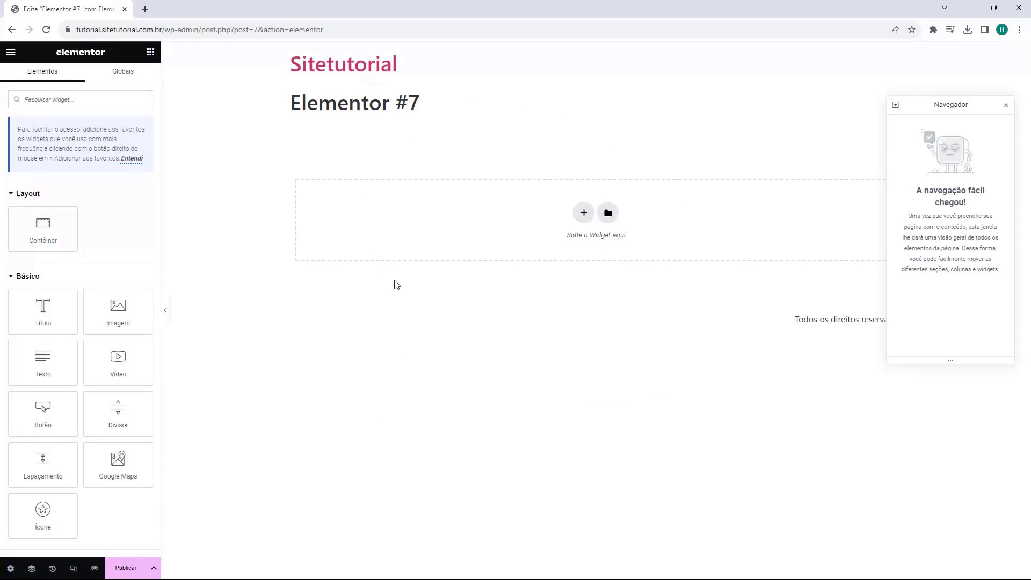
left_click(11, 54)
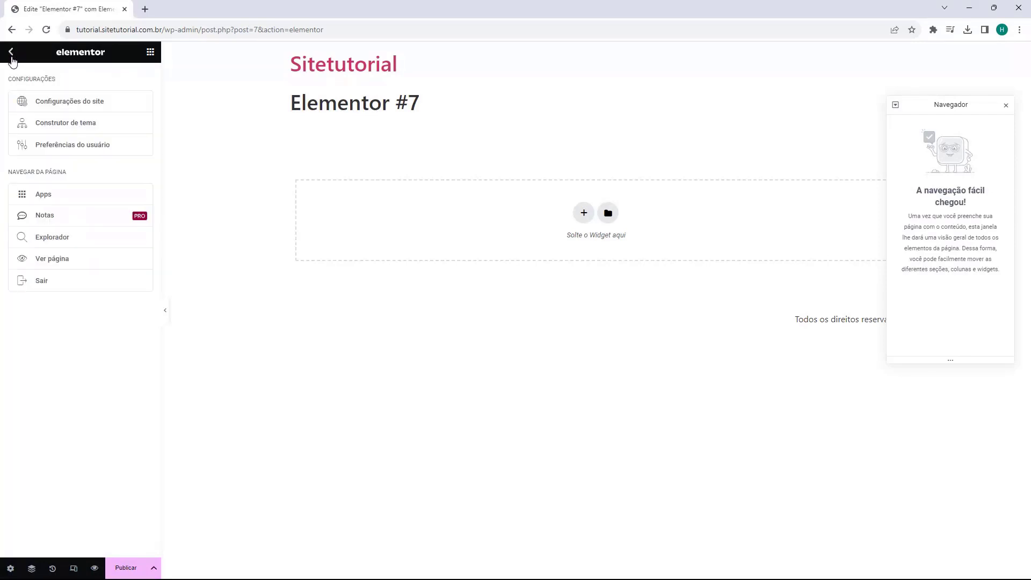
left_click(49, 280)
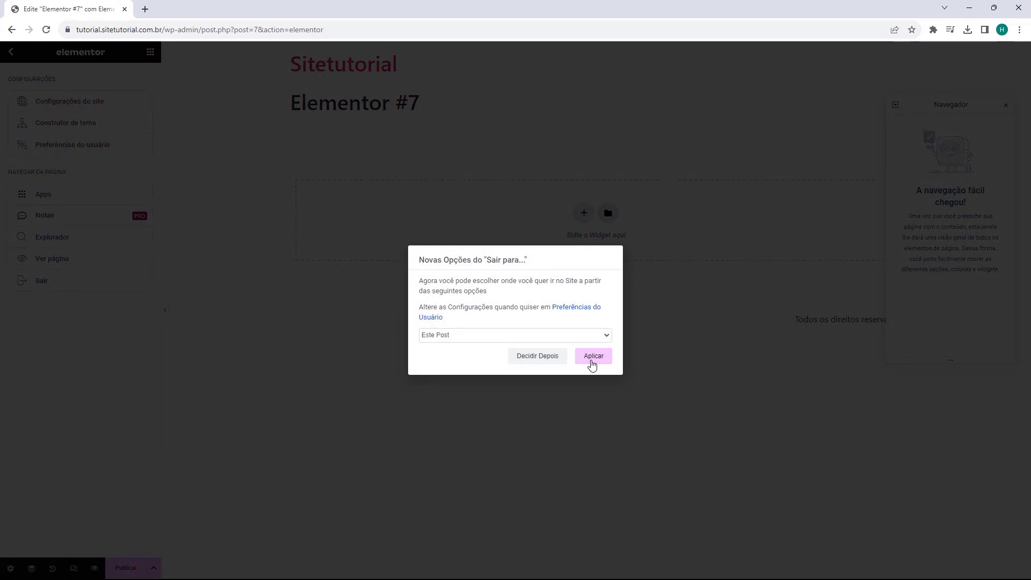
left_click(592, 361)
left_click(556, 94)
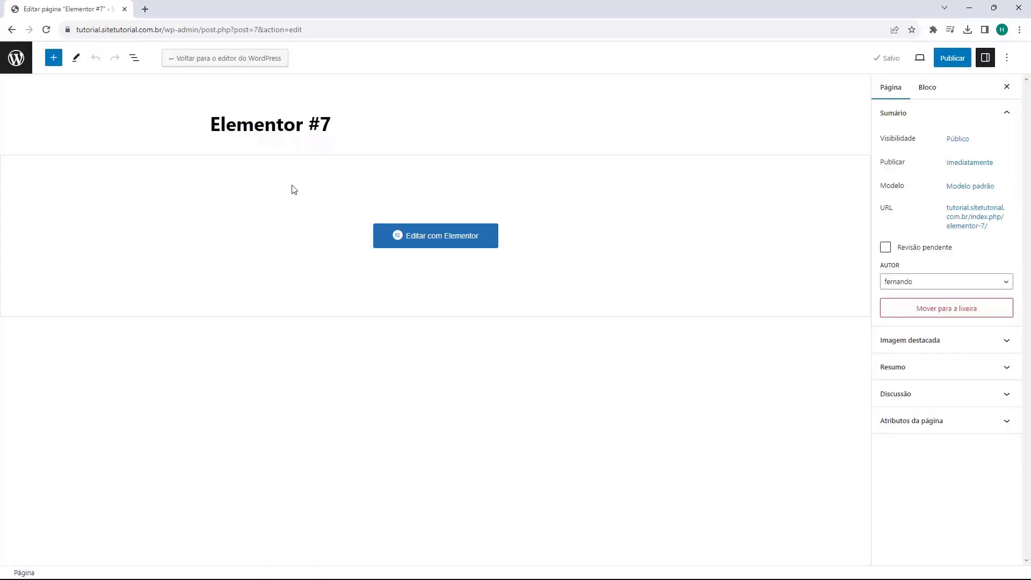
left_click(16, 64)
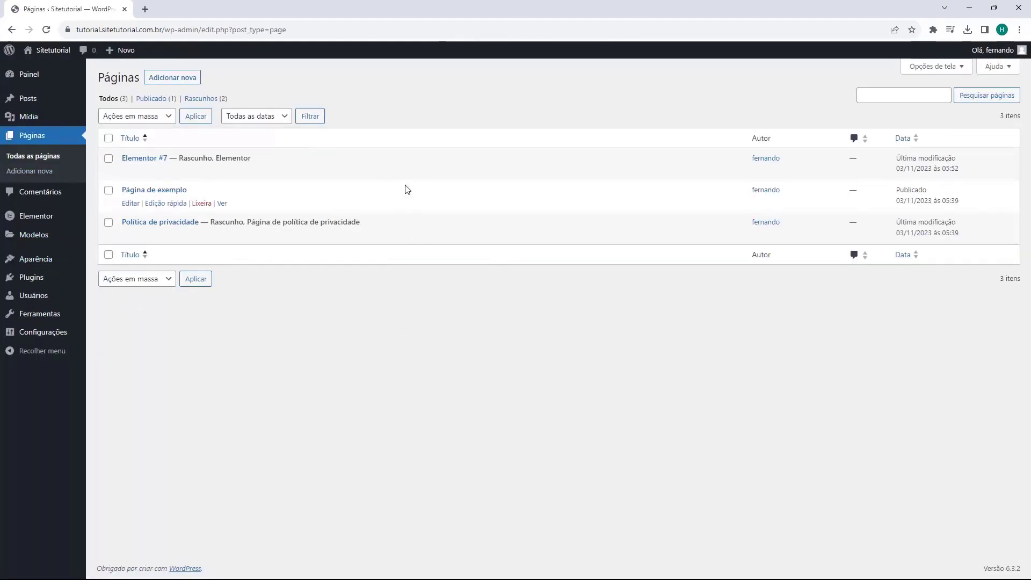
mouse_move(134, 208)
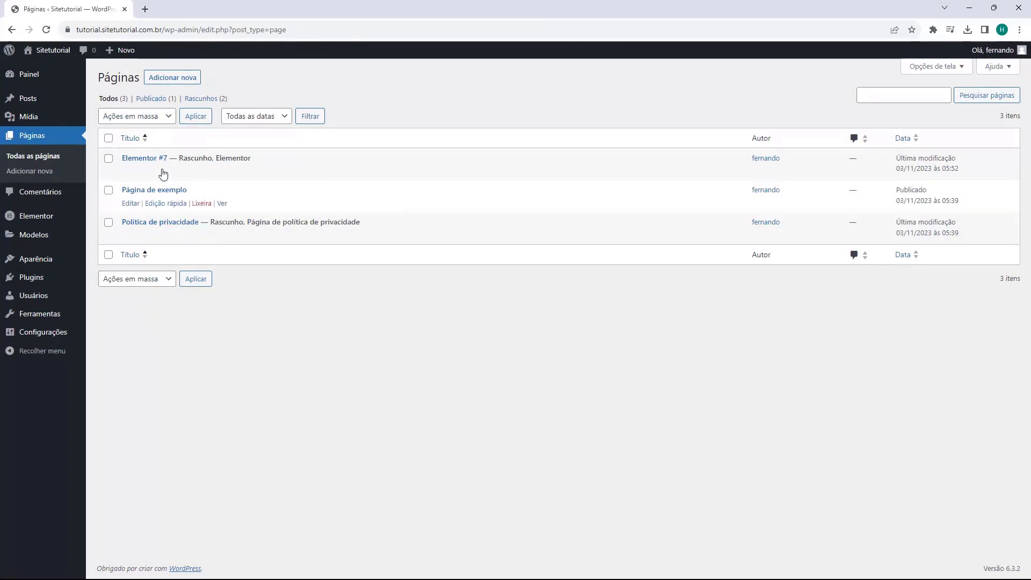
Step: Collapse the Elementor overview box on the dashboard and go to the saved Elementor templates
left_click(33, 86)
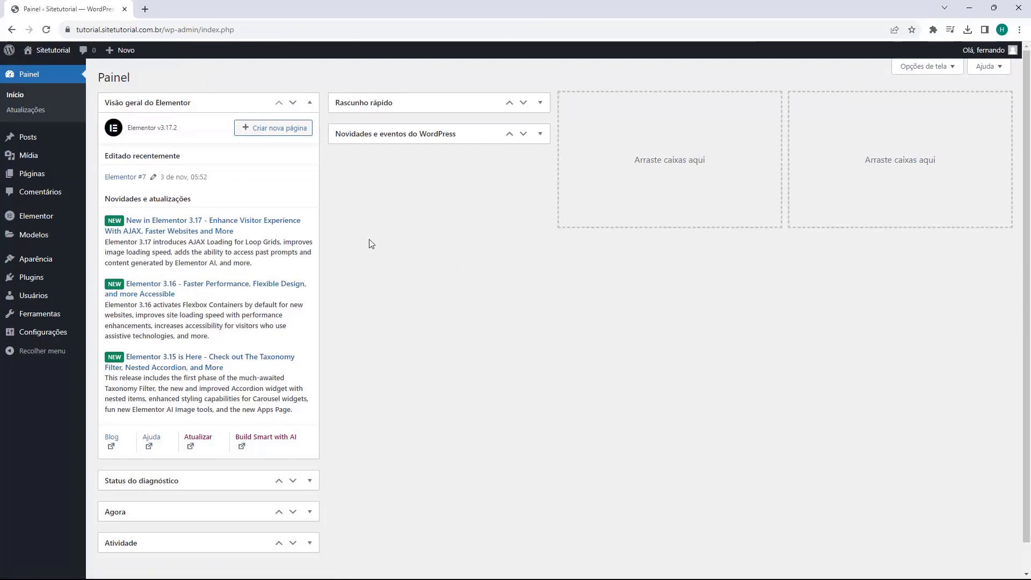
left_click(309, 103)
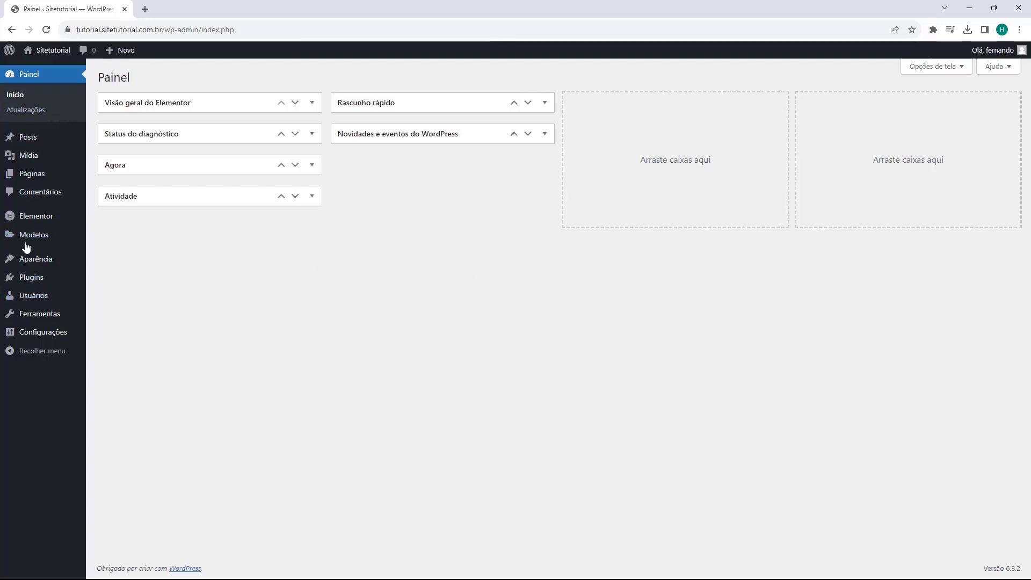
mouse_move(16, 244)
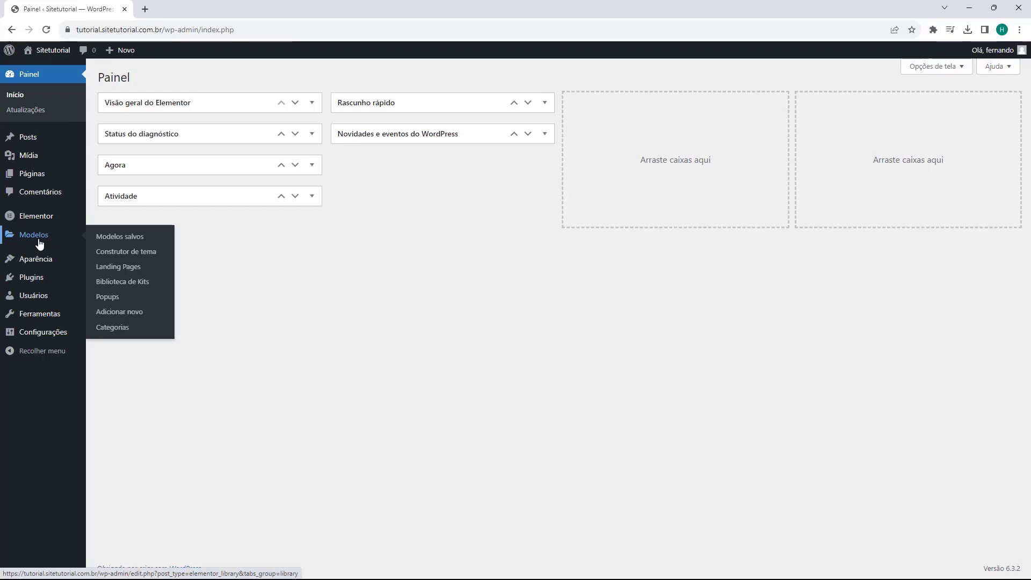
left_click(38, 245)
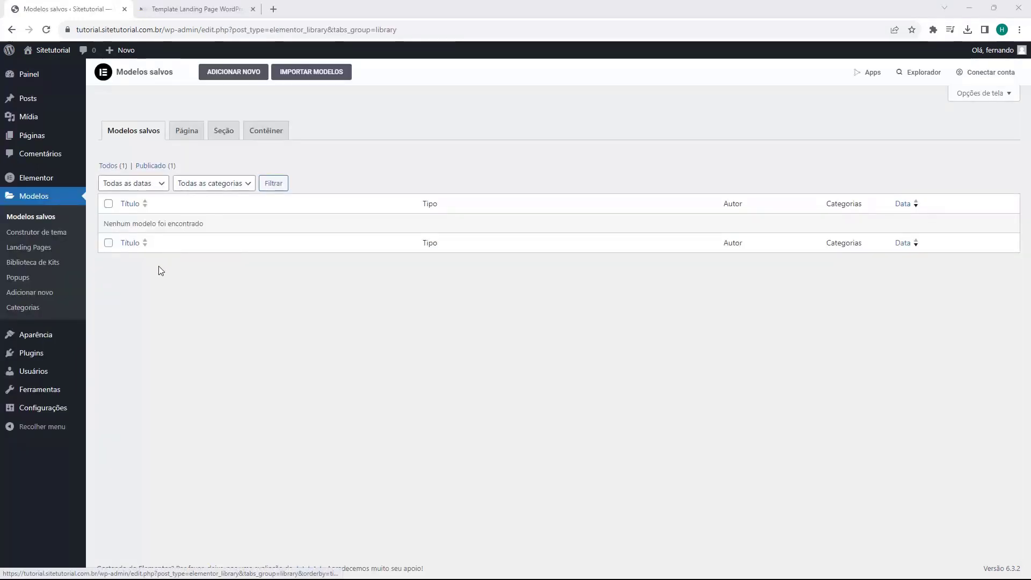
Step: Download the landing page template from the host2b article "Template Landing Page WordPress" and check the recent downloads
left_click(169, 9)
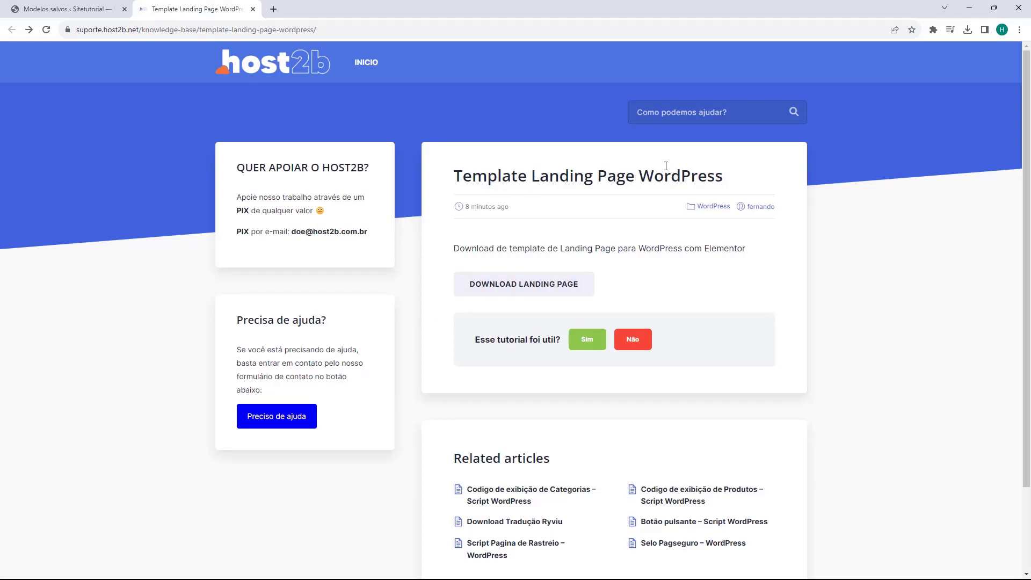
left_click(516, 289)
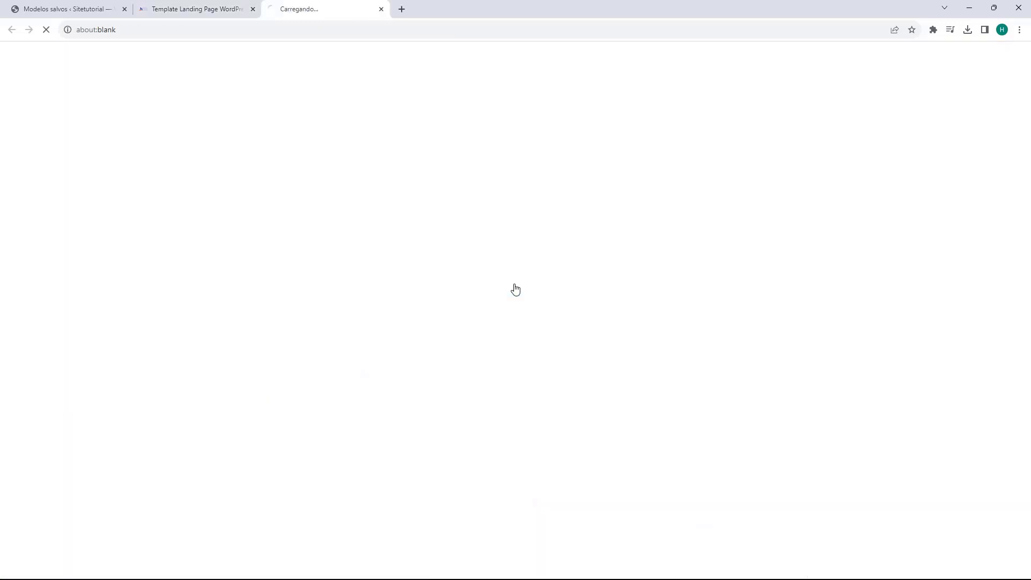
left_click(967, 31)
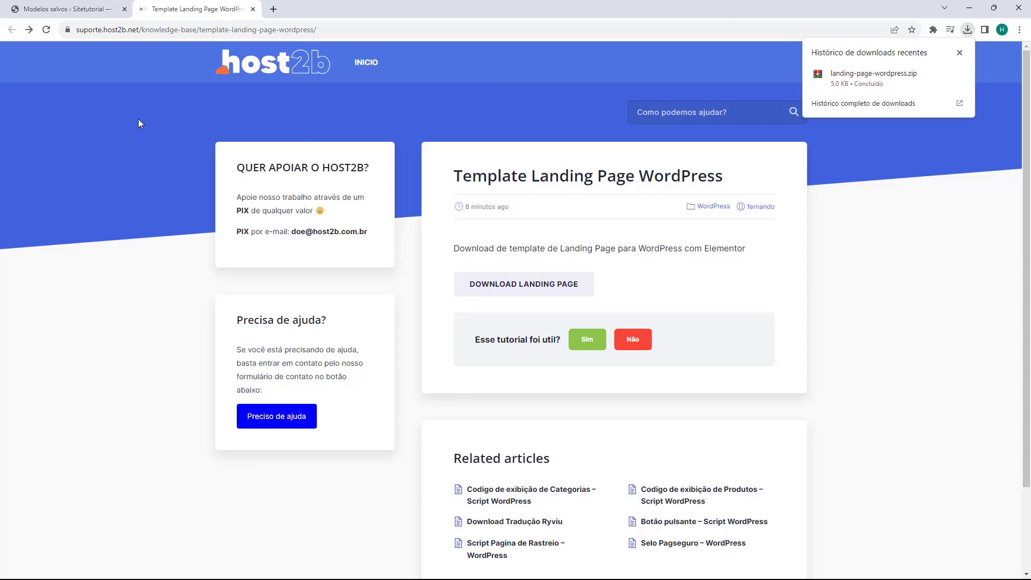
Step: Import landing-page-wordpress.zip into the site's Elementor templates, turning off further JSON warnings and enabling unfiltered file uploads
left_click(81, 9)
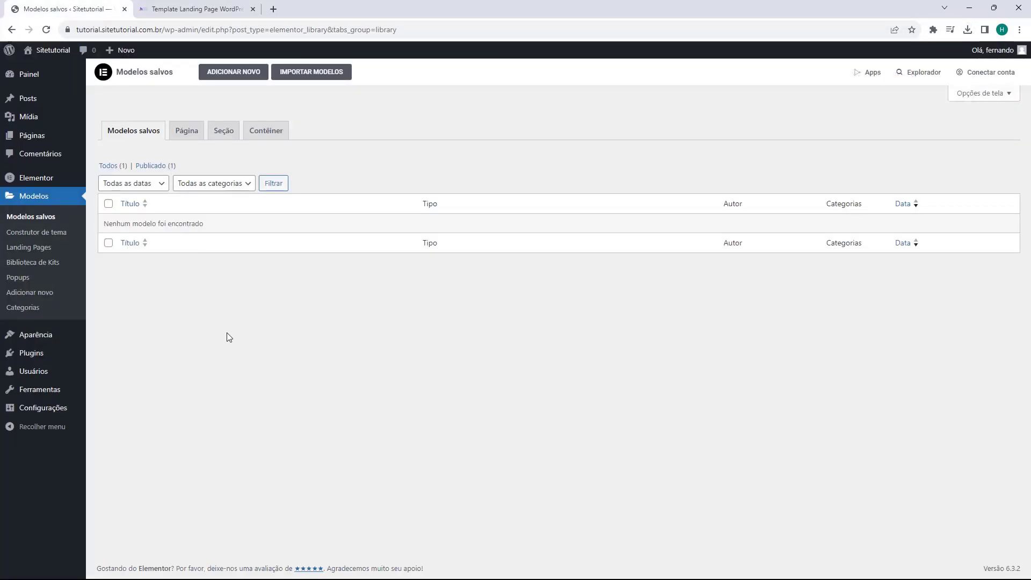
left_click(301, 79)
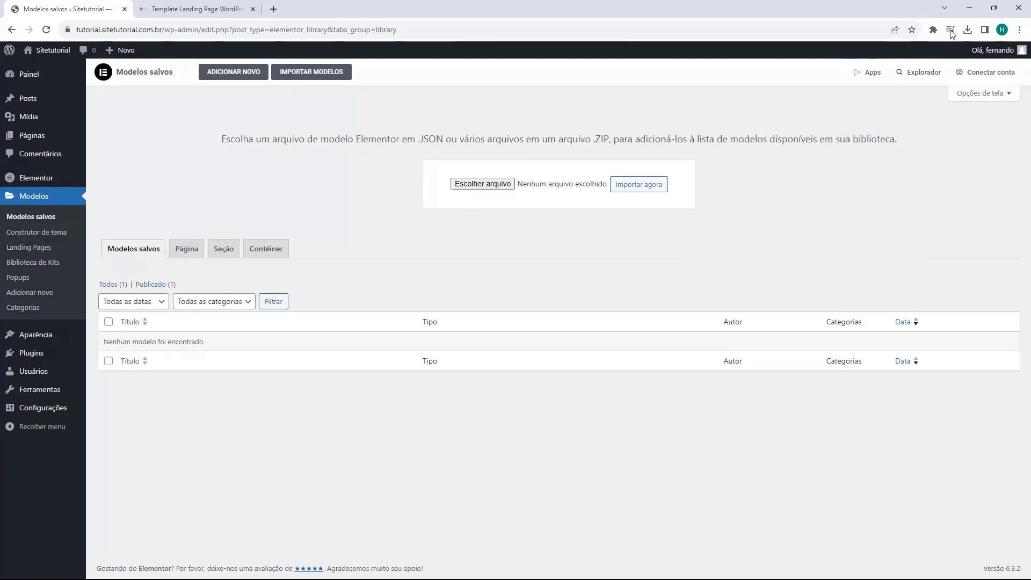
left_click(968, 31)
left_click_drag(881, 74, 485, 188)
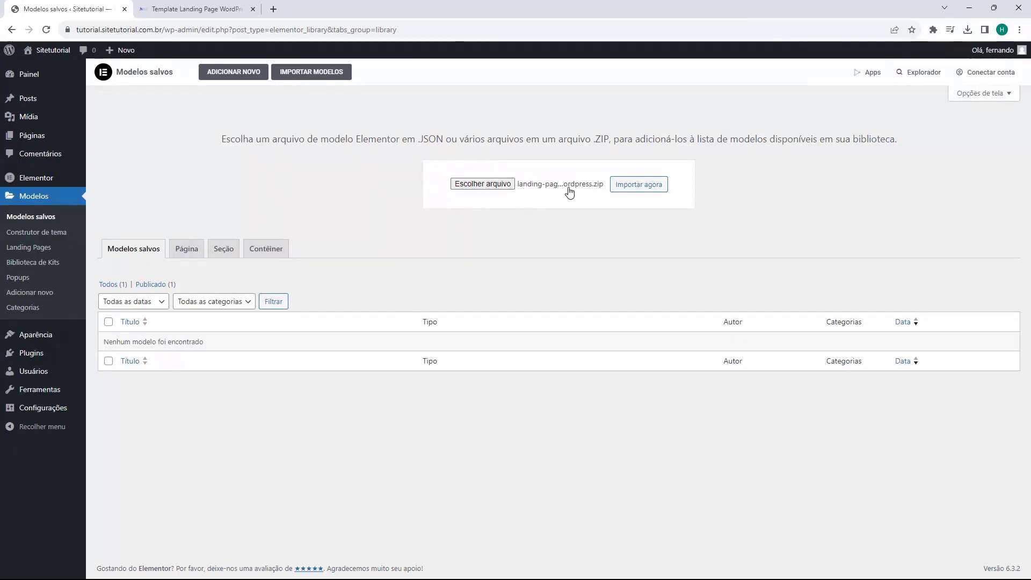
left_click(639, 185)
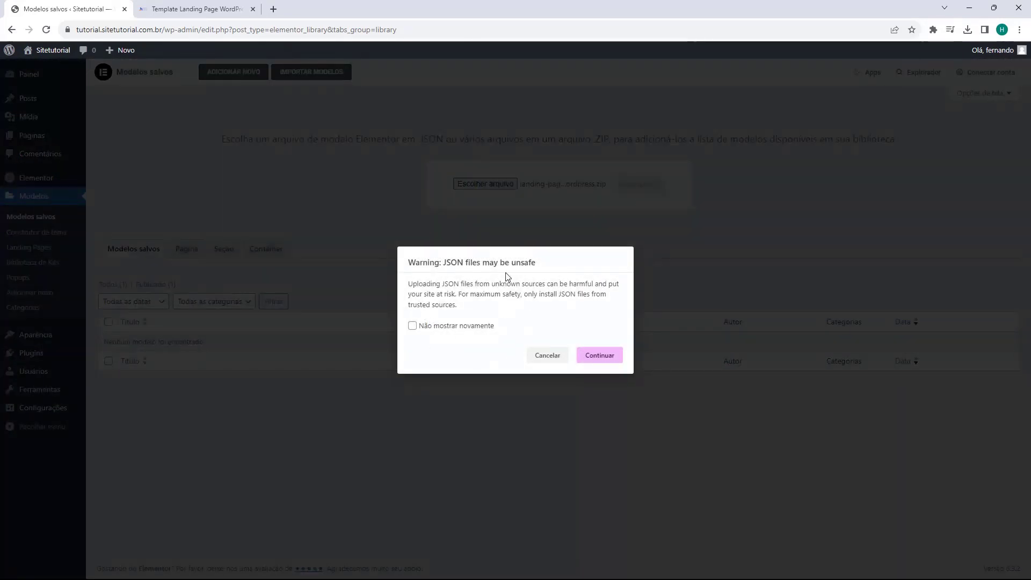
left_click(412, 326)
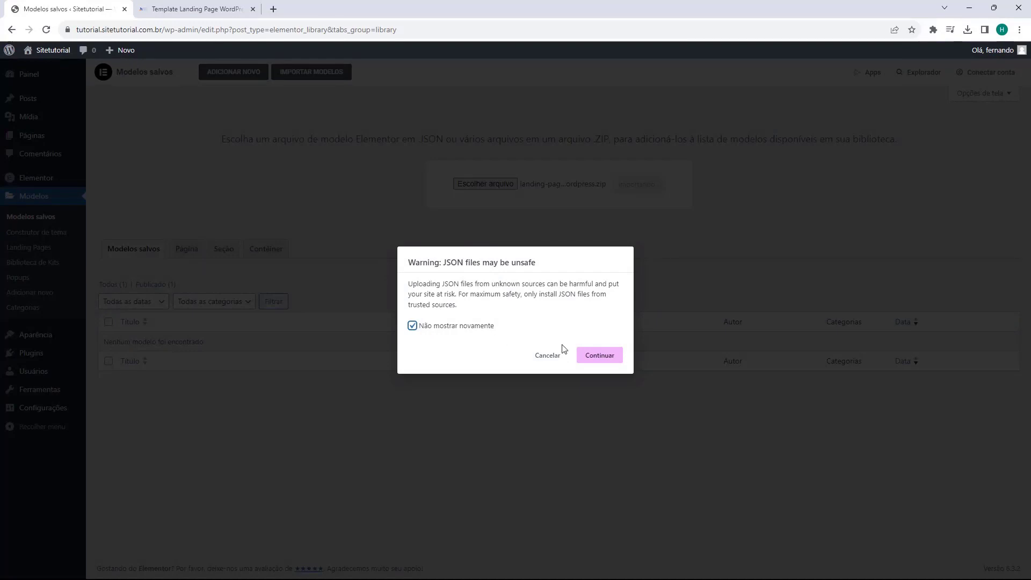
left_click(598, 362)
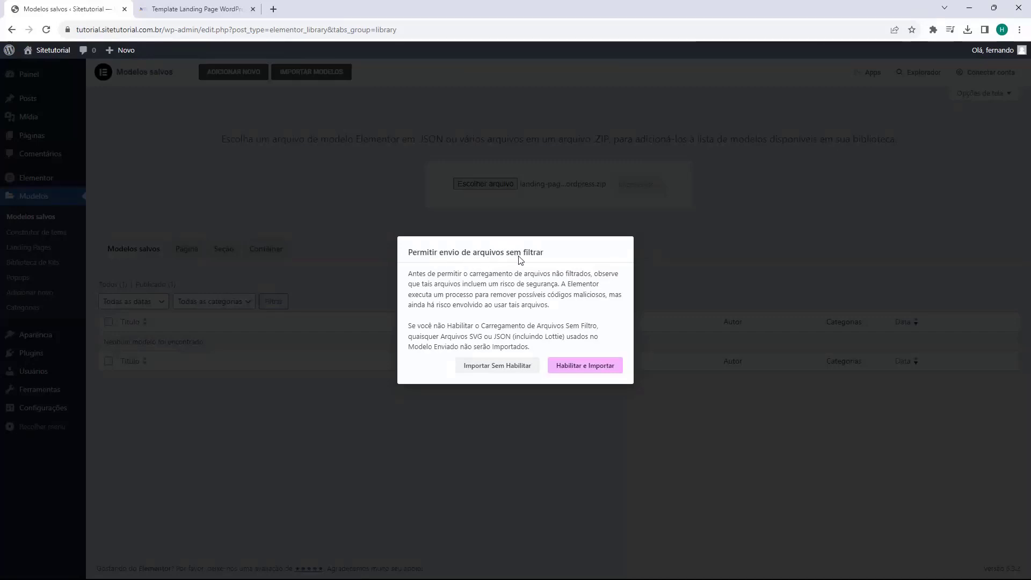
left_click(591, 370)
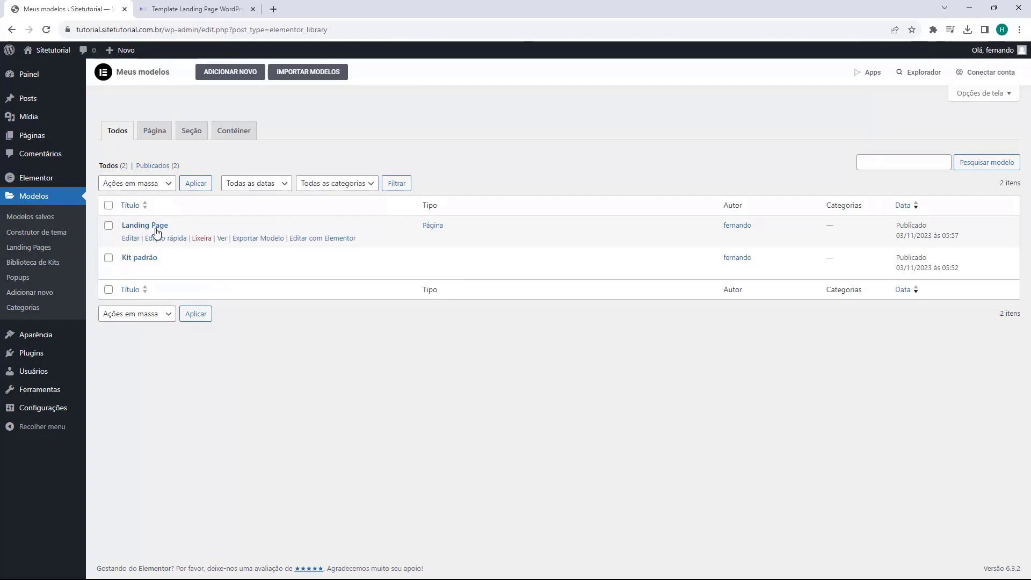
Step: Preview the imported Landing Page template in a separate tab, look through its sections from the header to the FAQ, and close it
left_click(221, 239, "ctrl")
left_click(209, 11)
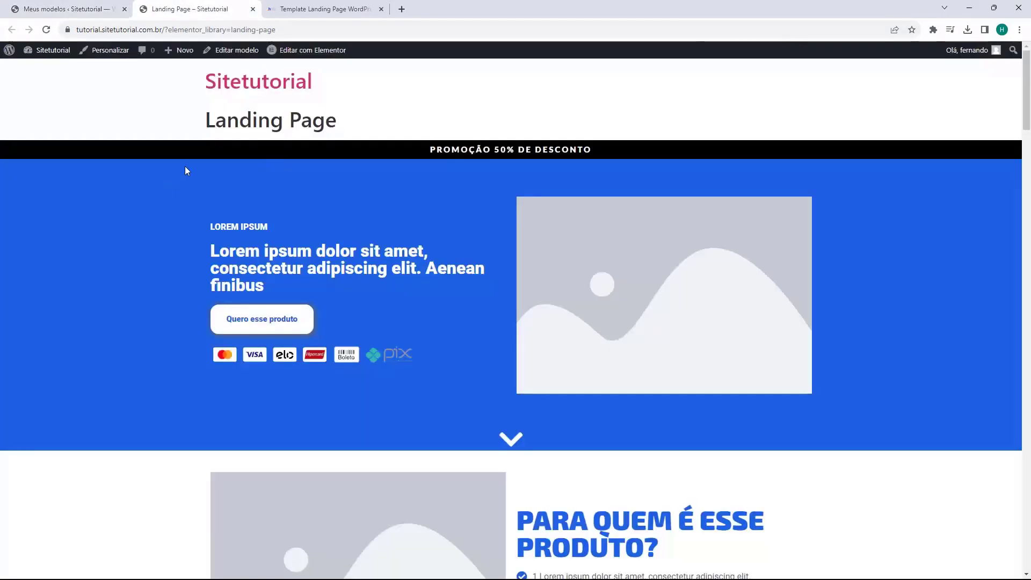
scroll(409, 120, "down", 9)
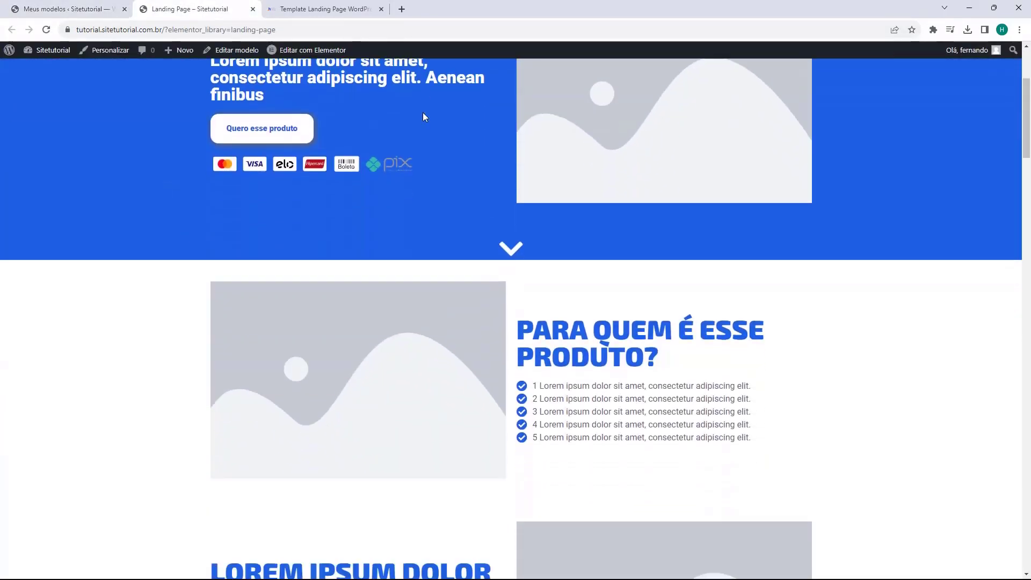
scroll(438, 127, "down", 16)
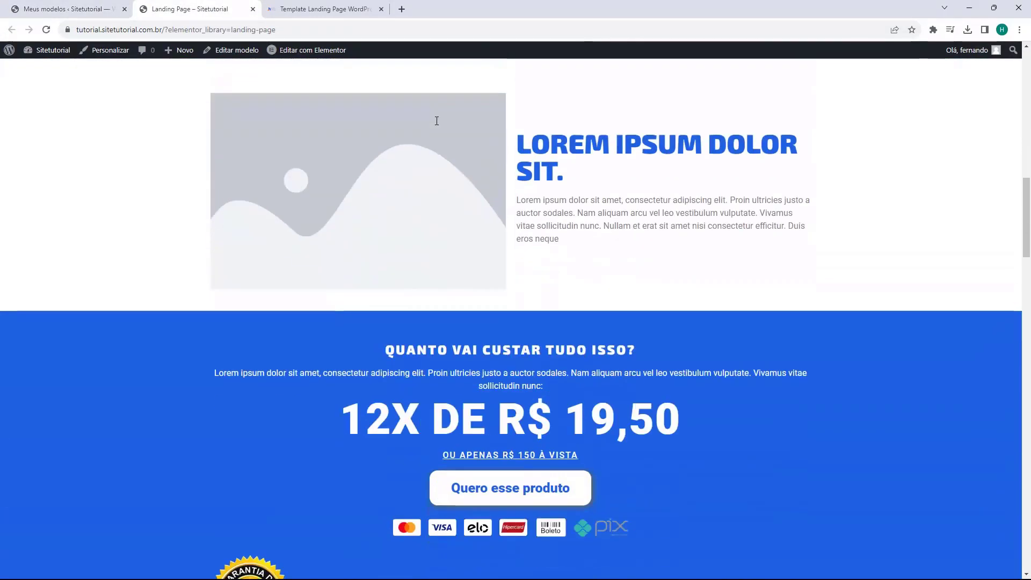
scroll(438, 114, "down", 20)
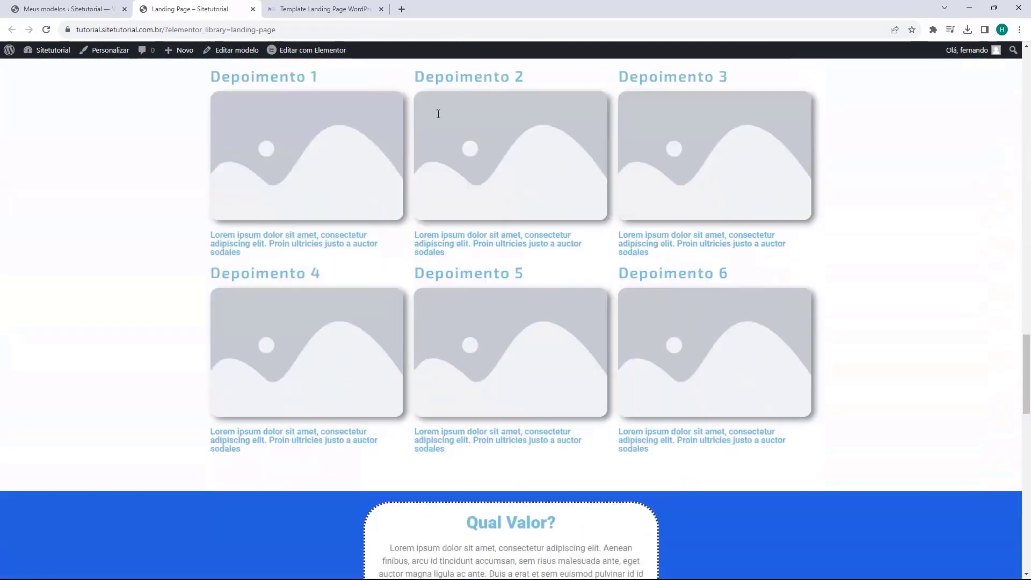
scroll(438, 114, "down", 5)
scroll(438, 115, "up", 20)
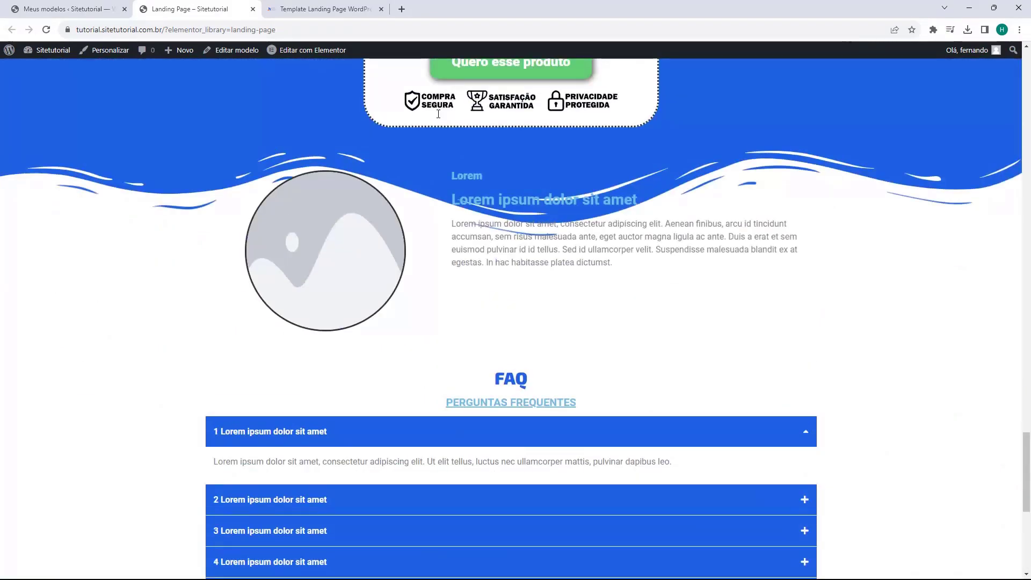
scroll(439, 117, "up", 20)
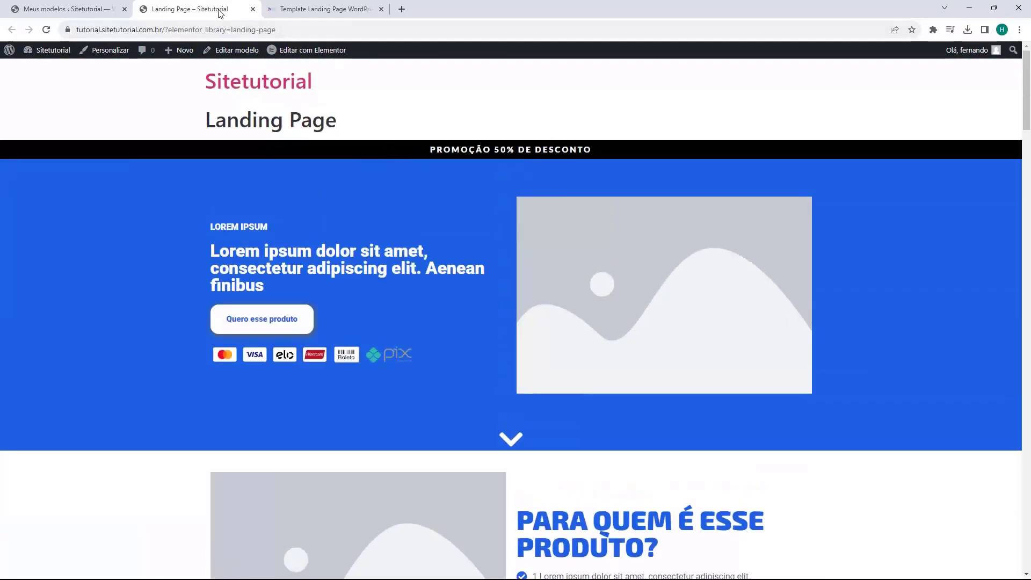
middle_click(220, 12)
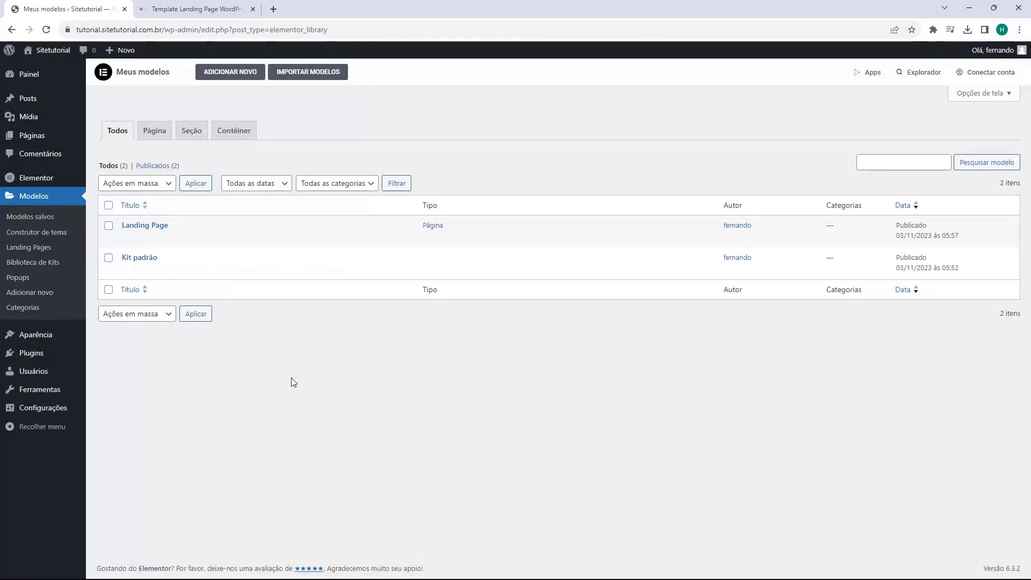
Step: Move the draft page "Elementor #7" to the trash from the page list
left_click(31, 141)
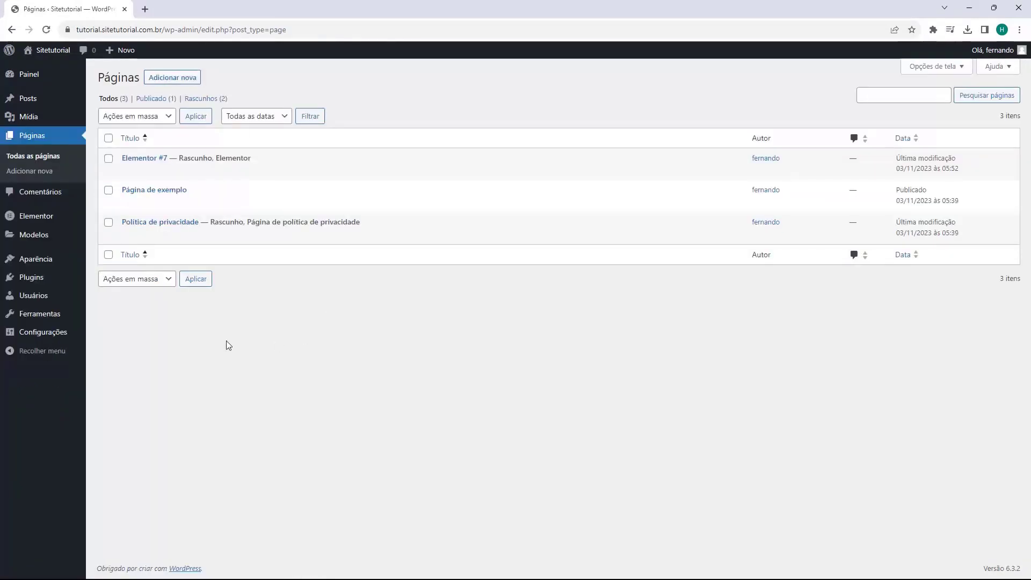
mouse_move(185, 156)
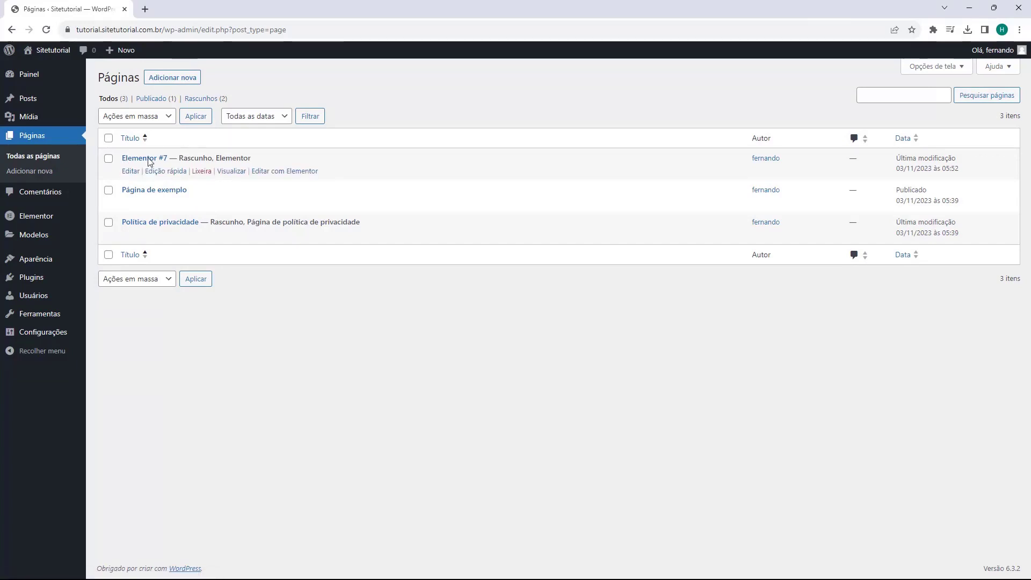
left_click(200, 172)
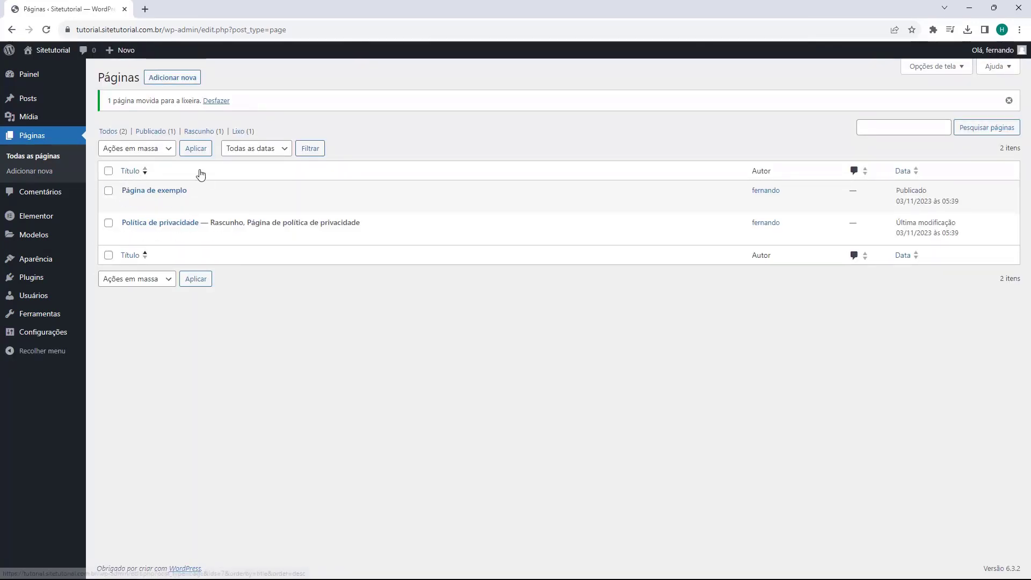
Step: Create a new page titled "Pagina Inicial" and open it for editing with Elementor
left_click(172, 79)
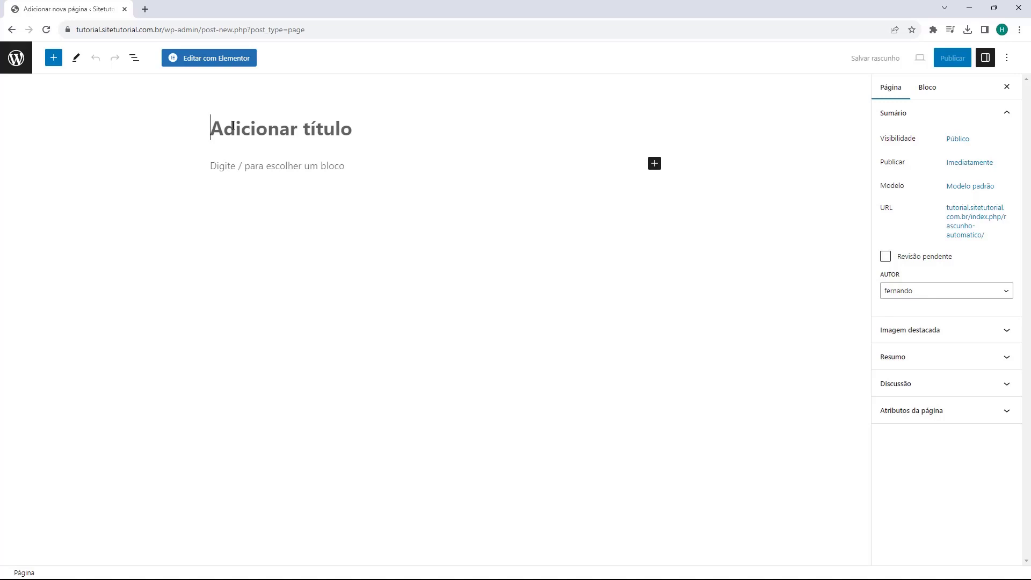
type("Pa")
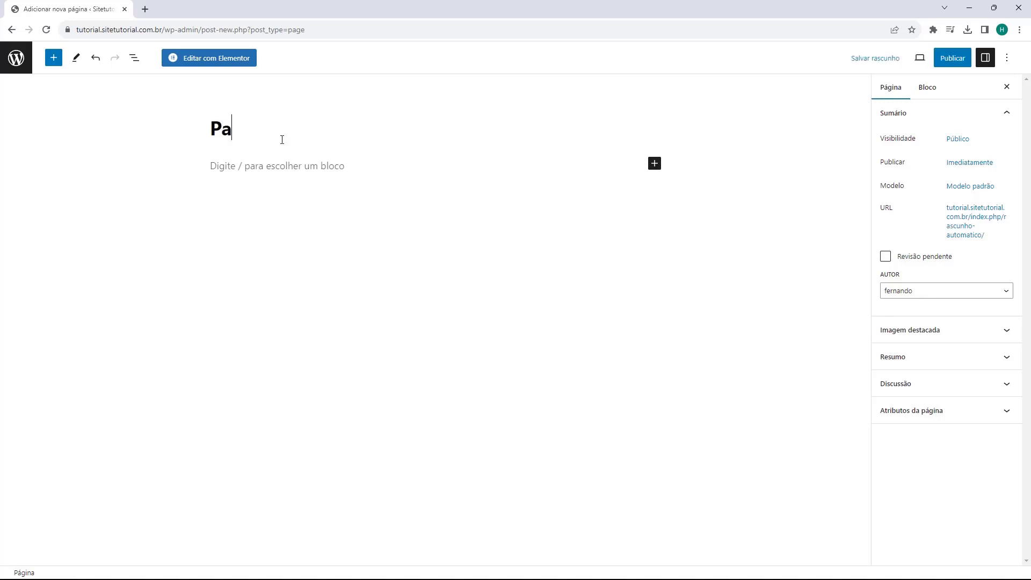
type("gina Inicial")
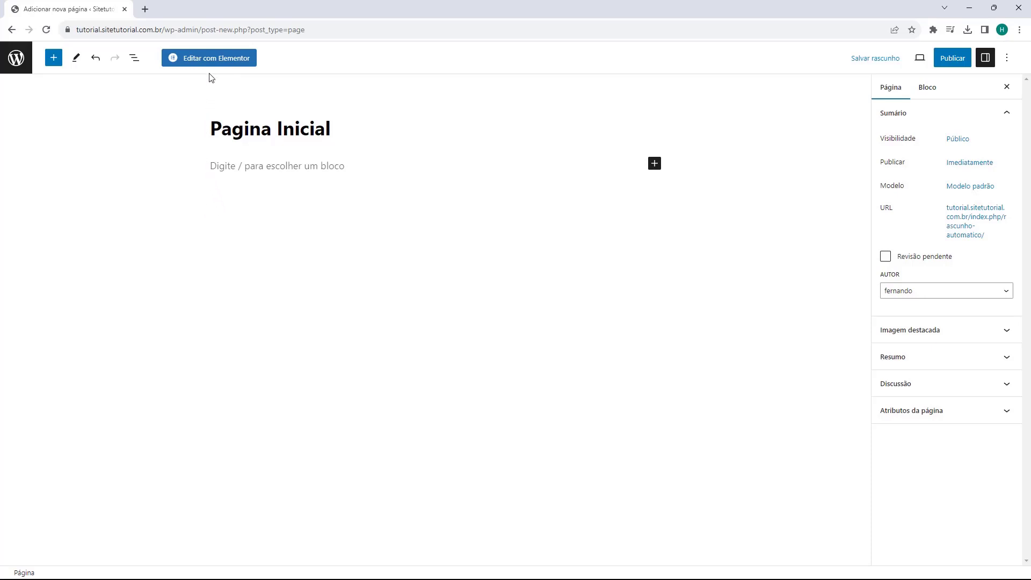
left_click(216, 59)
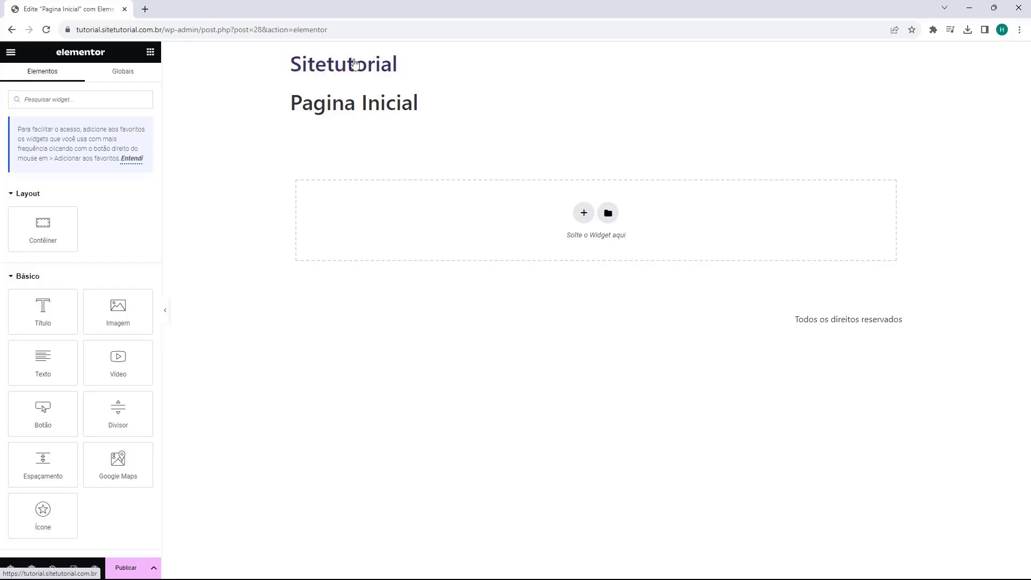
left_click_drag(292, 102, 420, 106)
left_click(386, 110)
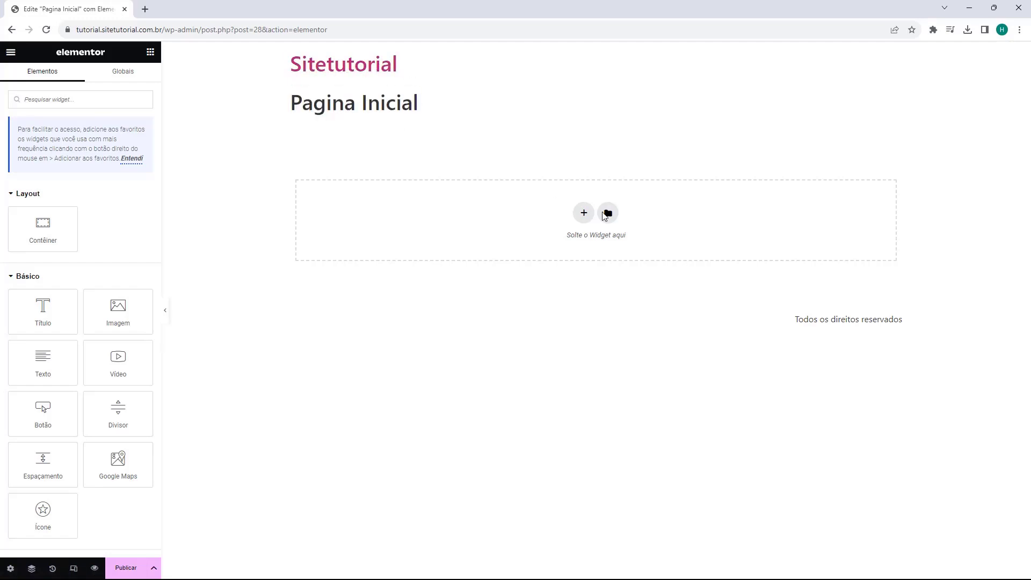
Step: Set the page layout of "Pagina Inicial" to Elementor Canvas in the page settings
left_click_drag(788, 323, 881, 321)
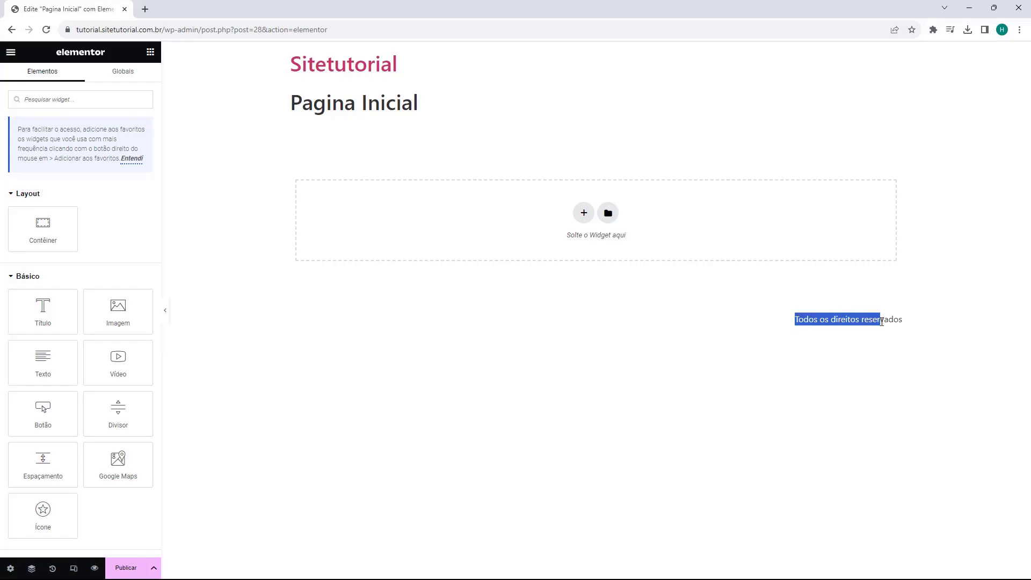
left_click(866, 321)
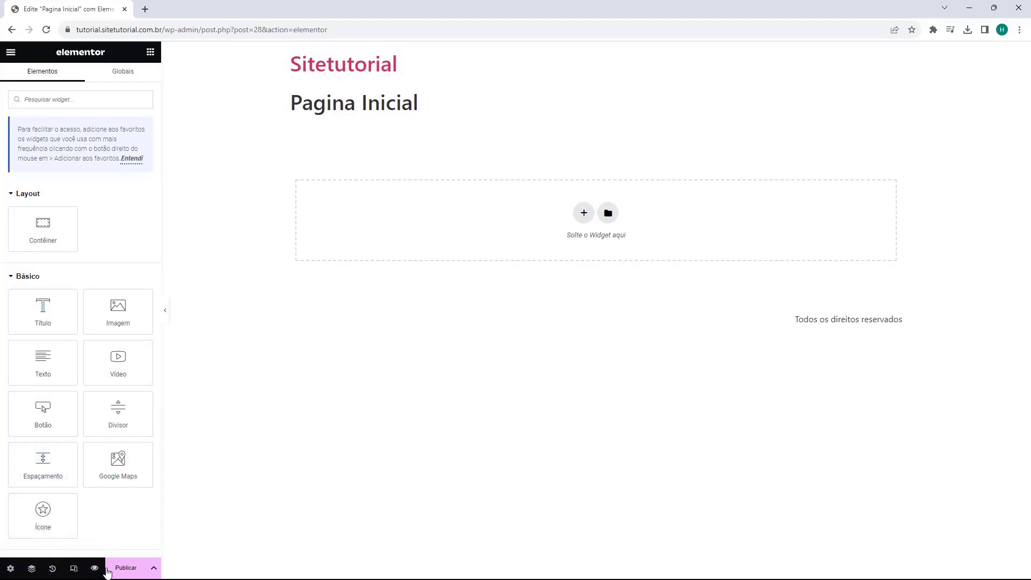
left_click(11, 570)
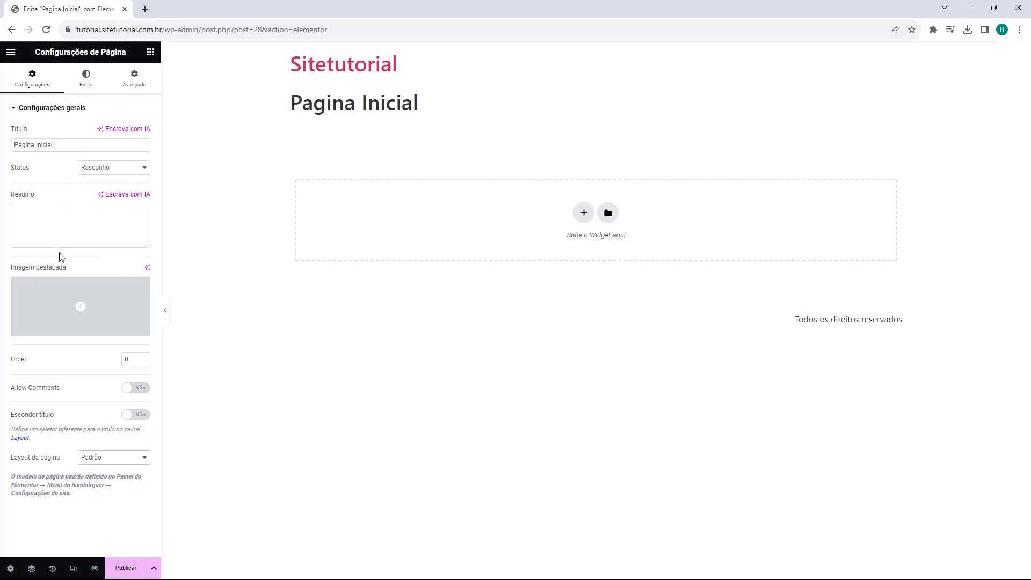
mouse_move(64, 304)
left_click(110, 465)
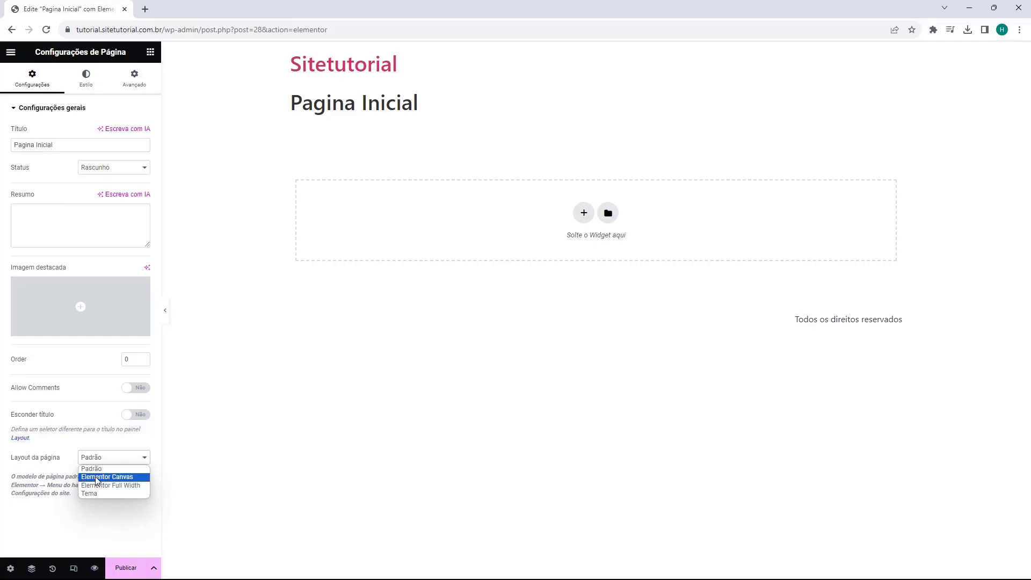
left_click(100, 478)
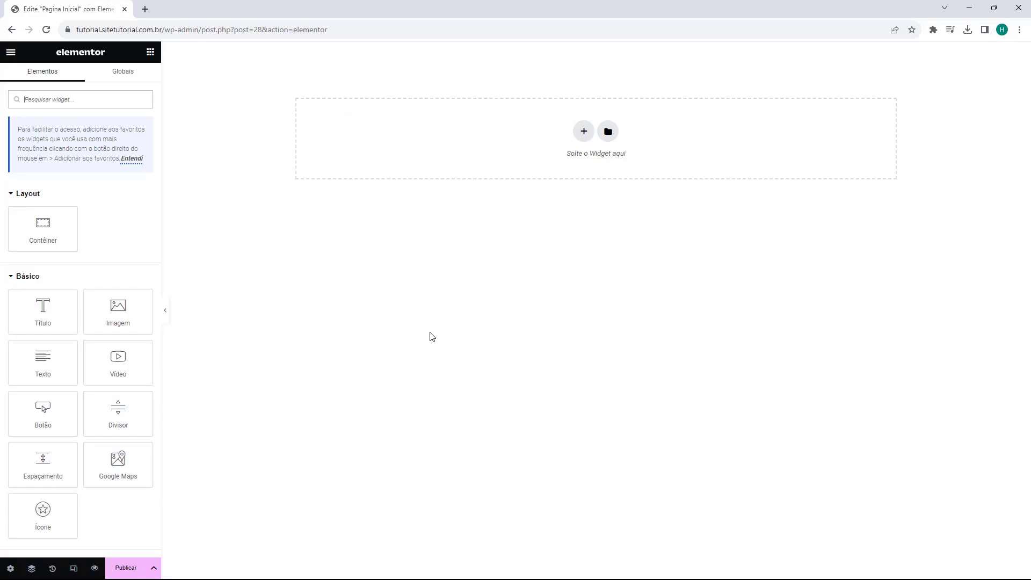
Step: Open the template library and look through its ready-made blocks and full-page templates
left_click(607, 134)
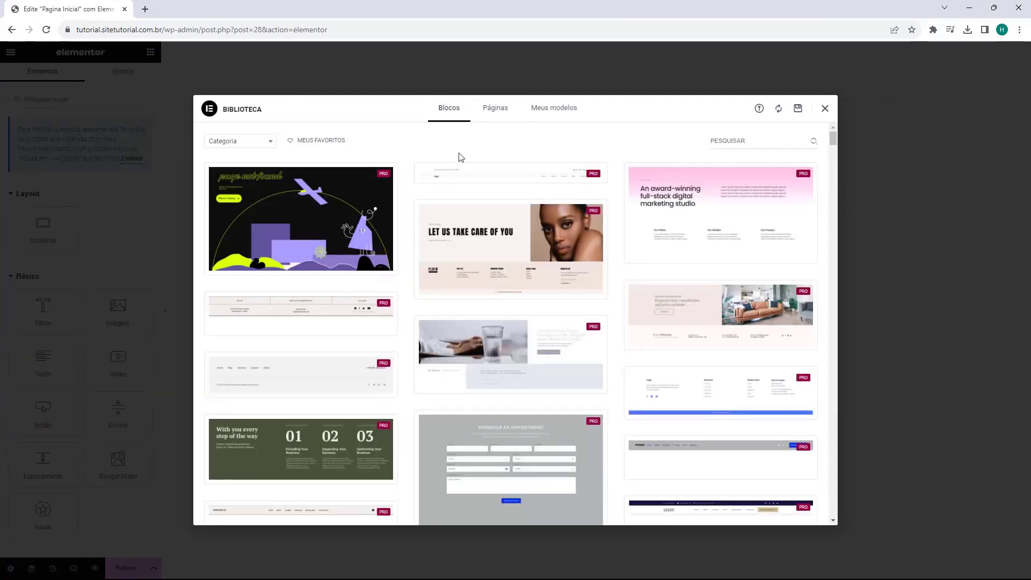
scroll(454, 197, "down", 3)
scroll(453, 197, "down", 8)
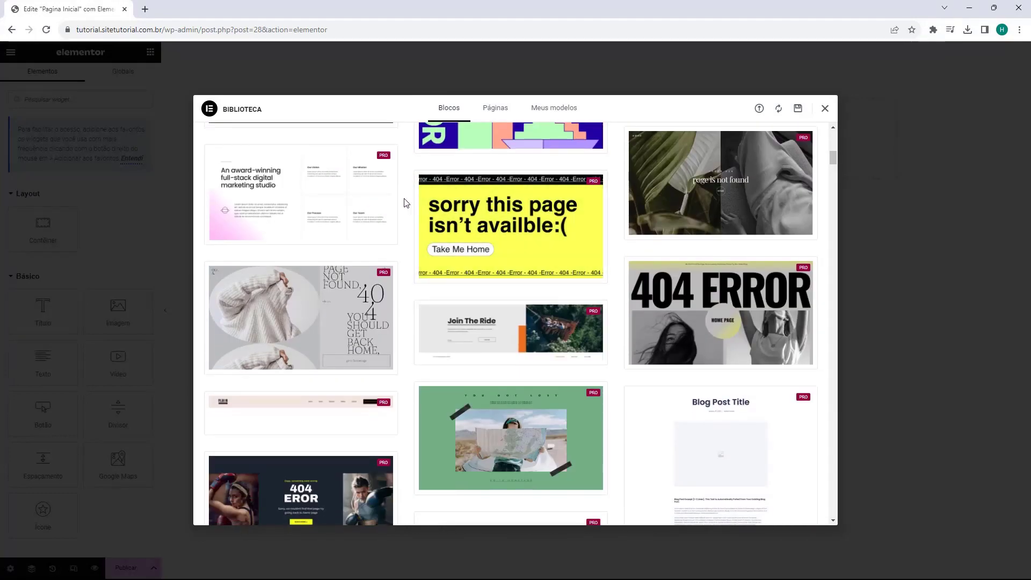
scroll(405, 203, "down", 15)
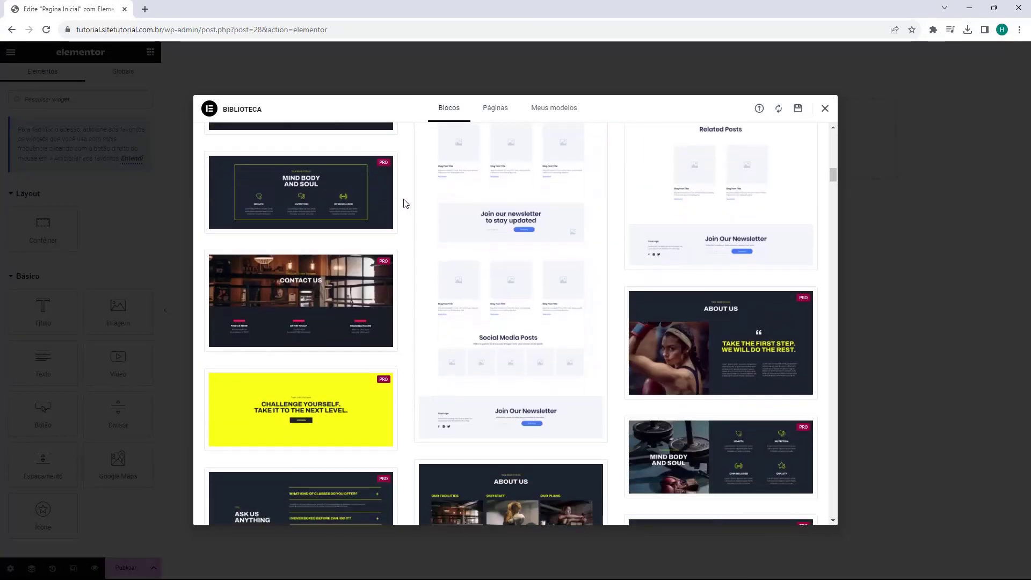
scroll(405, 203, "down", 8)
scroll(410, 206, "up", 9)
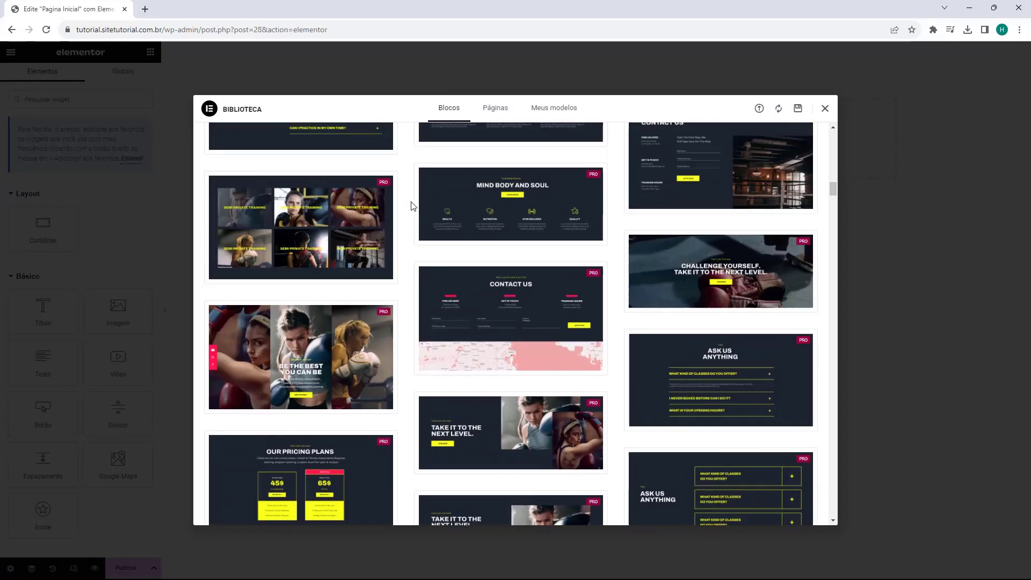
scroll(413, 207, "up", 20)
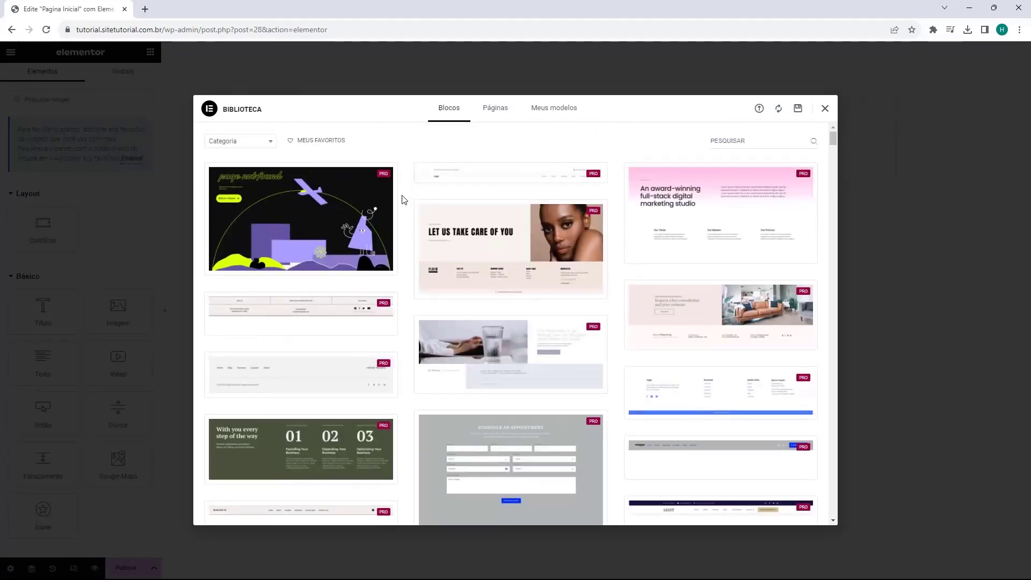
mouse_move(386, 187)
left_click(495, 118)
scroll(467, 246, "down", 4)
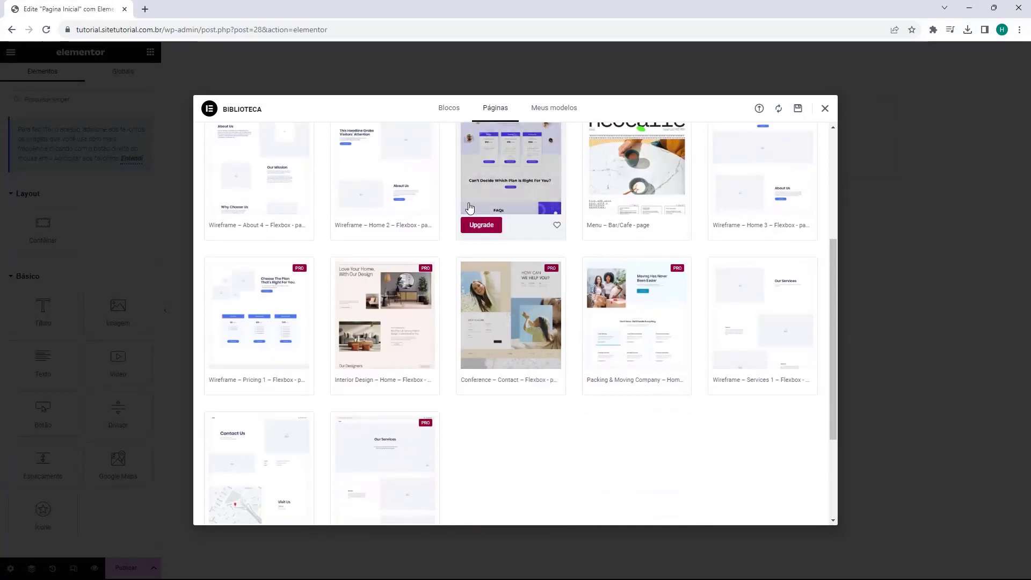
scroll(469, 208, "up", 4)
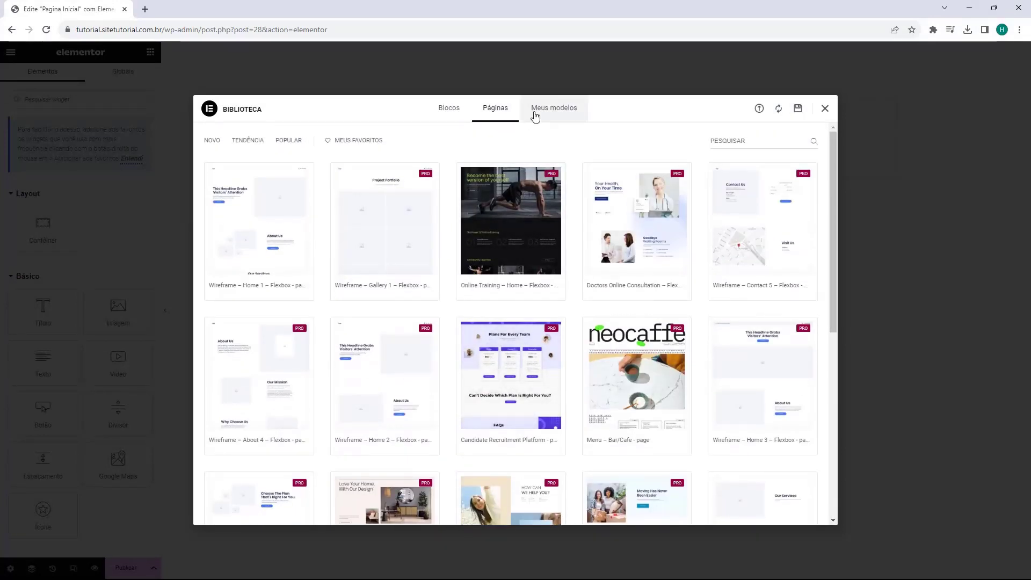
Step: Insert the Landing Page template from the saved templates into the page
left_click(554, 116)
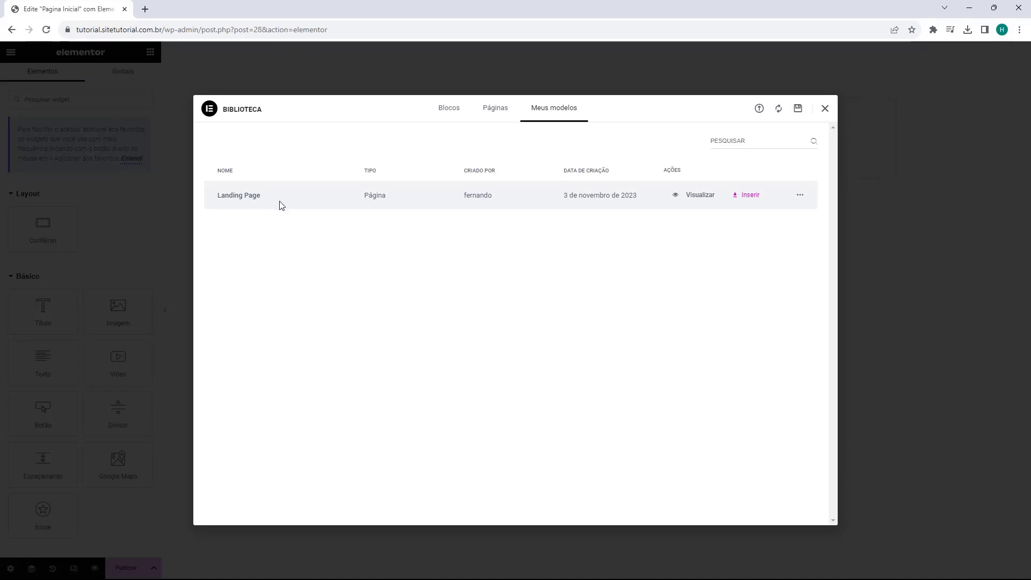
left_click(748, 202)
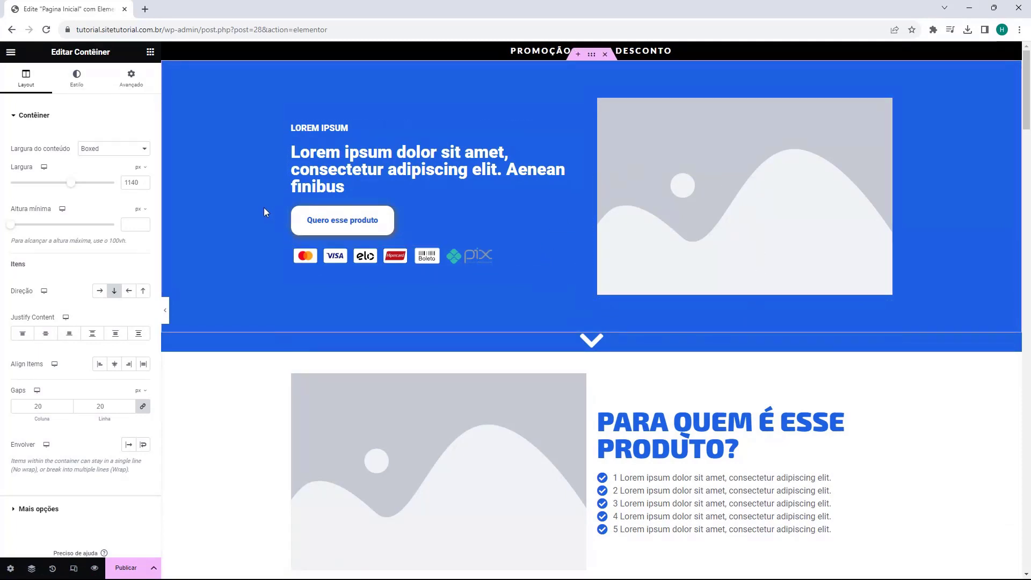
Step: Look through the inserted landing page from the header down to the footer and return to its beginning
scroll(276, 140, "down", 8)
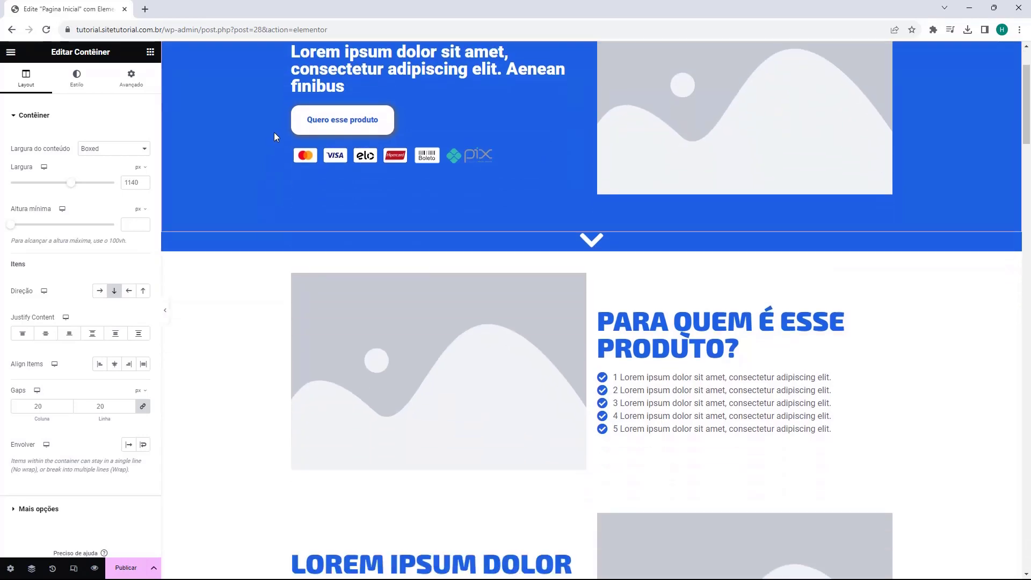
scroll(276, 140, "down", 9)
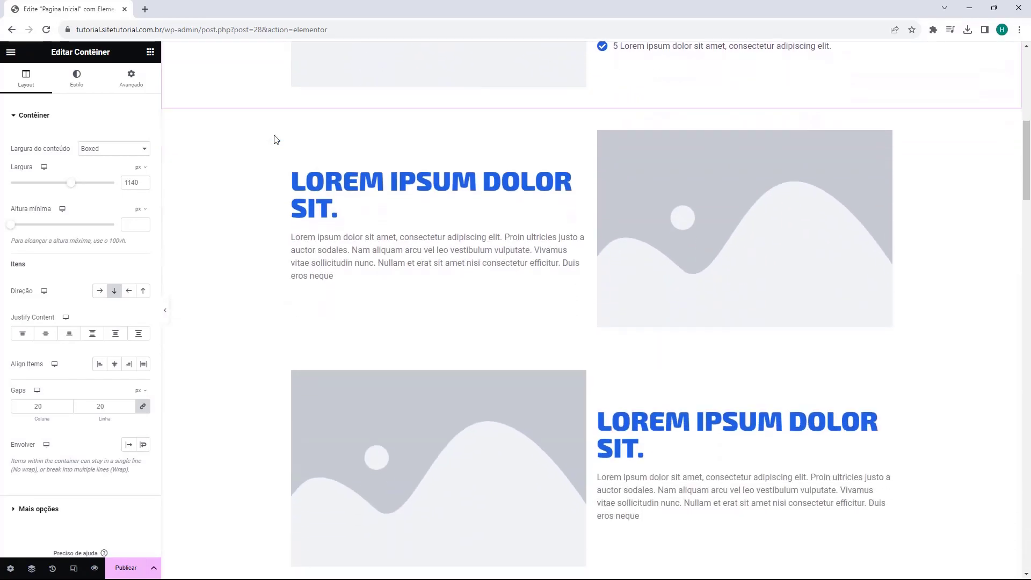
scroll(276, 140, "down", 17)
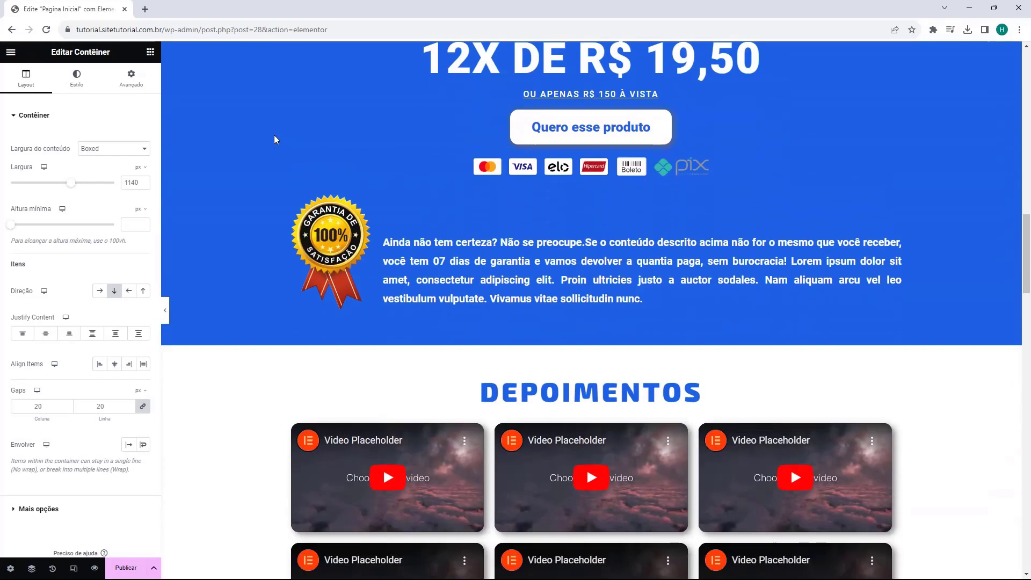
scroll(276, 139, "down", 19)
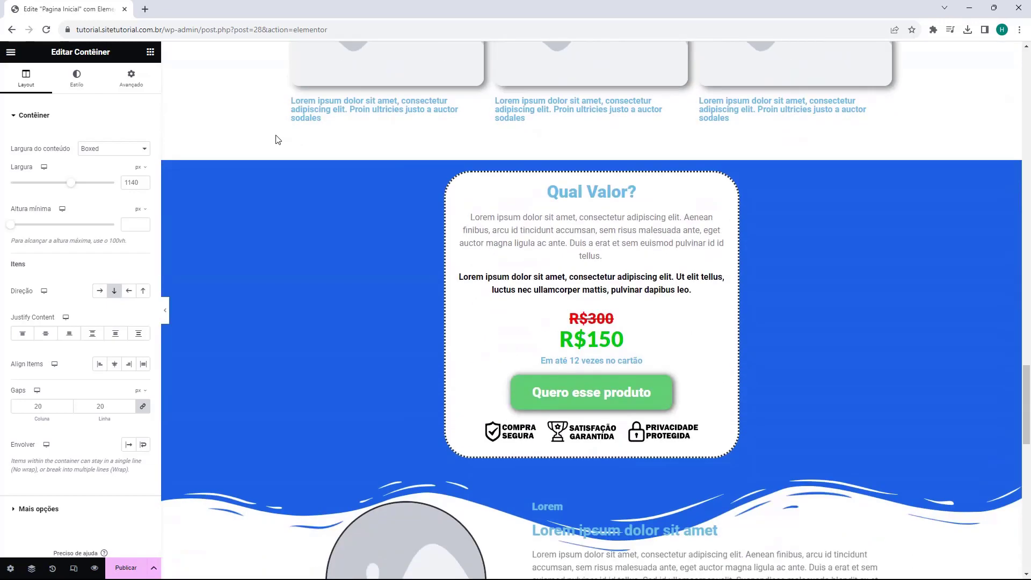
scroll(275, 140, "down", 3)
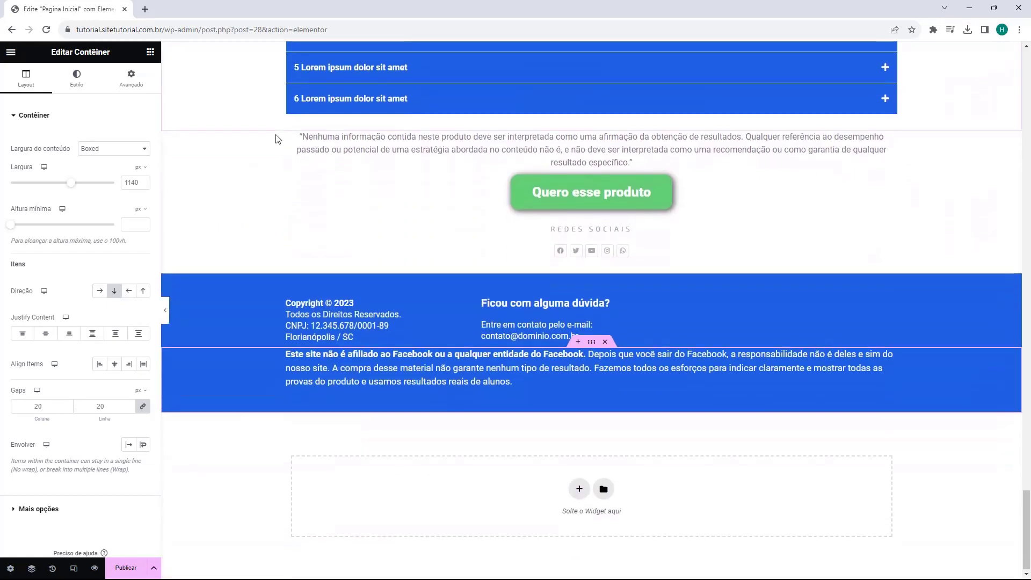
scroll(267, 192, "up", 20)
scroll(268, 188, "up", 20)
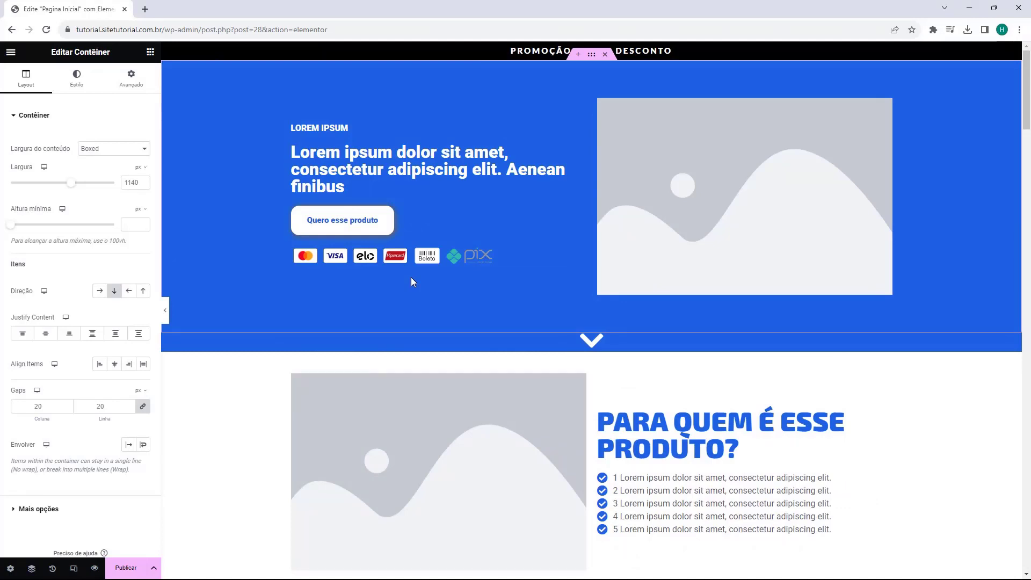
Step: Show the content settings of the small "Lorem ipsum" hero heading, then examine the product, pricing and guarantee sections
left_click(328, 132)
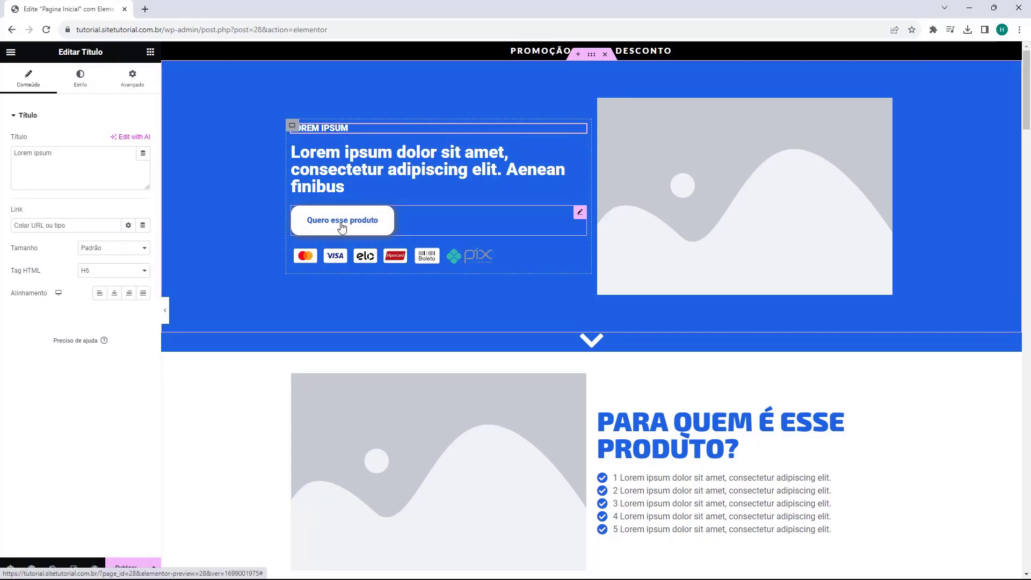
scroll(520, 299, "down", 1)
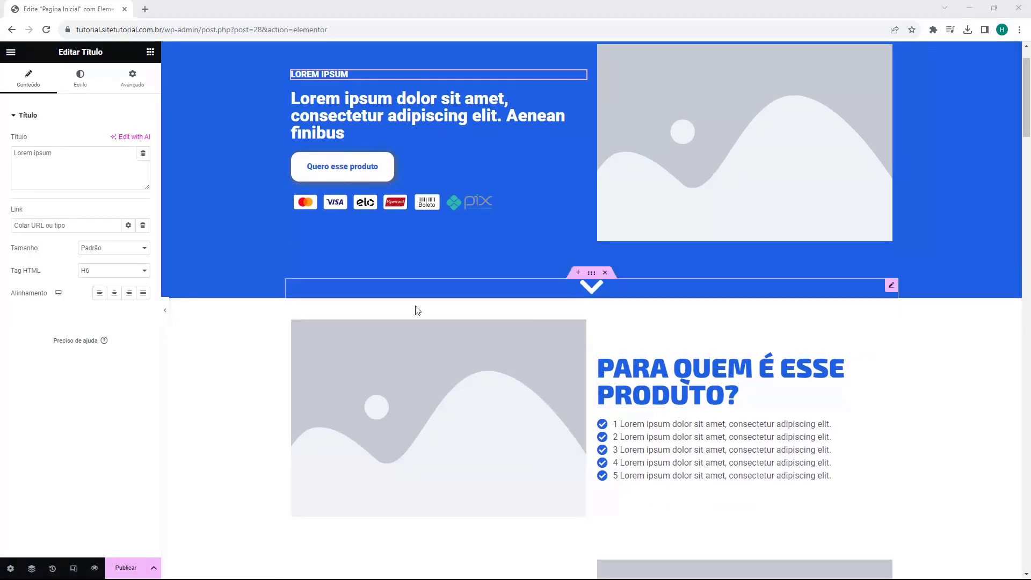
scroll(421, 304, "down", 1)
scroll(422, 306, "down", 10)
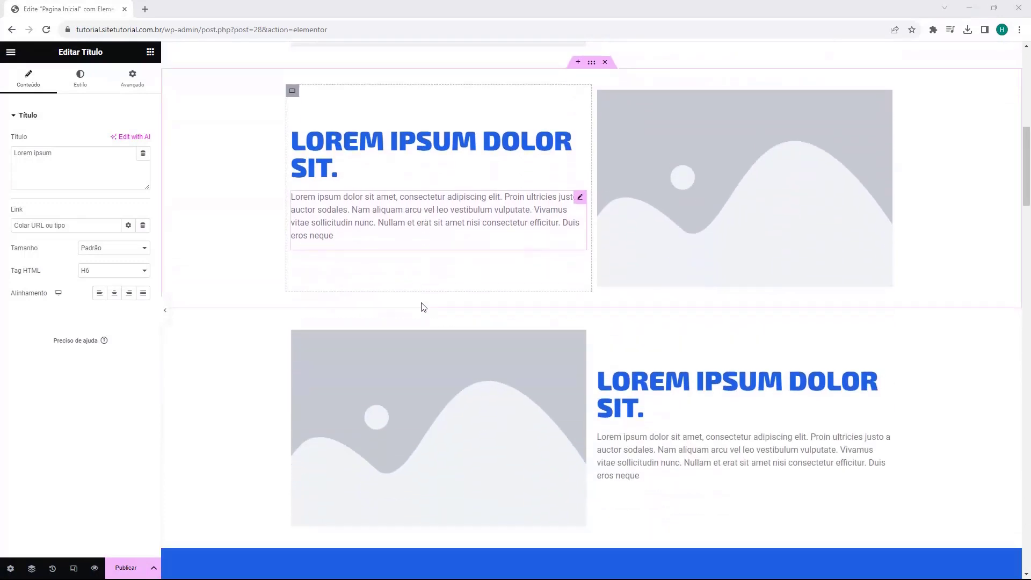
scroll(421, 301, "down", 4)
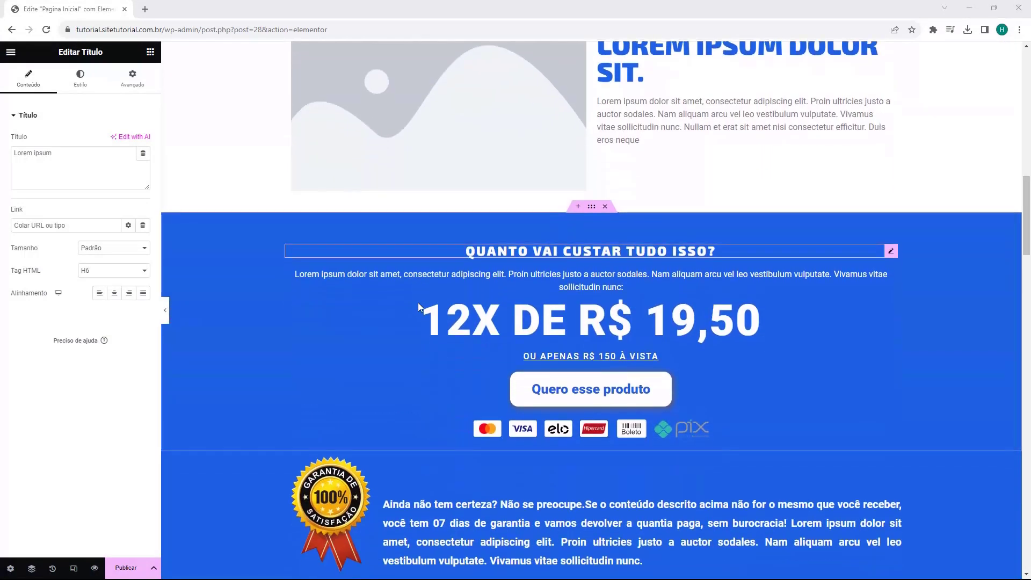
scroll(418, 301, "down", 1)
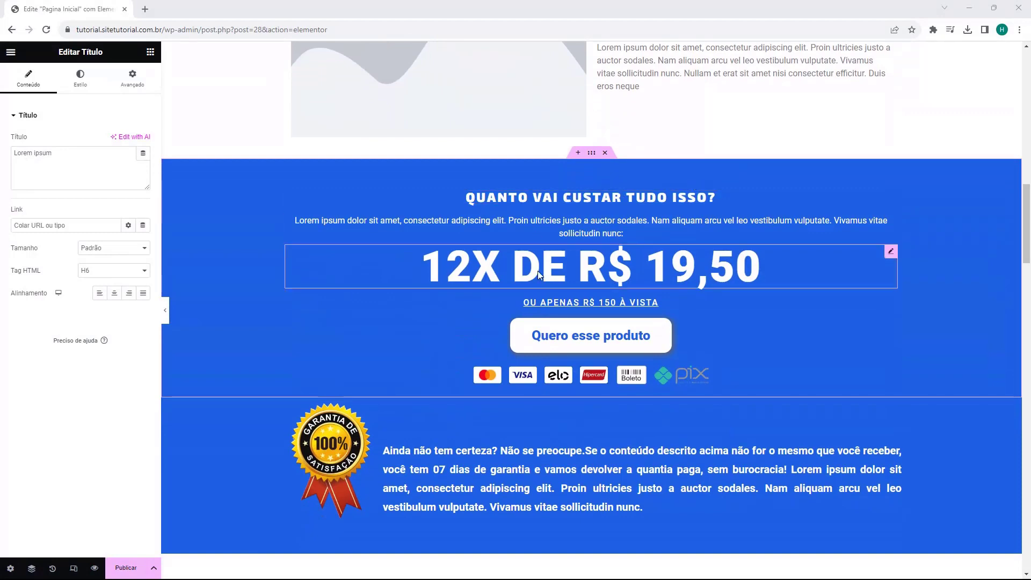
scroll(537, 322, "down", 1)
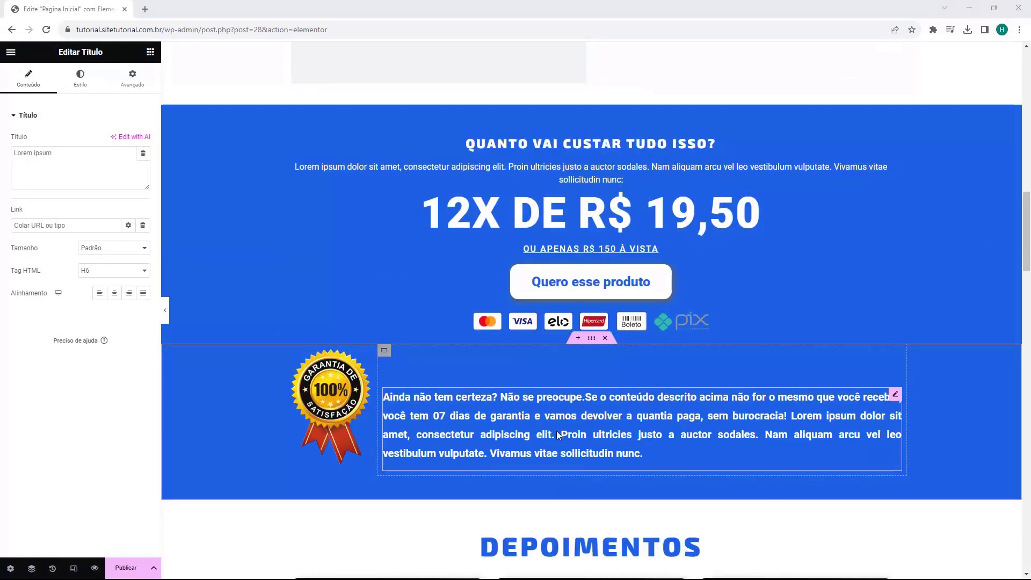
scroll(581, 394, "down", 1)
scroll(581, 391, "down", 3)
scroll(547, 366, "up", 15)
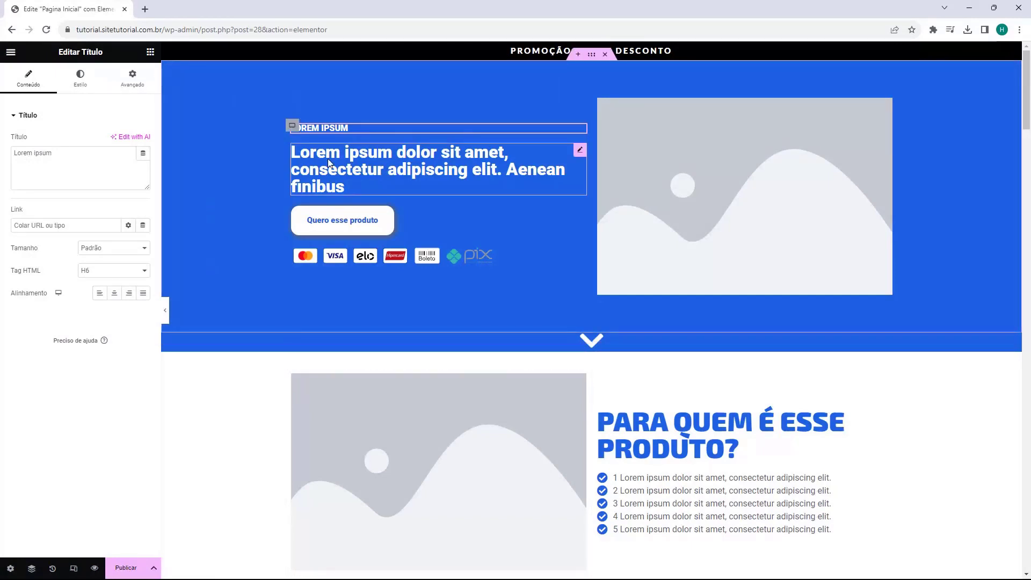
Step: Try an olive green background colour, #6A7713, on the hero section's container
left_click(592, 55)
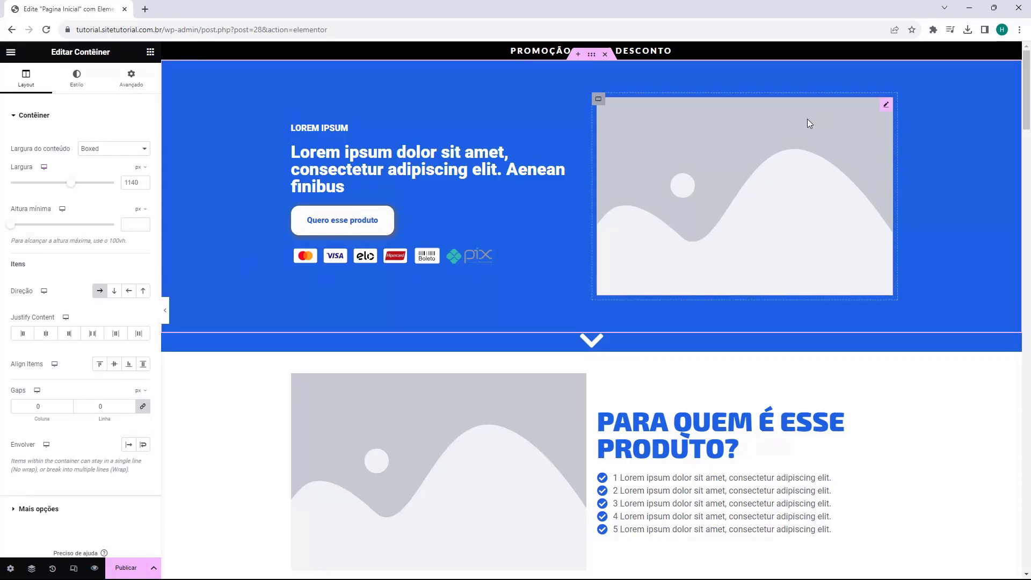
left_click(78, 83)
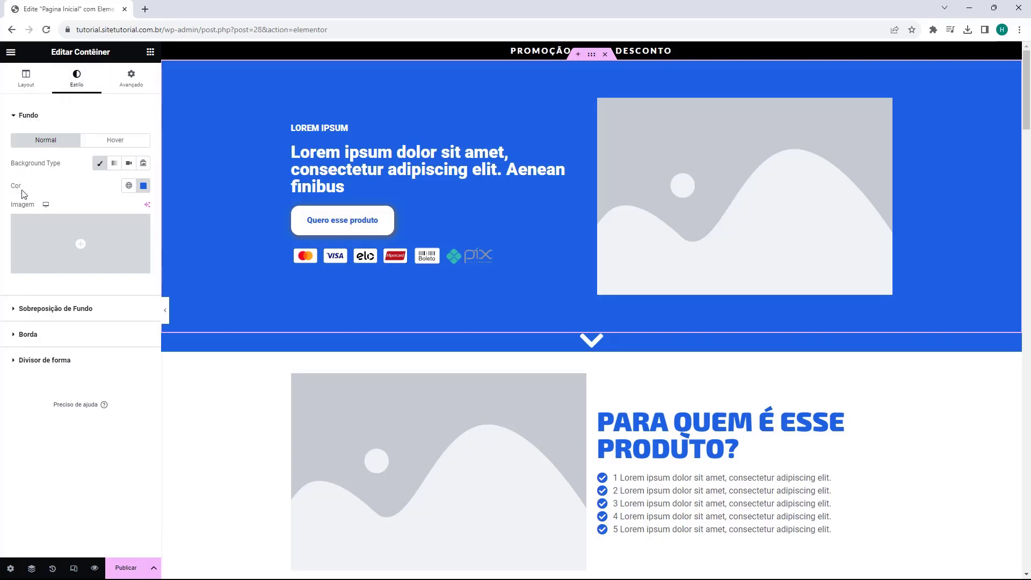
left_click(143, 186)
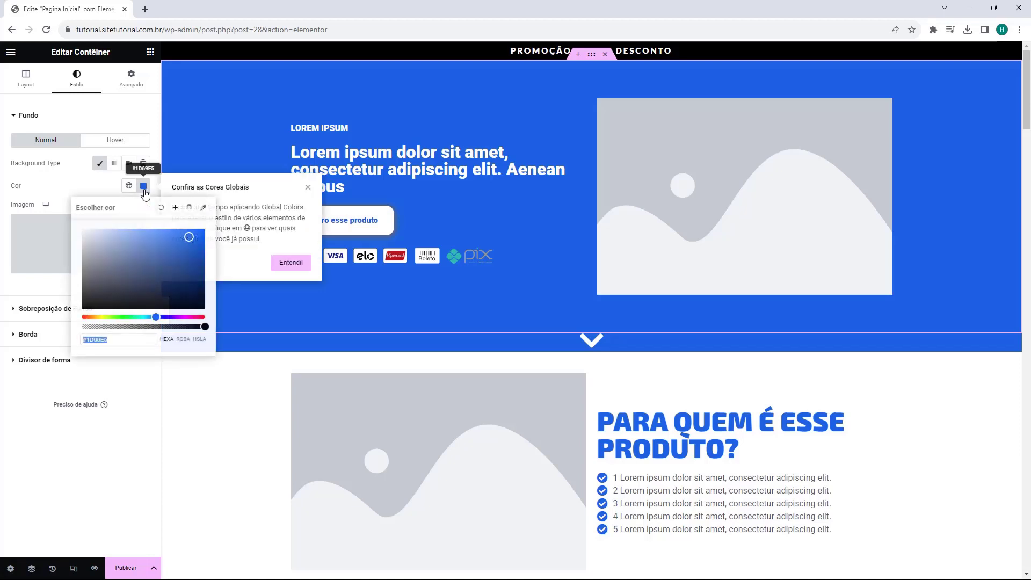
mouse_move(129, 247)
left_mouse_down()
mouse_move(181, 283)
mouse_move(201, 276)
mouse_move(178, 232)
mouse_move(138, 236)
mouse_move(94, 262)
mouse_move(146, 292)
mouse_move(203, 288)
mouse_move(203, 260)
mouse_move(148, 249)
left_mouse_up()
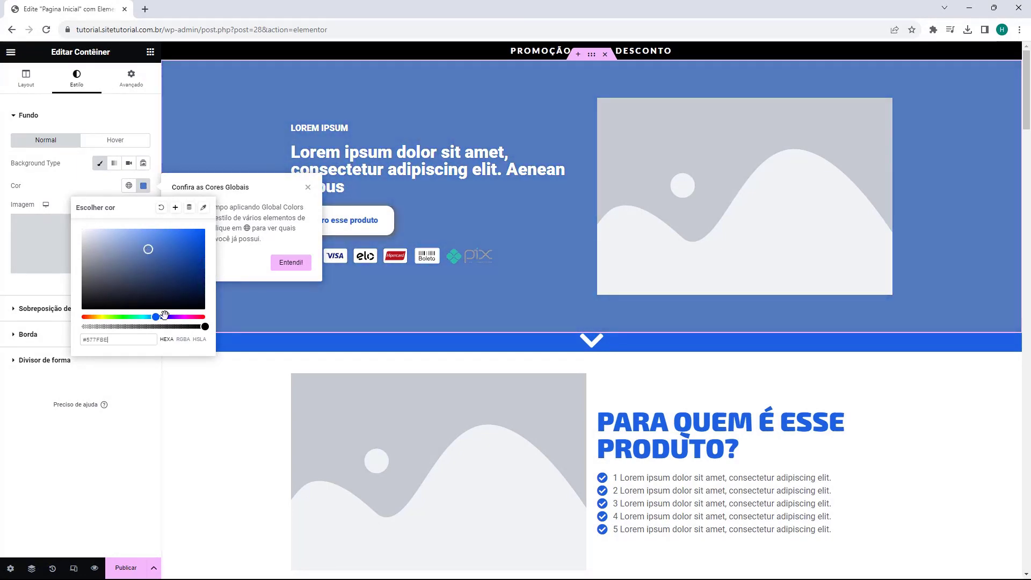
left_click_drag(161, 316, 105, 319)
left_click_drag(145, 253, 185, 272)
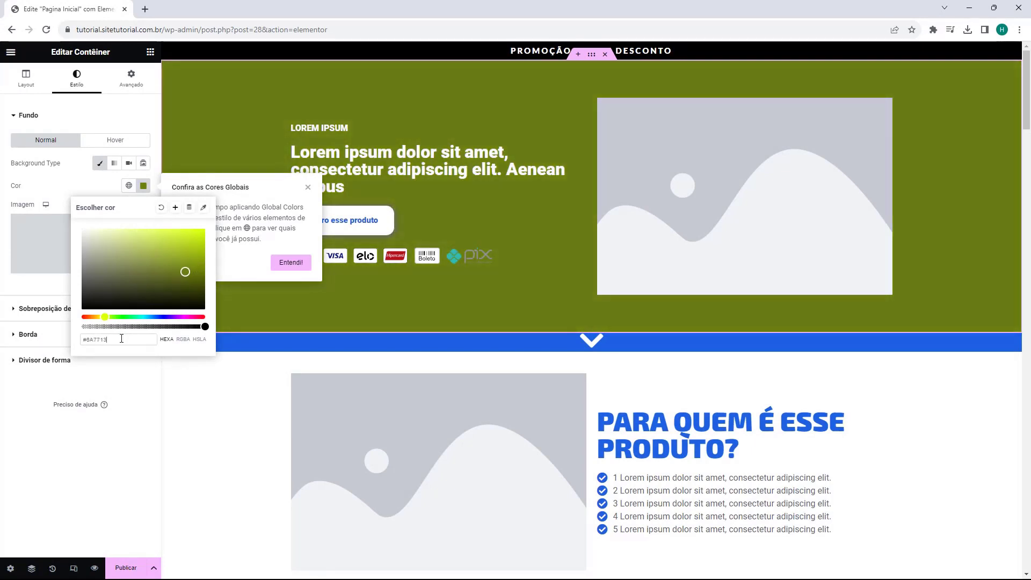
Step: Set the hero container's background colour back to the blue #1D69E5 and close the colour picker
double_click(121, 340)
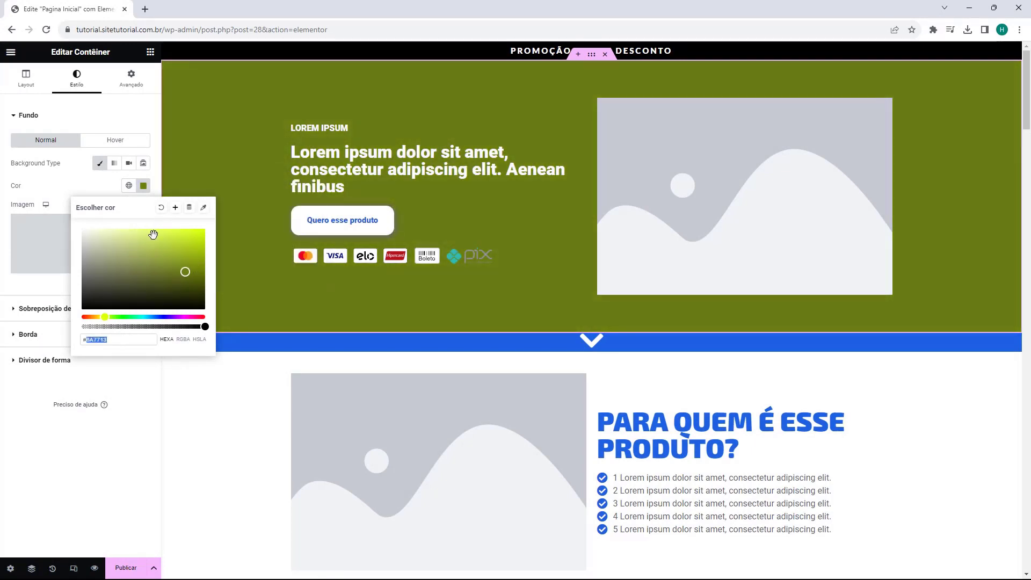
type("1D69E5")
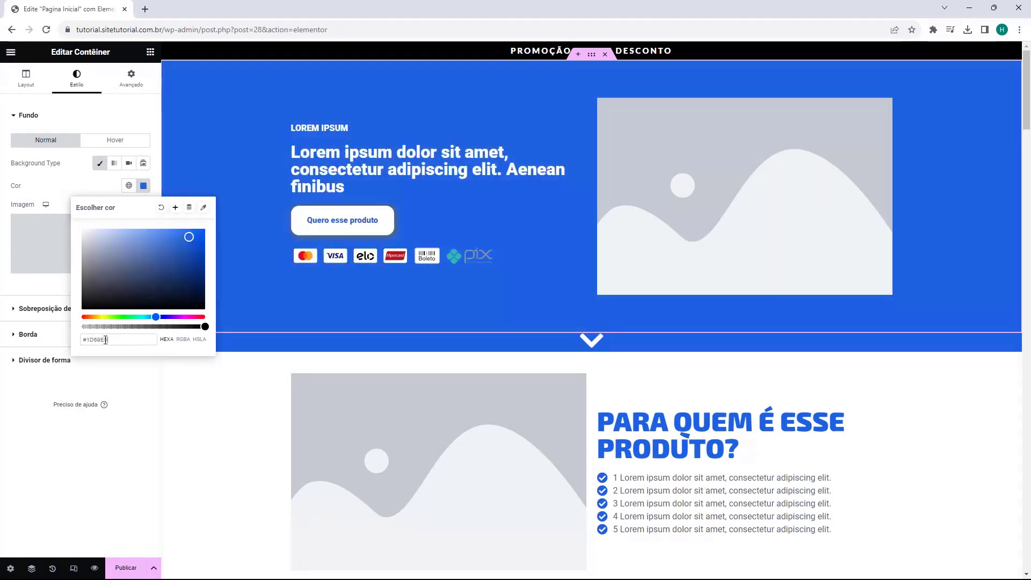
left_click(241, 147)
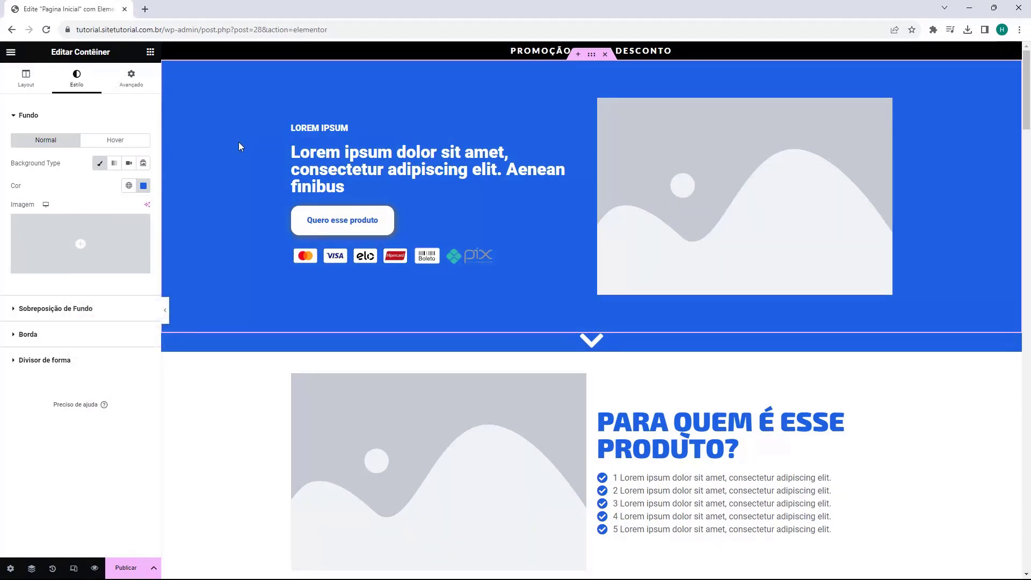
Step: Replace the small "Lorem ipsum" heading in the hero section with the text "CURSO WORDPRESS"
left_click(314, 129)
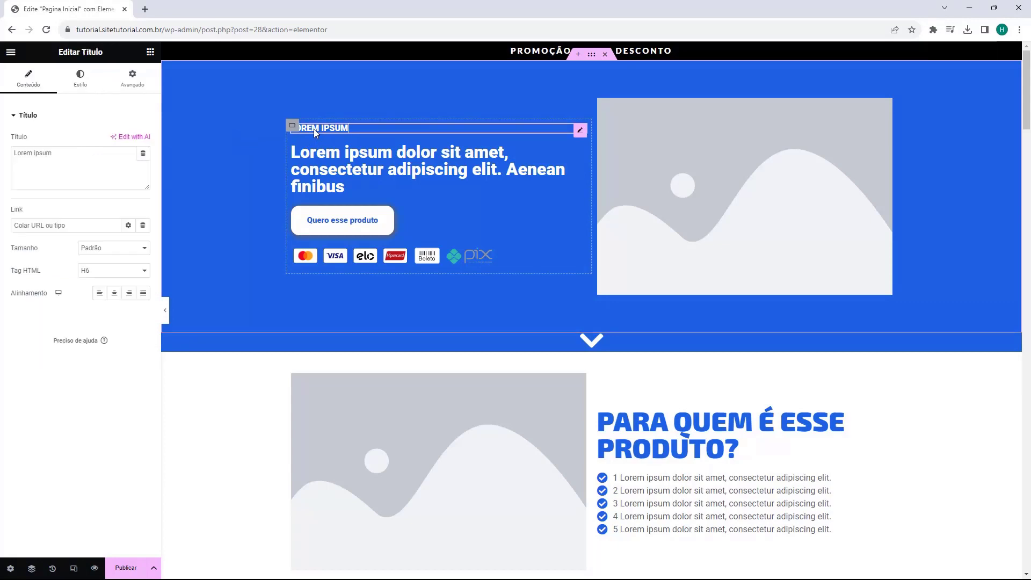
triple_click(58, 153)
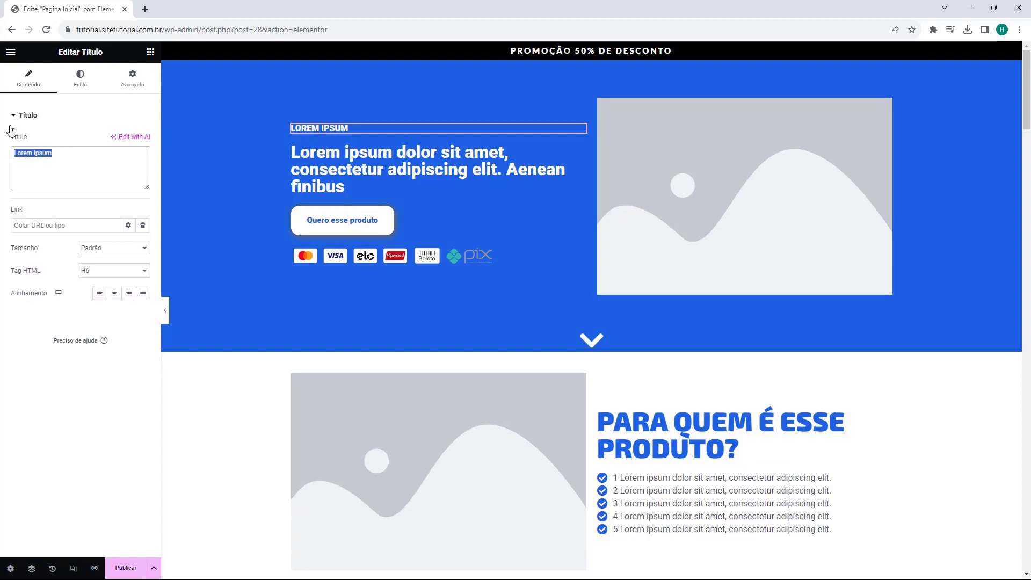
double_click(54, 159)
triple_click(53, 159)
left_click(17, 157)
left_click_drag(63, 159, 8, 164)
key("BackSpace")
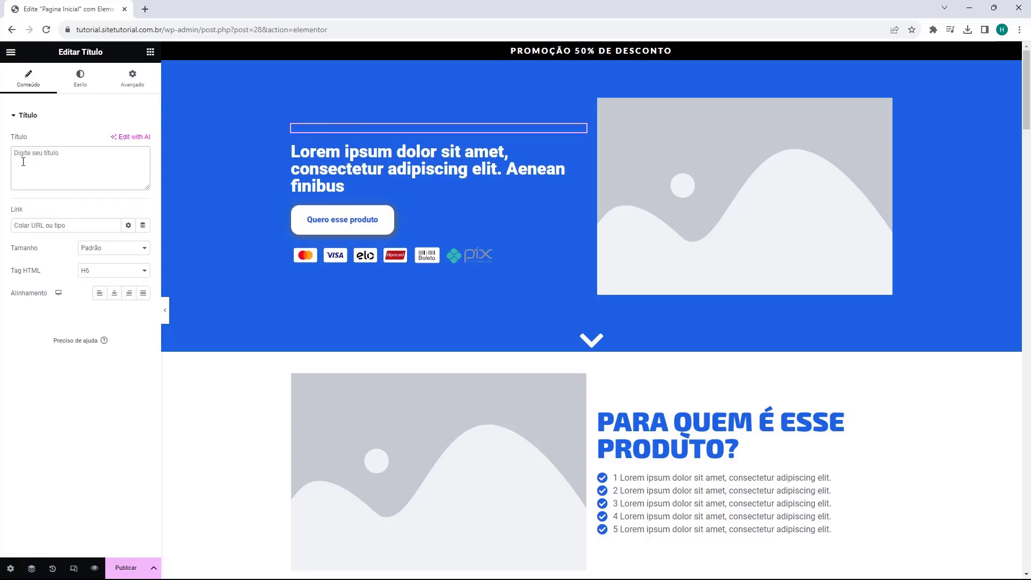
type("CURSO WORDPRESS")
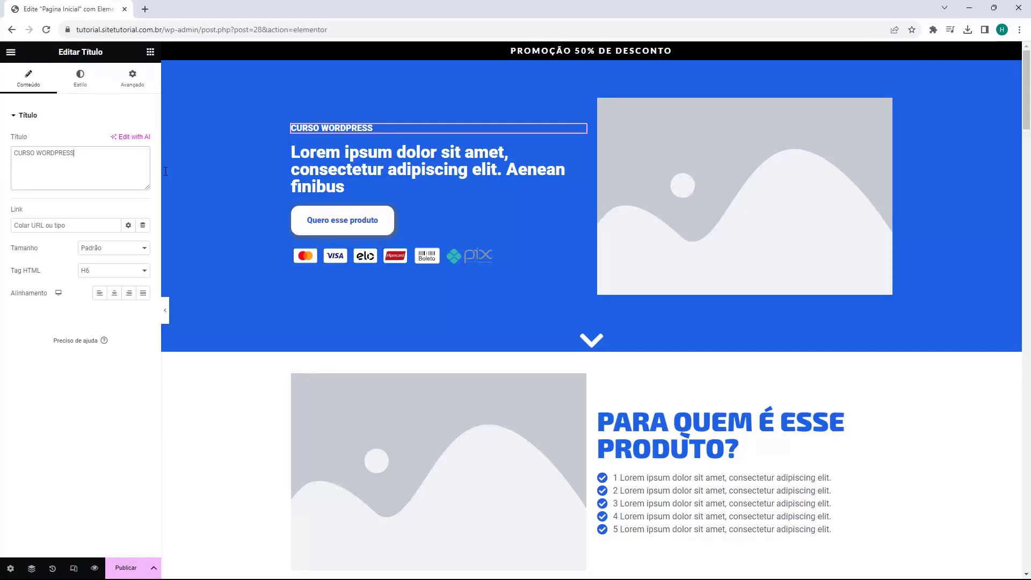
Step: Try deleting the small "CURSO WORDPRESS" heading from the hero section, and undo the deletion
left_click(340, 133)
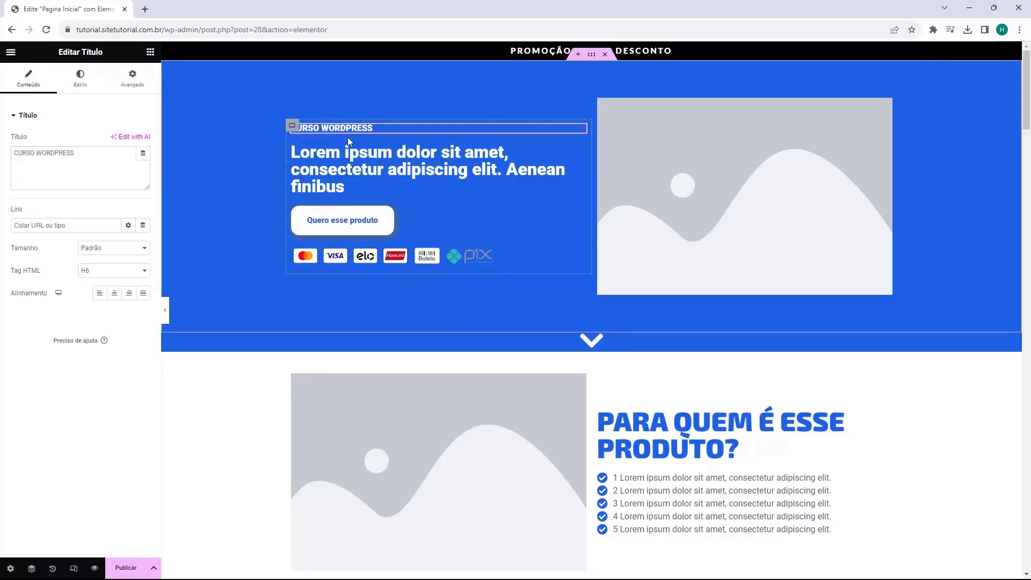
left_click(333, 161)
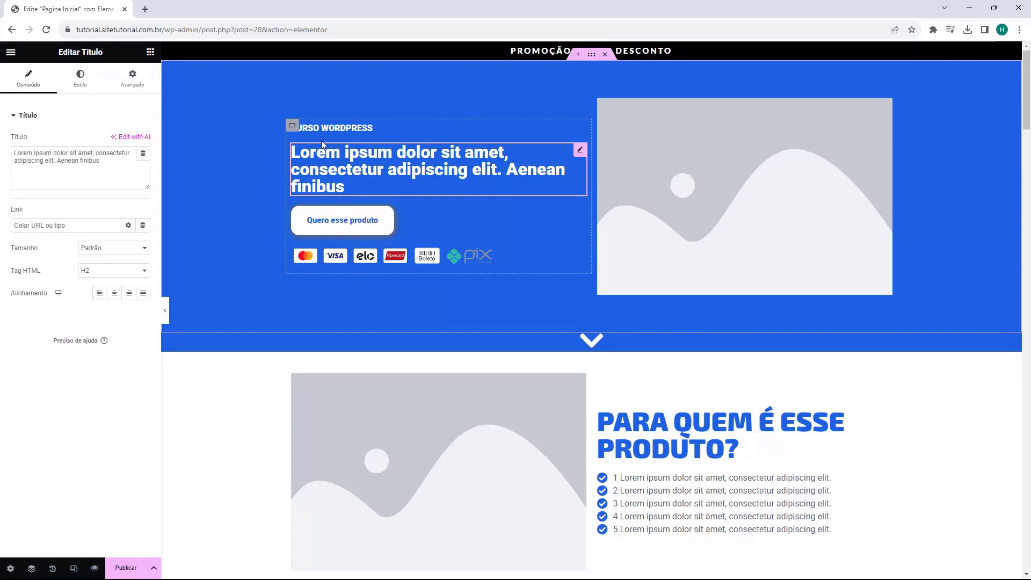
left_click(301, 128)
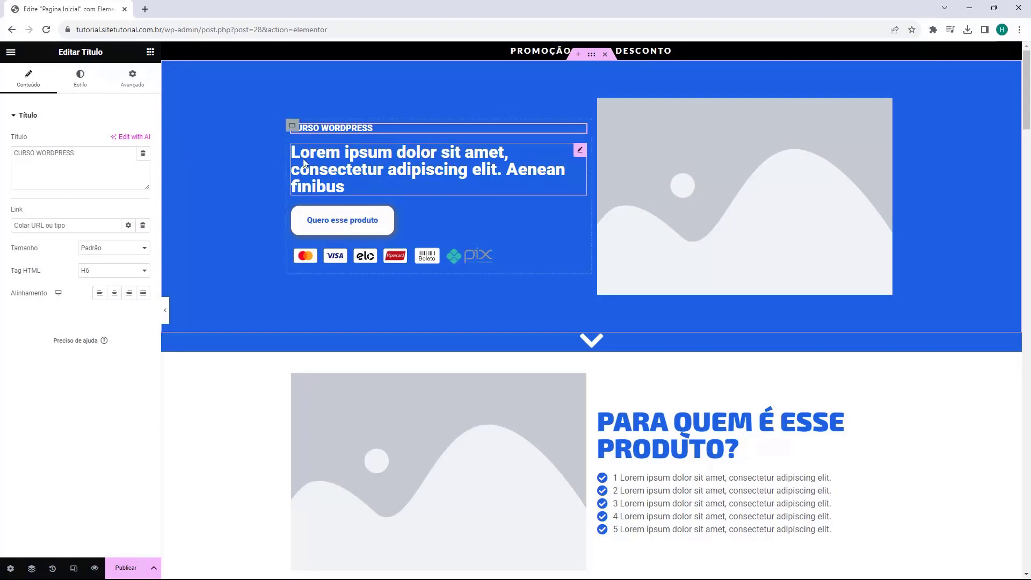
left_click(322, 158)
left_click(311, 127)
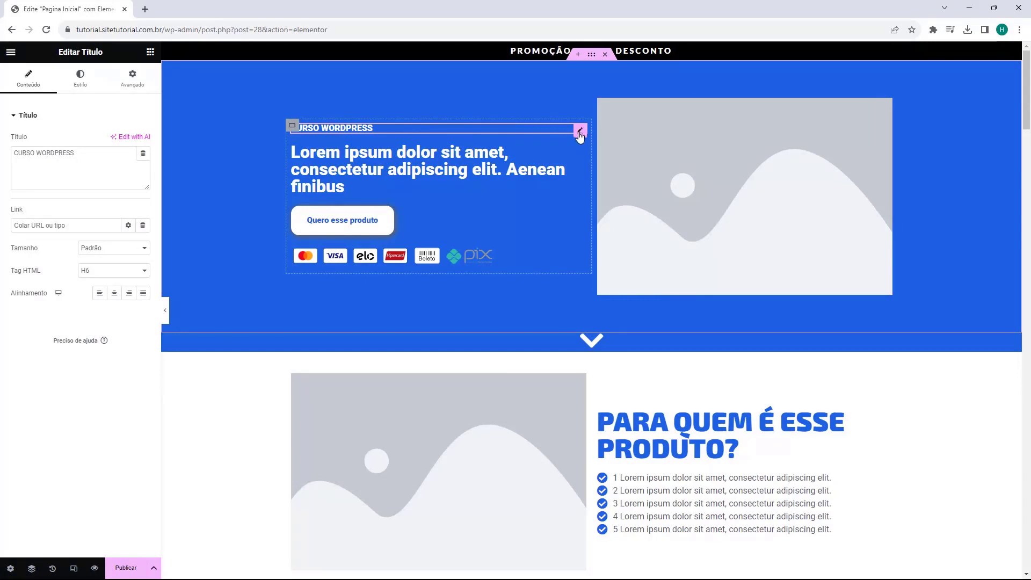
key("Delete")
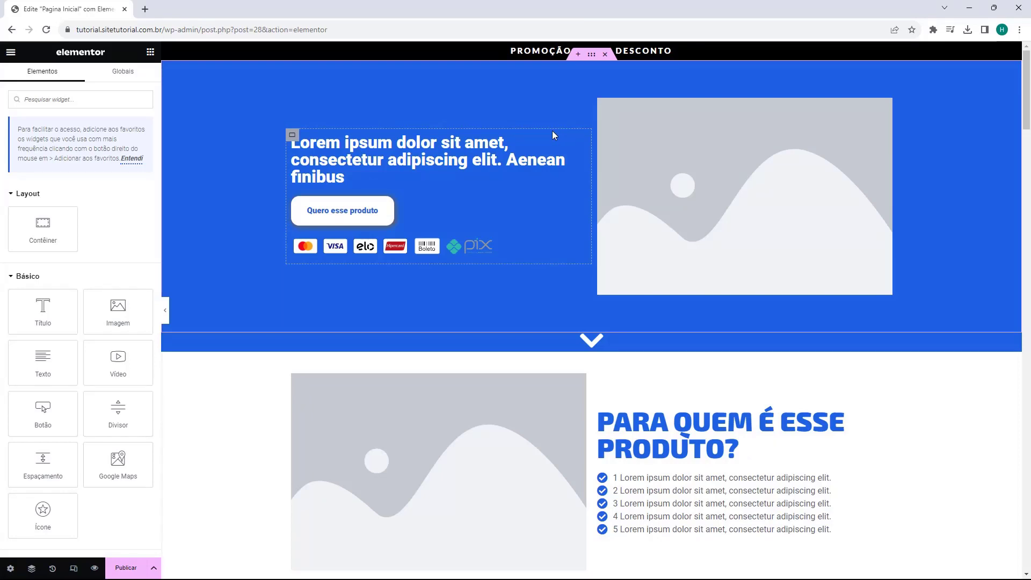
key("ctrl+z")
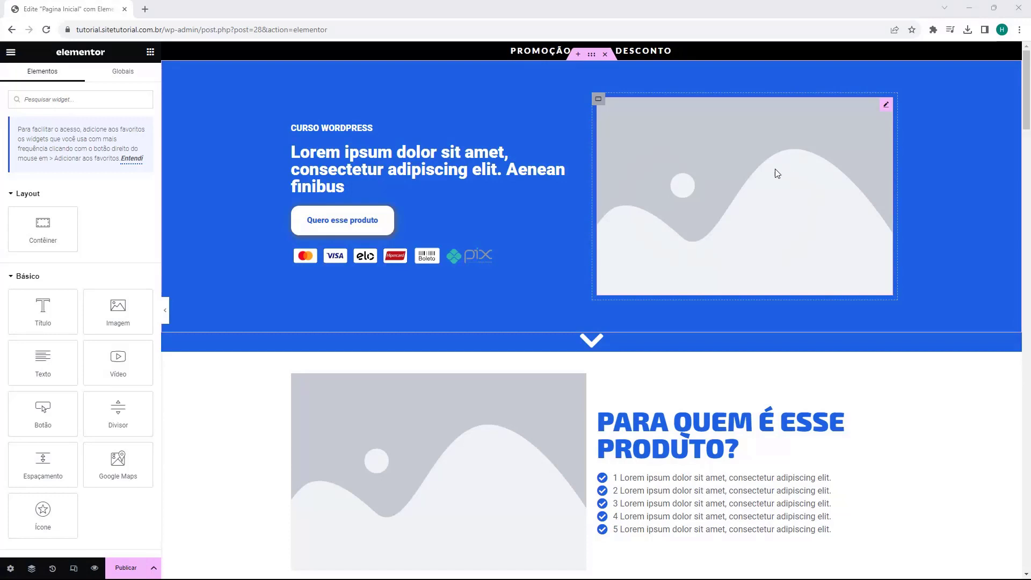
Step: Replace the hero section's placeholder image with the book picture 1.png, uploaded to the media library
left_click(734, 190)
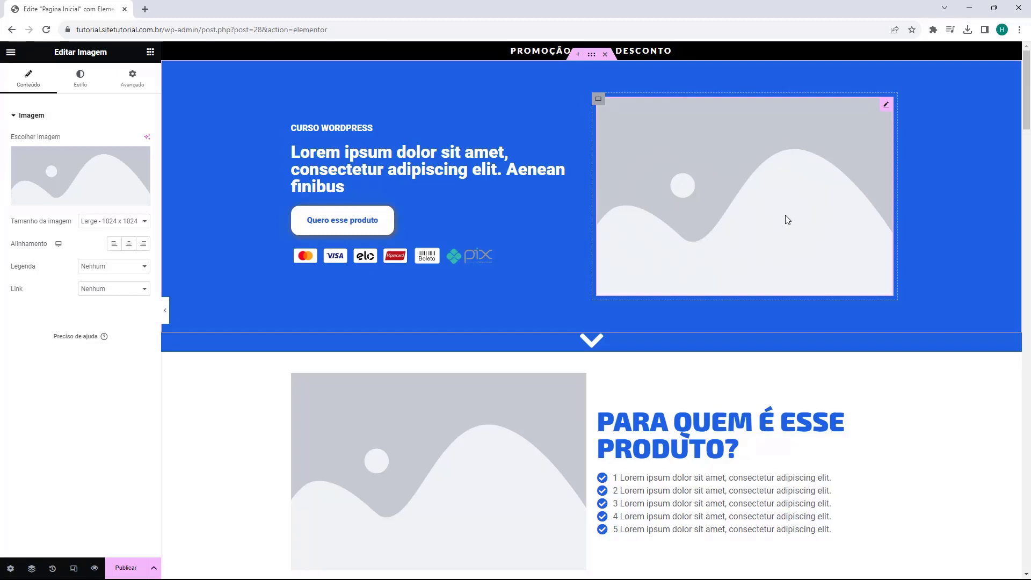
mouse_move(97, 177)
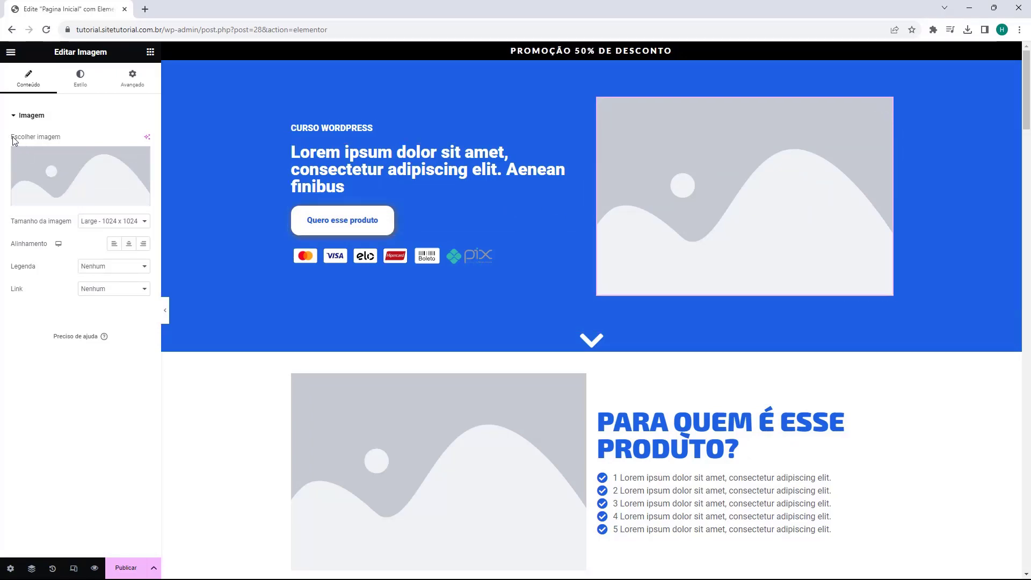
mouse_move(64, 173)
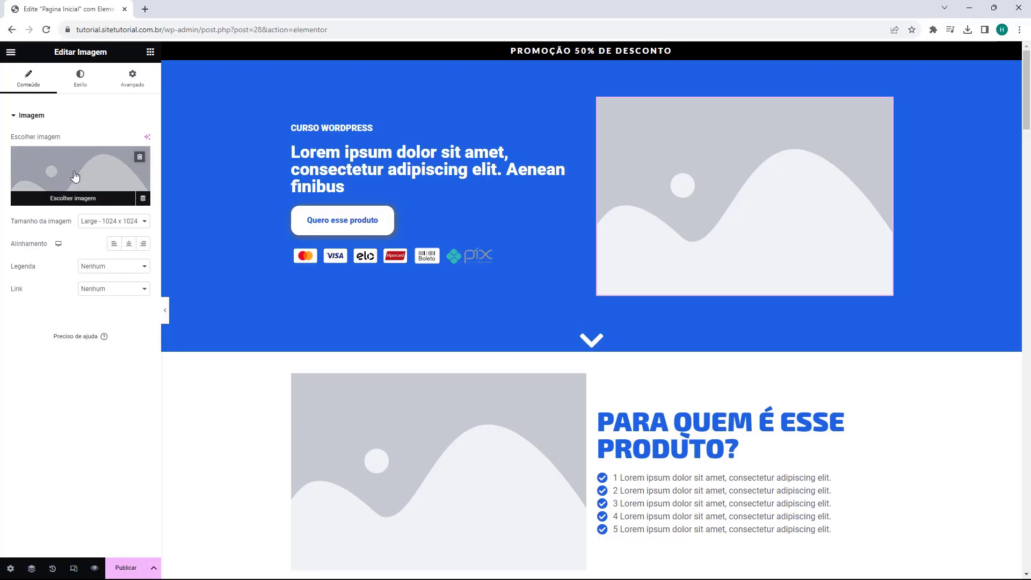
left_click(75, 177)
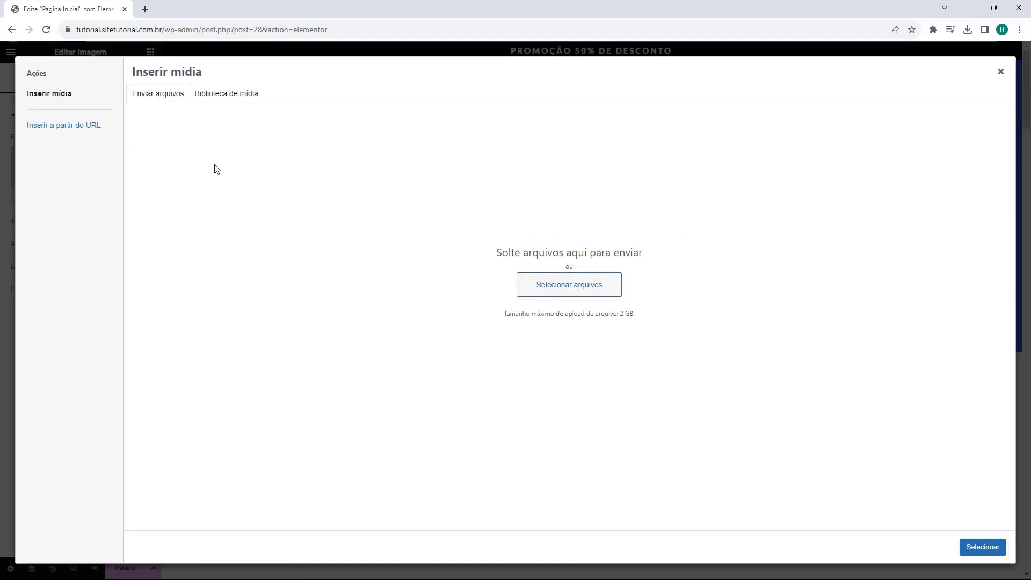
left_click(572, 293)
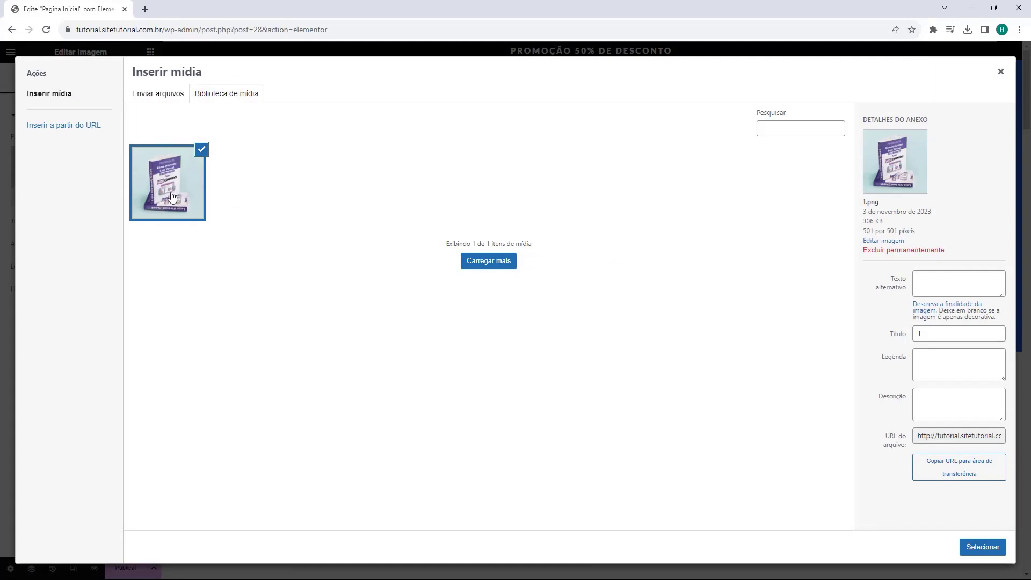
left_click(977, 548)
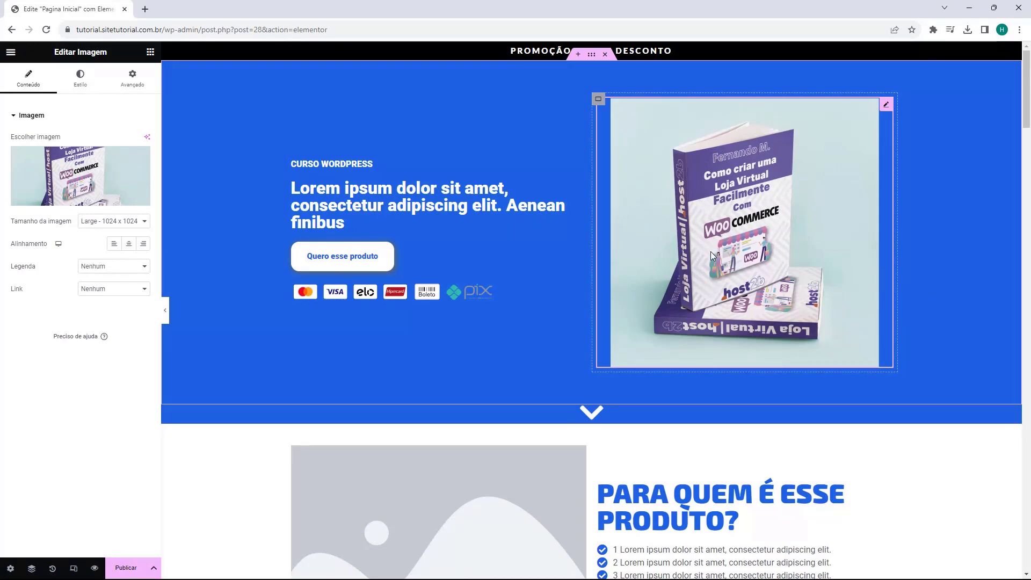
Step: Try the Thumbnail and Medium sizes on the hero image, return it to Large - 1024 x 1024 and centre its alignment
mouse_move(18, 178)
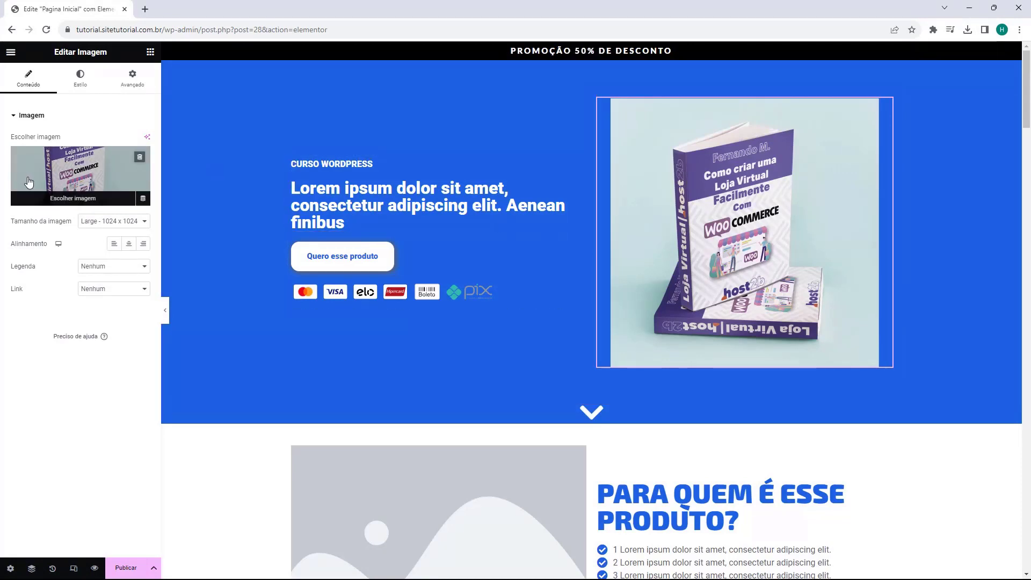
left_click(113, 221)
left_click(109, 232)
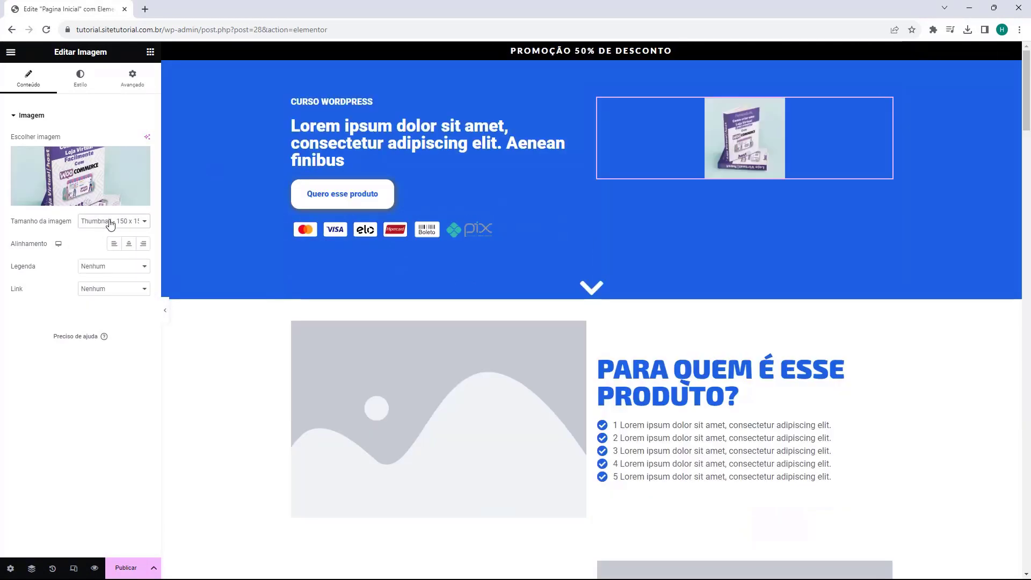
left_click(110, 223)
left_click(110, 240)
left_click(89, 222)
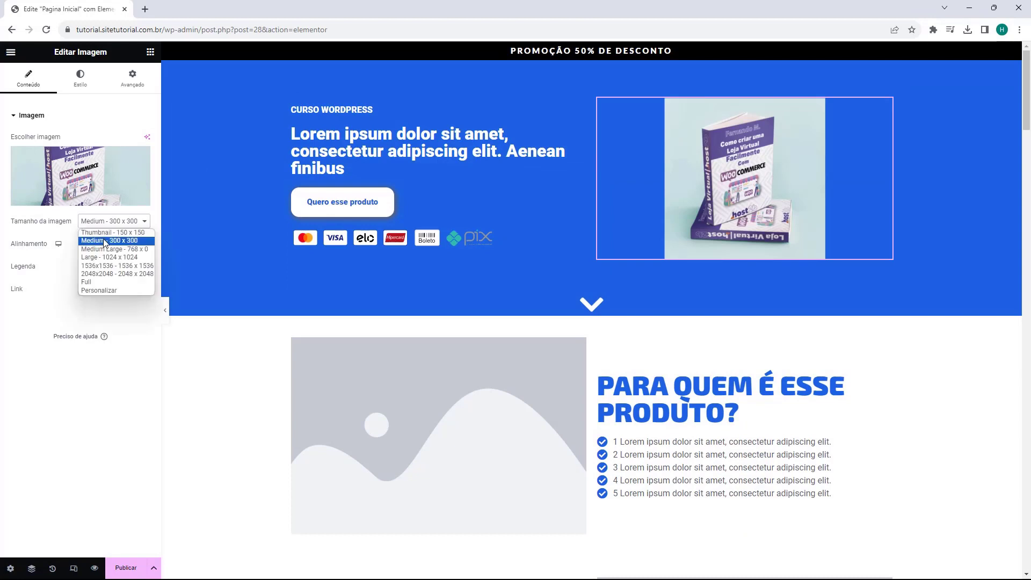
left_click(105, 257)
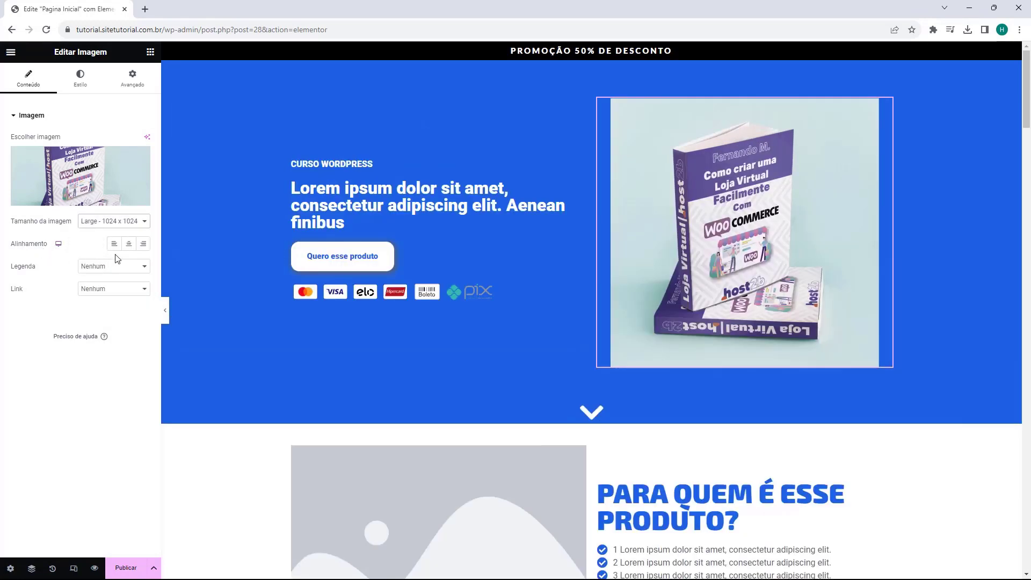
left_click(129, 245)
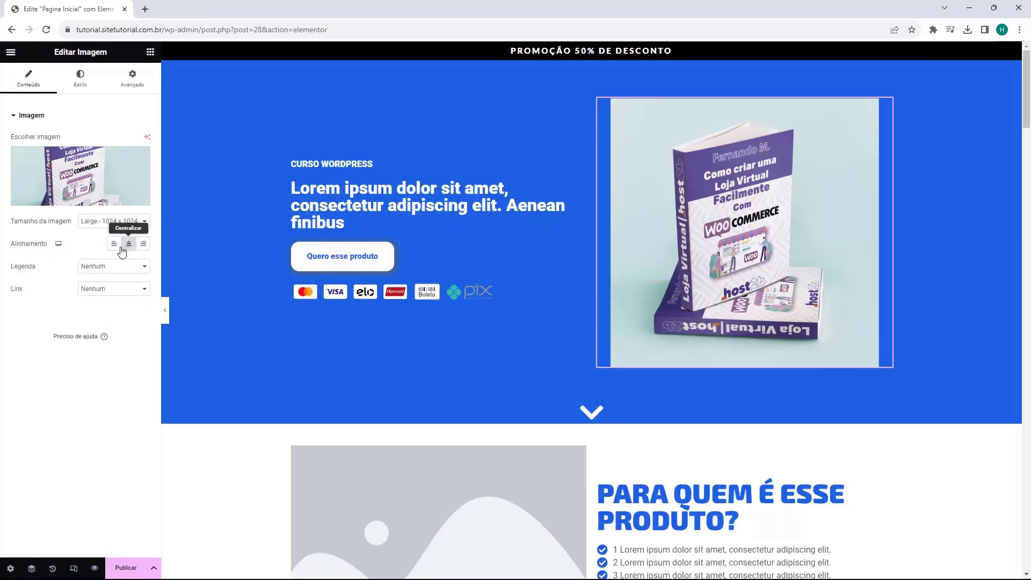
Step: Try the attachment caption and the media file link on the hero image, and set both back to Nenhum
left_click(105, 267)
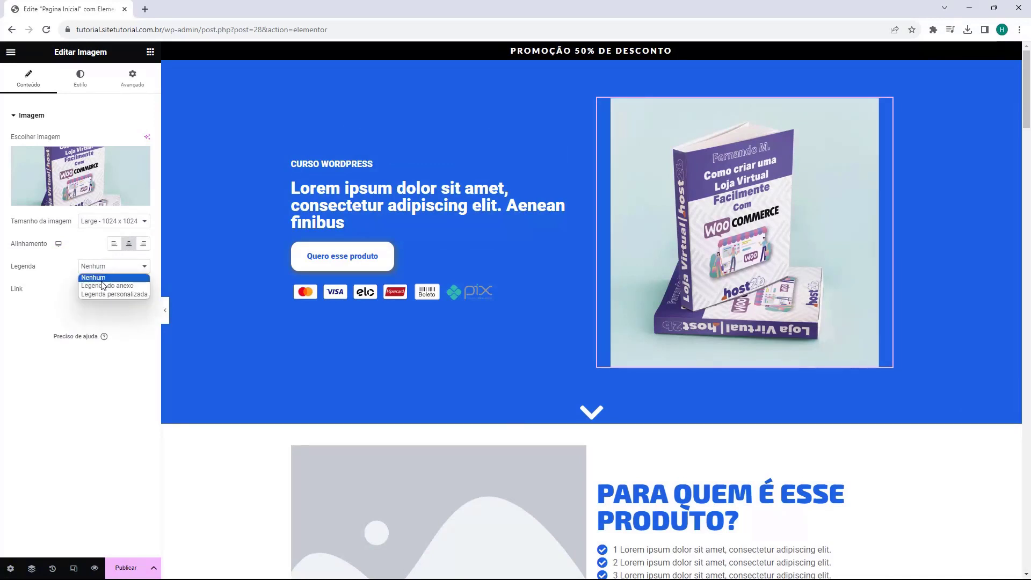
left_click(104, 284)
left_click(109, 269)
left_click(106, 276)
left_click(105, 289)
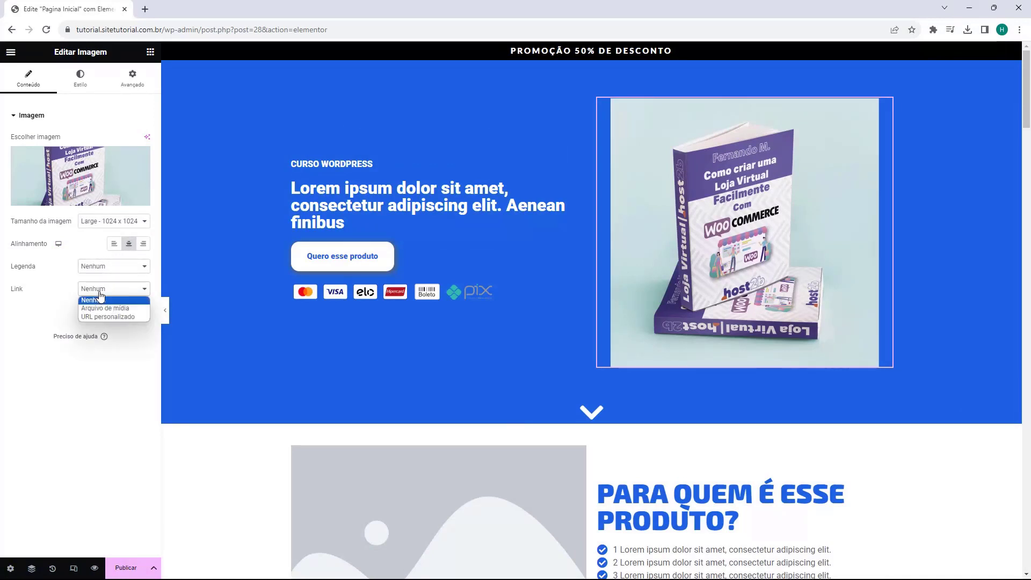
left_click(107, 308)
left_click(107, 289)
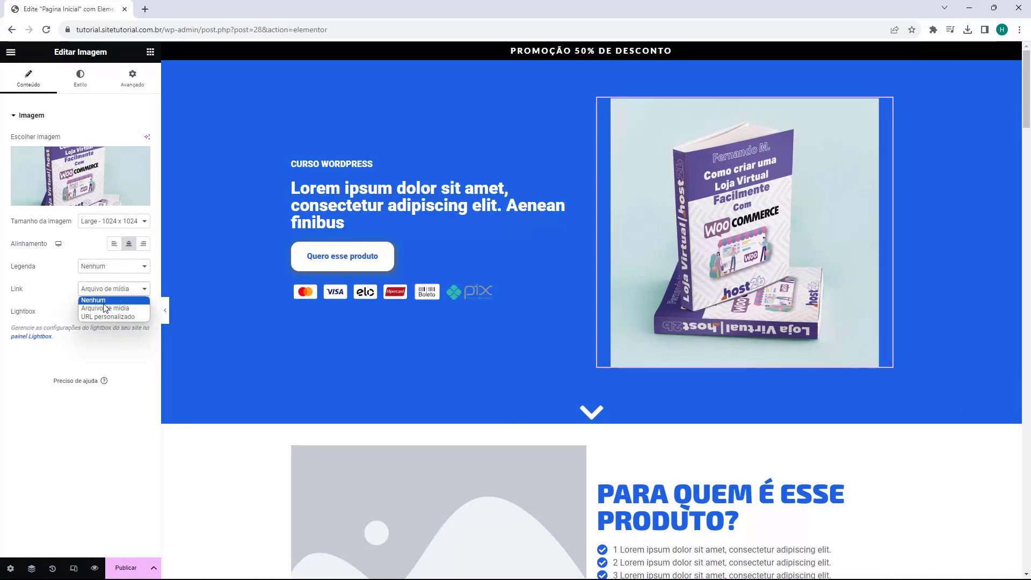
left_click(105, 298)
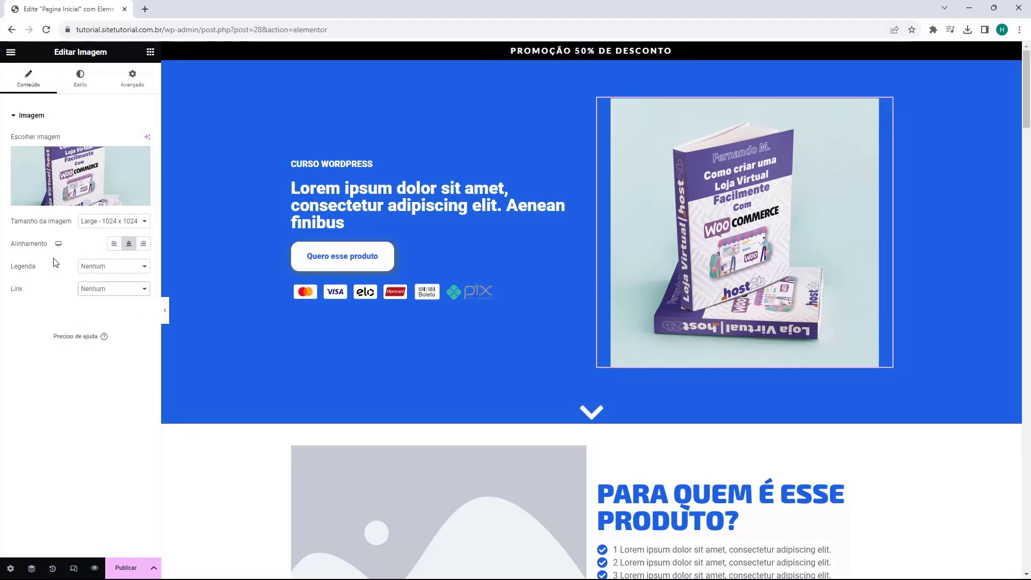
Step: Try a width of 38% and a maximum width of 58% on the hero image, and undo both changes
left_click(76, 85)
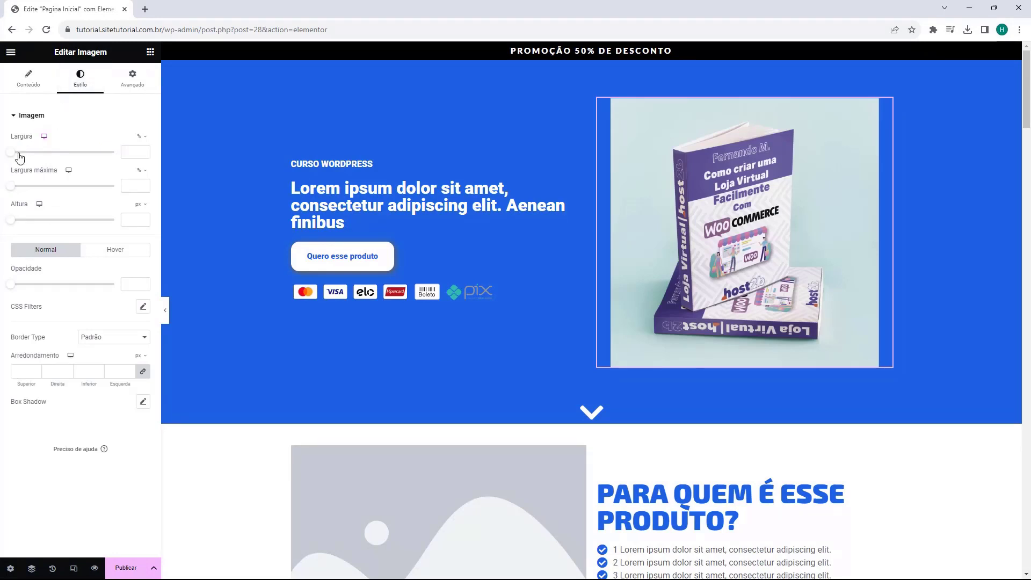
left_click_drag(14, 153, 72, 196)
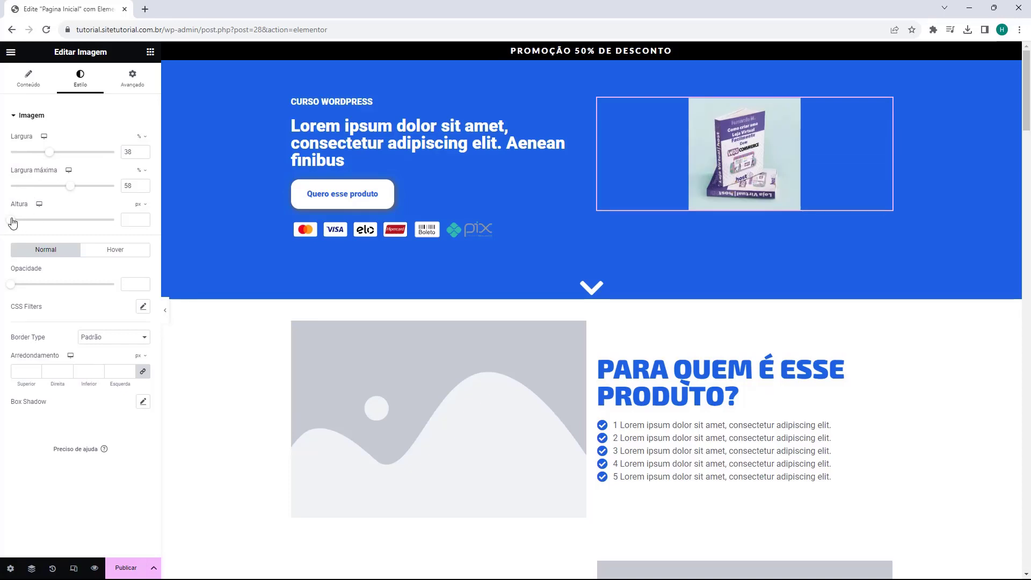
key("ctrl+z")
key("ctrl+z")
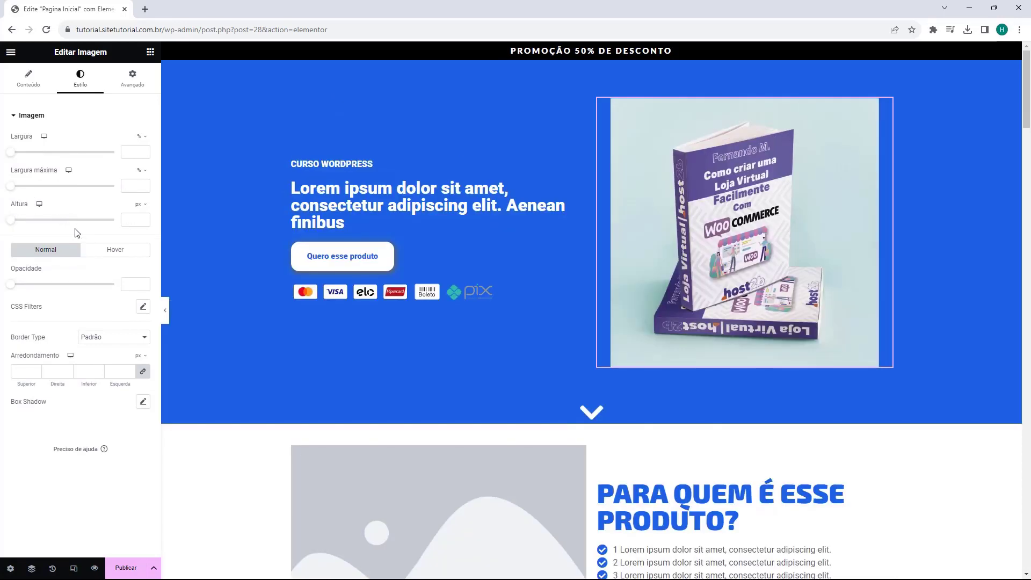
Step: Set the hero image's padding to 48 px on all four sides in its advanced layout settings
left_click(123, 87)
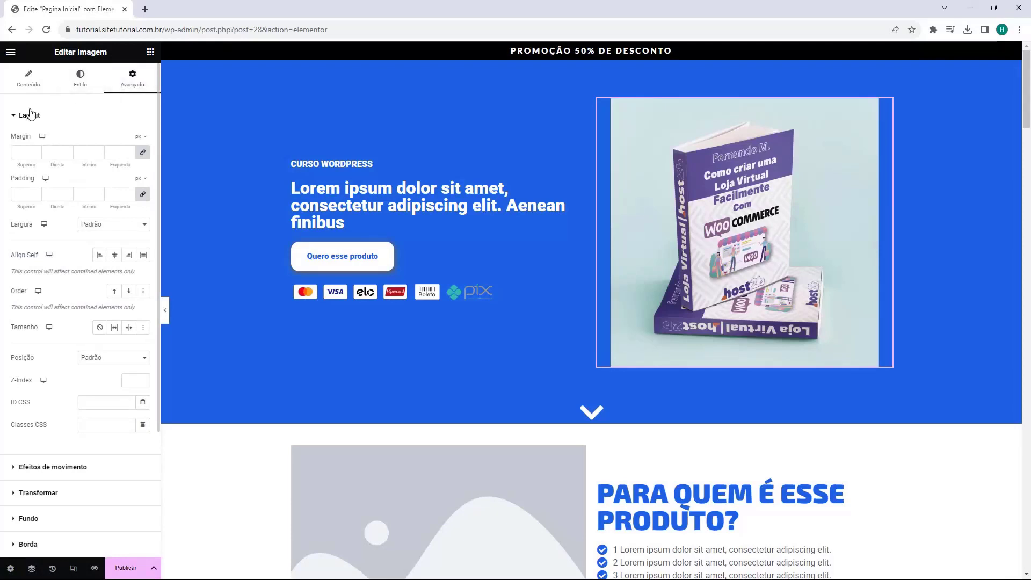
double_click(20, 136)
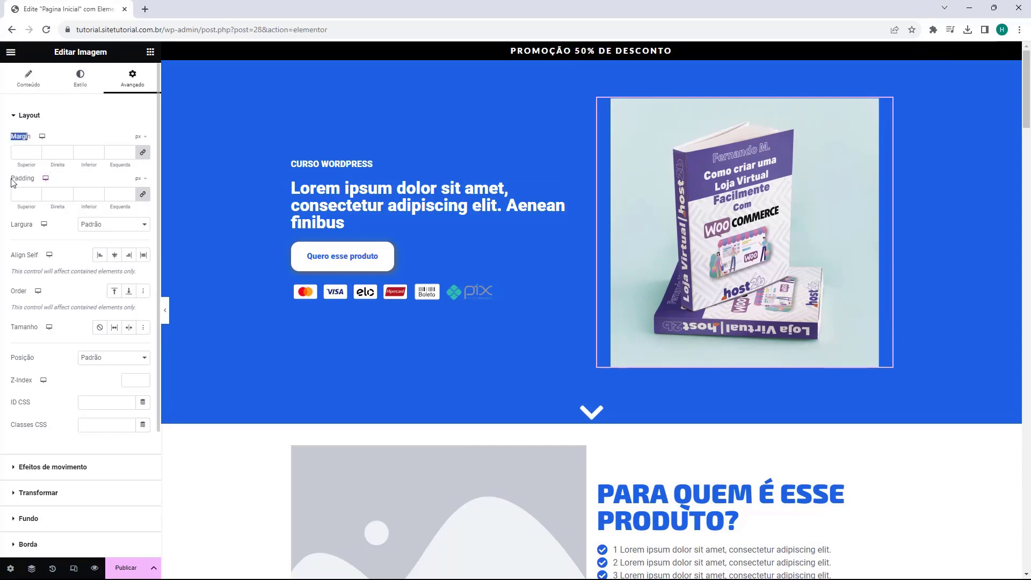
double_click(30, 179)
left_click_drag(11, 178, 26, 178)
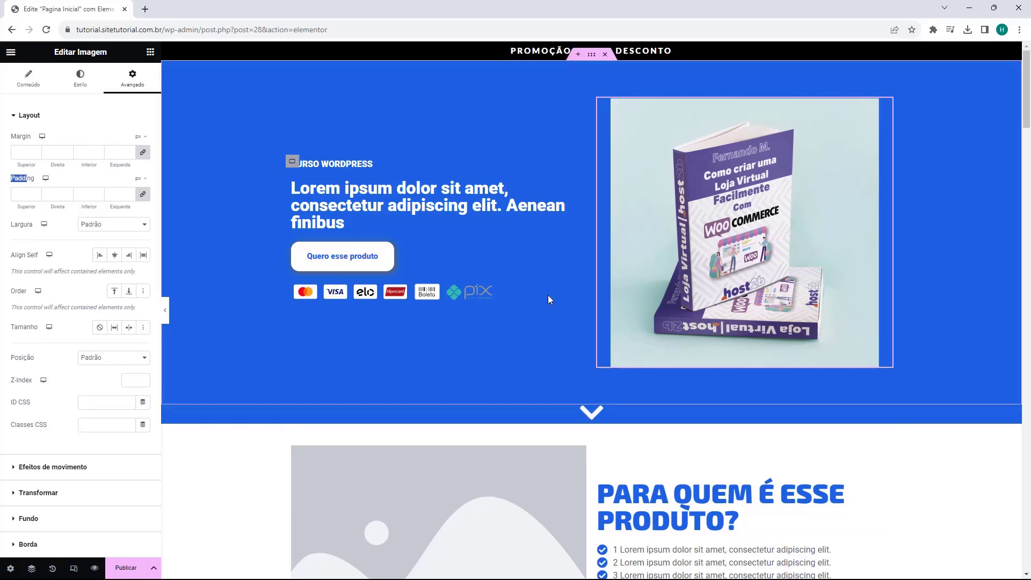
left_click(21, 185)
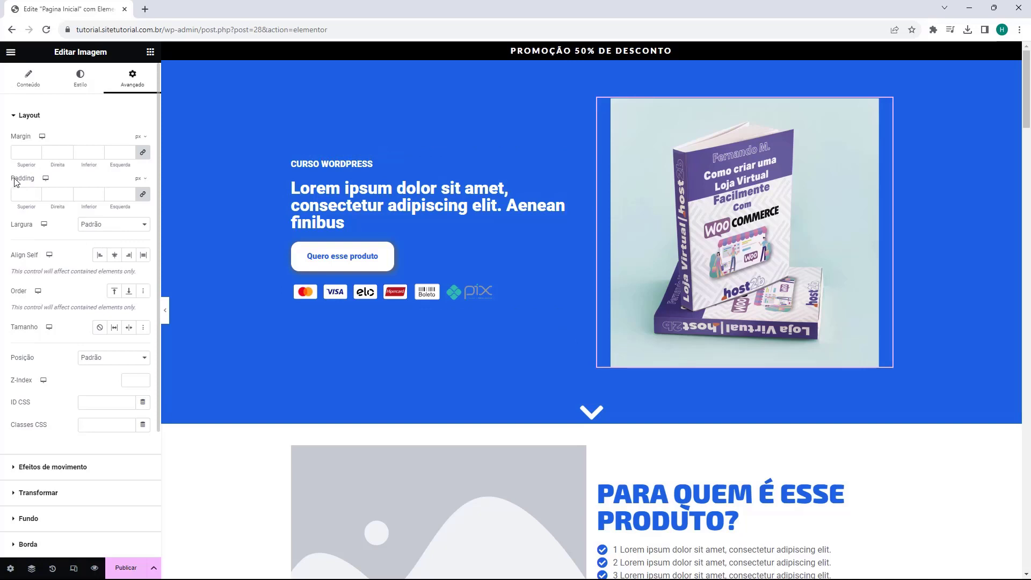
double_click(21, 179)
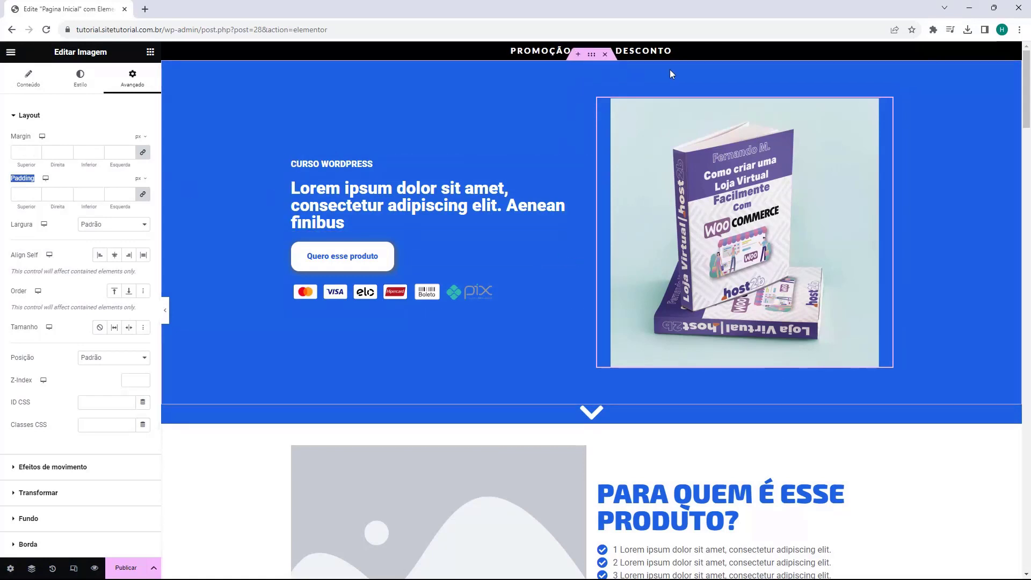
left_click(35, 192)
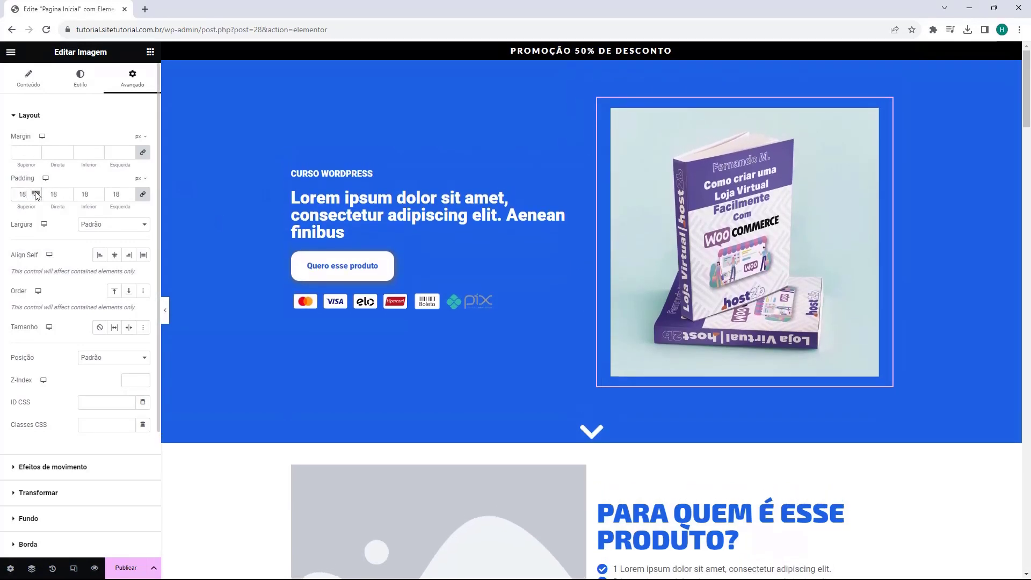
left_click(34, 192)
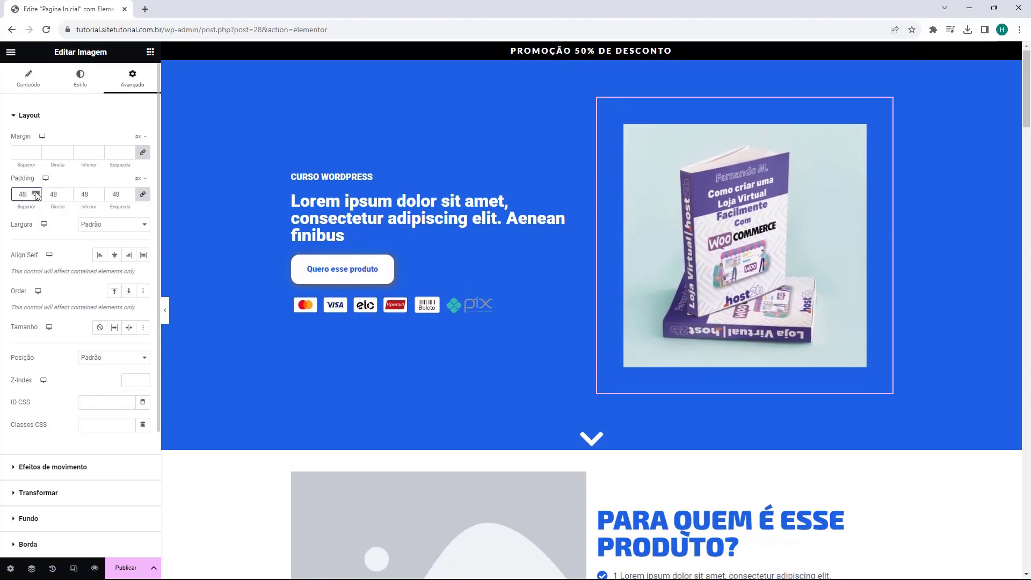
Step: Try 55 px of padding on the hero image, and set the padding back to 0 on all four sides
left_click(35, 193)
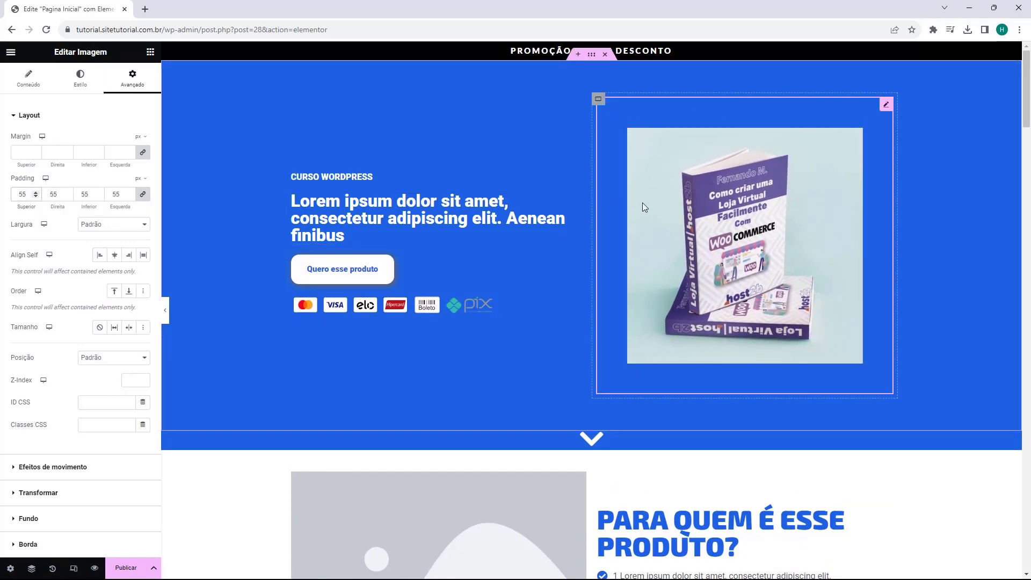
double_click(116, 194)
type("0")
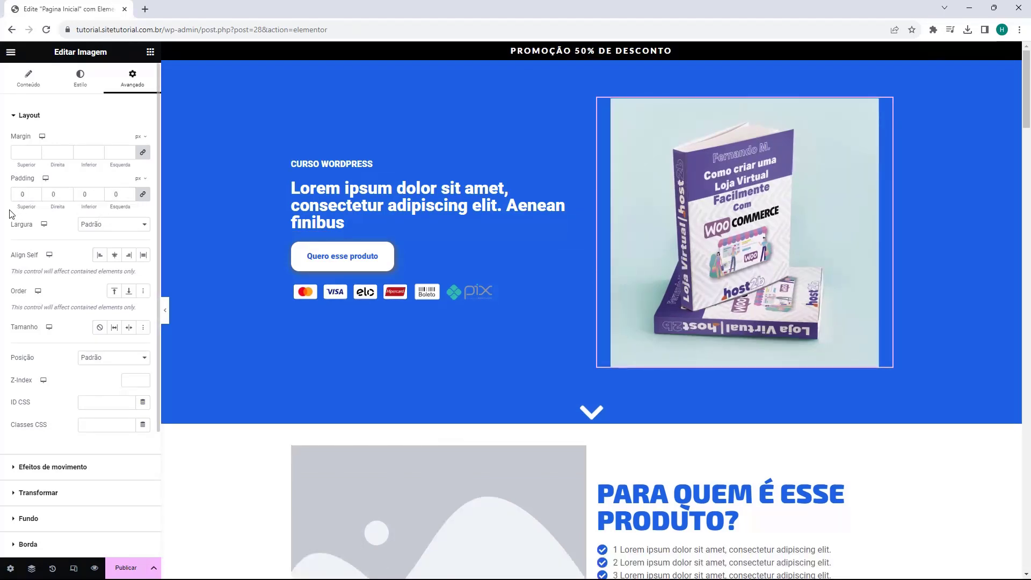
Step: Unlink the hero image's padding sides to try a separate top padding, reset it to 0 and link the sides again
left_click(142, 199)
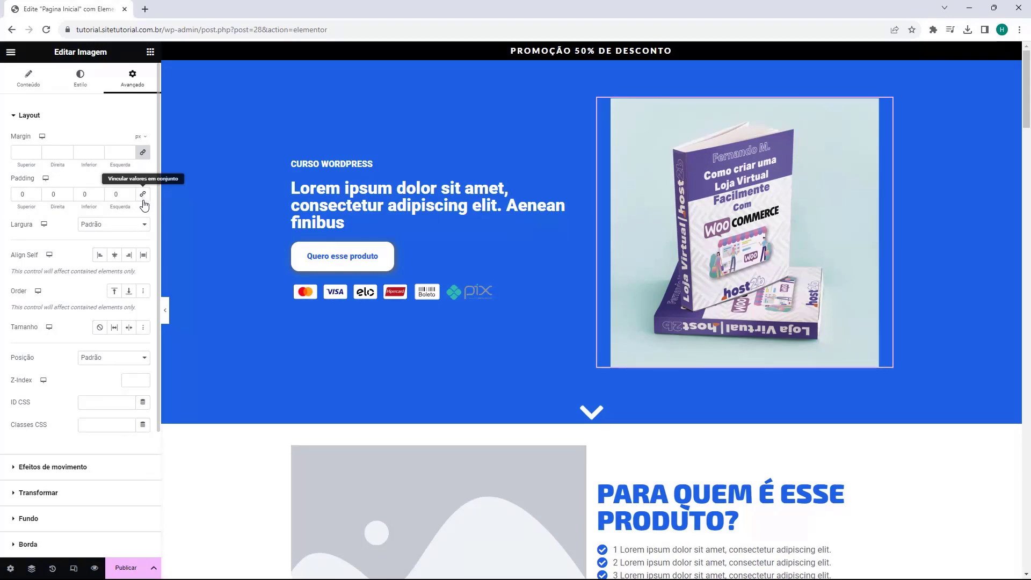
left_click_drag(36, 194, 35, 193)
double_click(26, 194)
type("0")
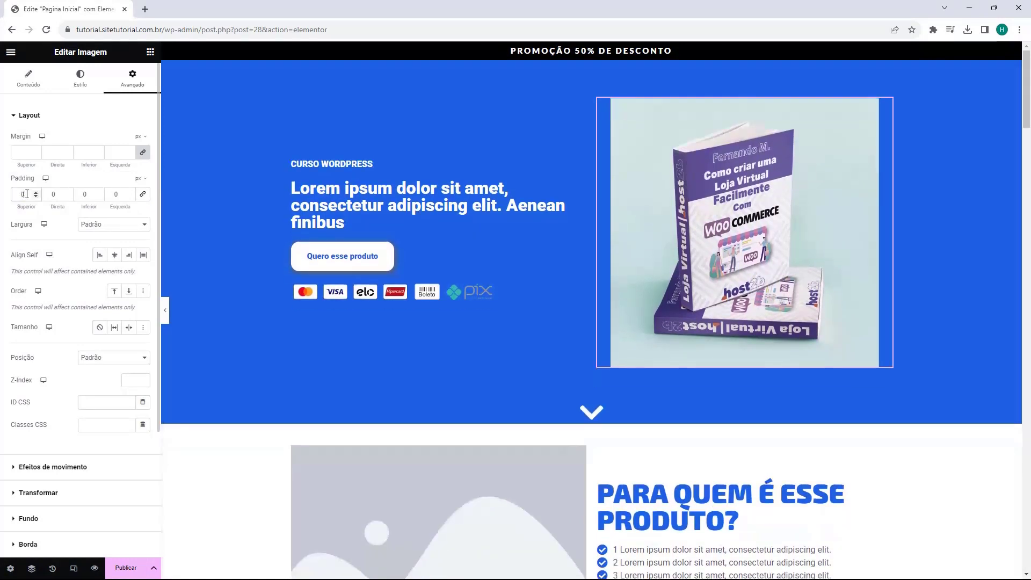
left_click(143, 194)
Step: Try a margin of 24 px on all four sides of the hero image, and undo it
left_click(141, 153)
left_click(130, 151)
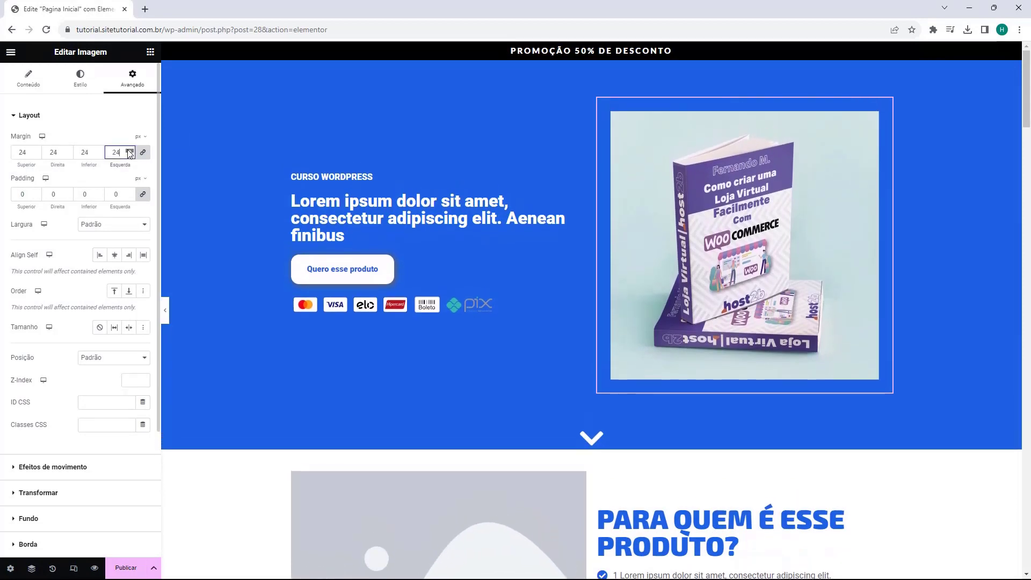
key("ctrl+z")
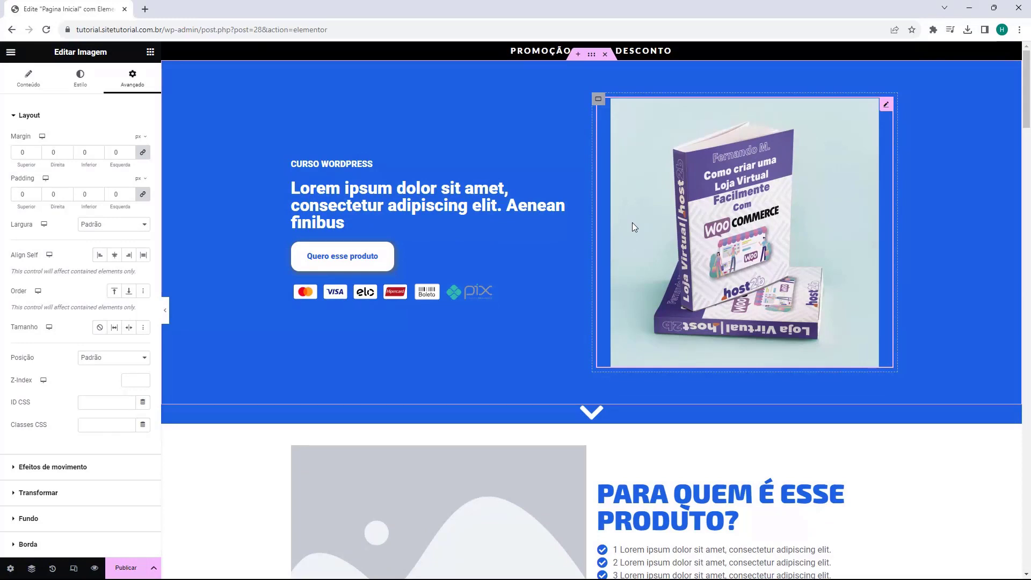
left_click(343, 261)
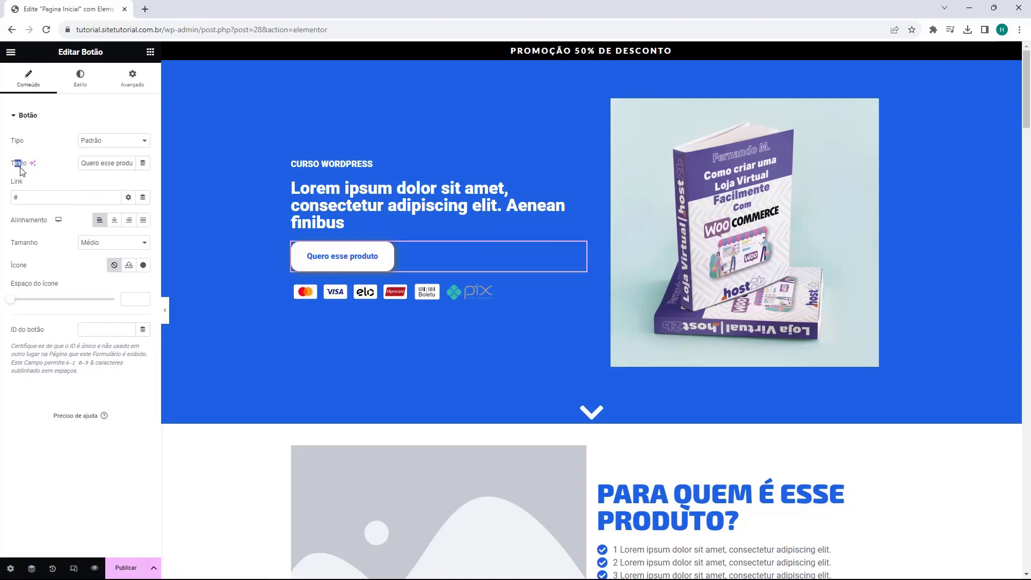
triple_click(106, 167)
key("ctrl+c")
type("COMPRA ")
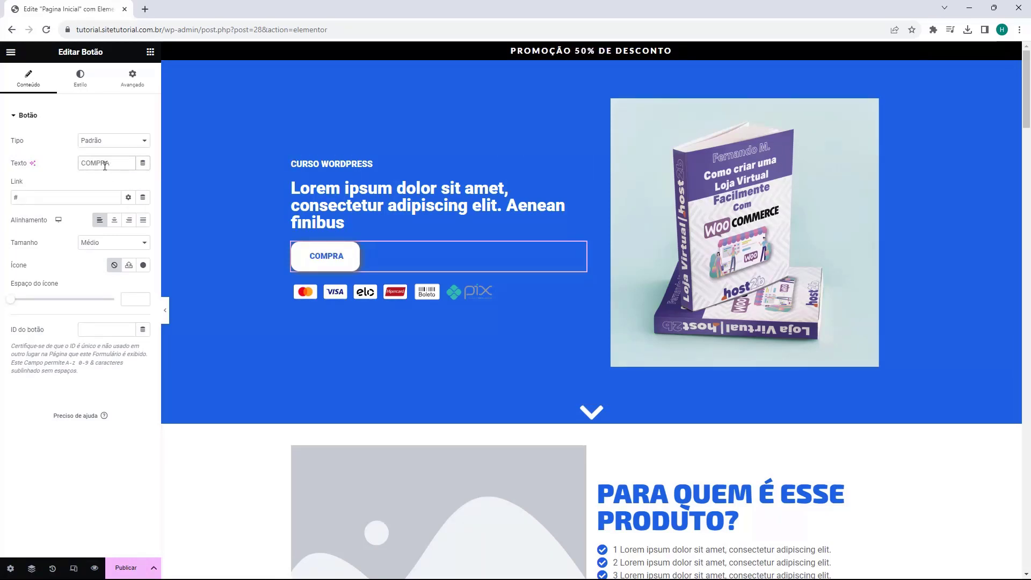
type("JÁ")
left_click(19, 185)
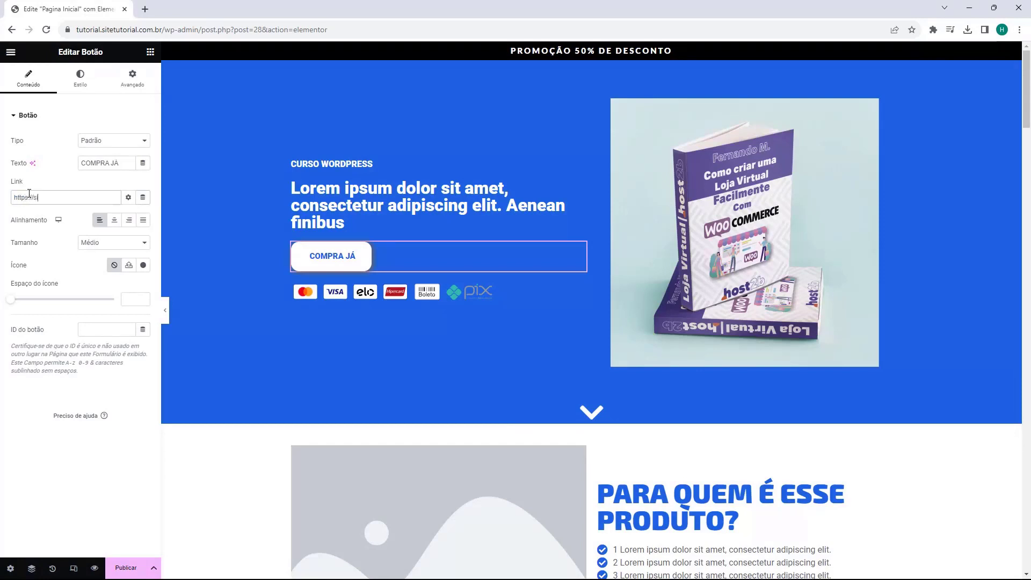
type("al.com.br")
Step: Try the centred, right and justified alignments on the hero button, and set it back to left
left_click(113, 226)
left_click(122, 226)
left_click(114, 220)
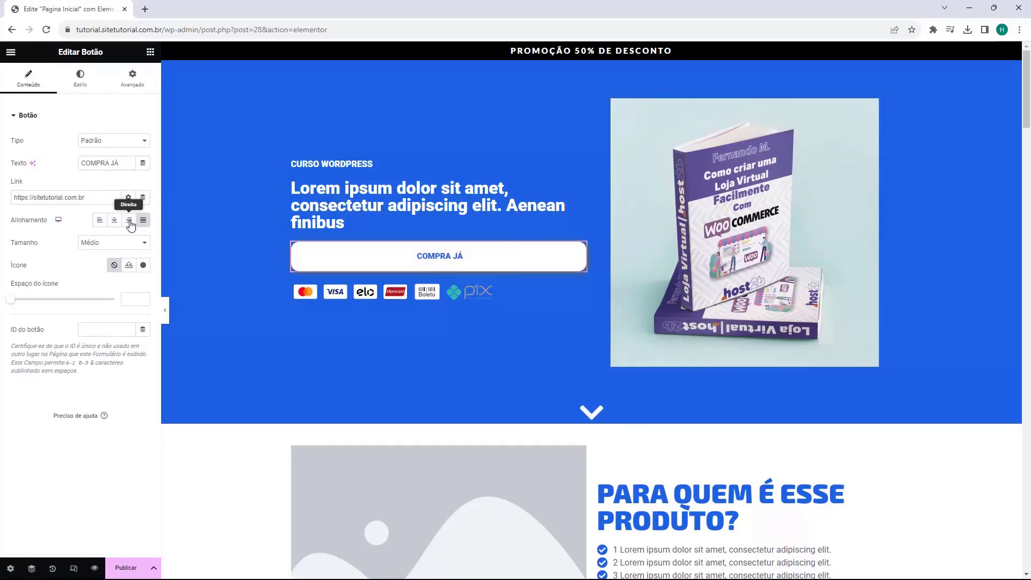
left_click(99, 220)
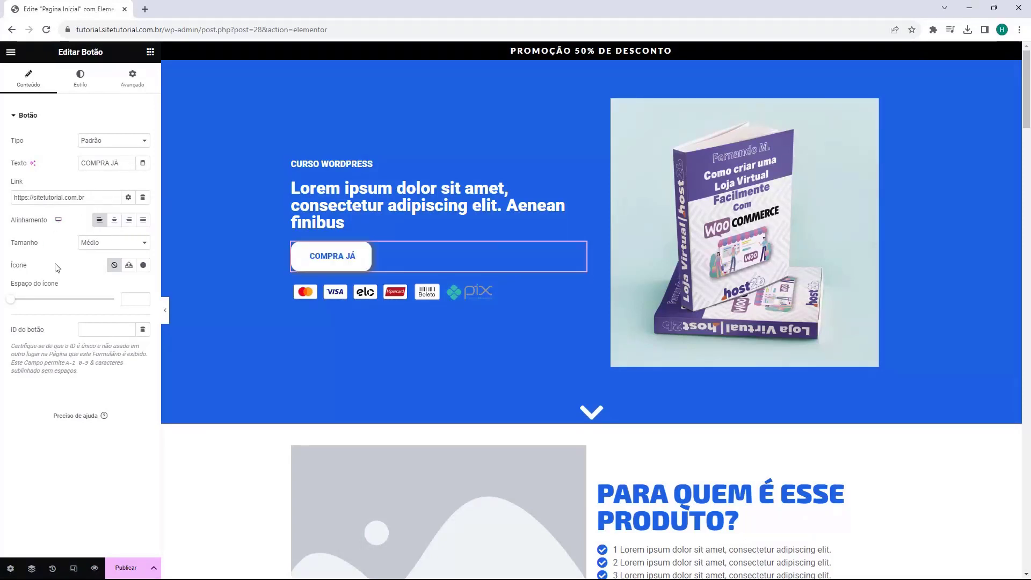
Step: Look through the hero button's style and advanced settings, and restore its text to "Quero esse produto" and its link to "#"
left_click(75, 90)
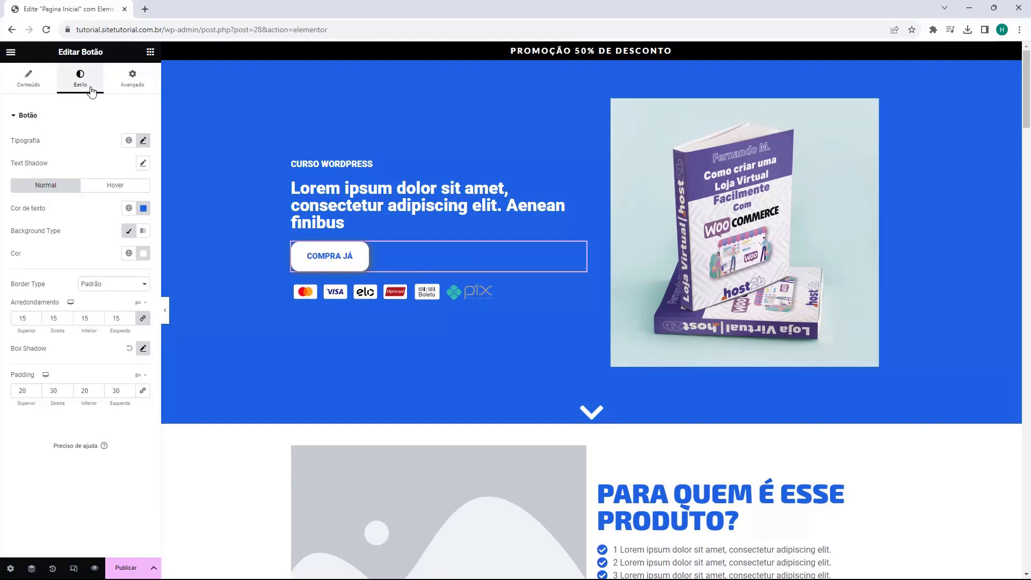
left_click(116, 83)
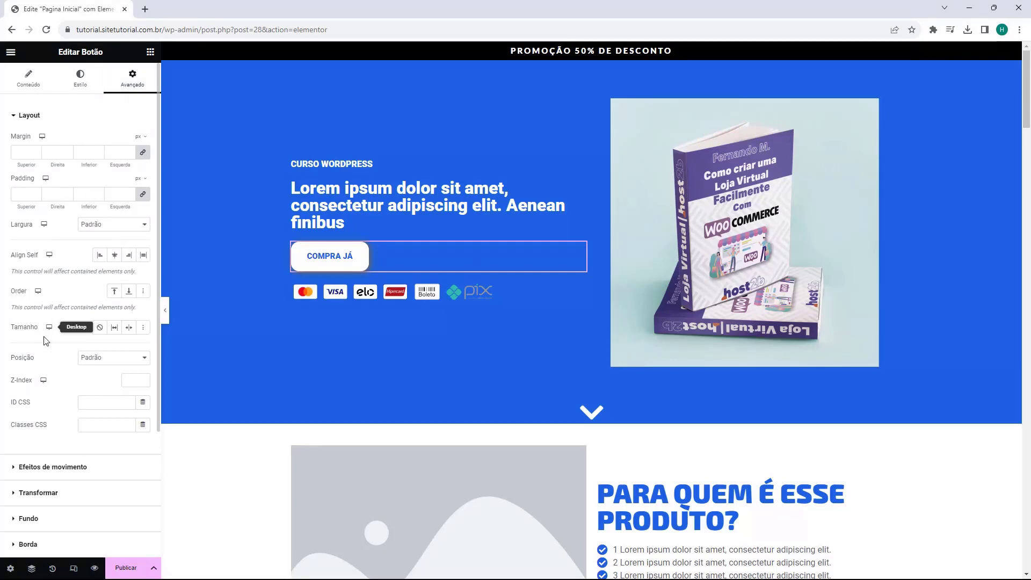
left_click(36, 80)
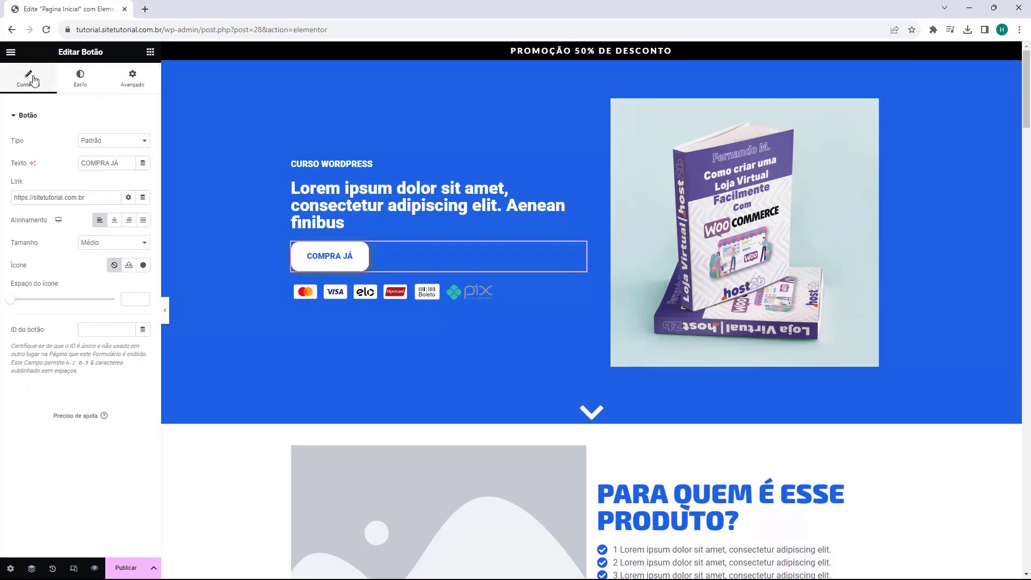
triple_click(107, 163)
key("ctrl+v")
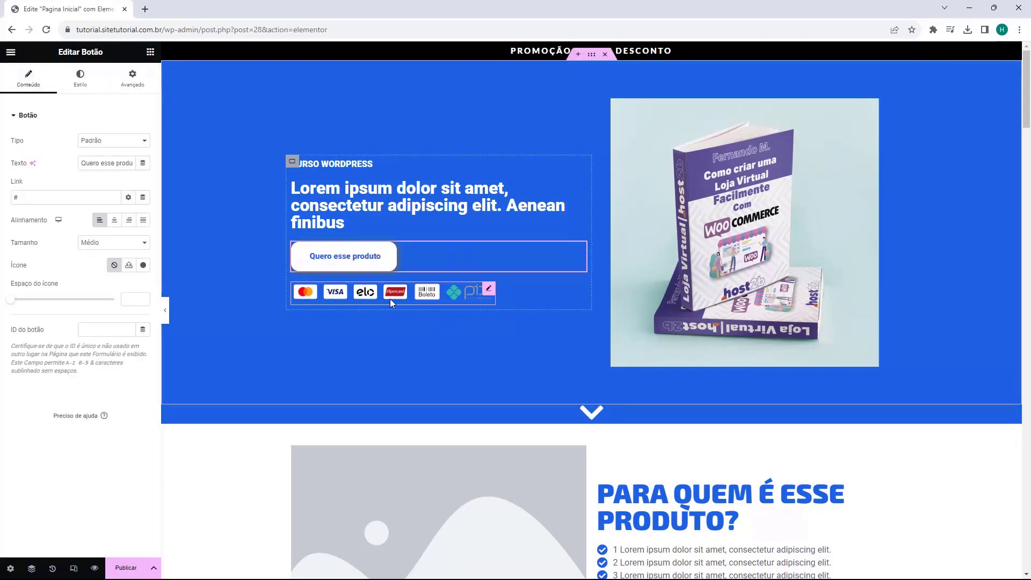
Step: Delete the payment badges HTML block below the hero button, and undo the deletion
left_click(350, 302)
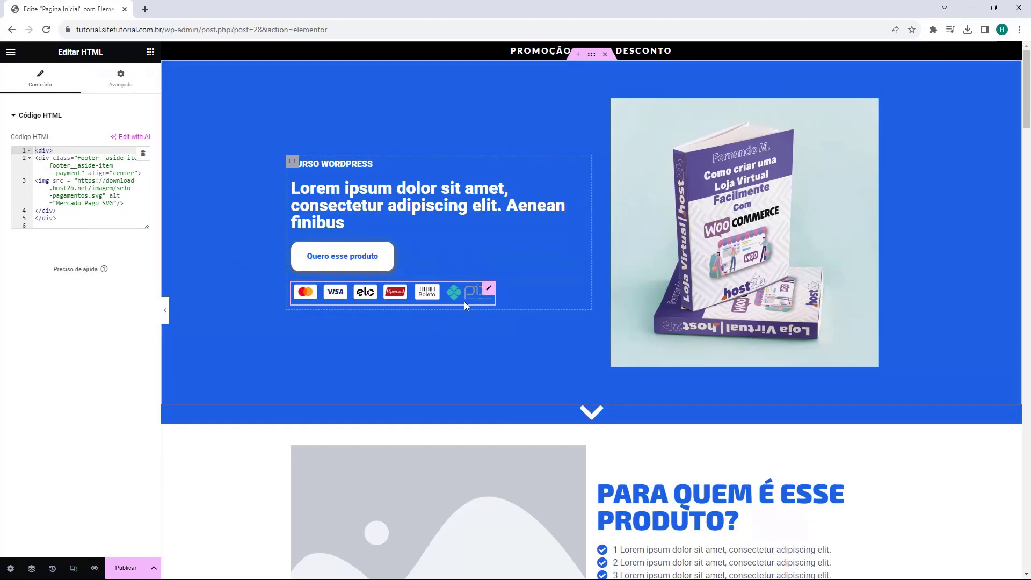
key("Delete")
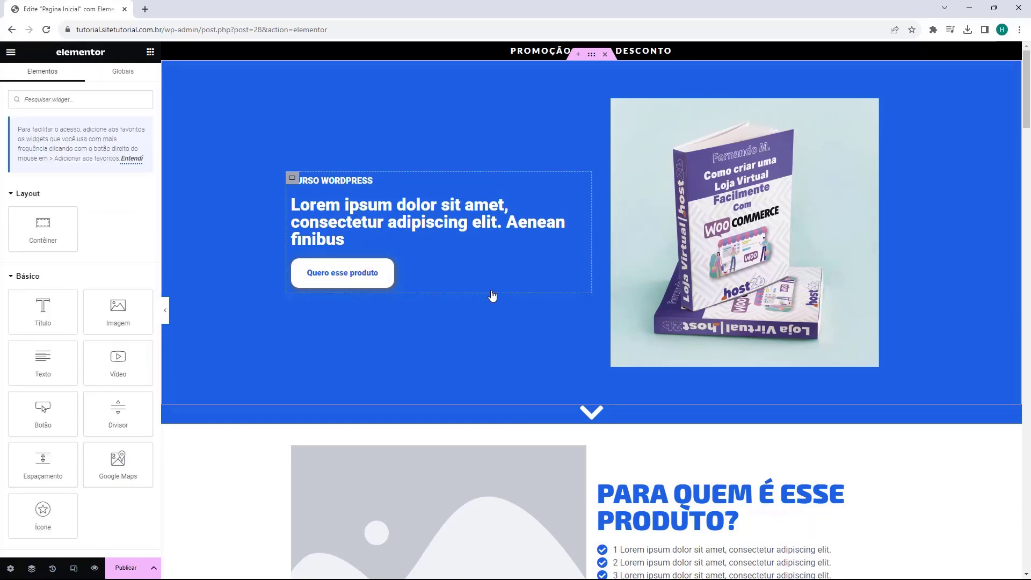
key("ctrl+z")
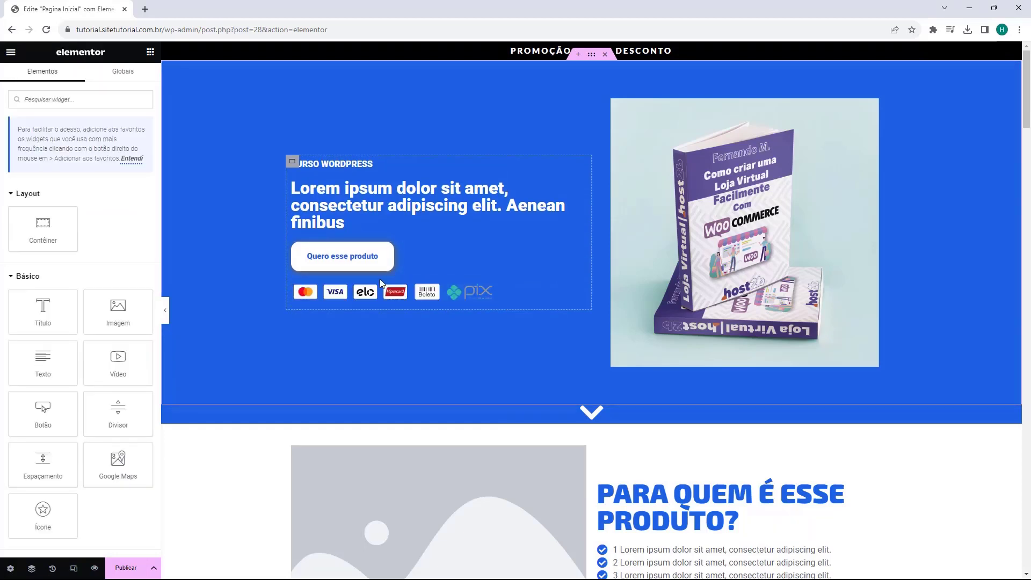
scroll(379, 279, "down", 2)
scroll(320, 252, "up", 2)
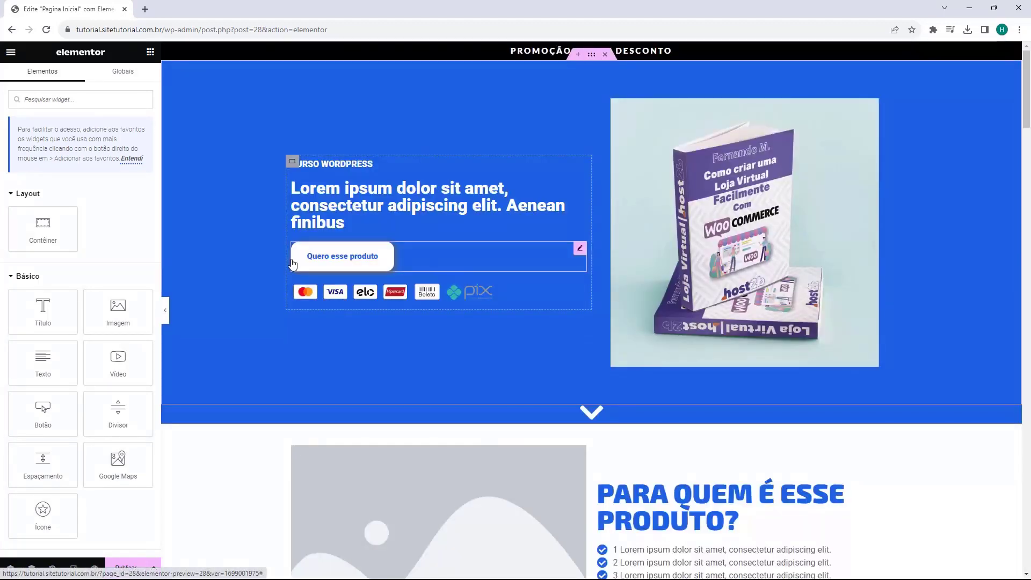
Step: Open the icon list under "PARA QUEM É ESSE PRODUTO?" and examine the settings of its individual items
scroll(299, 255, "down", 5)
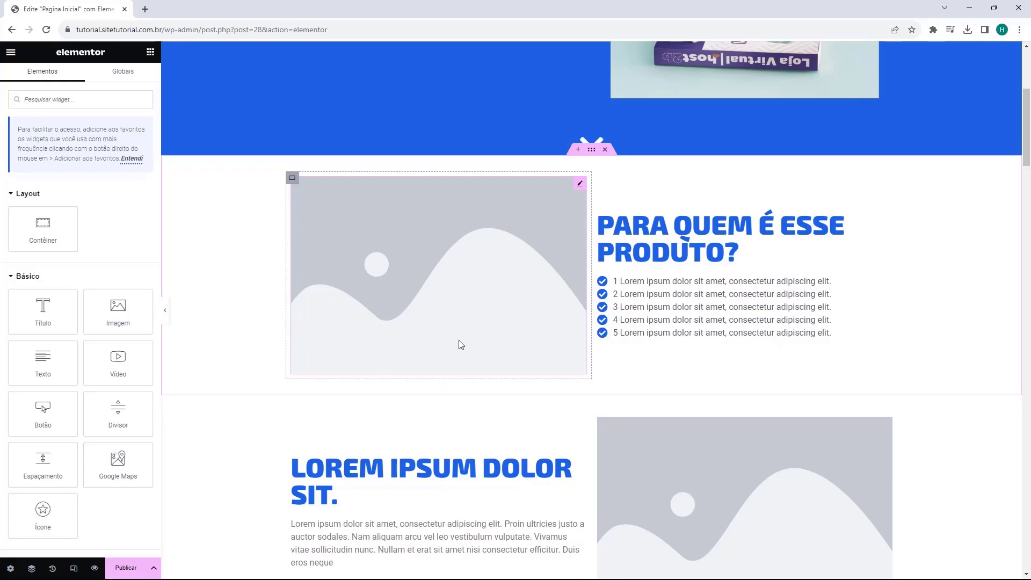
left_click(623, 294)
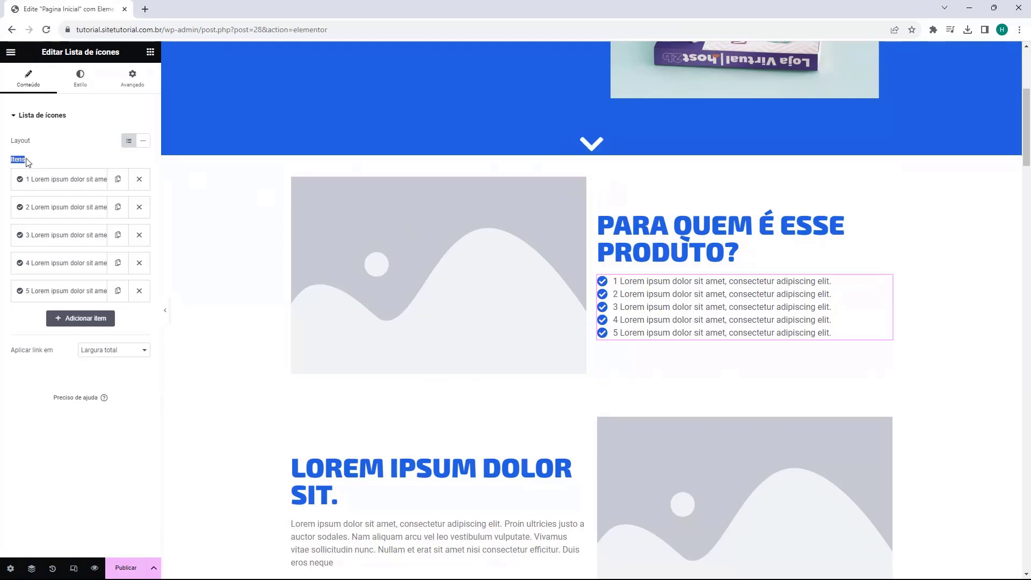
left_click(47, 183)
left_click(51, 185)
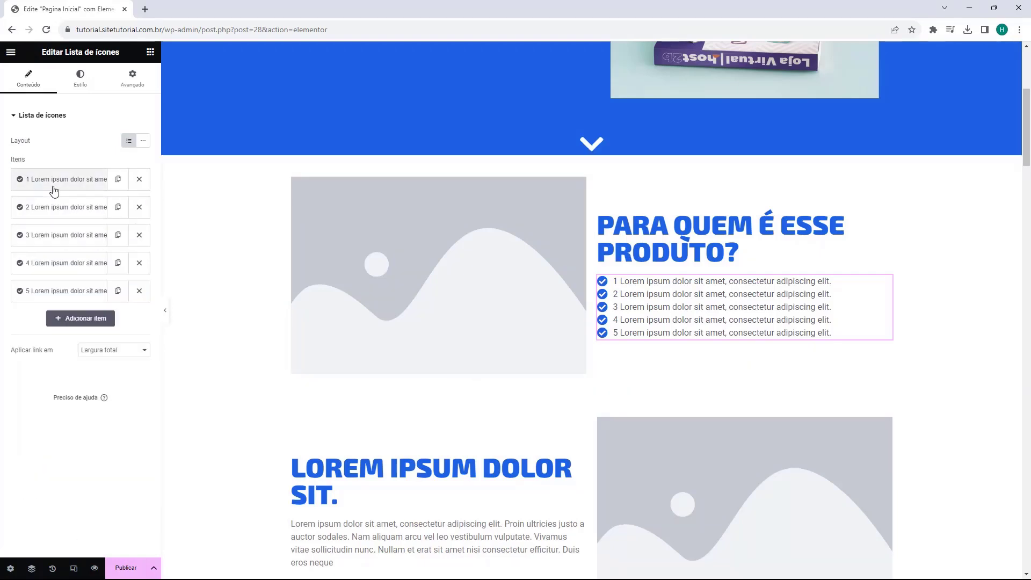
left_click(54, 210)
left_click(54, 212)
left_click(54, 235)
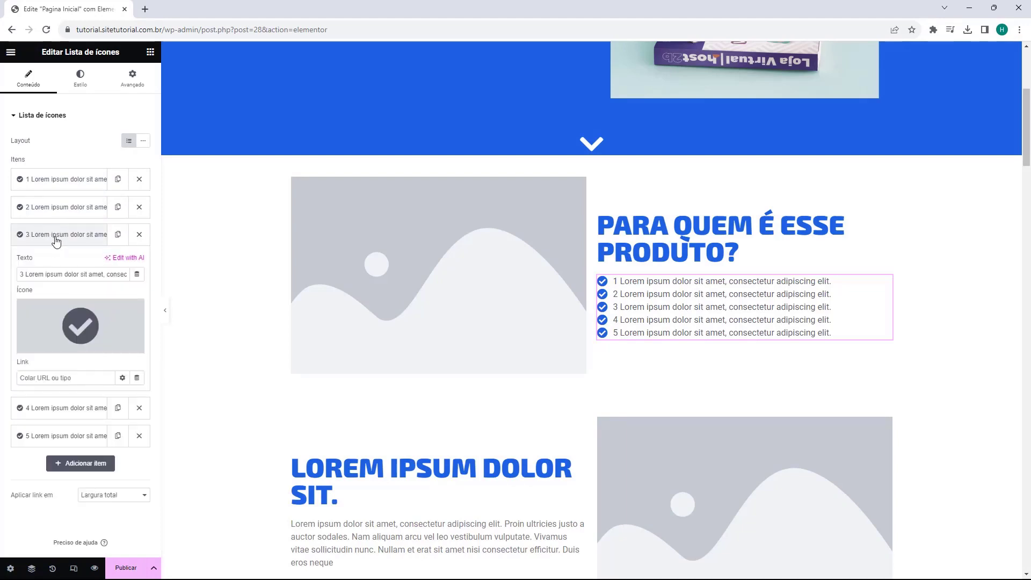
left_click(49, 231)
Step: Try clearing the text of the icon list's first item, undo it and collapse the item
left_click(54, 182)
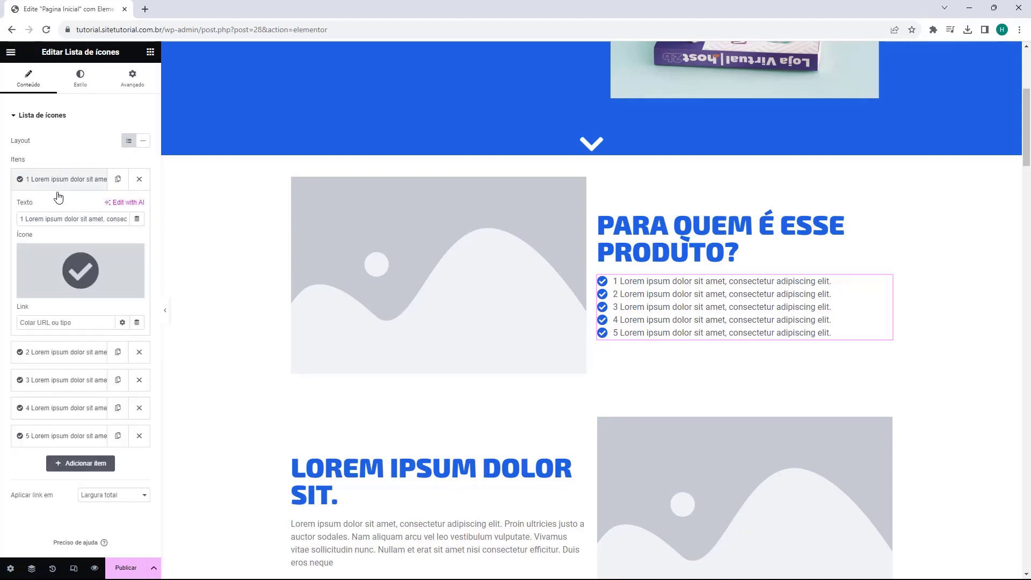
left_click_drag(21, 218, 108, 232)
key("BackSpace")
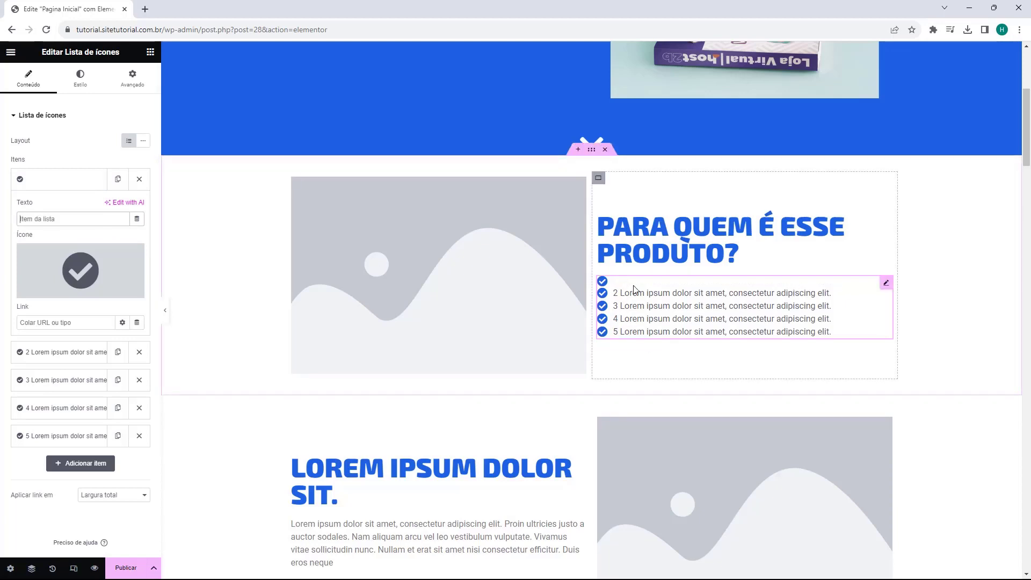
key("ctrl+z")
left_click(73, 226)
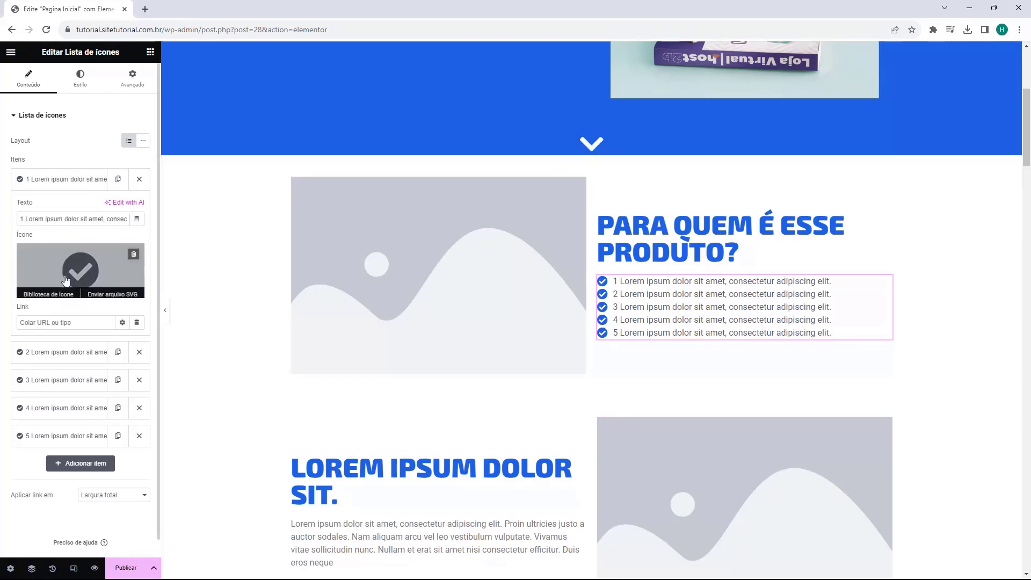
left_click(64, 184)
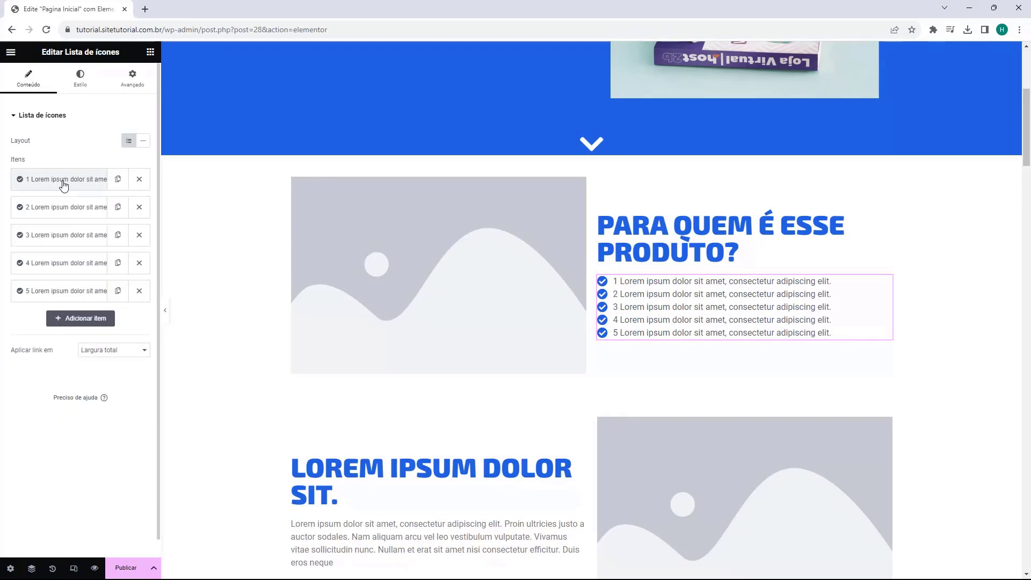
Step: Try adding two new items to the icon list, and undo both additions
left_click(84, 318)
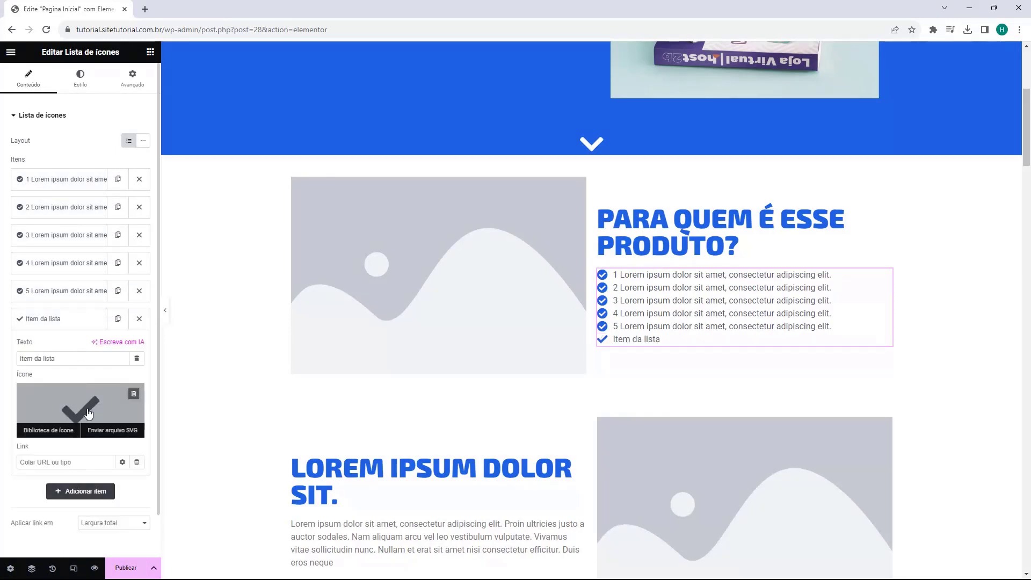
left_click(83, 501)
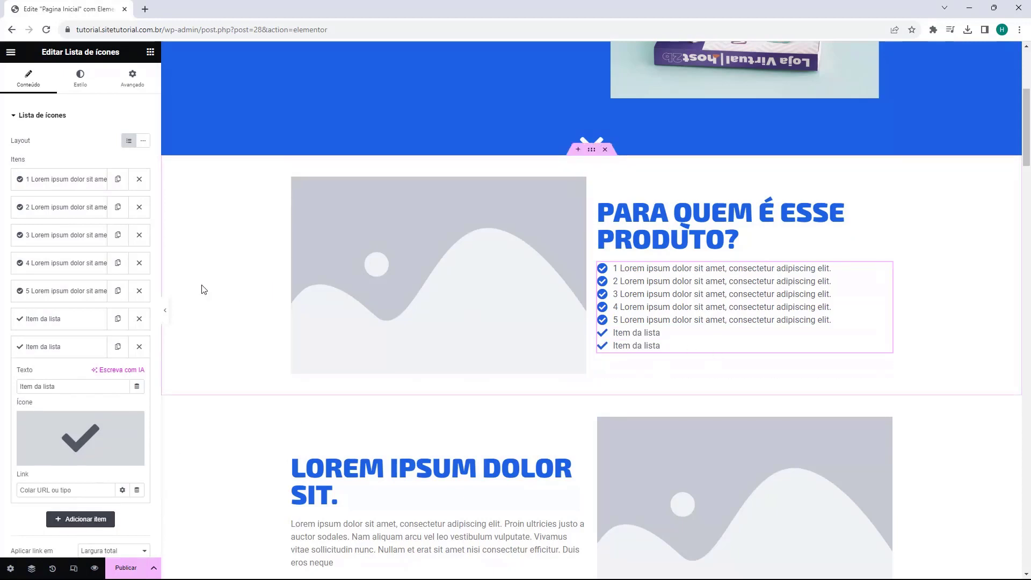
key("ctrl+z")
key("ctrl+z")
Step: Open the "12X de R$ 19,50" price heading and the "Ou apenas R$ 150 à vista" heading to examine their text settings
scroll(421, 214, "down", 5)
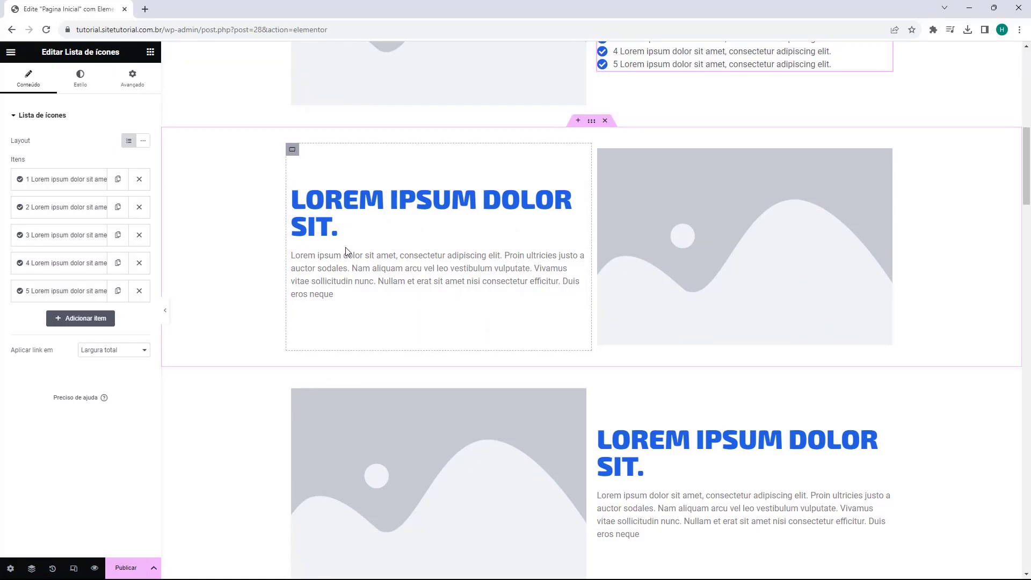
scroll(411, 166, "down", 3)
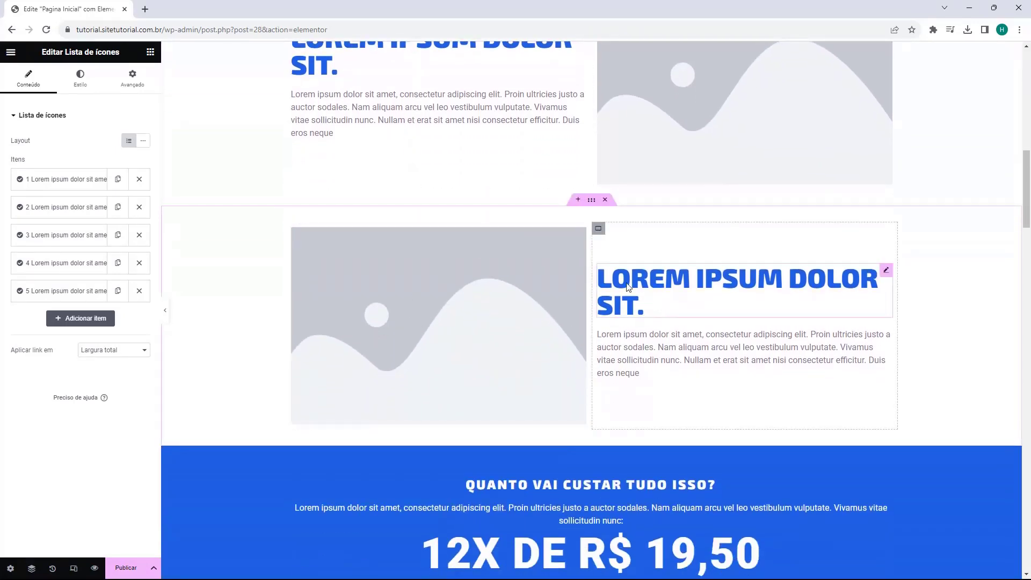
scroll(552, 257, "down", 3)
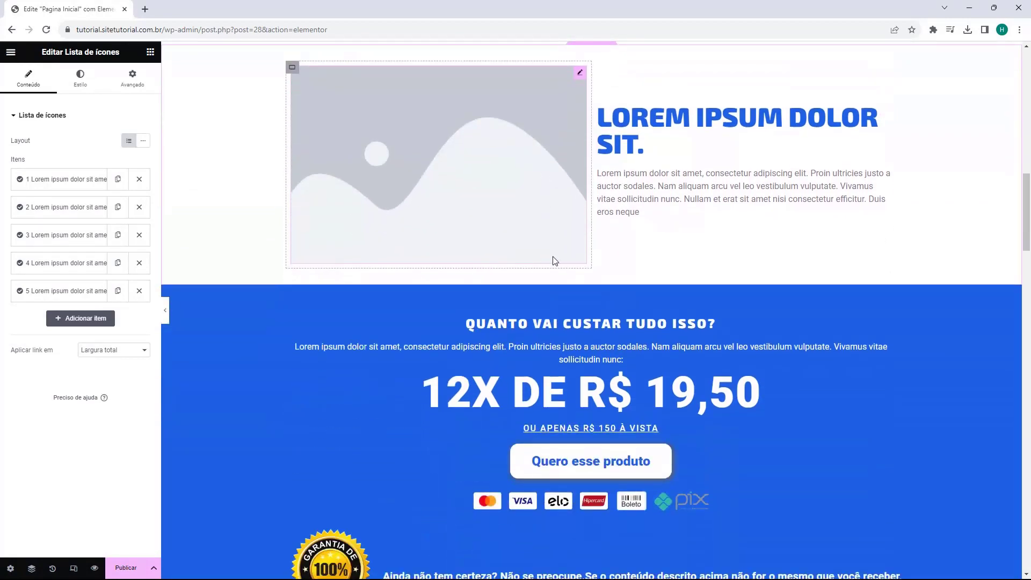
scroll(555, 261, "down", 1)
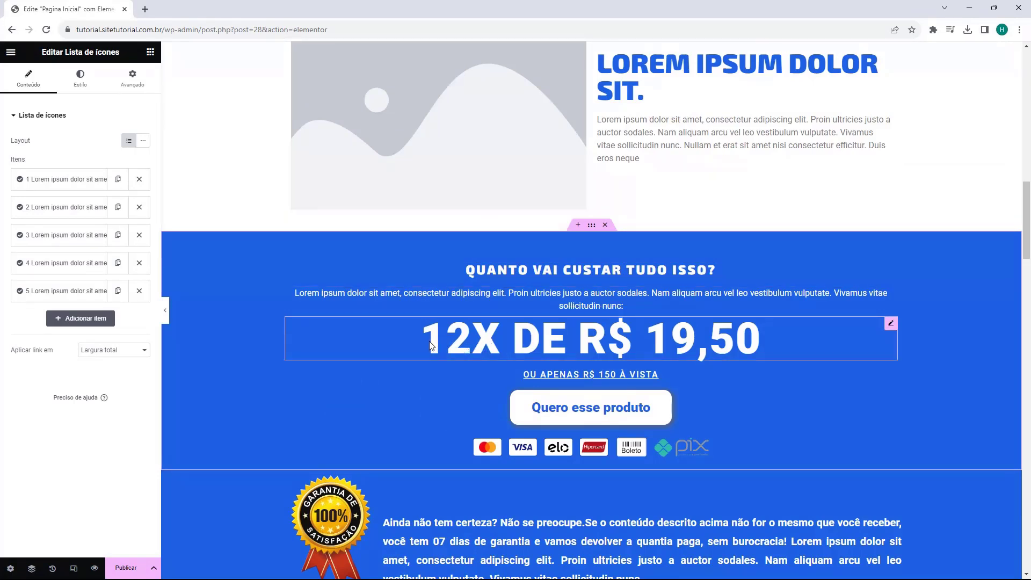
left_click(704, 334)
triple_click(38, 153)
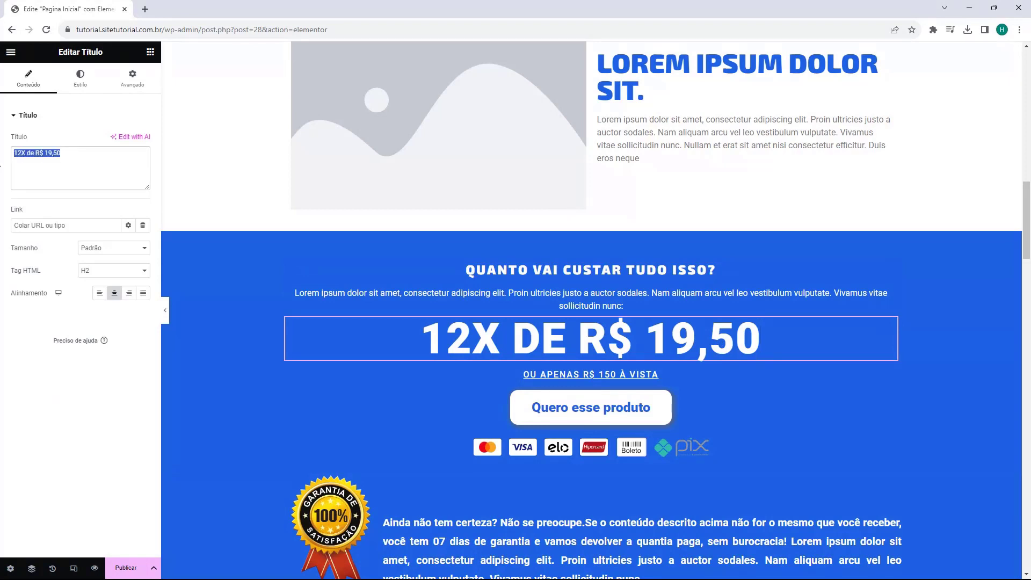
left_click(535, 379)
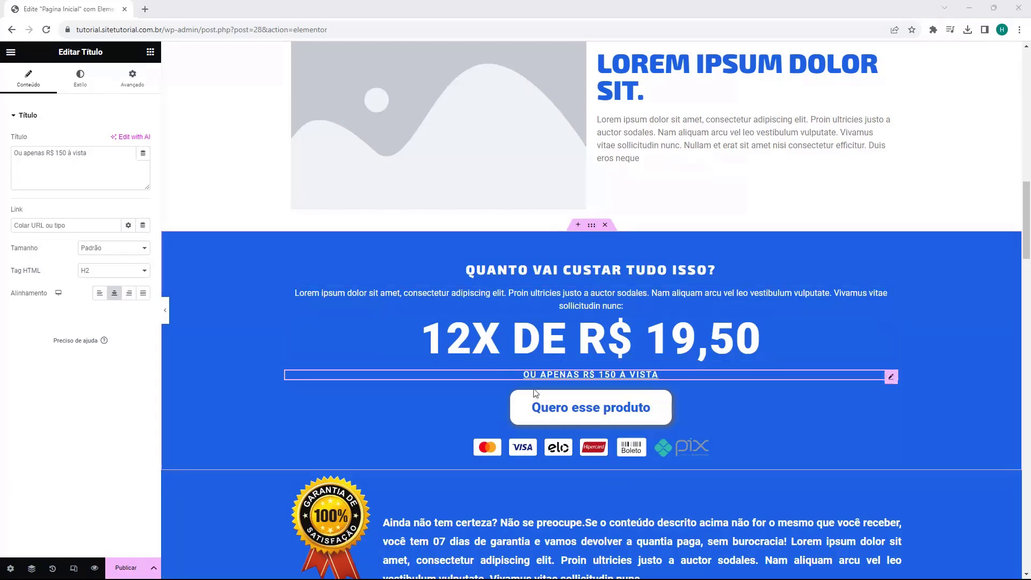
Step: Open the "Quero esse produto" button to examine its link setting, and open the HTML code of the payment badges below it
left_click(572, 413)
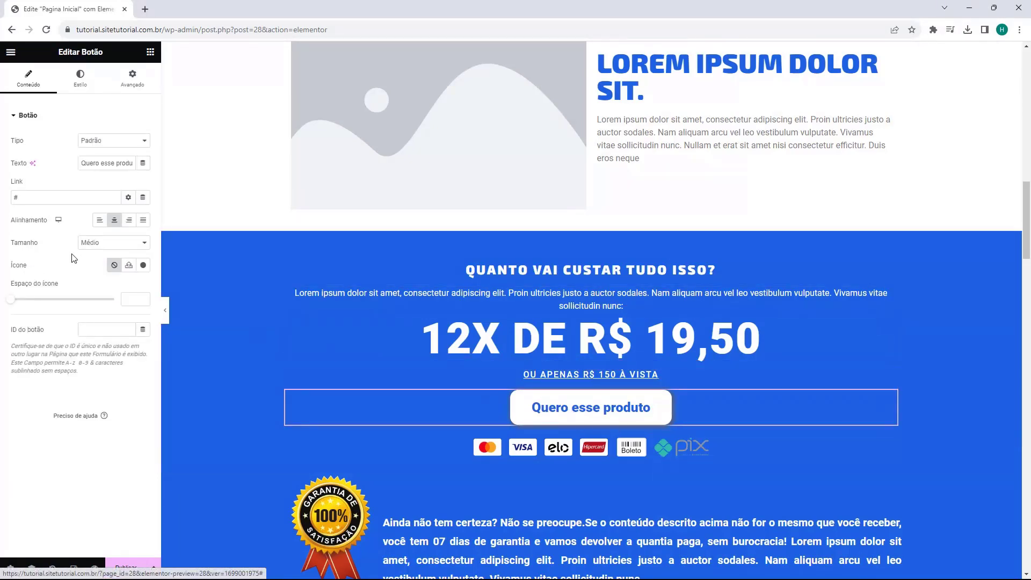
left_click_drag(15, 184, 31, 186)
left_click(31, 187)
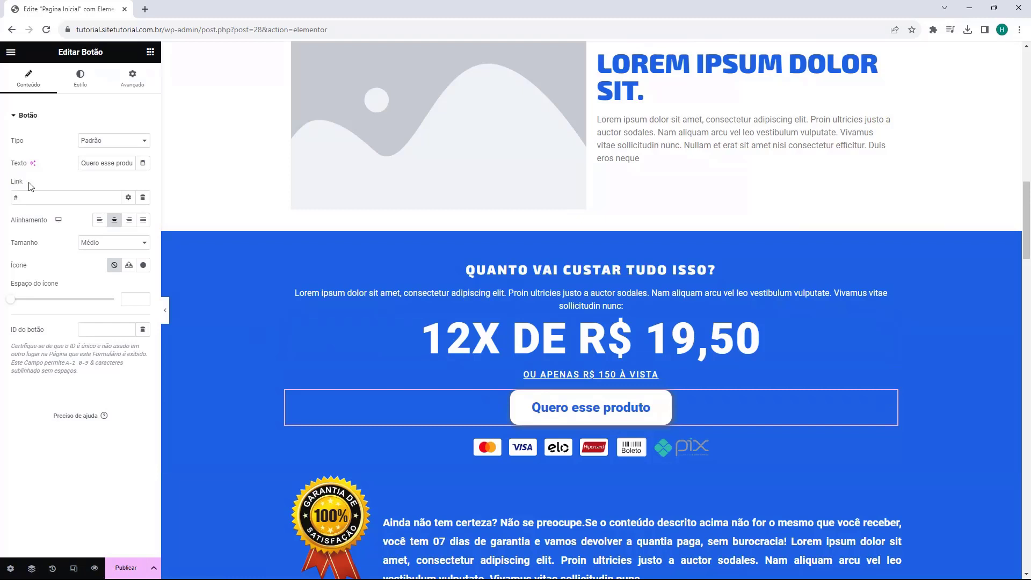
left_click(568, 444)
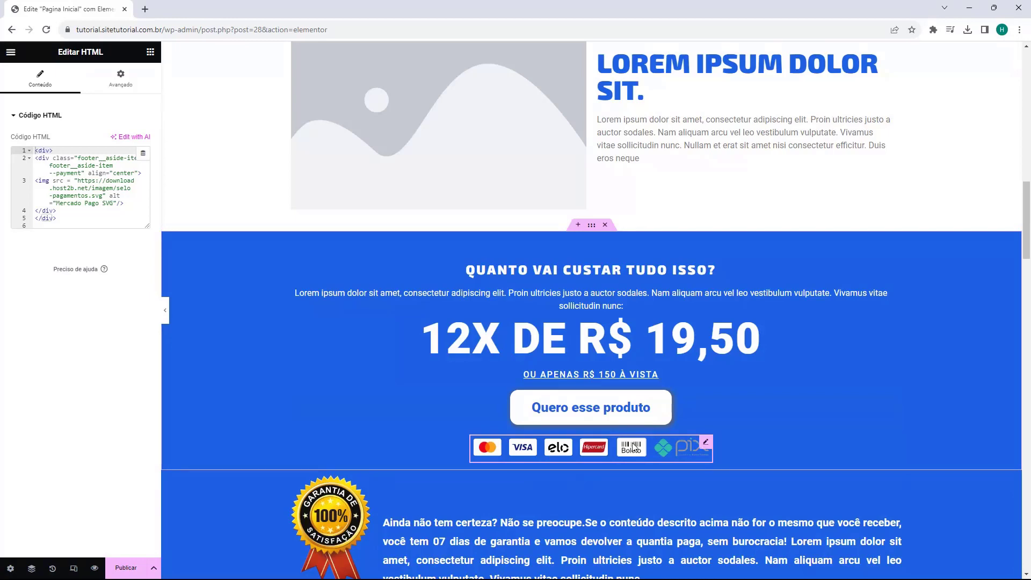
Step: Open the guarantee text beside the seal and the "DEPOIMENTOS" heading above the videos to examine their text settings
scroll(633, 448, "down", 2)
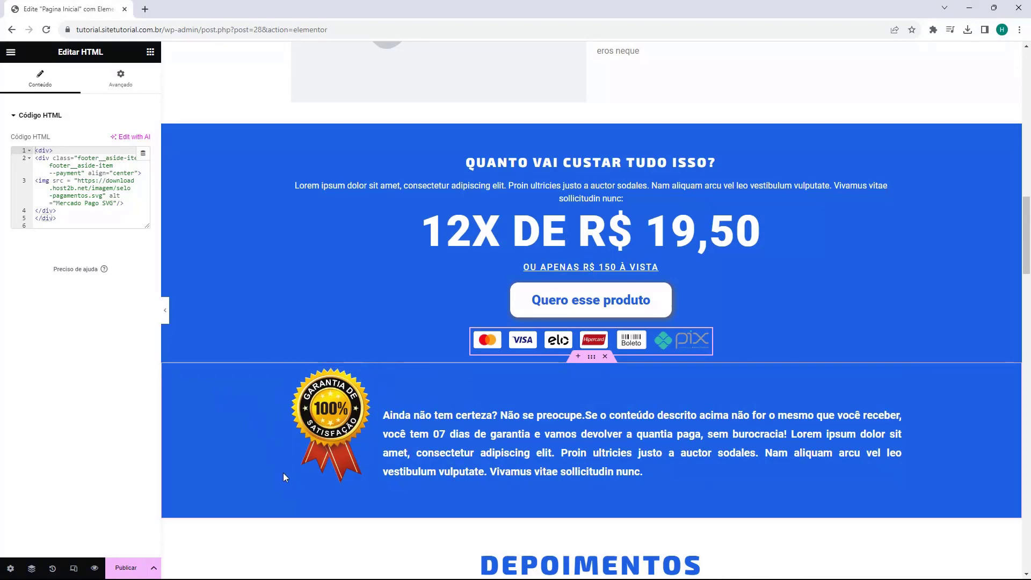
left_click(467, 434)
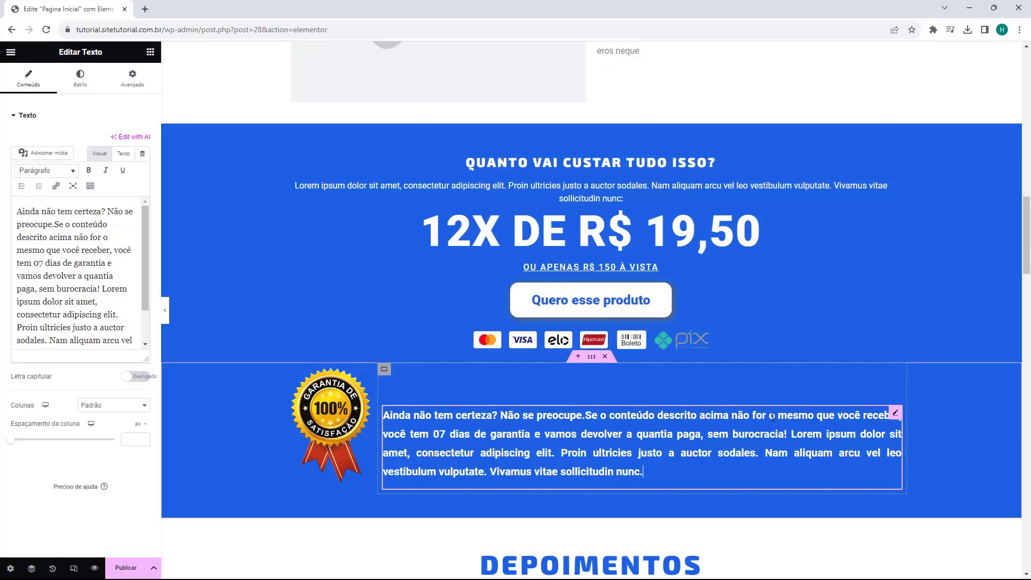
scroll(670, 394, "down", 7)
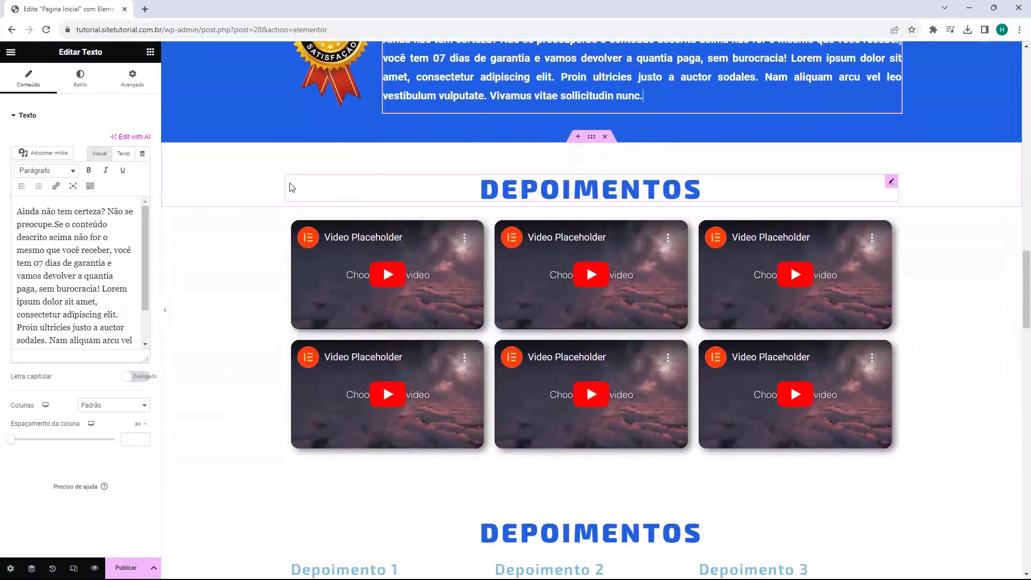
left_click(436, 185)
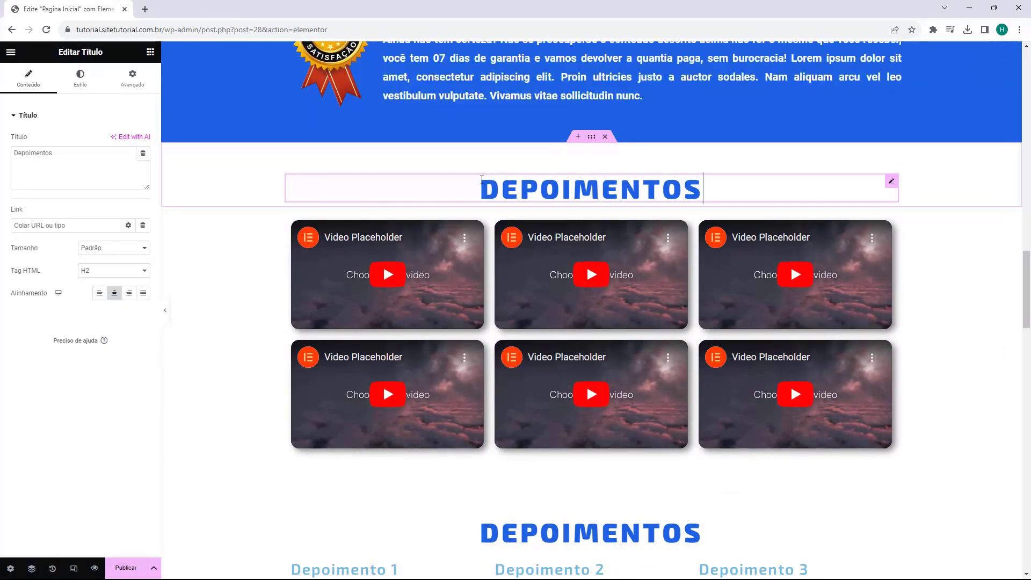
scroll(469, 187, "down", 1)
scroll(470, 186, "down", 2)
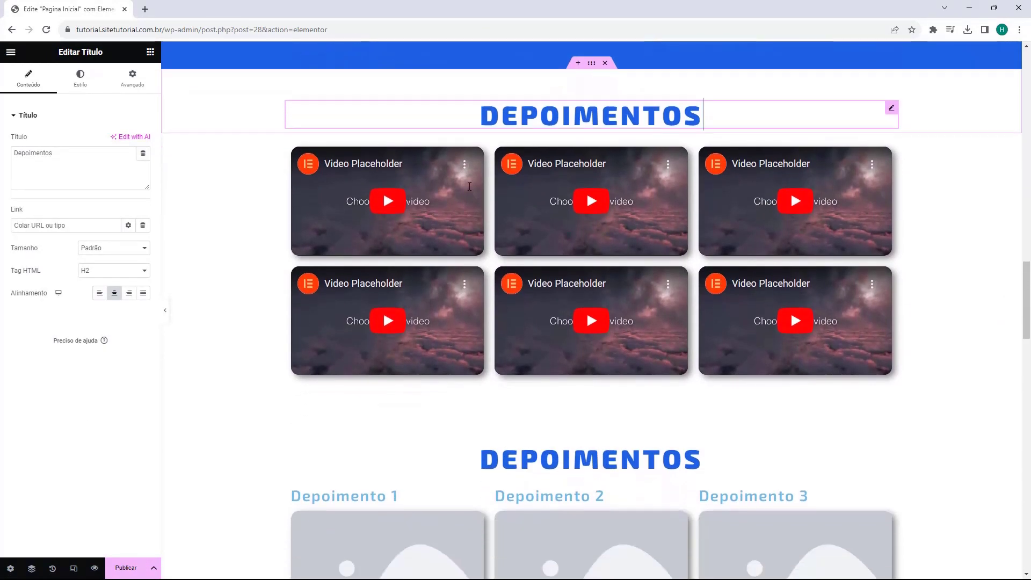
scroll(535, 211, "down", 3)
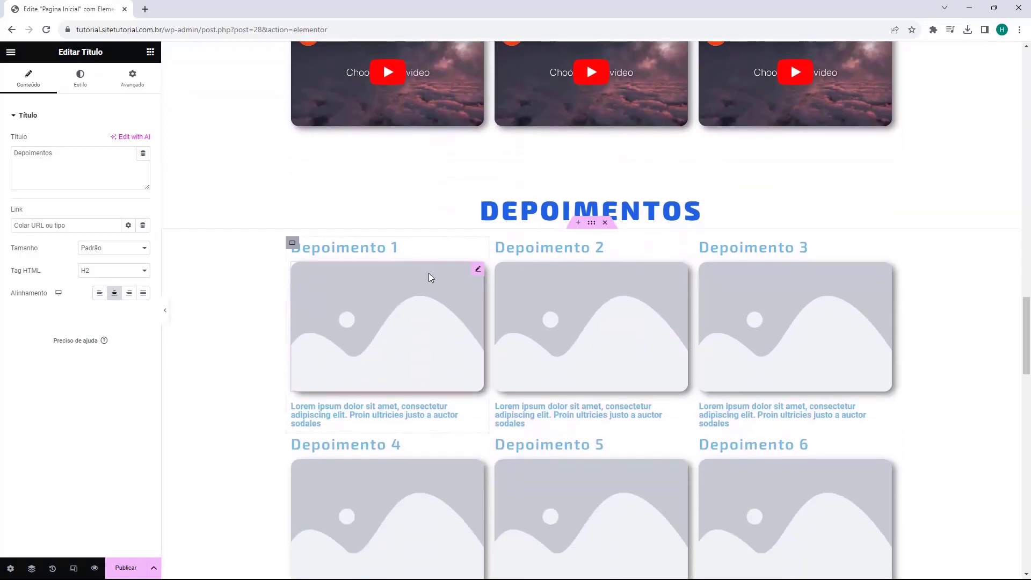
Step: Open the first testimonial video's settings and examine its source and link options
scroll(423, 333, "up", 4)
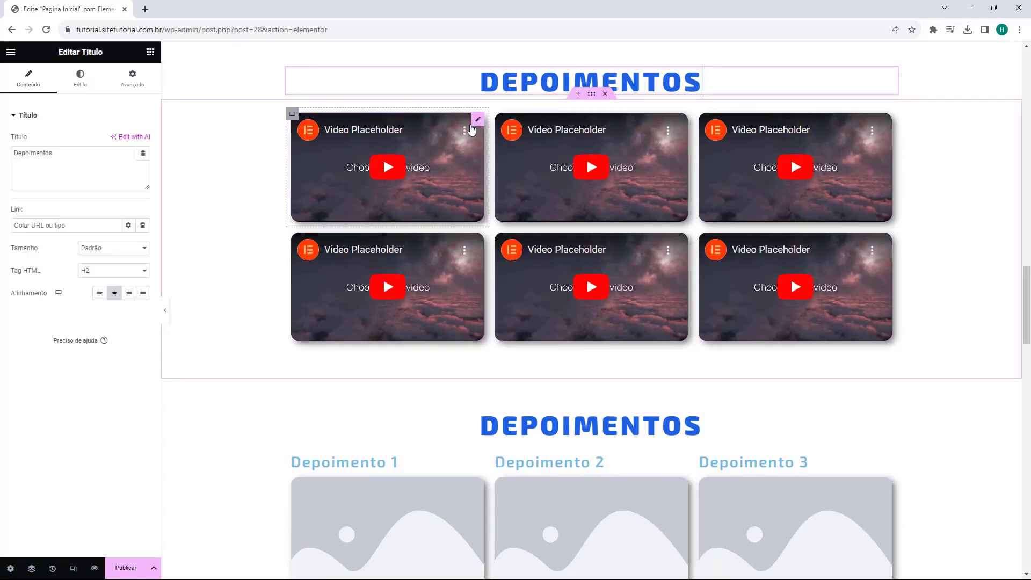
left_click(457, 185)
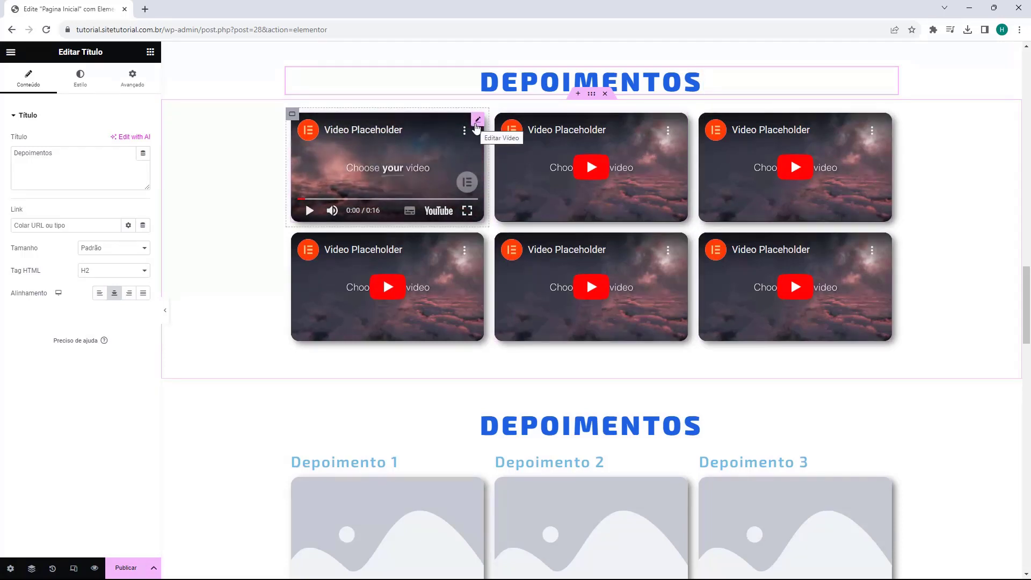
left_click(477, 120)
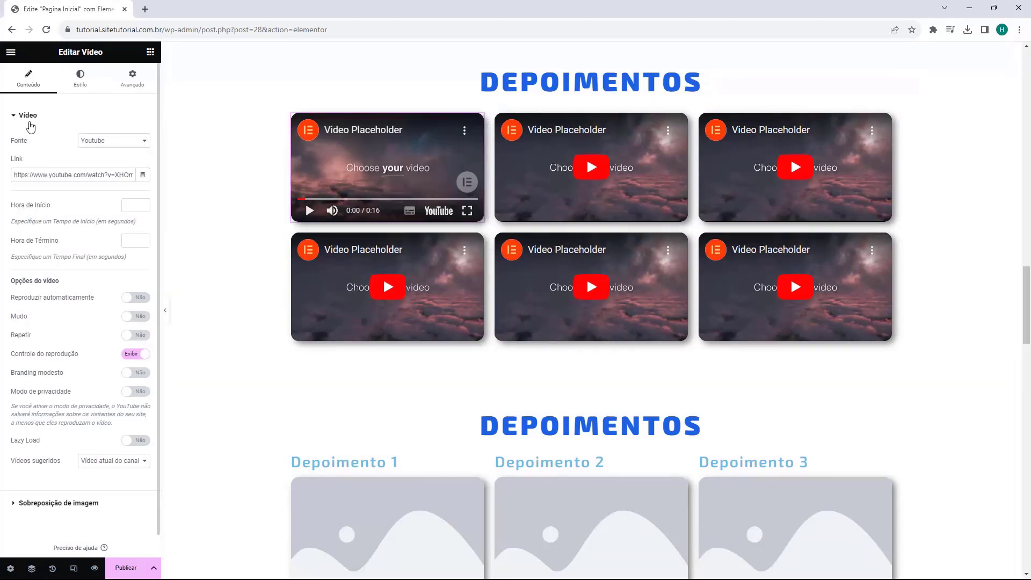
left_click_drag(11, 141, 32, 143)
left_click(100, 140)
left_click(100, 140)
left_click(49, 175)
Step: Copy the first testimonial video's YouTube link, clear it and paste the same link back
triple_click(50, 174)
key("ctrl+c")
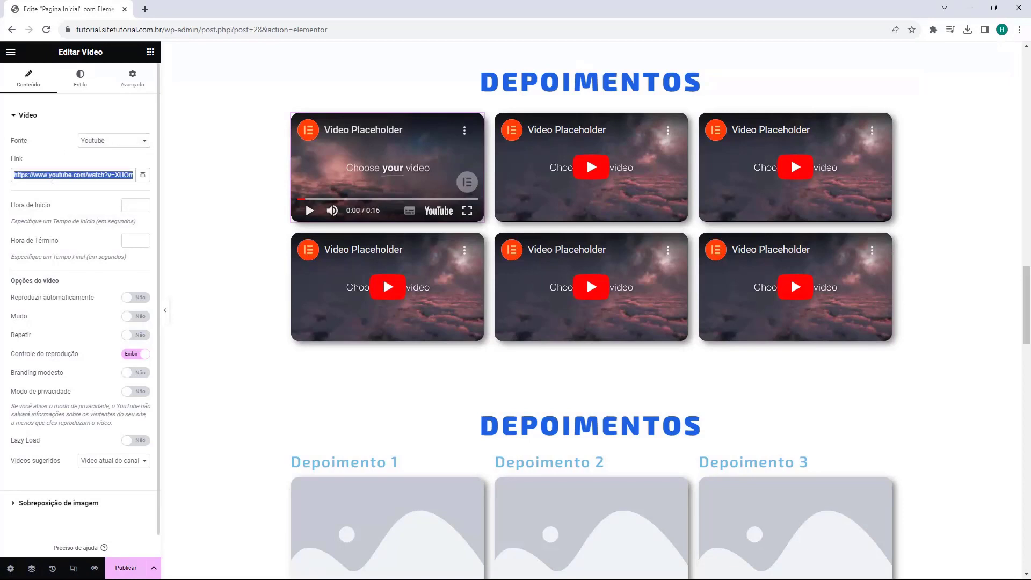
key("BackSpace")
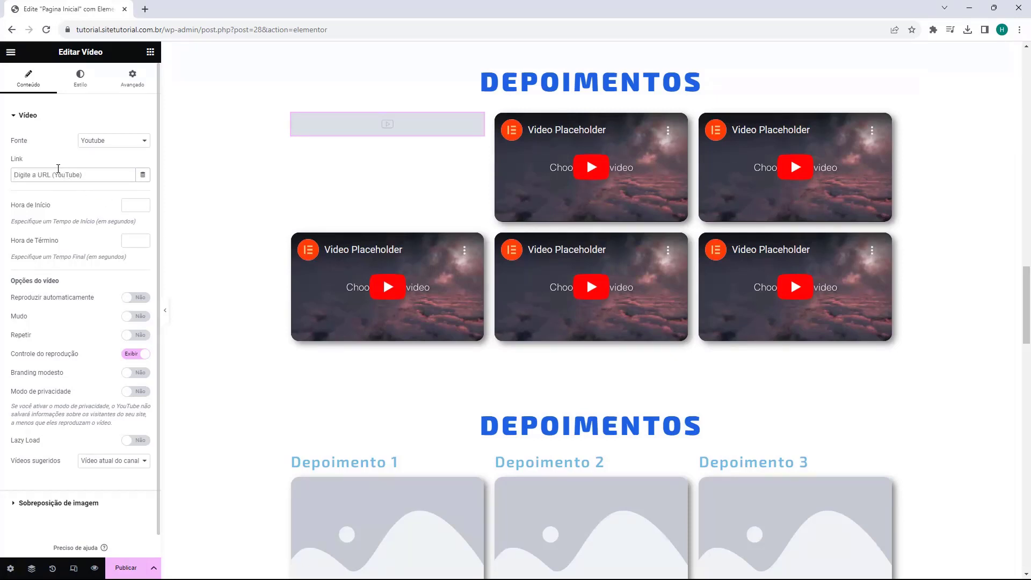
key("ctrl+v")
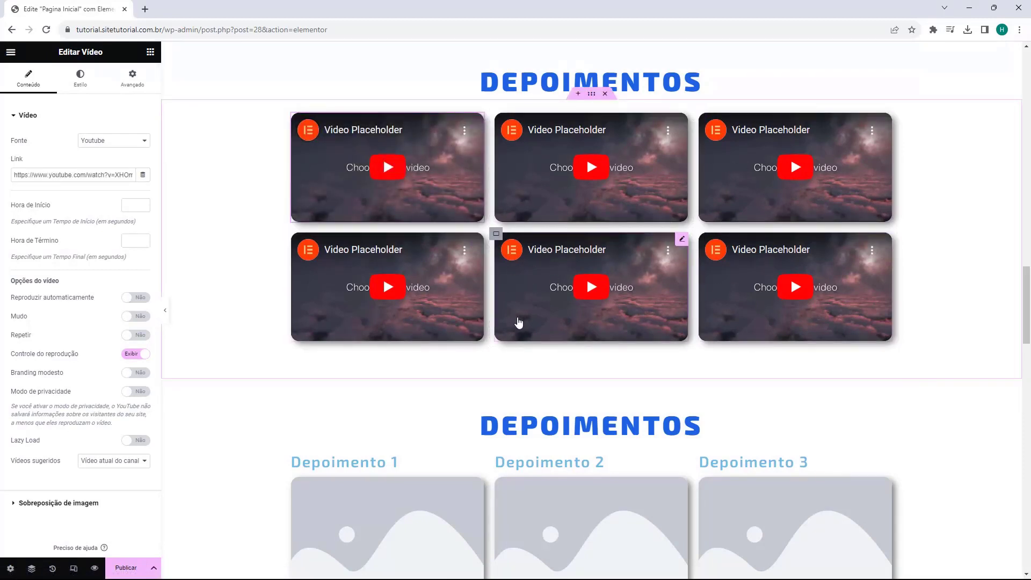
Step: Open the "Depoimento 1" title, its placeholder image and its caption to examine their settings
scroll(237, 273, "down", 2)
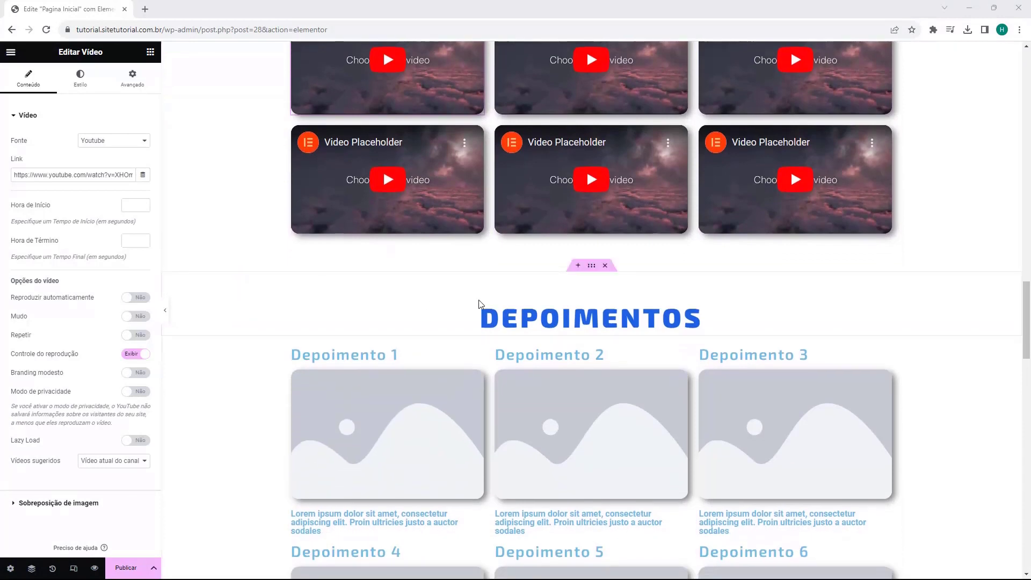
scroll(479, 304, "down", 2)
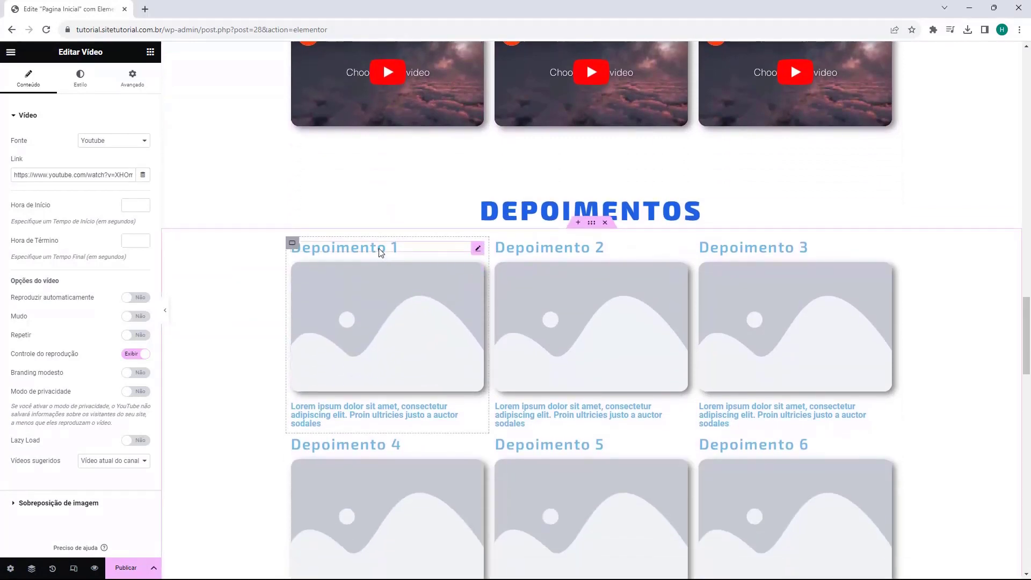
left_click(381, 253)
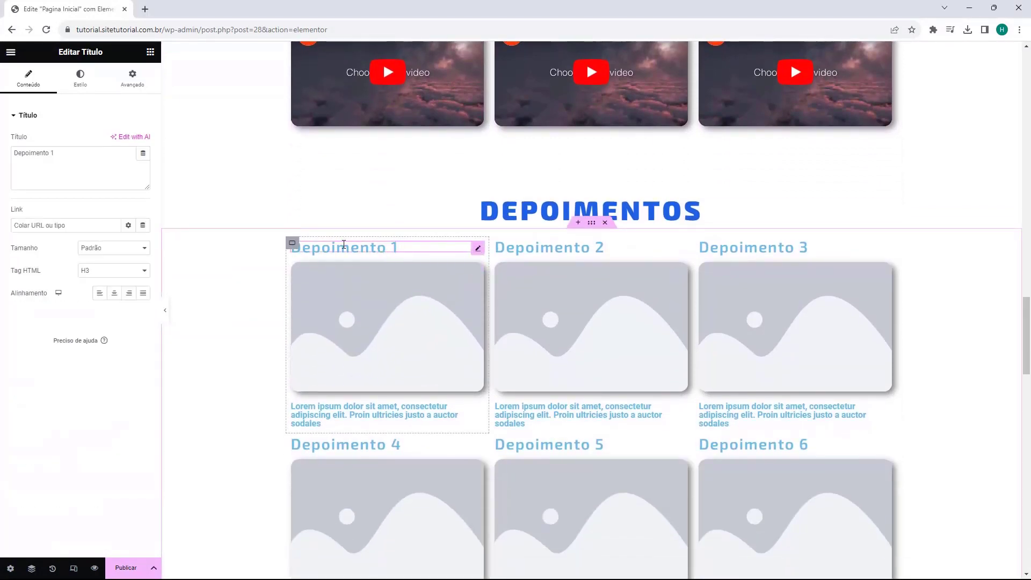
left_click(359, 304)
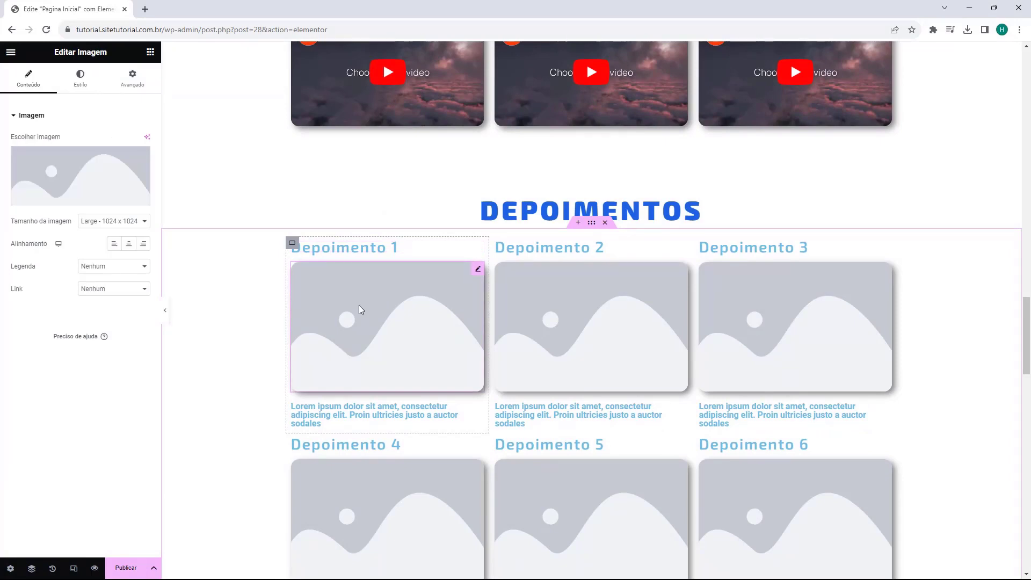
left_click(355, 407)
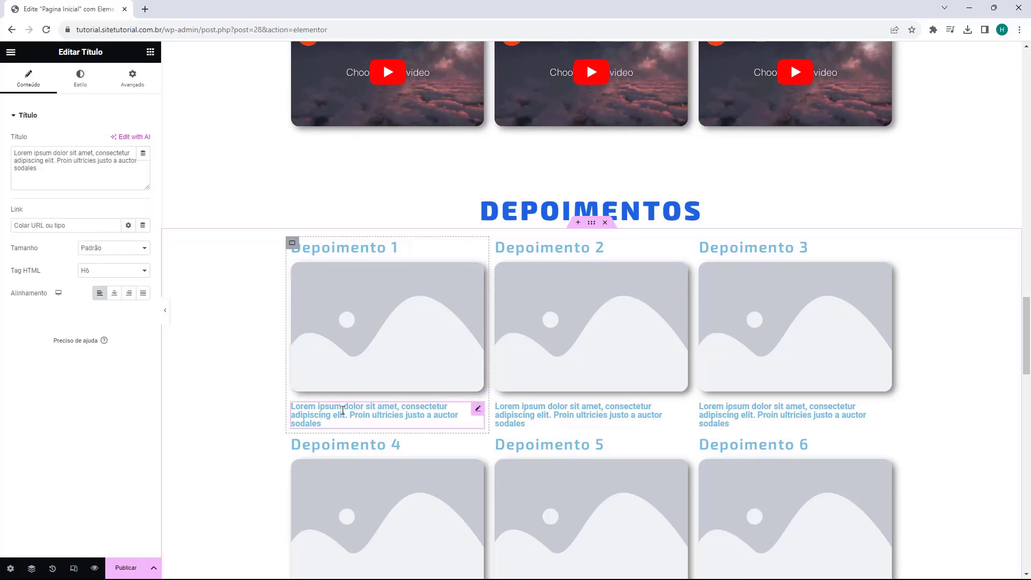
scroll(317, 256, "down", 2)
scroll(539, 326, "up", 1)
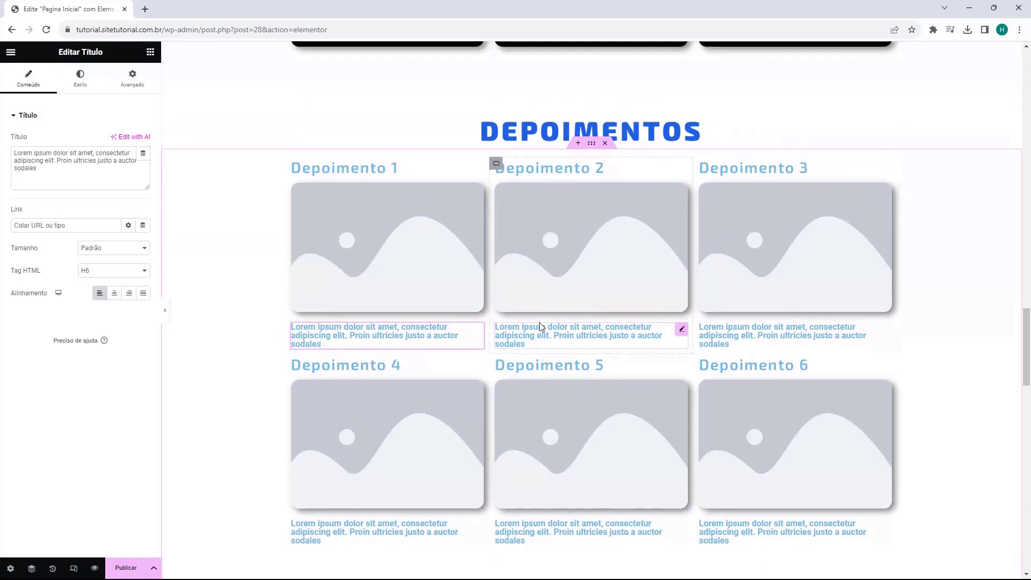
Step: Try deleting the video testimonials section and its "DEPOIMENTOS" heading section
scroll(539, 325, "up", 8)
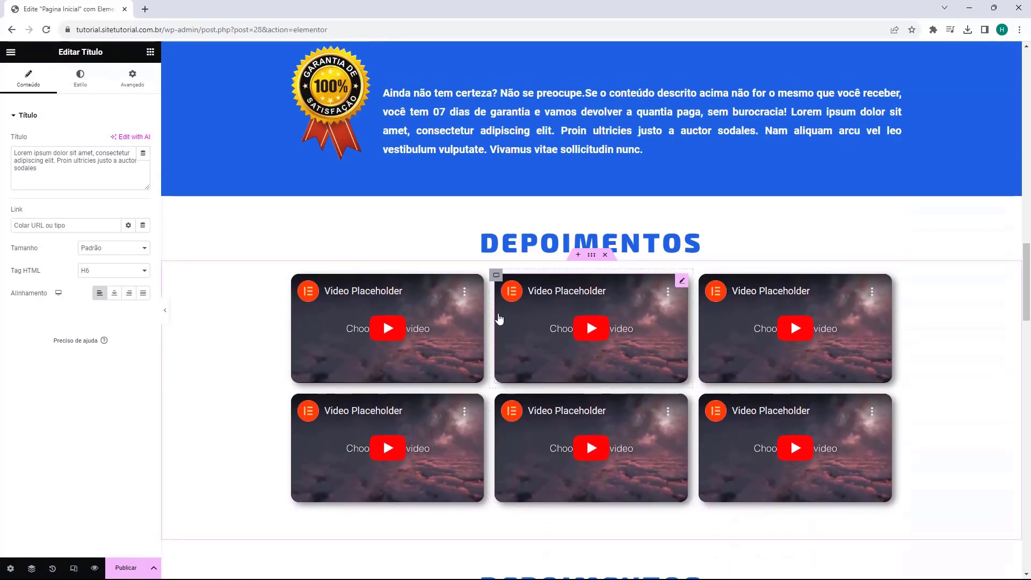
scroll(398, 267, "down", 2)
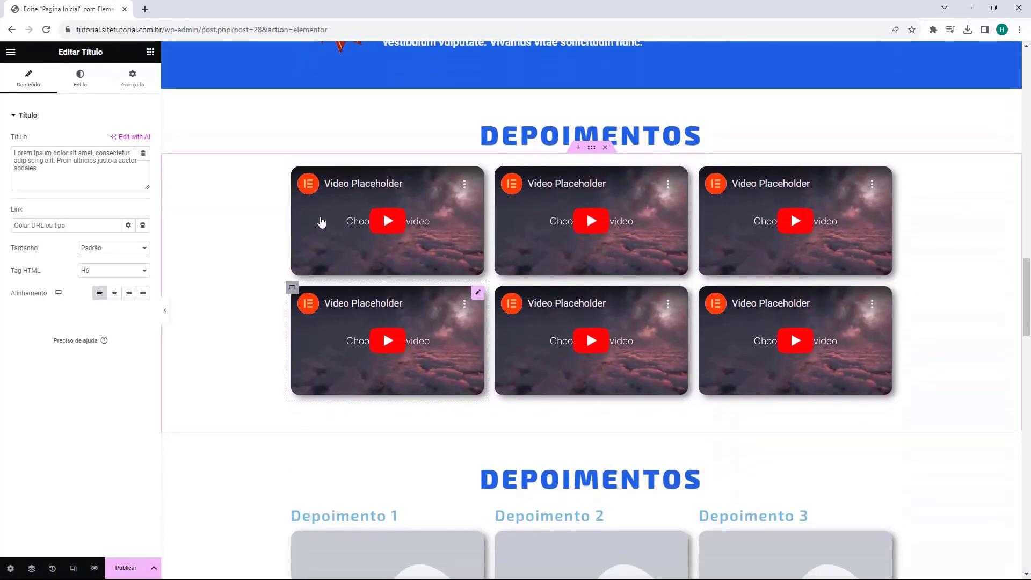
scroll(654, 438, "down", 2)
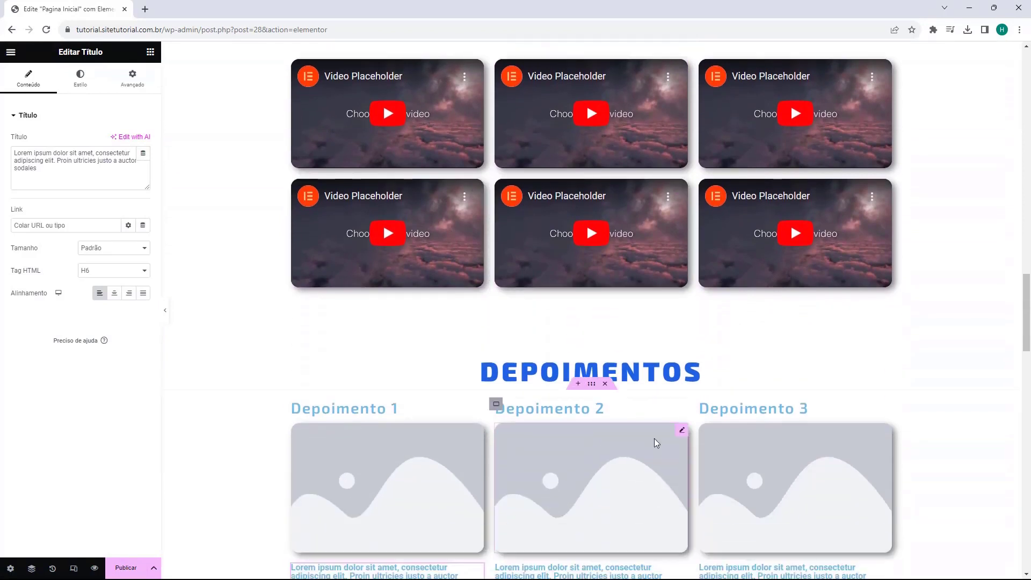
scroll(637, 436, "up", 4)
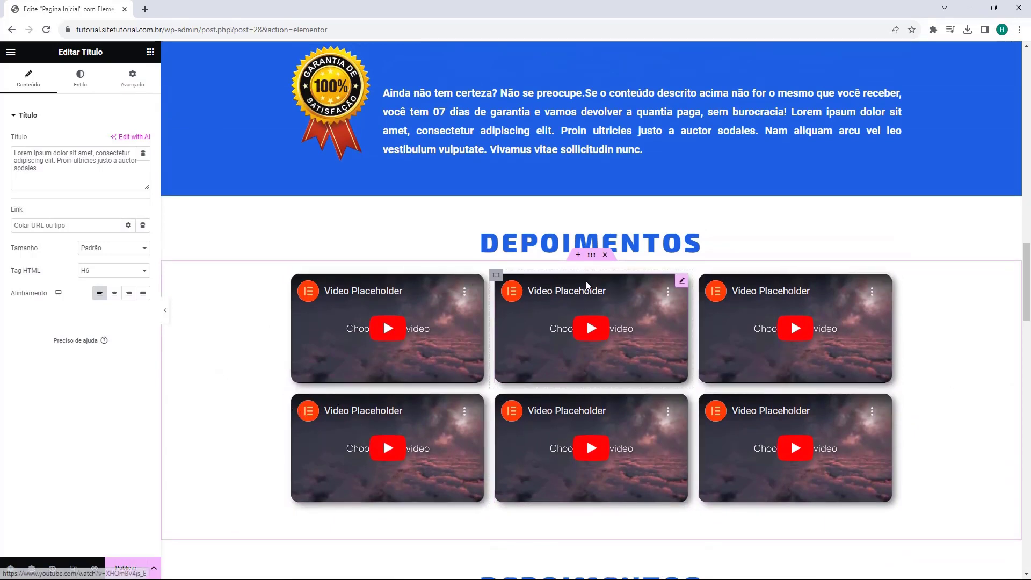
left_click(605, 256)
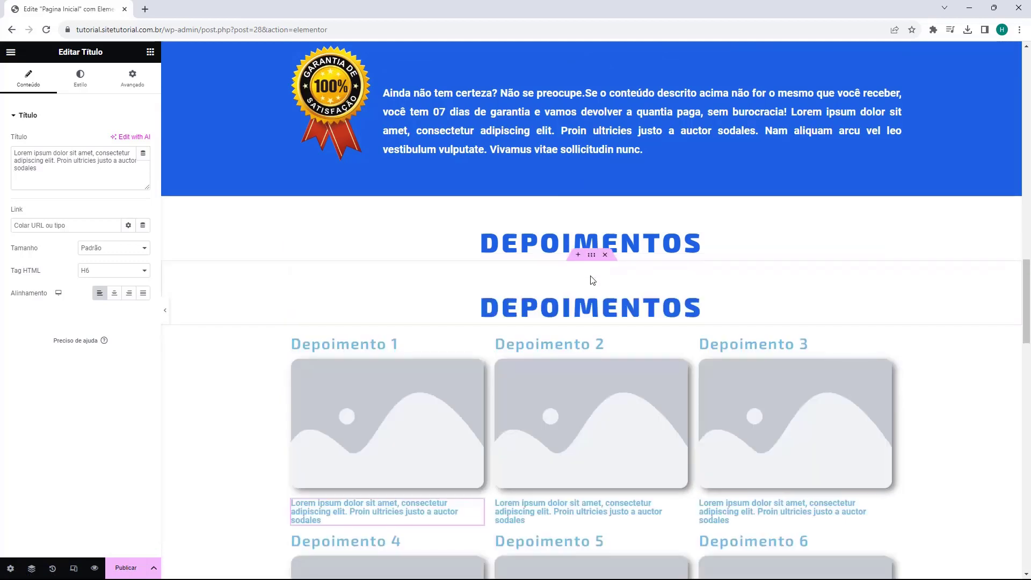
left_click(606, 193)
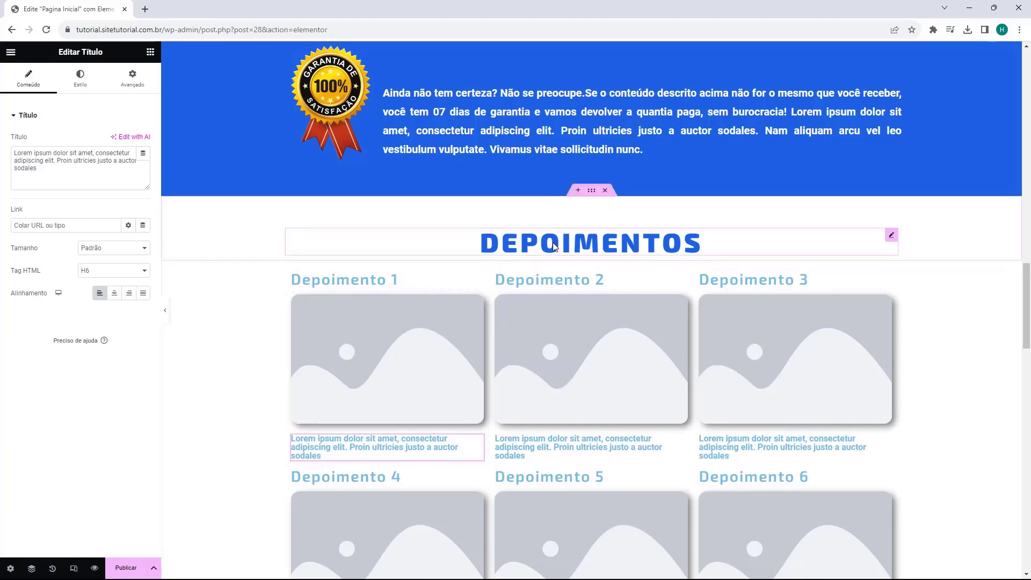
Step: Open the "Qual Valor?" heading and the two paragraphs below it in the pricing box to examine their text settings
scroll(516, 256, "down", 5)
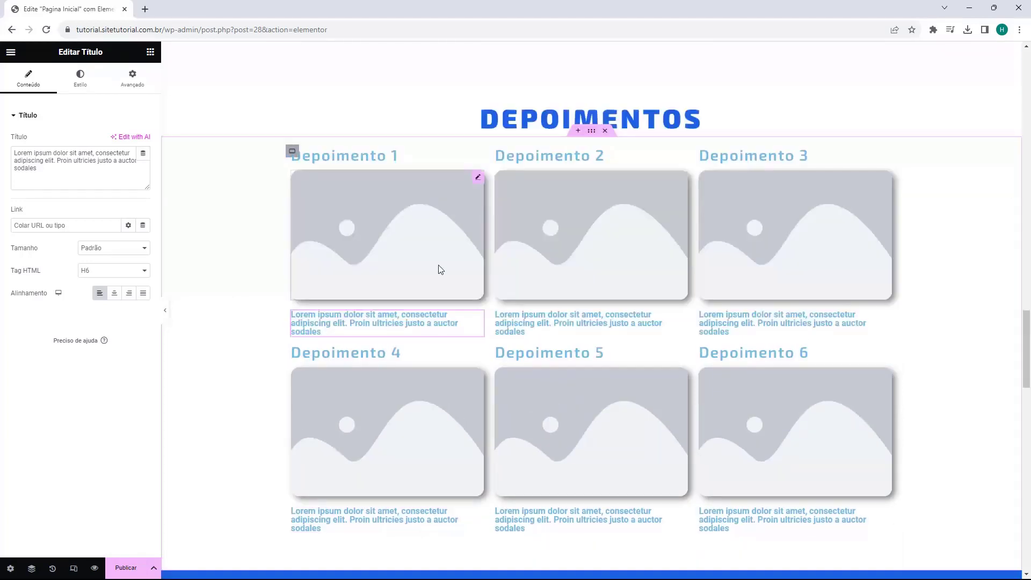
scroll(288, 178, "down", 5)
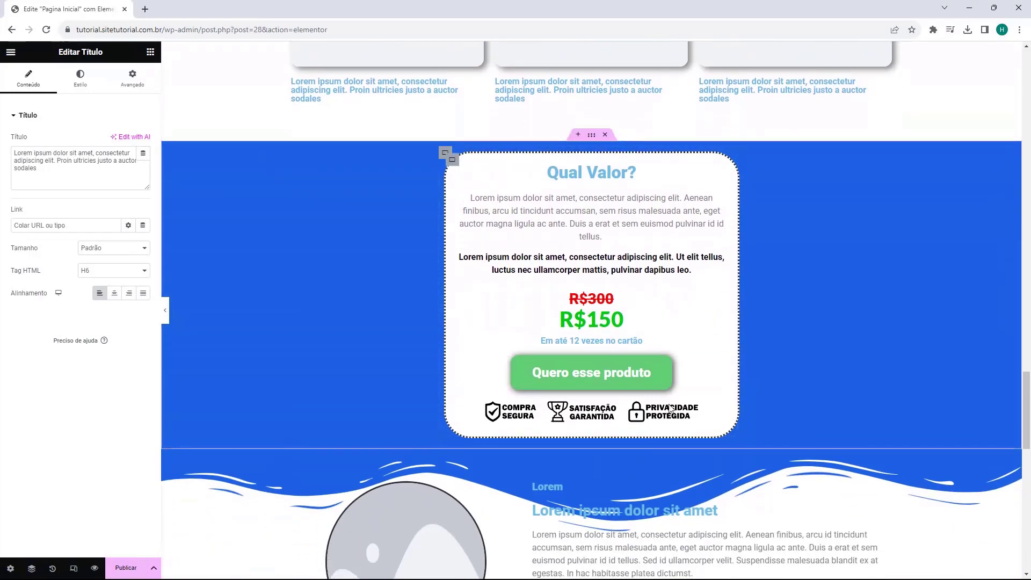
left_click(544, 177)
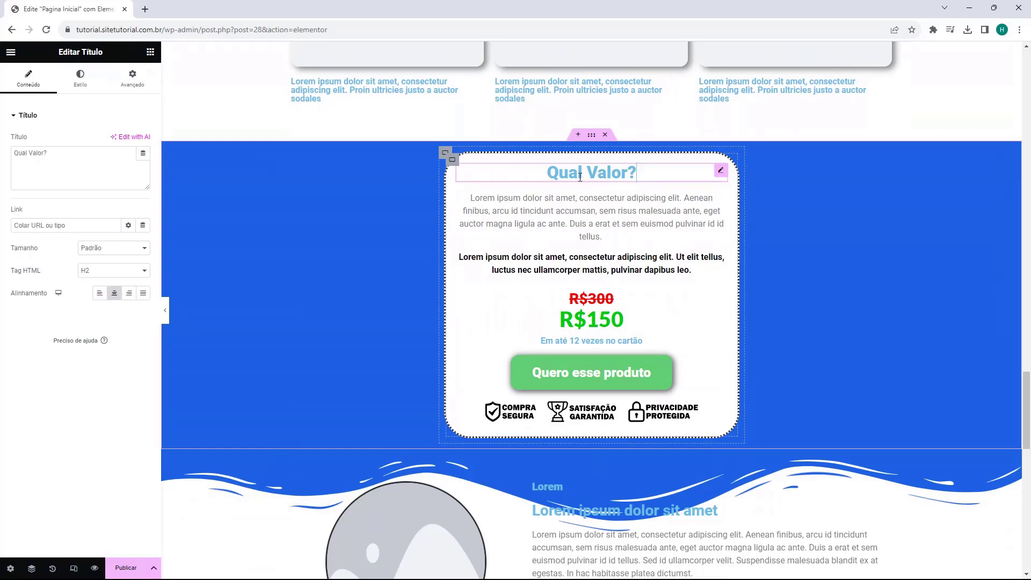
left_click(525, 208)
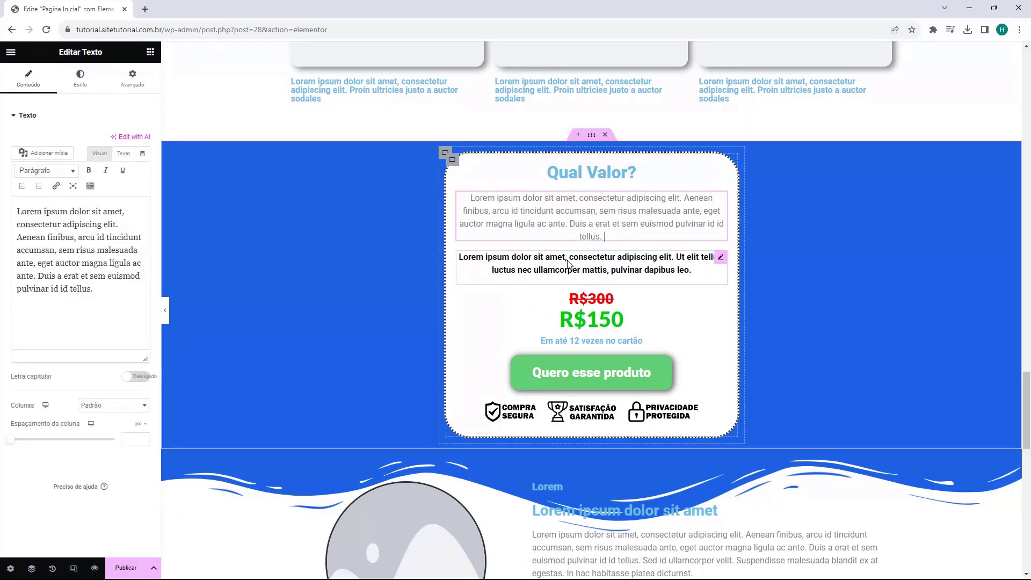
left_click(590, 280)
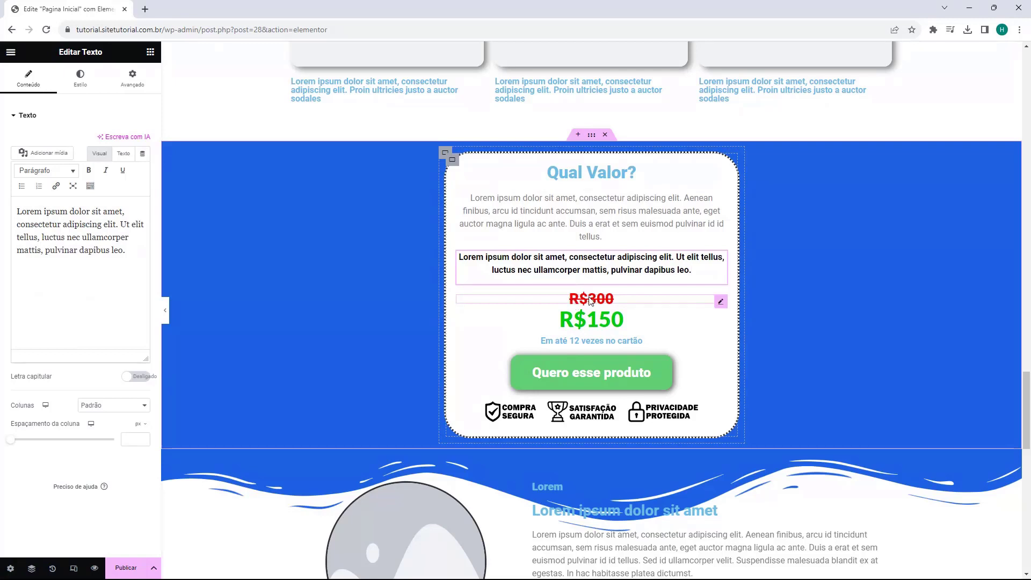
Step: Open the struck-through R$300 price and the green R$150 price in the pricing box to examine their text settings
left_click(564, 299)
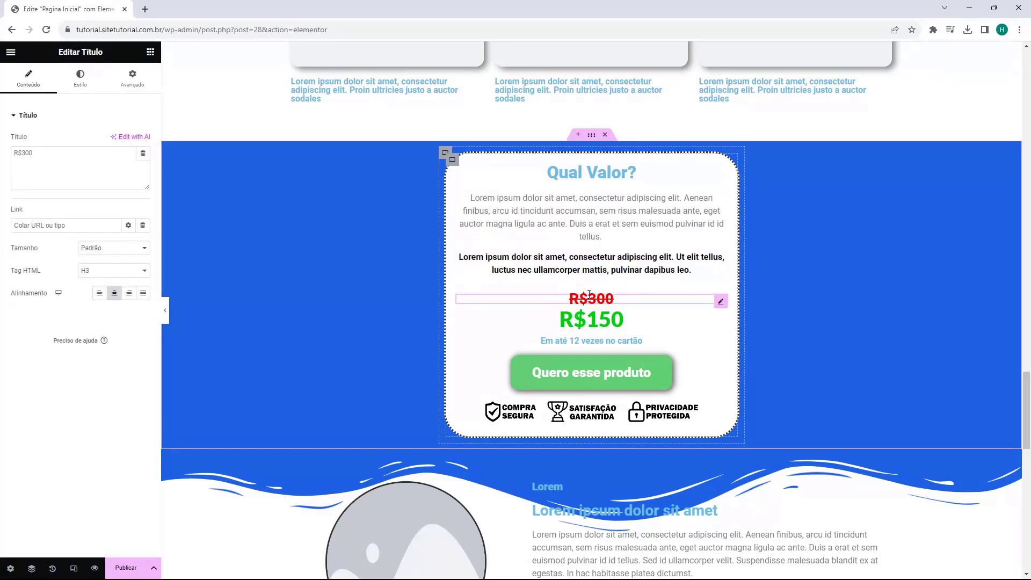
left_click(554, 319)
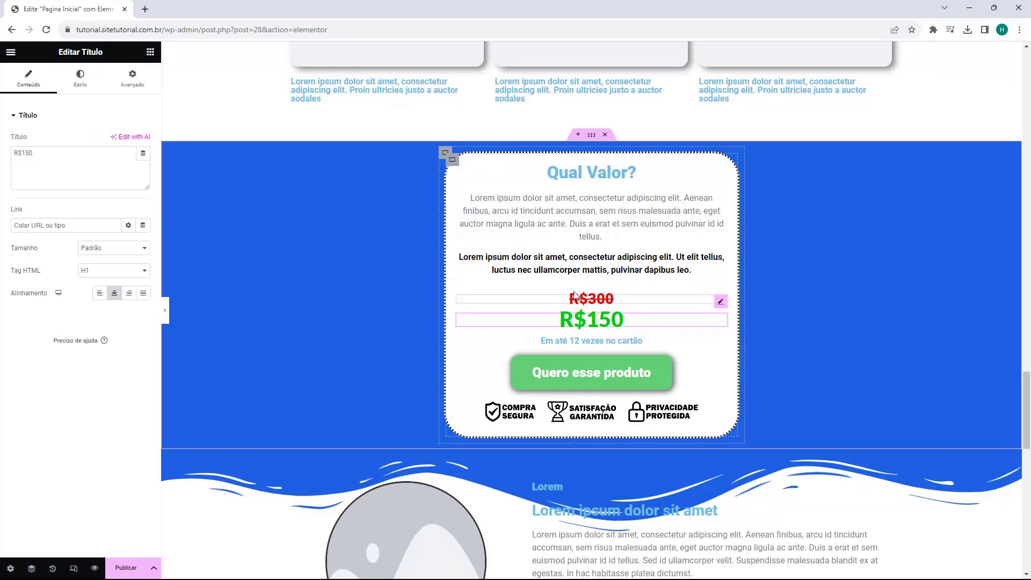
left_click(557, 318)
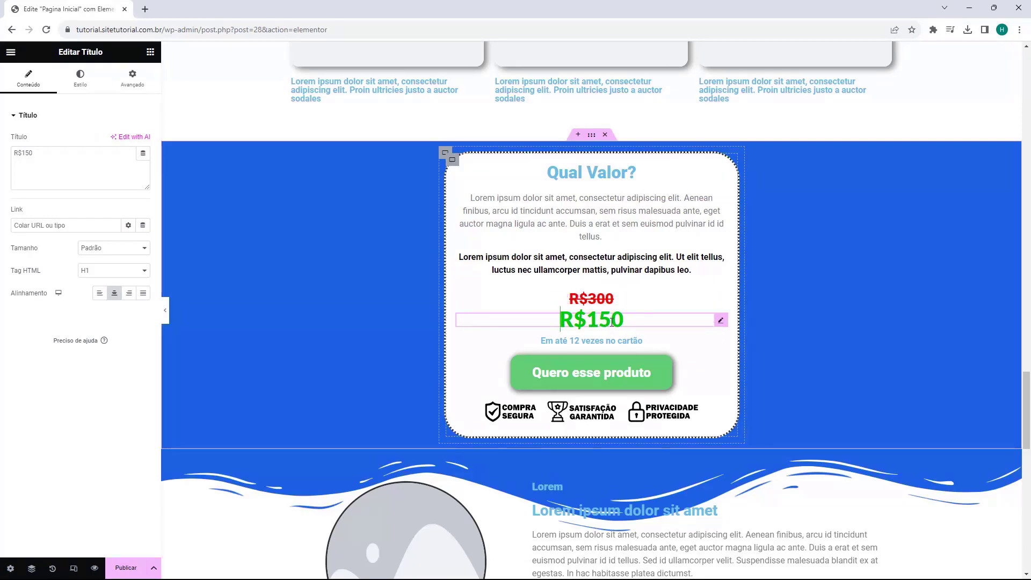
Step: Open the struck-through price, the "Quero esse produto" button and the security seals in the pricing box to examine their settings
left_click(595, 299)
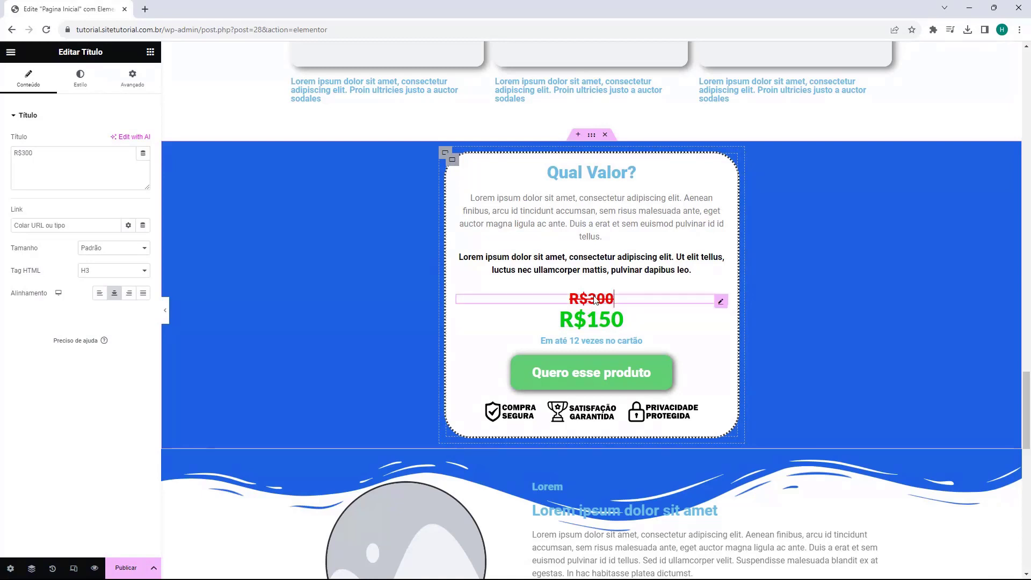
left_click(558, 372)
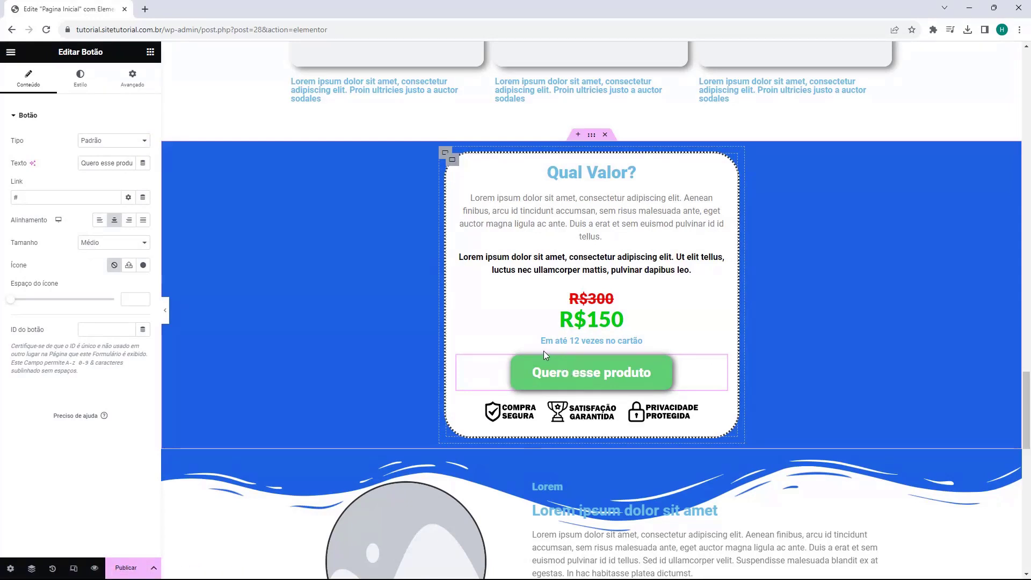
left_click(544, 411)
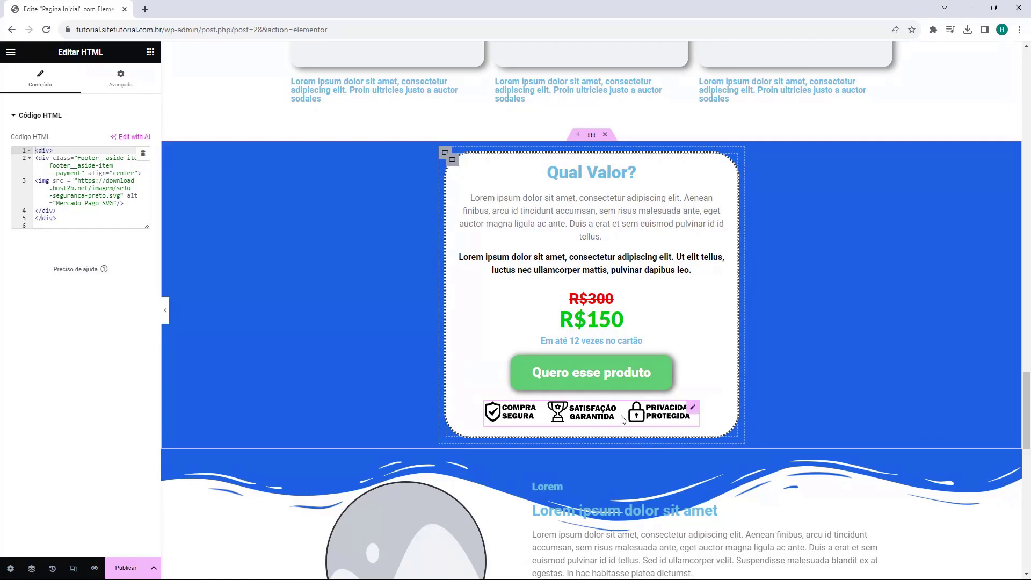
Step: Open the round placeholder image, the "Lorem" title and the paragraph in the section below the pricing box to examine their settings
scroll(589, 412, "down", 3)
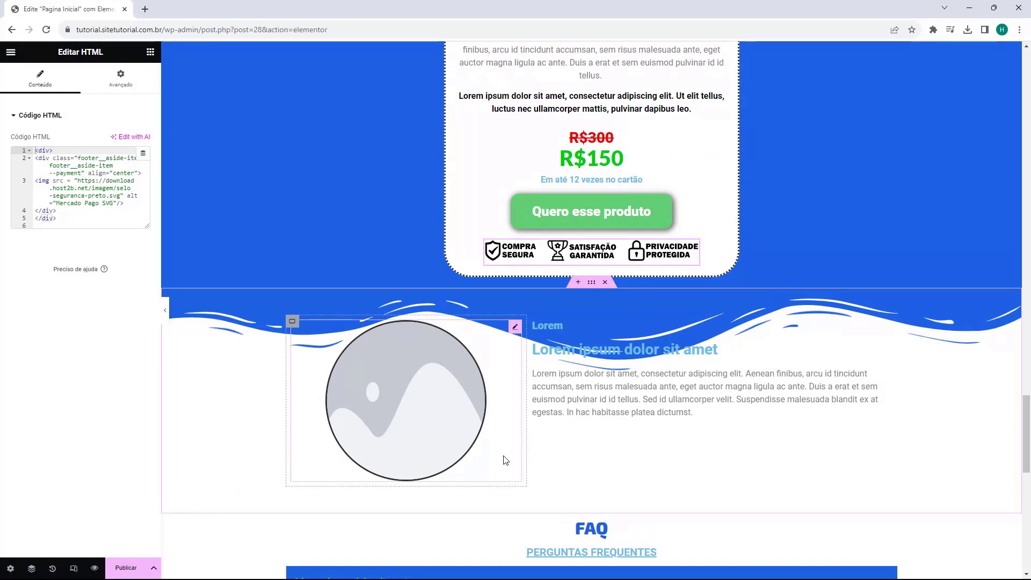
left_click(546, 332)
left_click(427, 390)
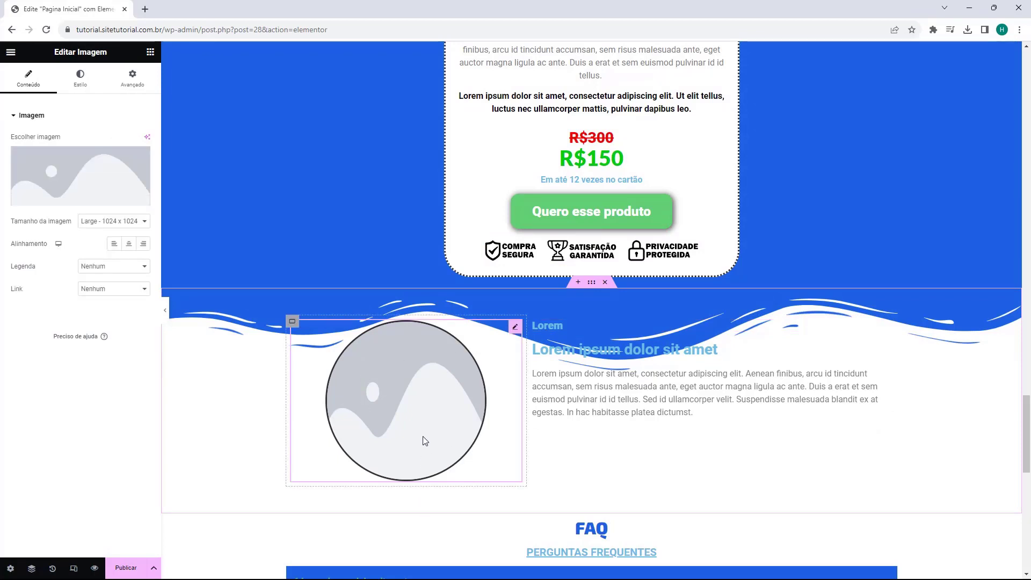
left_click(547, 329)
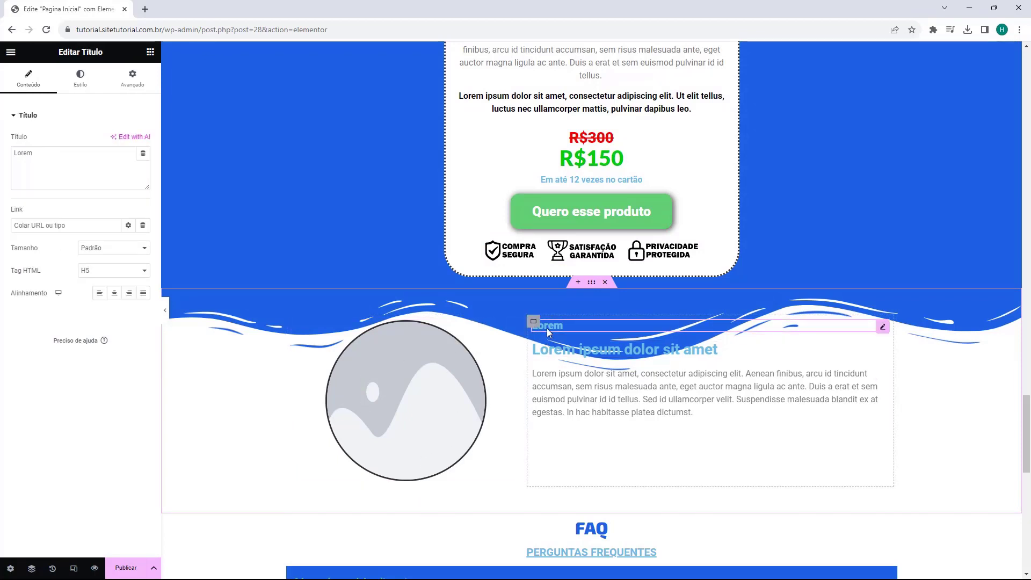
left_click(553, 388)
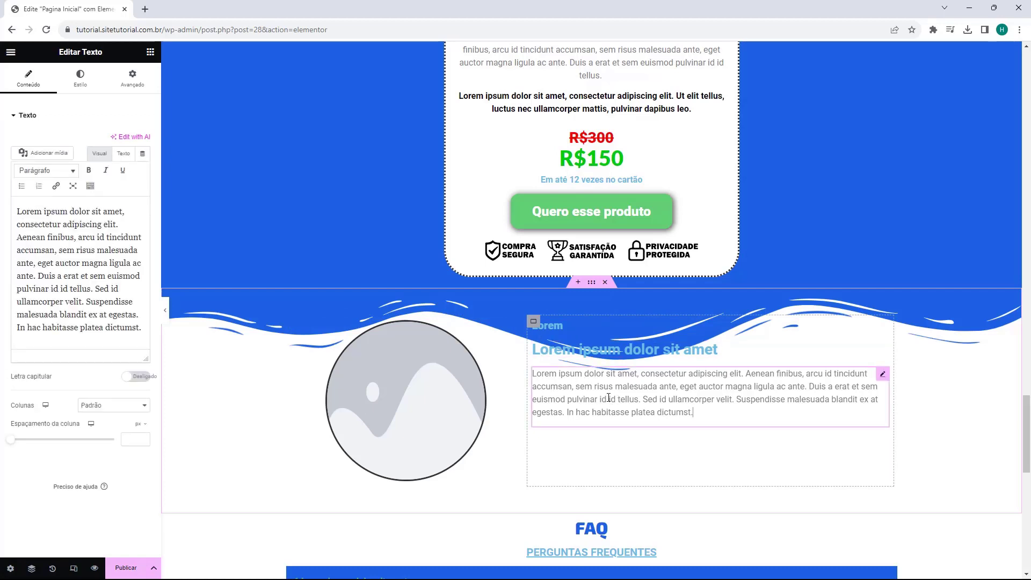
Step: Set the title of the first FAQ accordion item to "O produto tem garantia?"
scroll(286, 299, "down", 5)
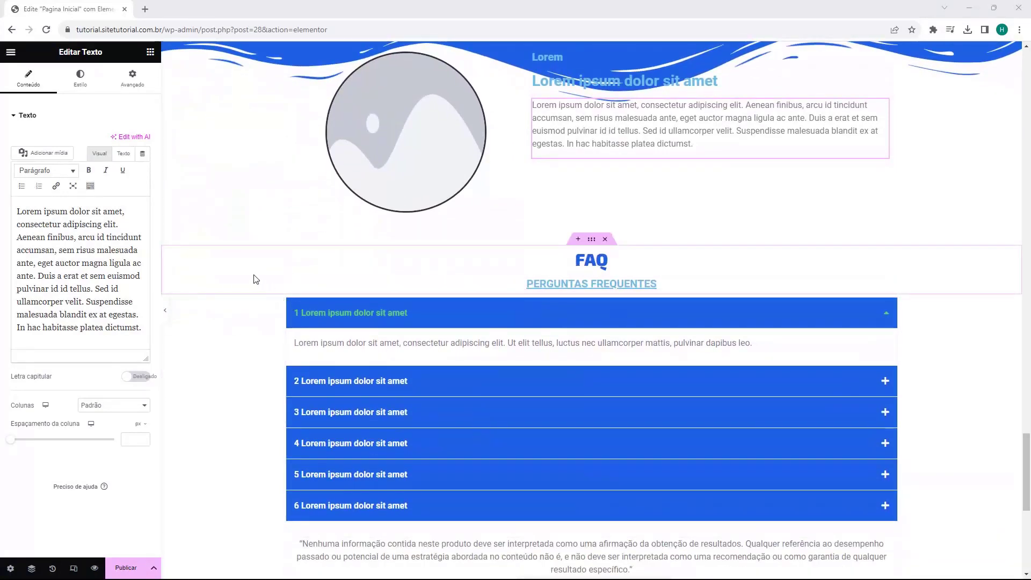
left_click(346, 321)
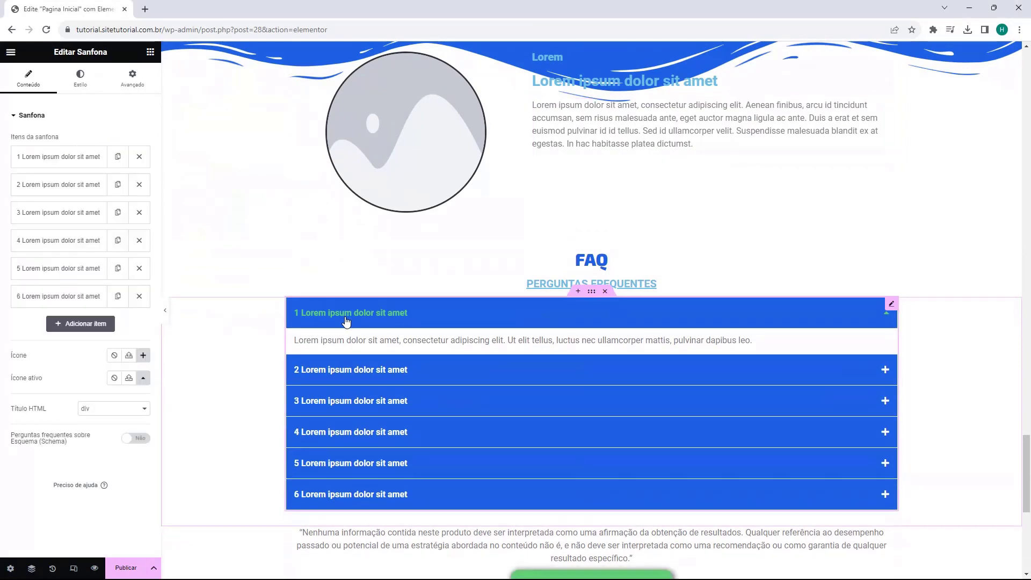
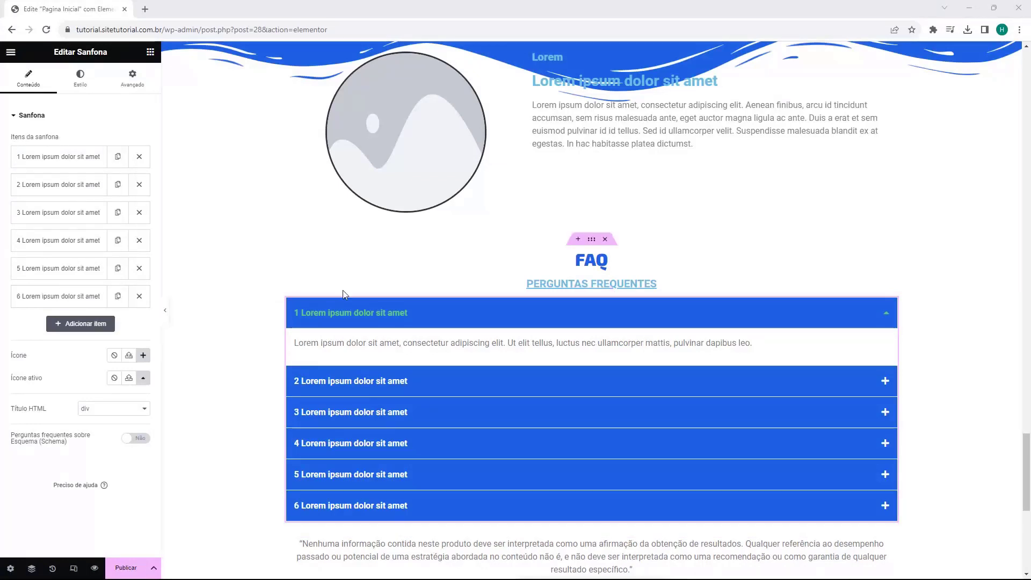
left_click(352, 316)
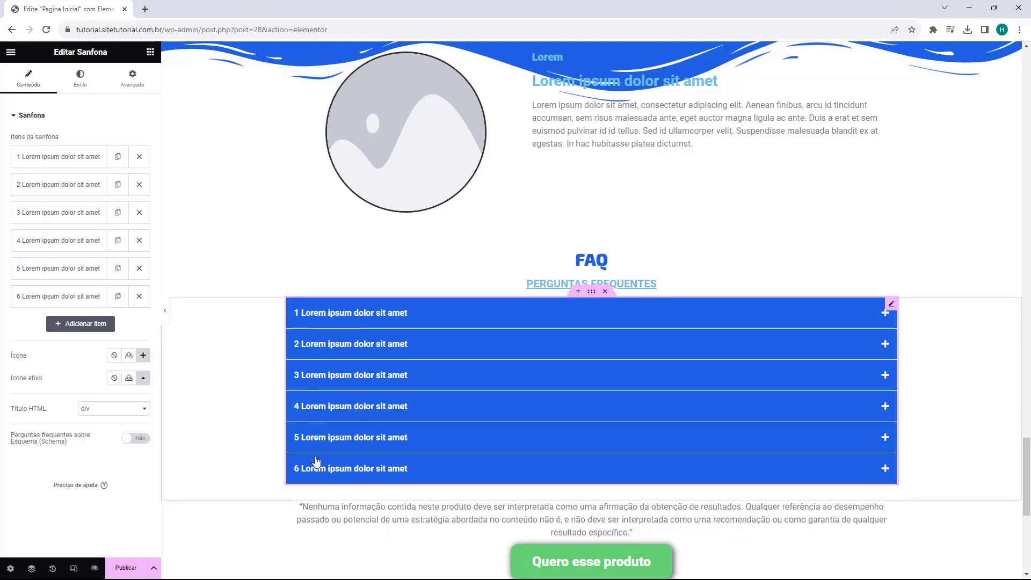
left_click(32, 161)
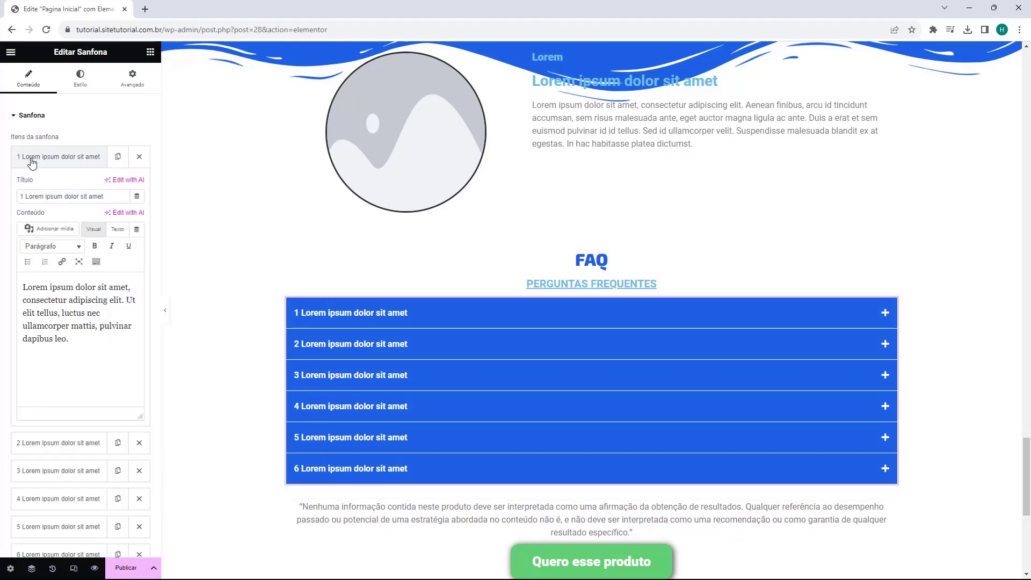
mouse_move(24, 199)
left_mouse_down()
mouse_move(117, 200)
mouse_move(22, 210)
left_mouse_up()
left_click(102, 198)
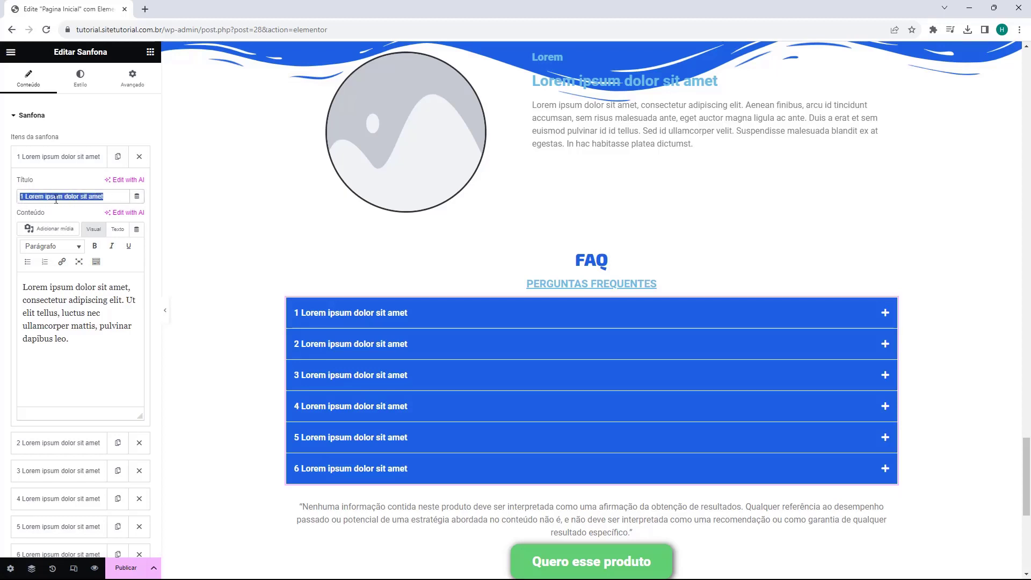
type("O produto tem garantia?")
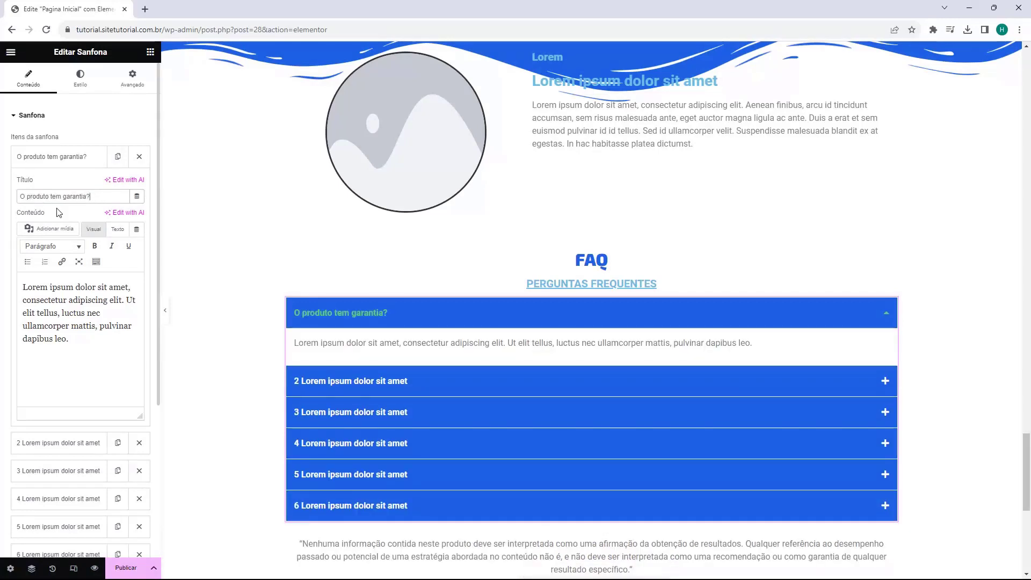
Step: Replace the first FAQ item's answer text with "Todo produto tem 7 dias de garantia"
triple_click(41, 302)
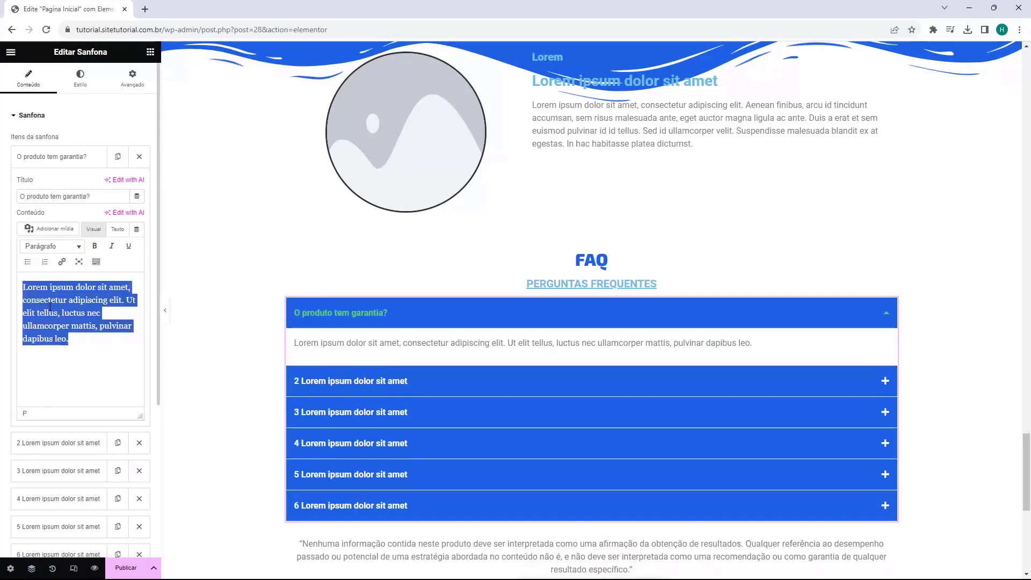
left_click(301, 317)
left_click(360, 317)
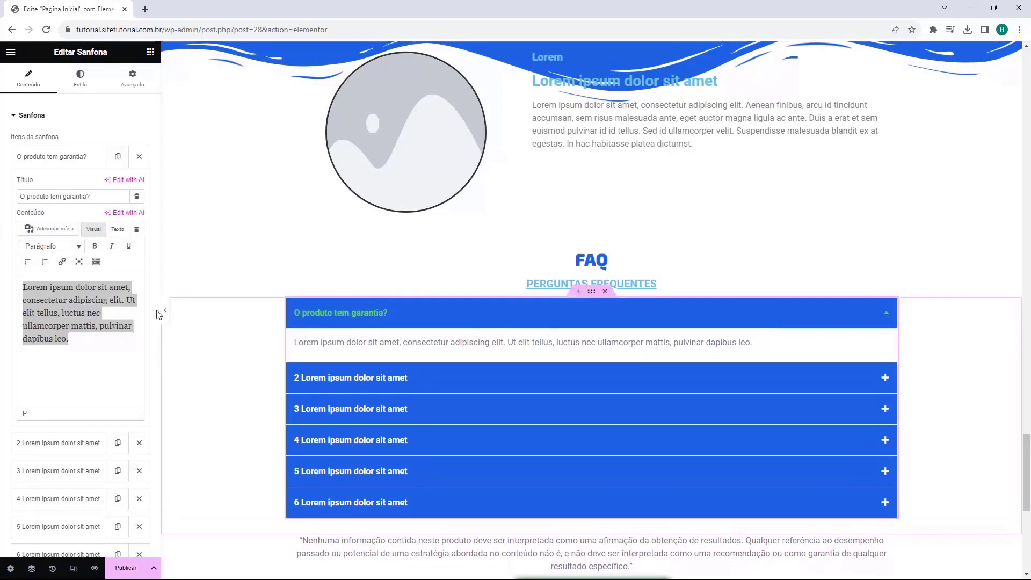
double_click(94, 314)
triple_click(71, 314)
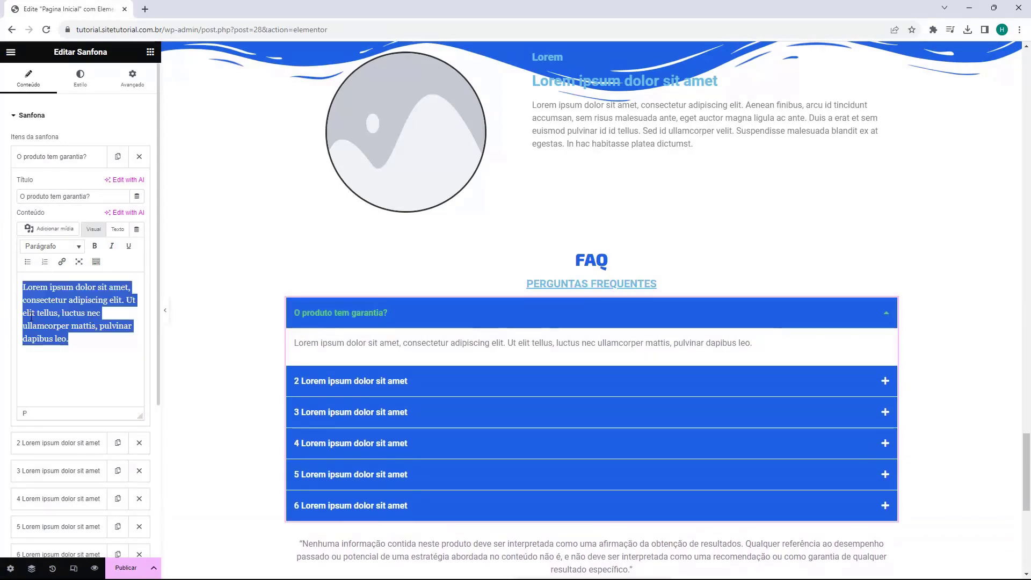
type("Todo produto tem 7 dias de garantia")
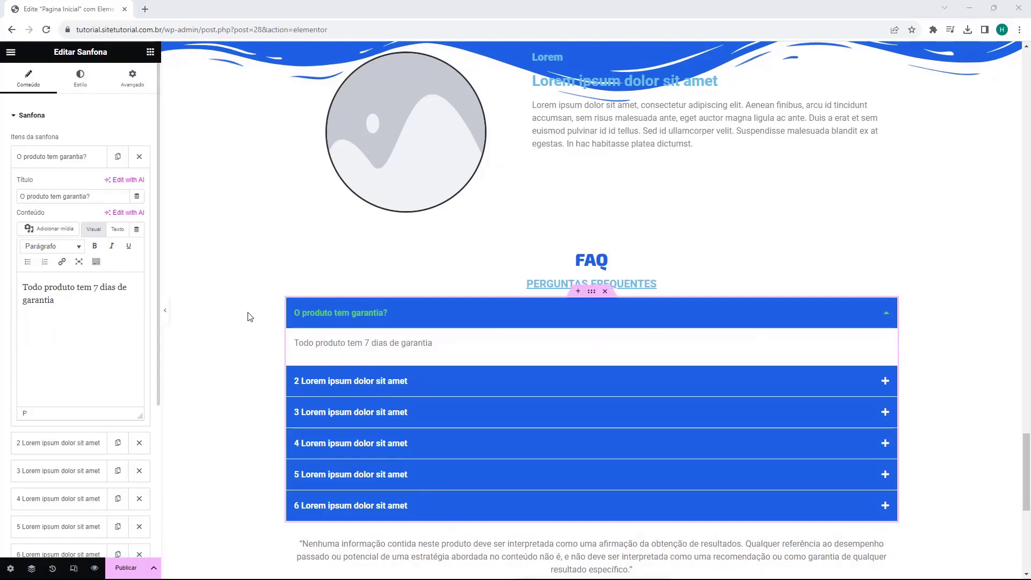
Step: Collapse and expand the "O produto tem garantia?" FAQ item on the page to check how it behaves
left_click(397, 319)
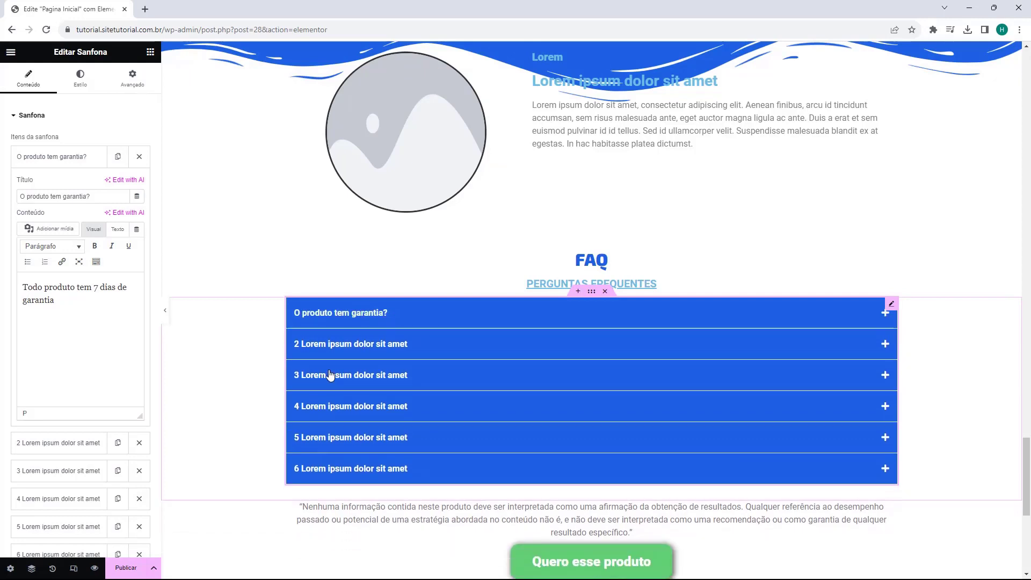
left_click(304, 317)
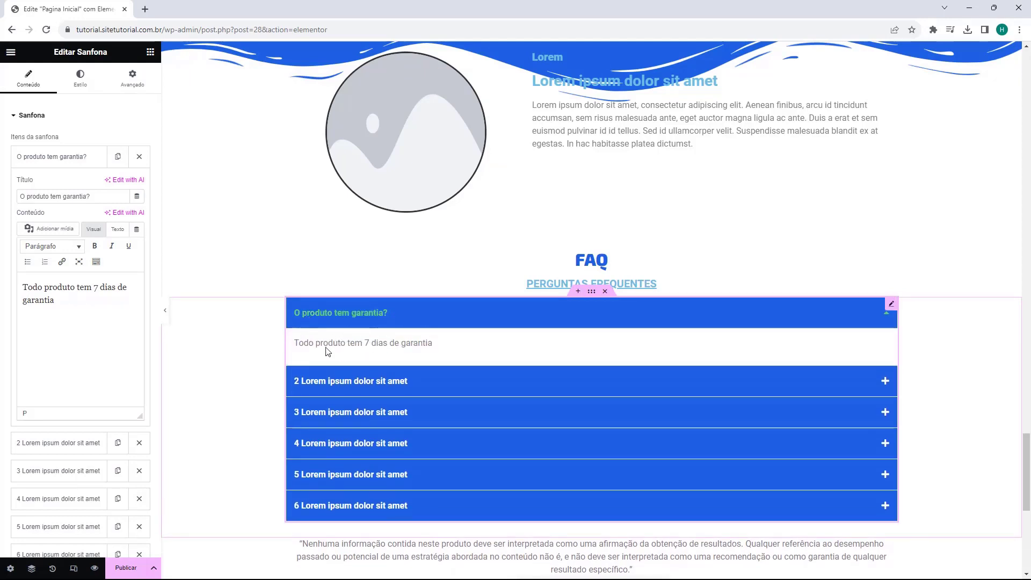
left_click(402, 320)
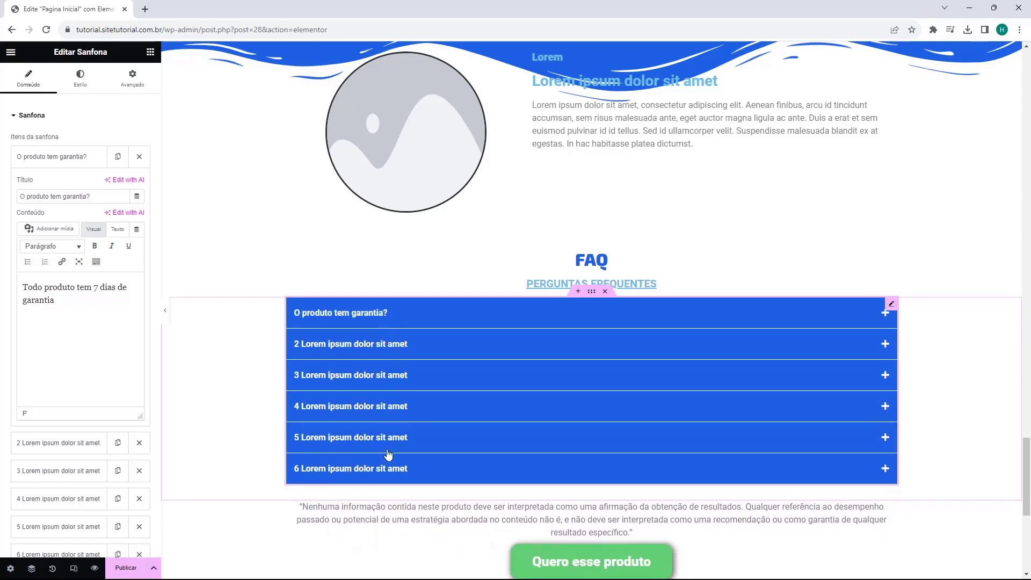
Step: Open the disclaimer paragraph below the FAQ and the "Quero esse produto" button under it to examine their settings
scroll(422, 445, "down", 3)
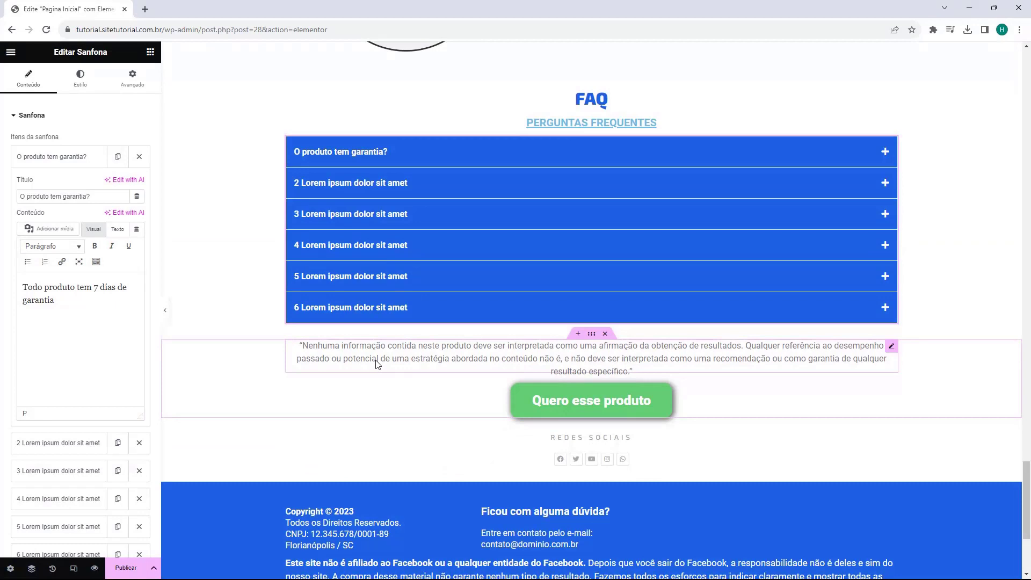
left_click(378, 365)
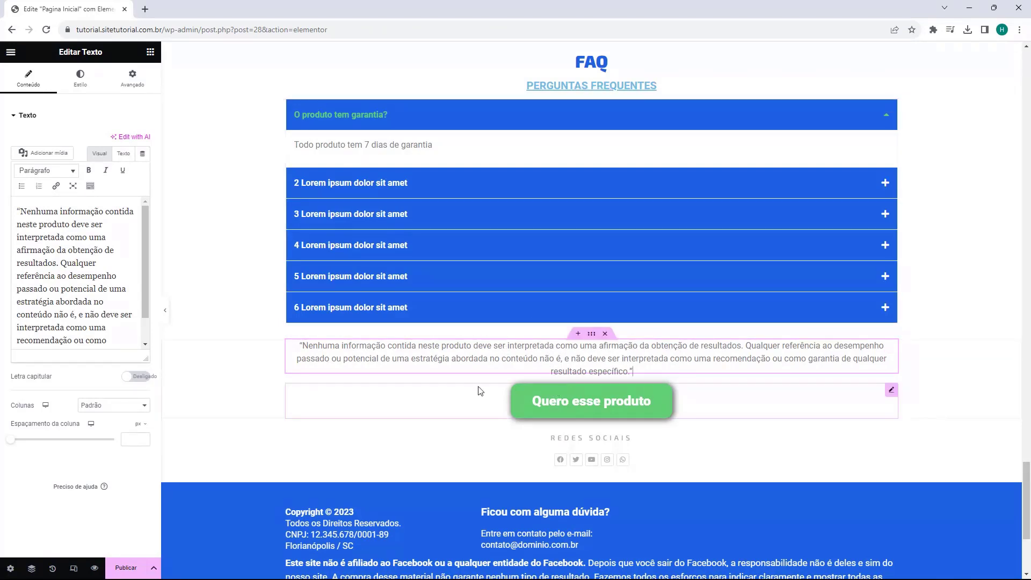
scroll(494, 347, "down", 1)
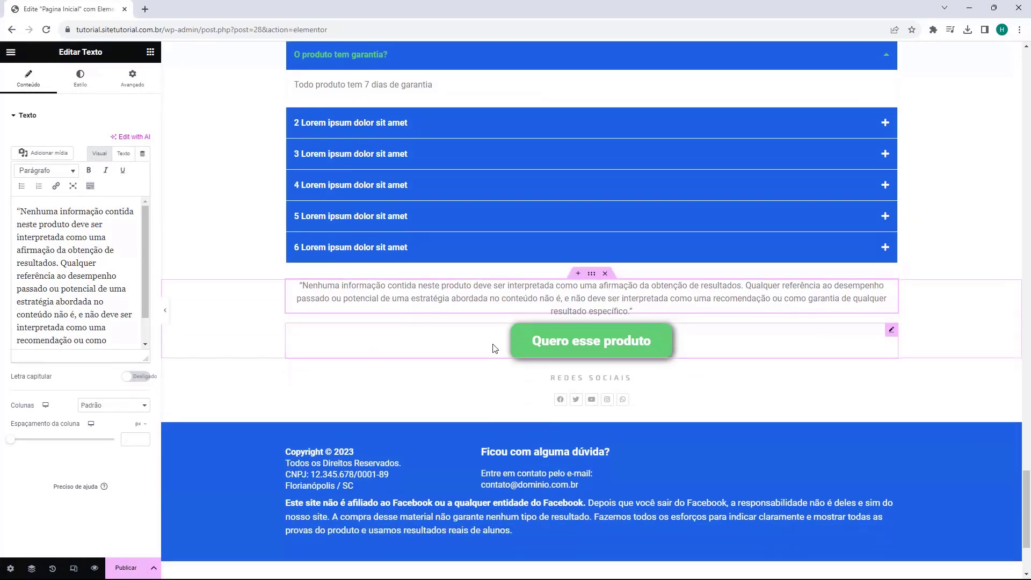
scroll(494, 347, "down", 1)
left_click(638, 294)
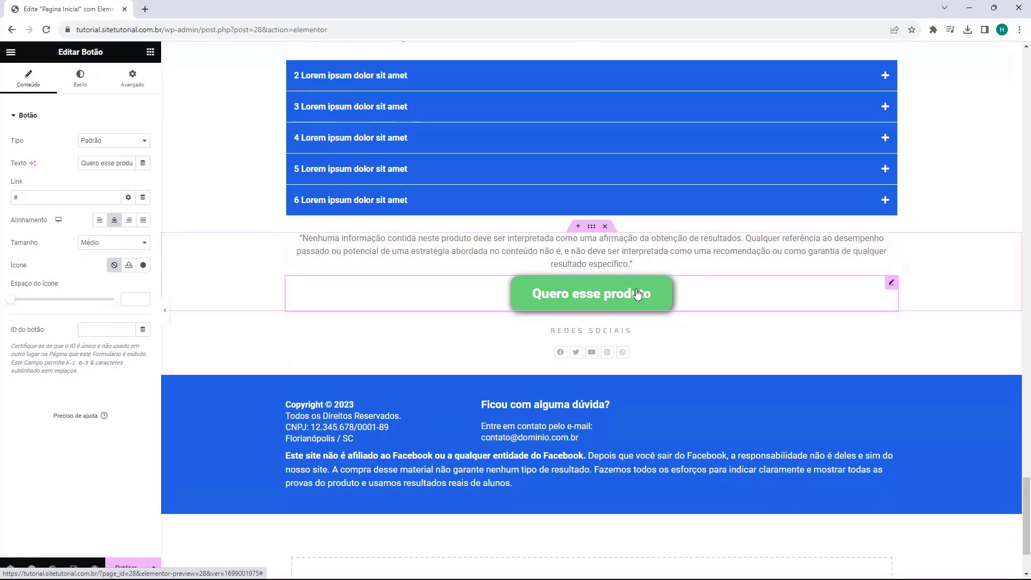
left_click(639, 358)
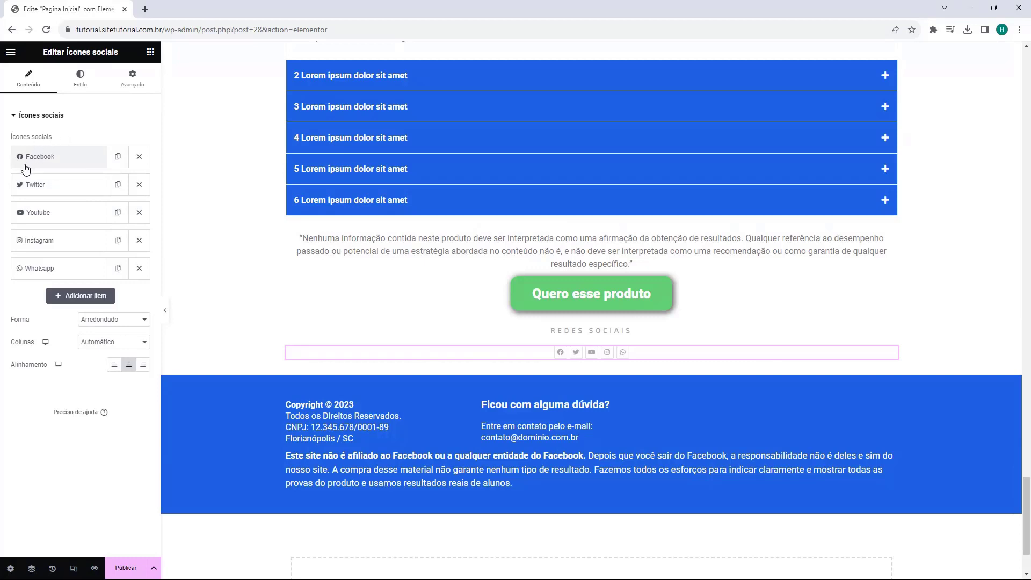
left_click(65, 160)
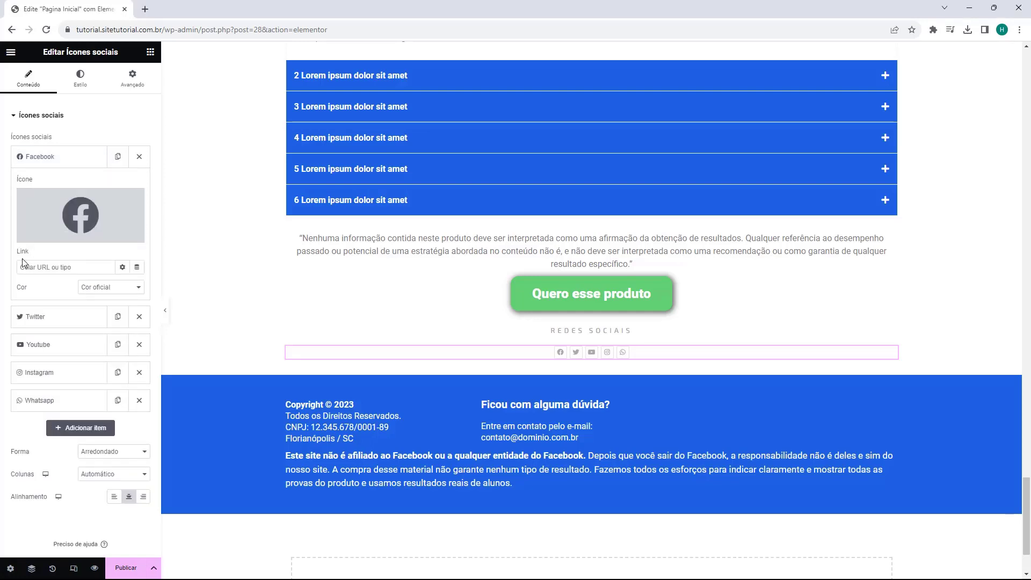
type("https://")
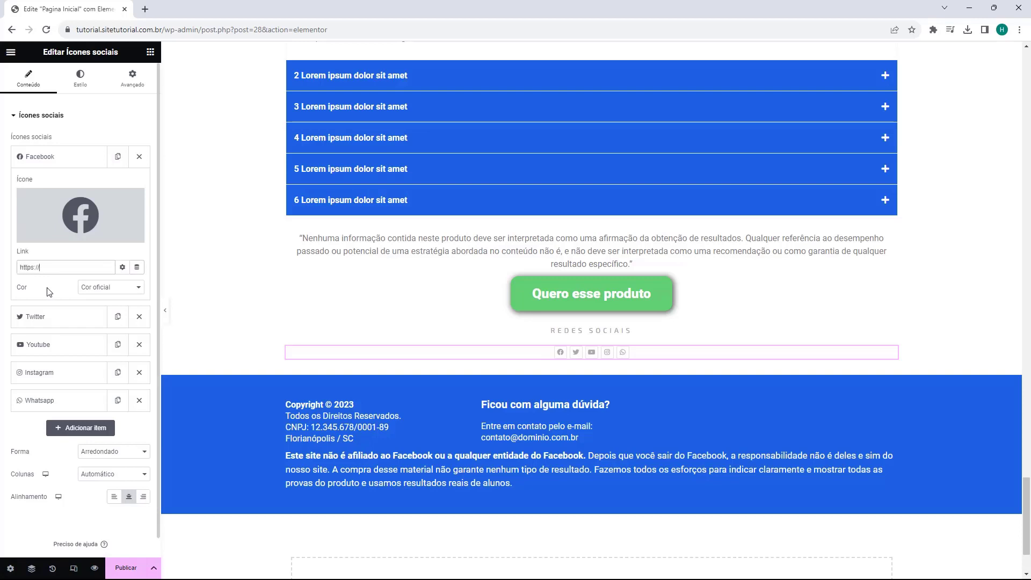
type("facebook.com")
mouse_move(86, 241)
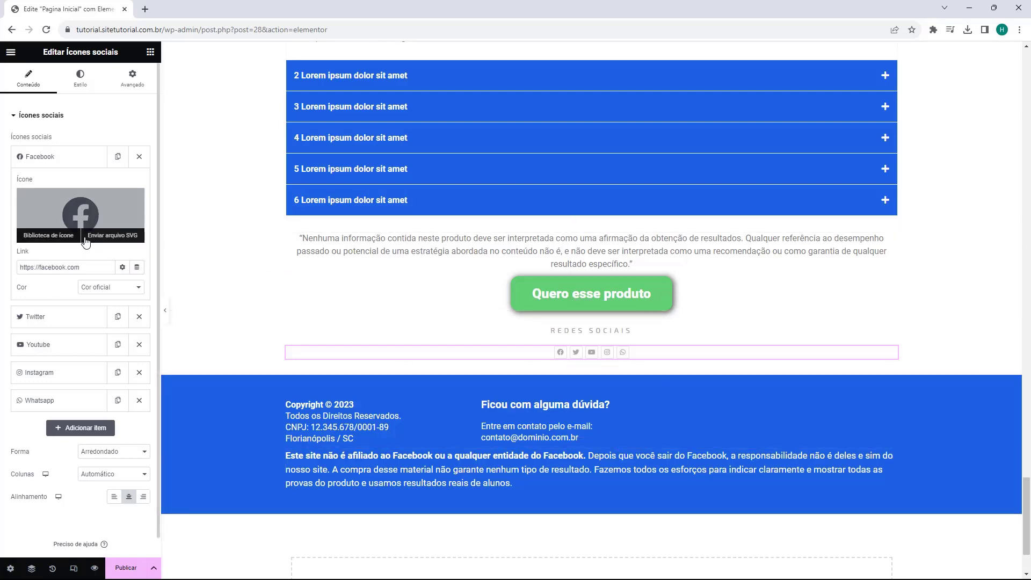
left_click(63, 164)
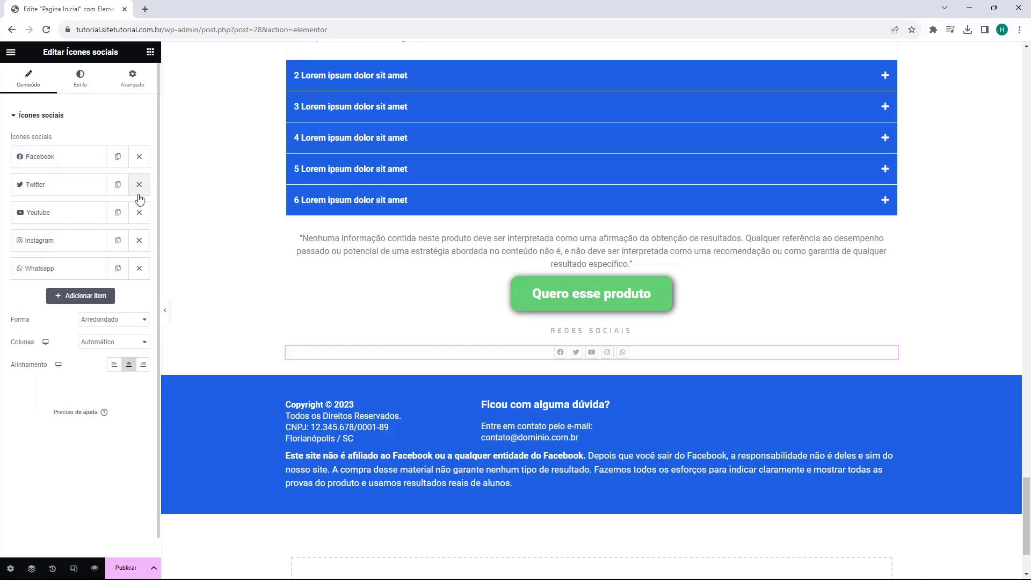
left_click(76, 297)
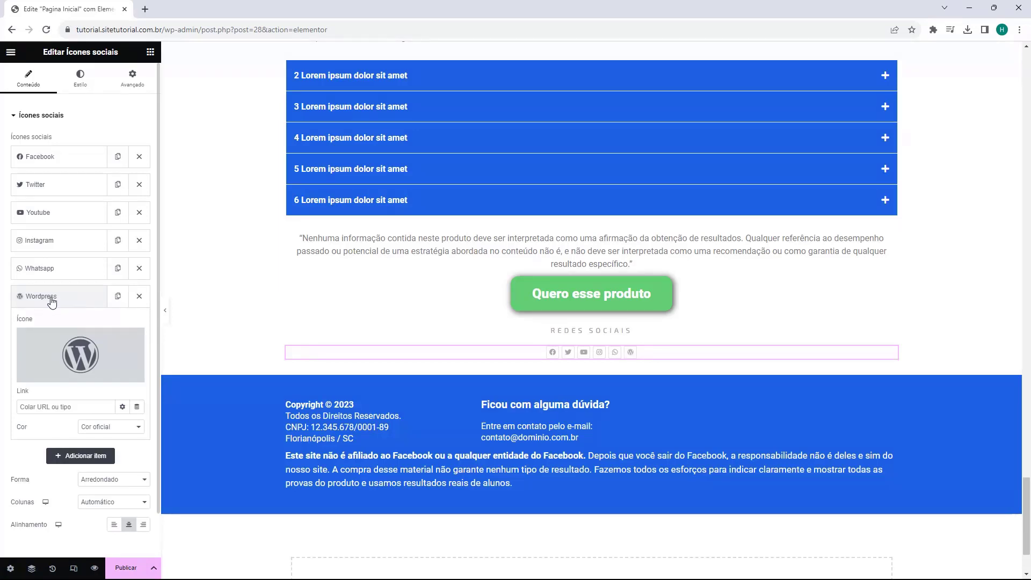
mouse_move(50, 362)
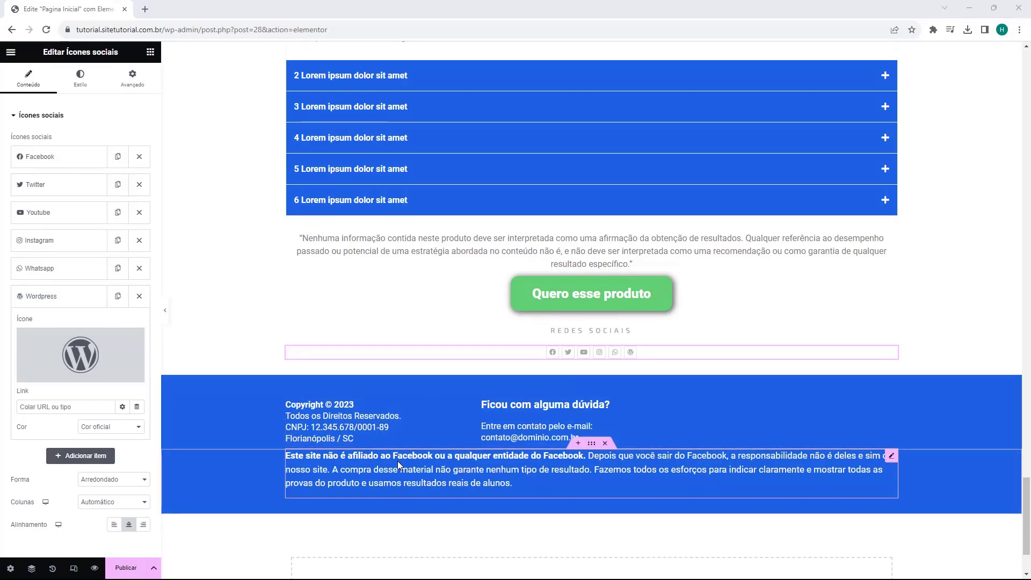
Step: Open the footer's copyright text and examine its company registration number and city lines
left_click(471, 409)
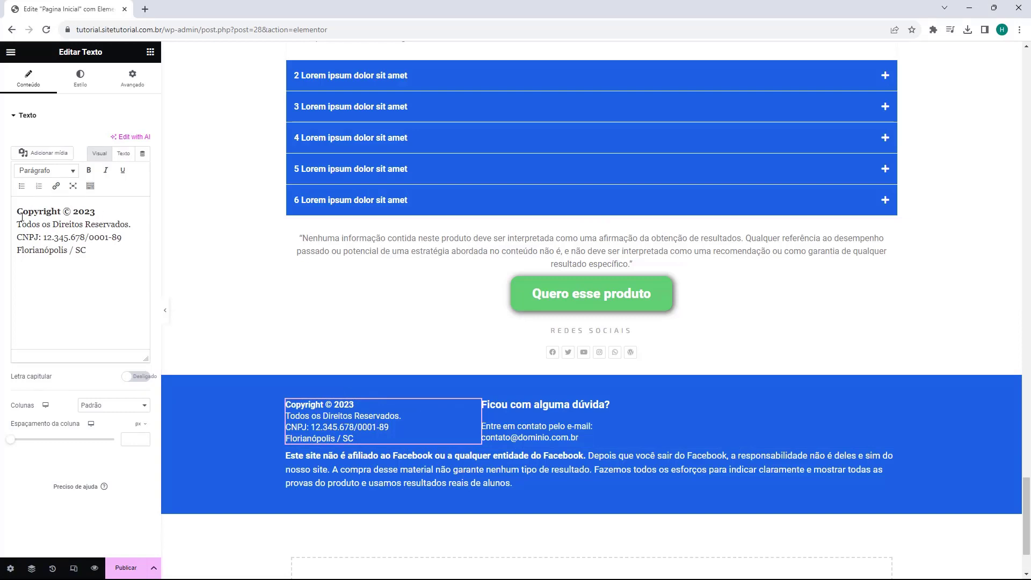
left_click_drag(44, 238, 131, 232)
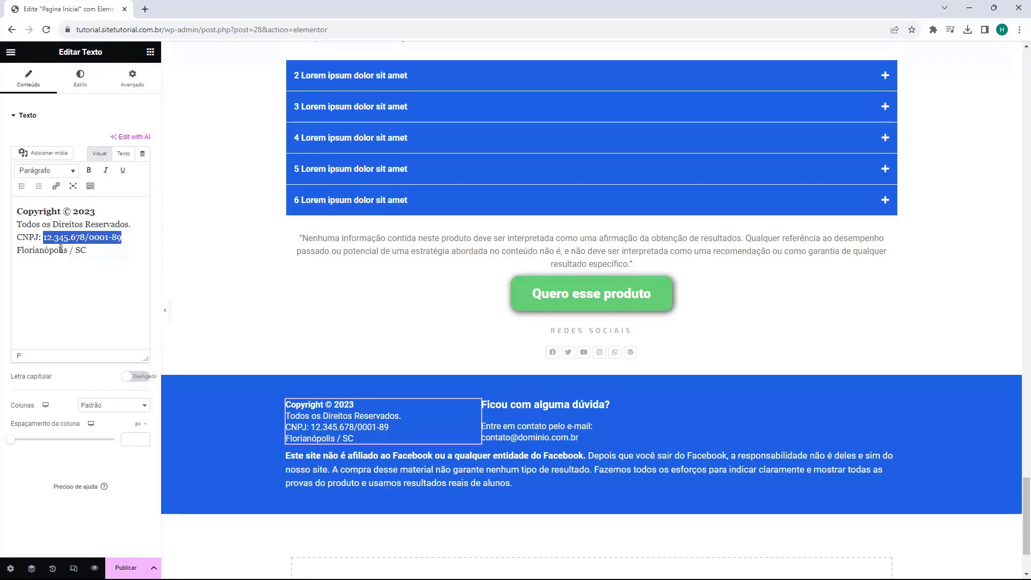
left_click(31, 259)
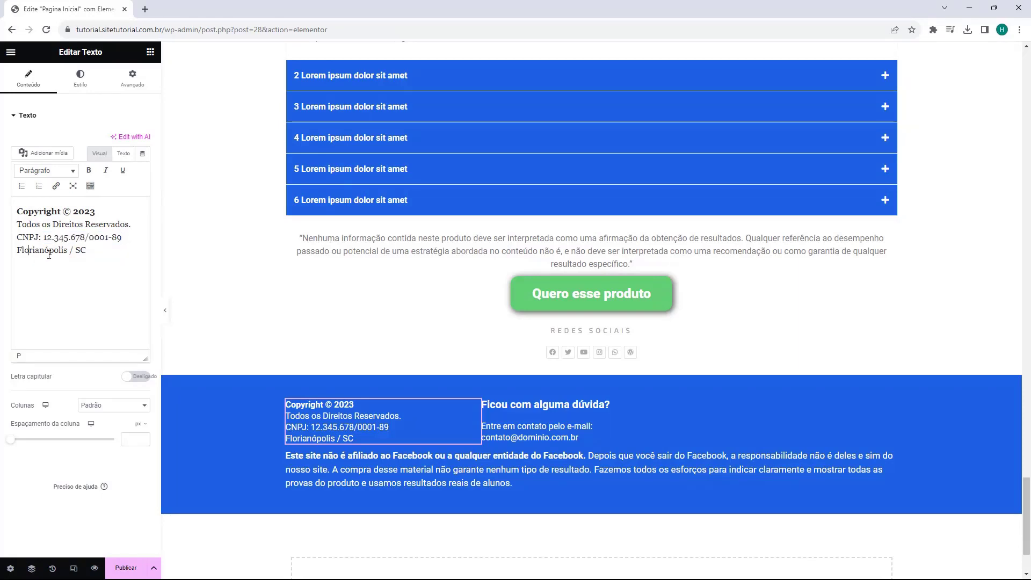
Step: Review the whole page from the footer back up to the hero section with the book image
left_click(499, 434)
scroll(422, 440, "up", 3)
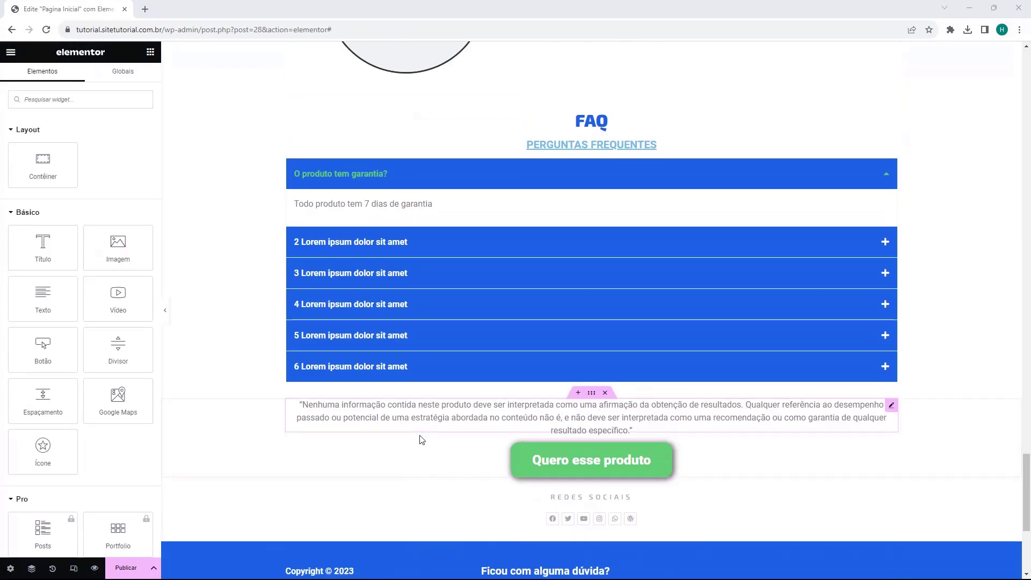
scroll(422, 439, "up", 10)
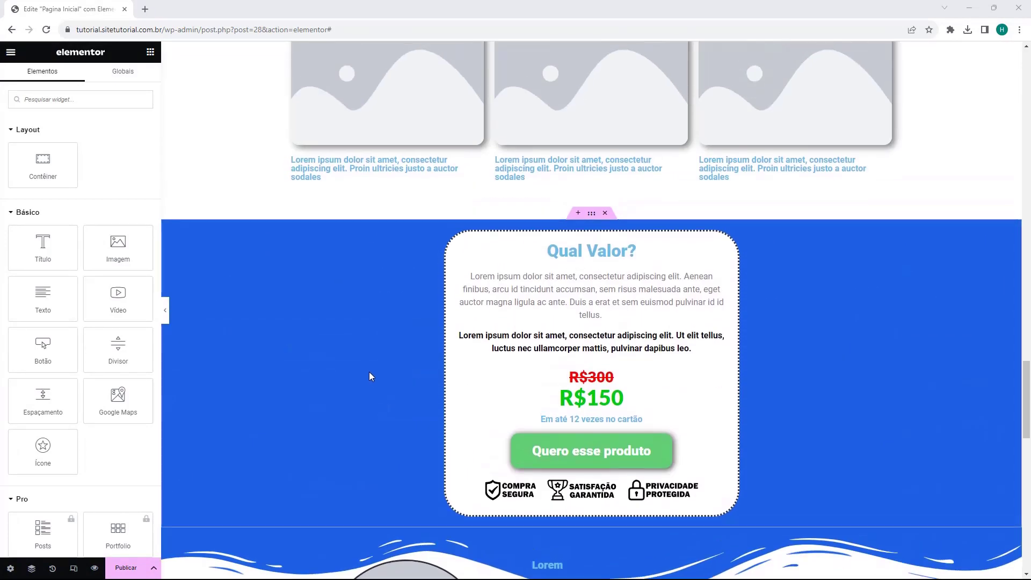
scroll(369, 376, "up", 10)
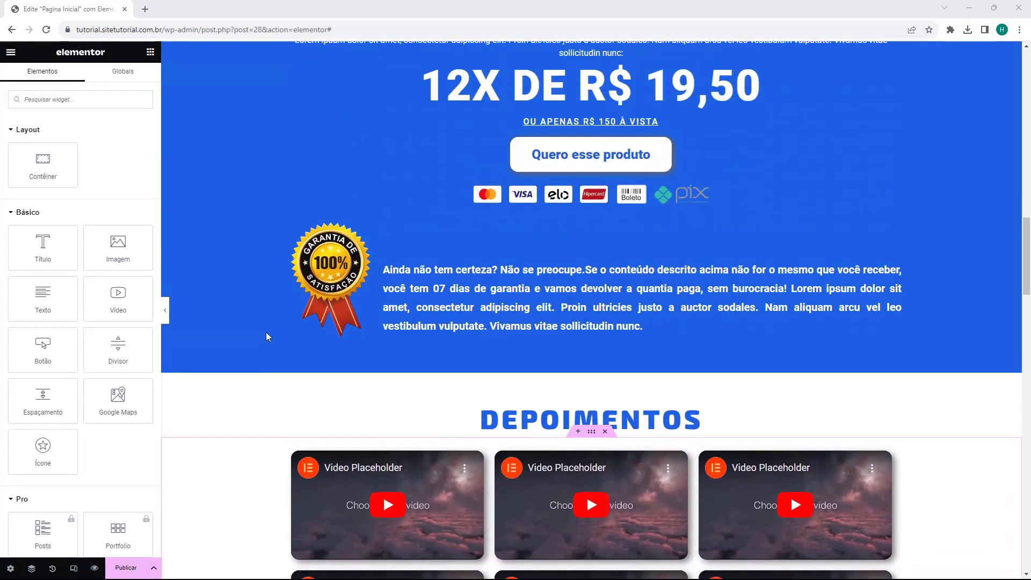
scroll(267, 337, "up", 2)
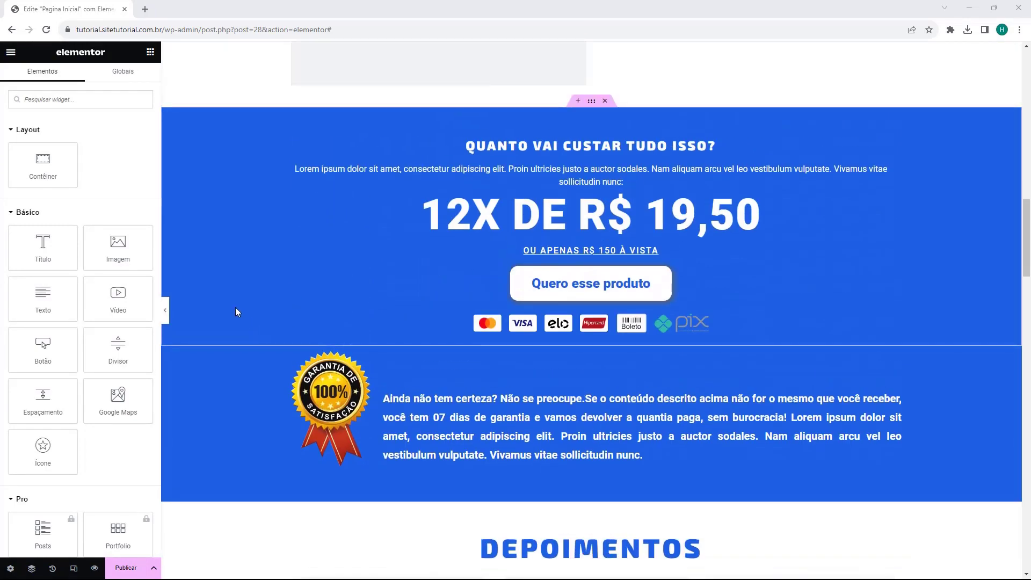
scroll(240, 308, "up", 4)
scroll(352, 354, "up", 15)
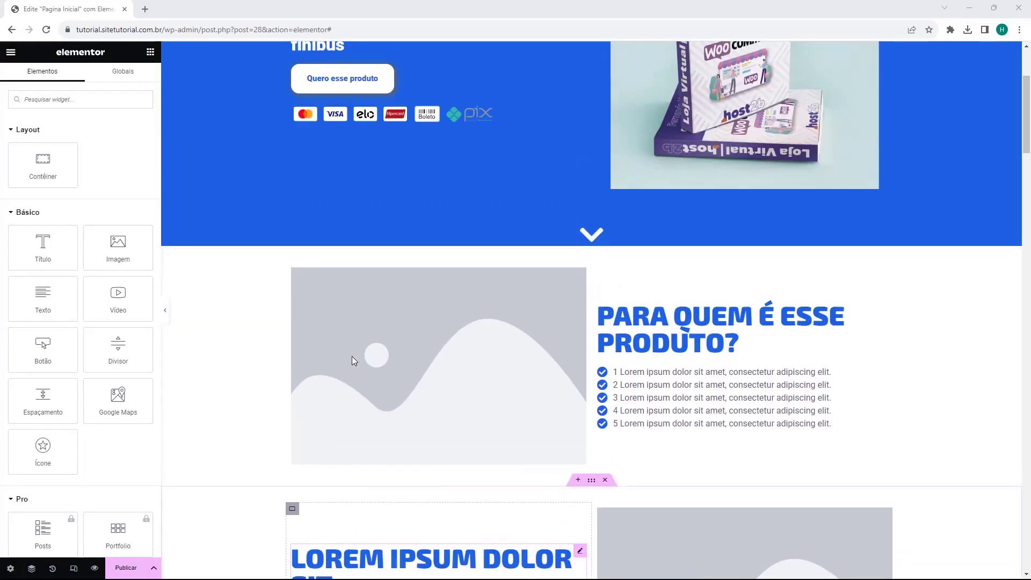
Step: Insert an empty single-column container with downward direction above the "Quanto vai custar tudo isso?" section
scroll(356, 356, "down", 13)
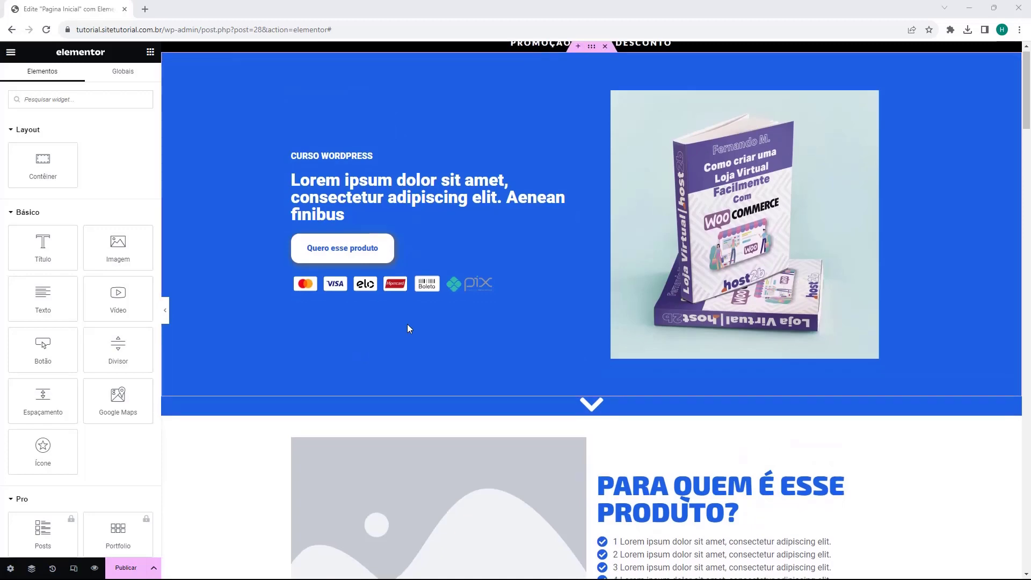
scroll(657, 250, "down", 3)
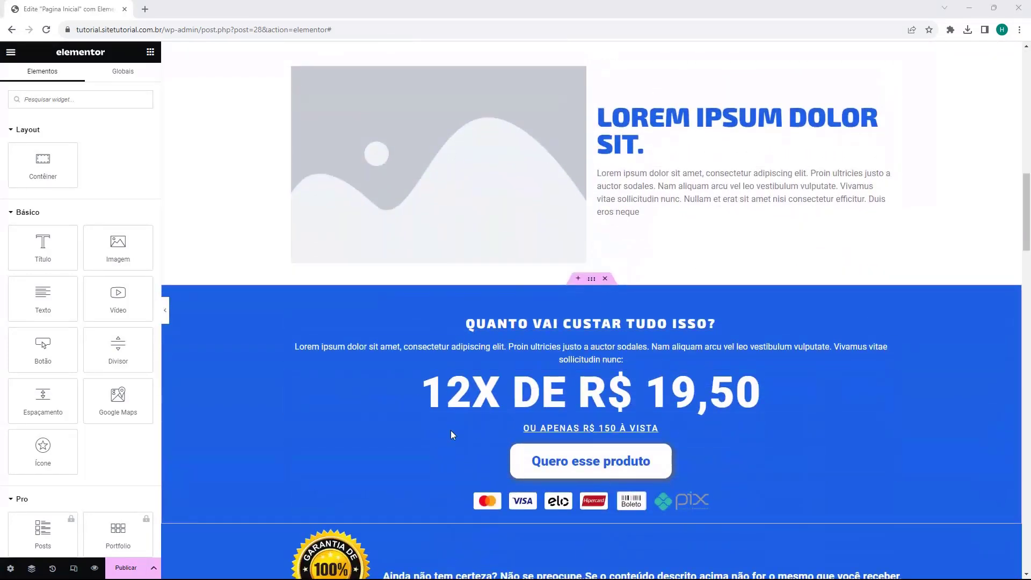
scroll(451, 432, "down", 2)
scroll(597, 372, "up", 1)
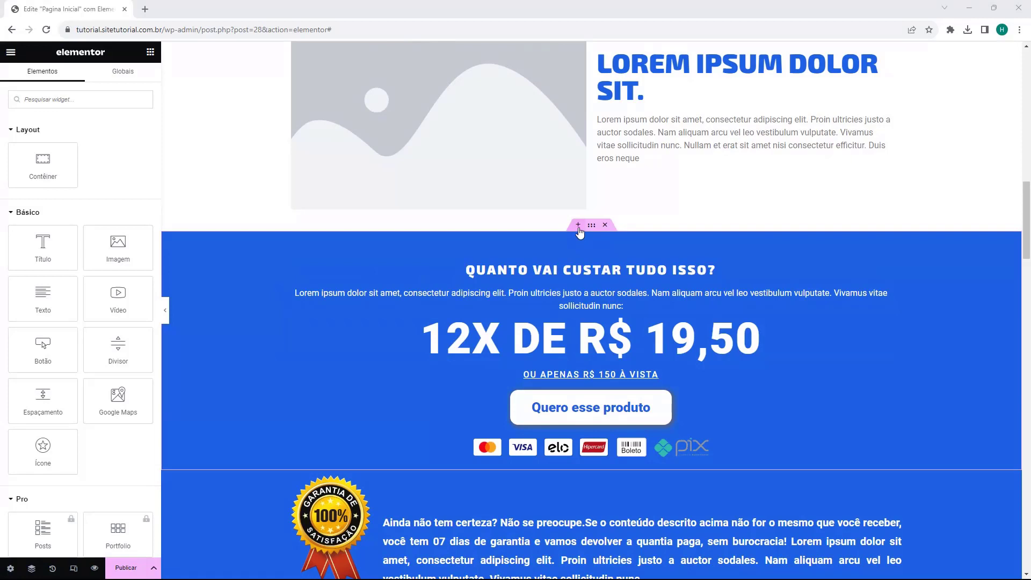
left_click(579, 226)
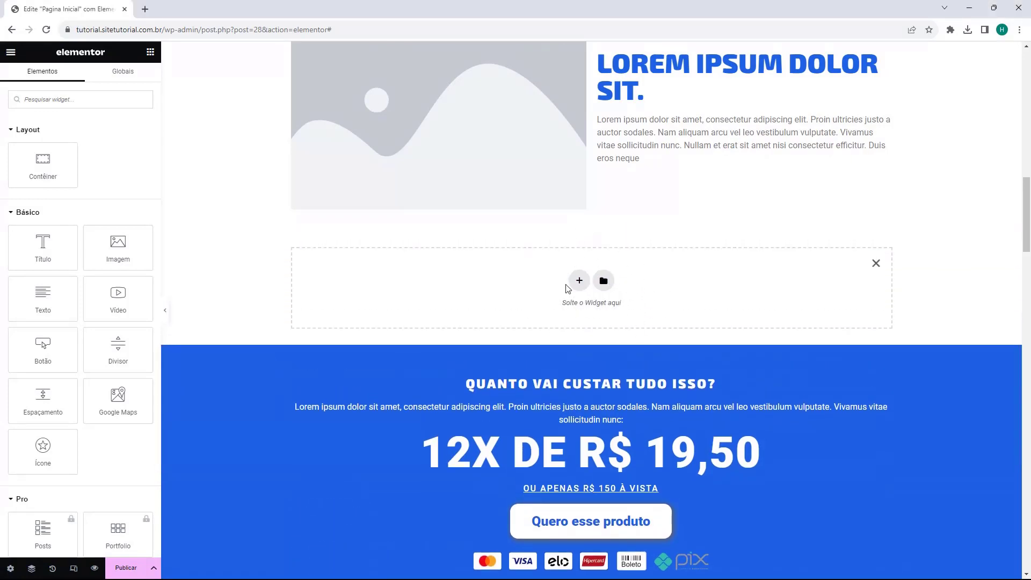
left_click(579, 280)
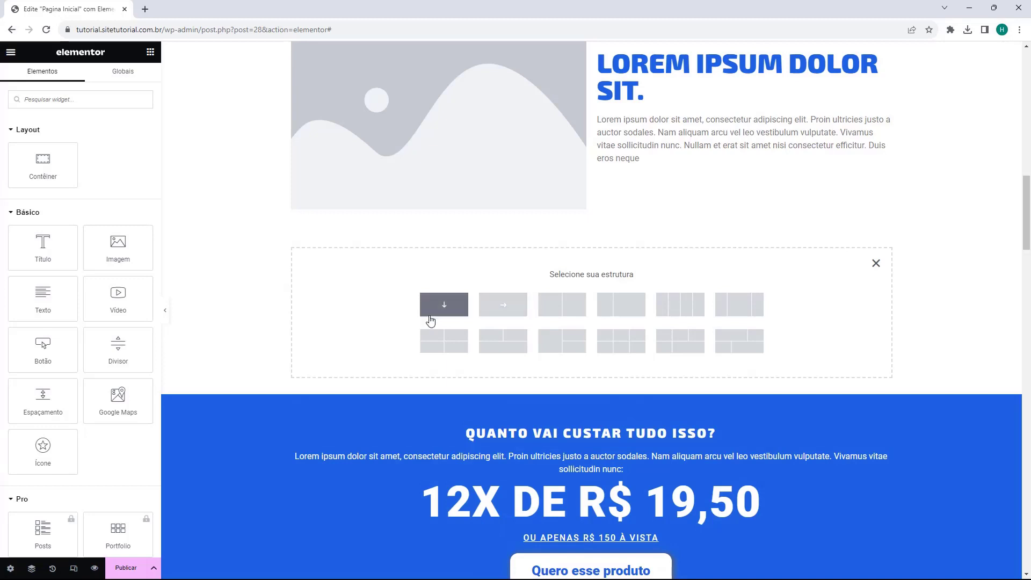
left_click(453, 304)
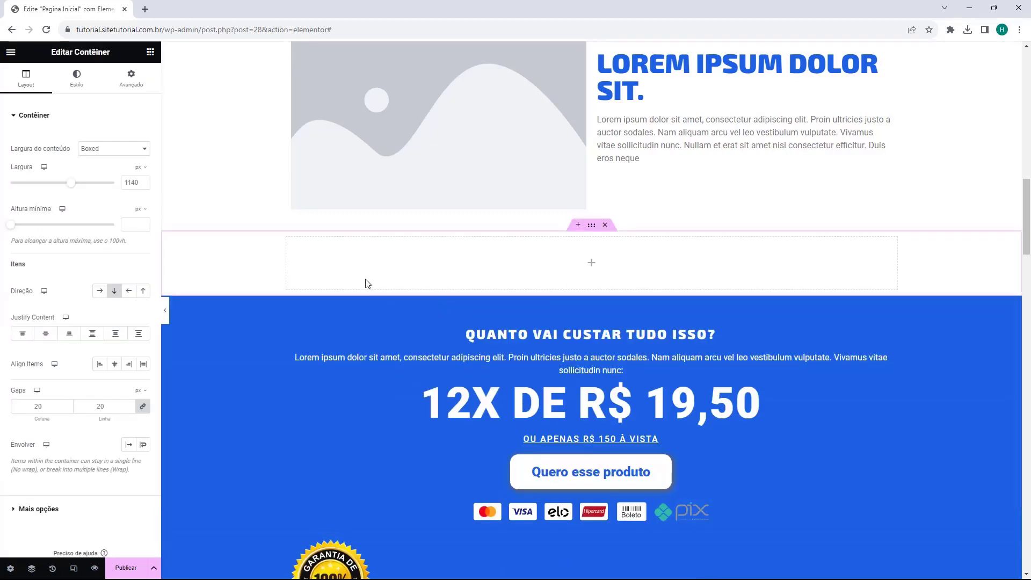
Step: Add a title widget and an image widget to the empty container above the pricing section
left_click(151, 52)
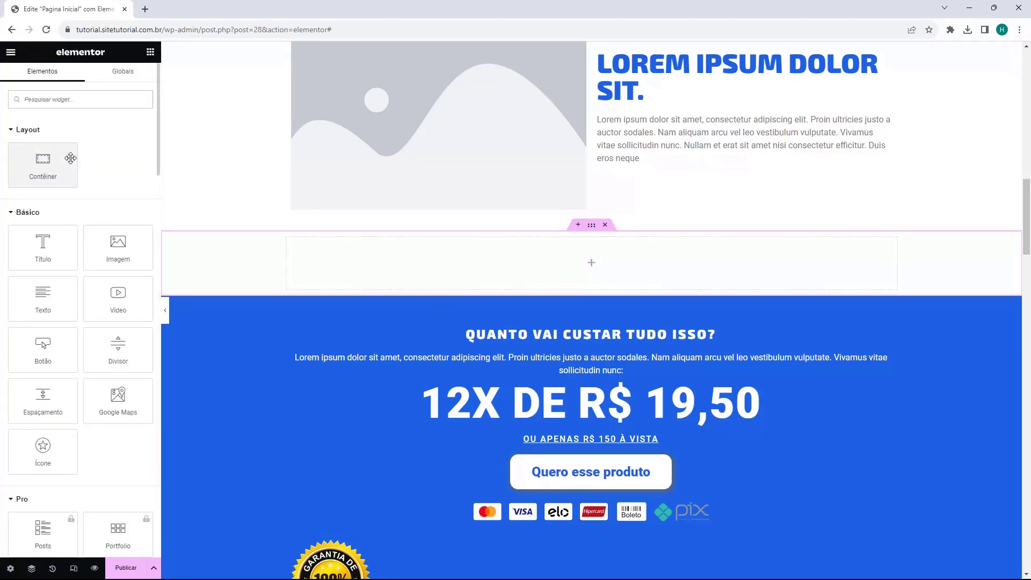
left_click_drag(39, 245, 376, 260)
left_click(151, 53)
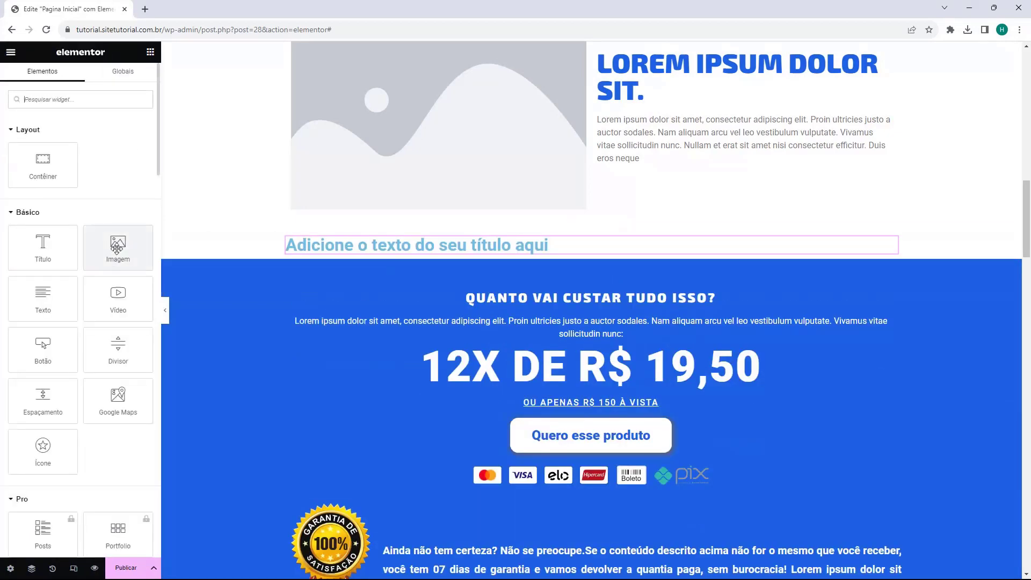
left_click_drag(115, 241, 301, 261)
scroll(196, 274, "down", 6)
Step: Add a video widget below the placeholder image and a button widget below the video
left_click(151, 52)
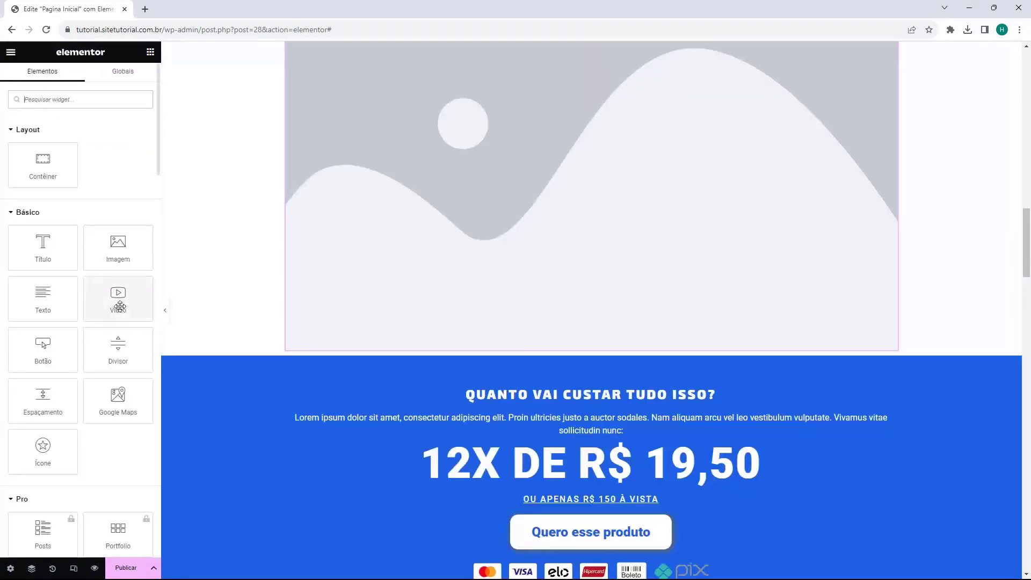
left_click_drag(117, 296, 344, 346)
left_click(150, 52)
scroll(591, 268, "down", 6)
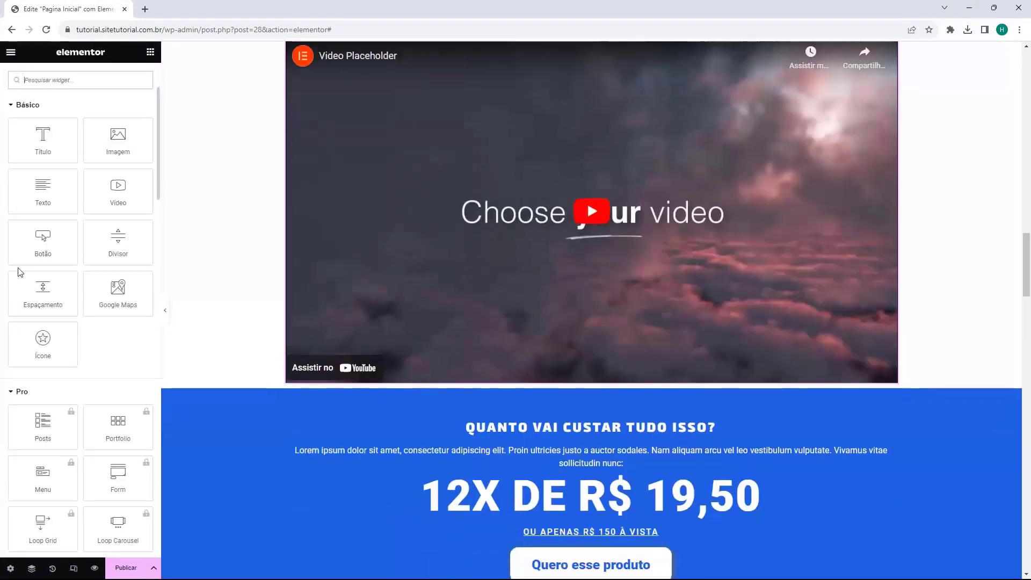
left_click_drag(43, 241, 395, 370)
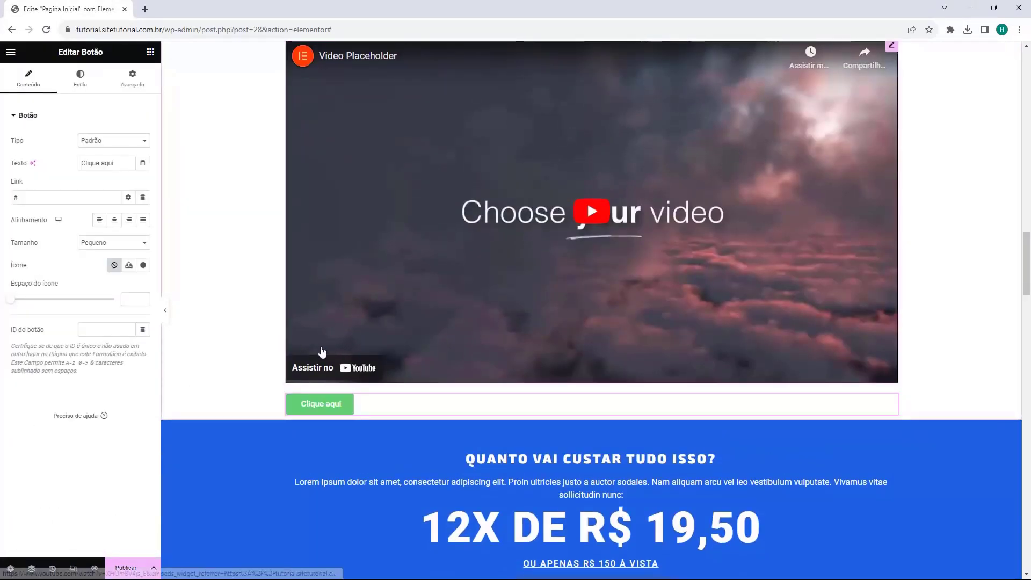
Step: Undo the title, image, video and button additions in the new container
scroll(322, 355, "up", 15)
scroll(489, 398, "down", 3)
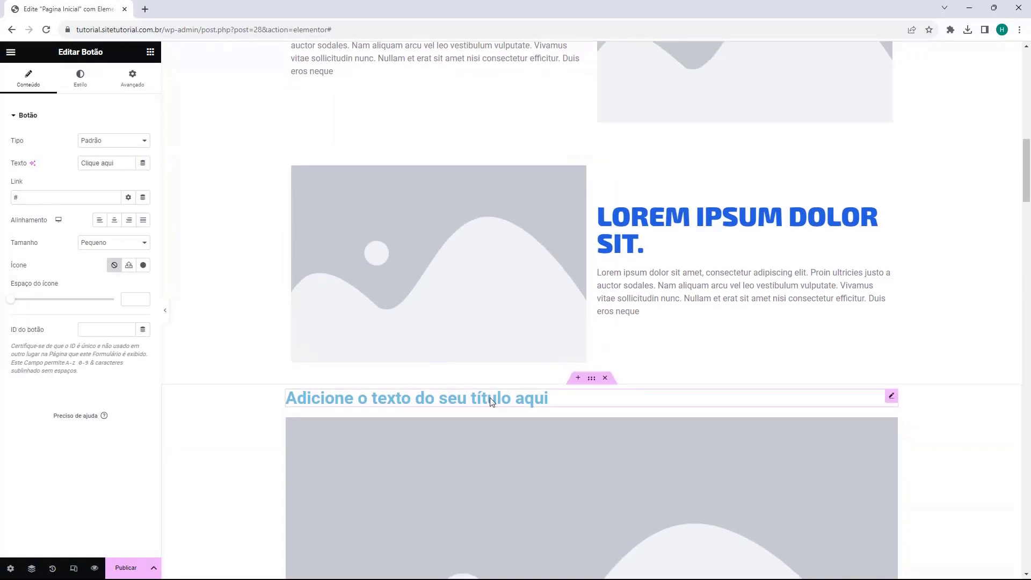
key("ctrl+z")
Step: Examine the available widgets, collapsing the Pro category and going through the Geral category down to Caminho do texto
scroll(61, 224, "down", 3)
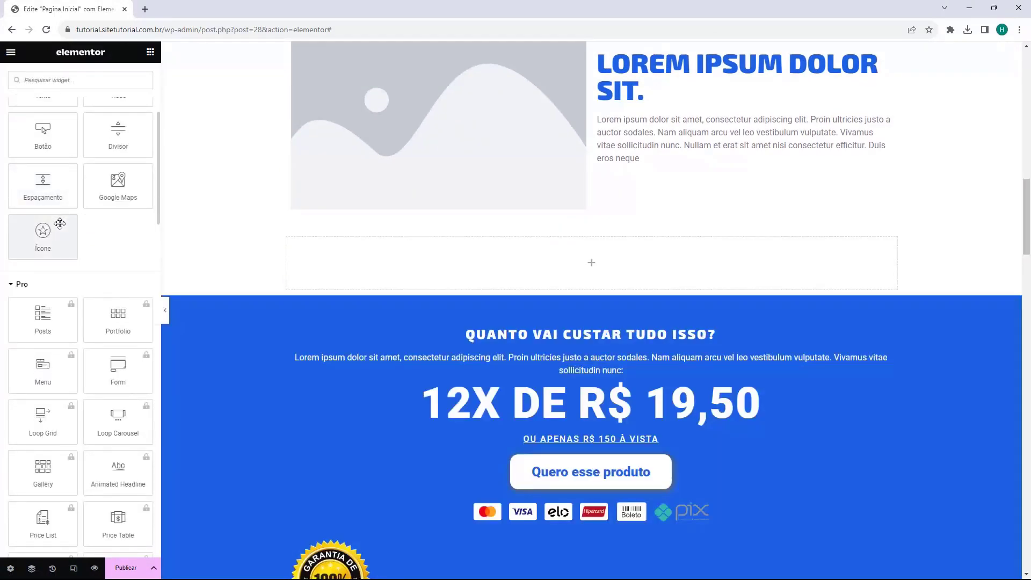
scroll(60, 223, "down", 1)
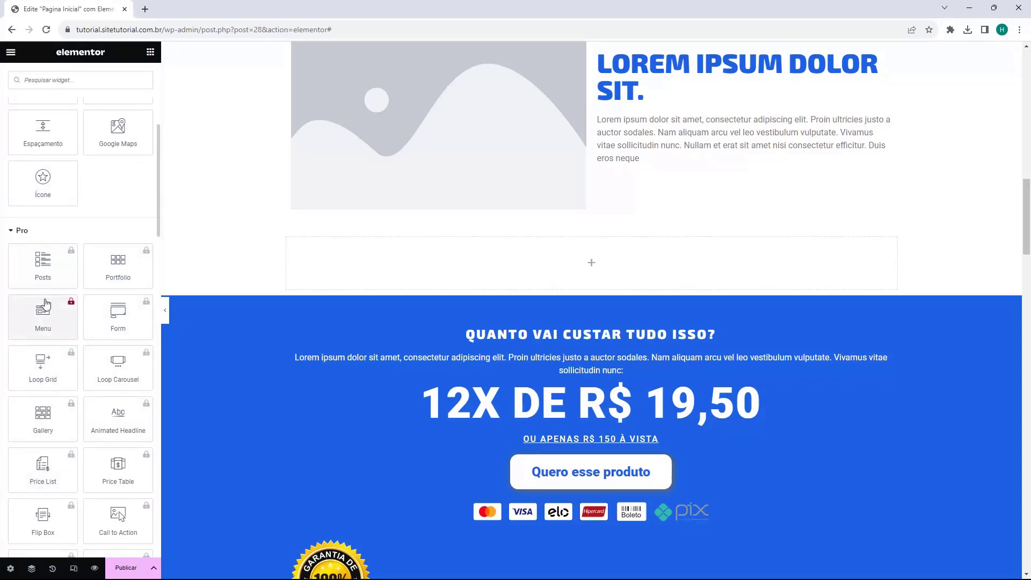
left_click(18, 230)
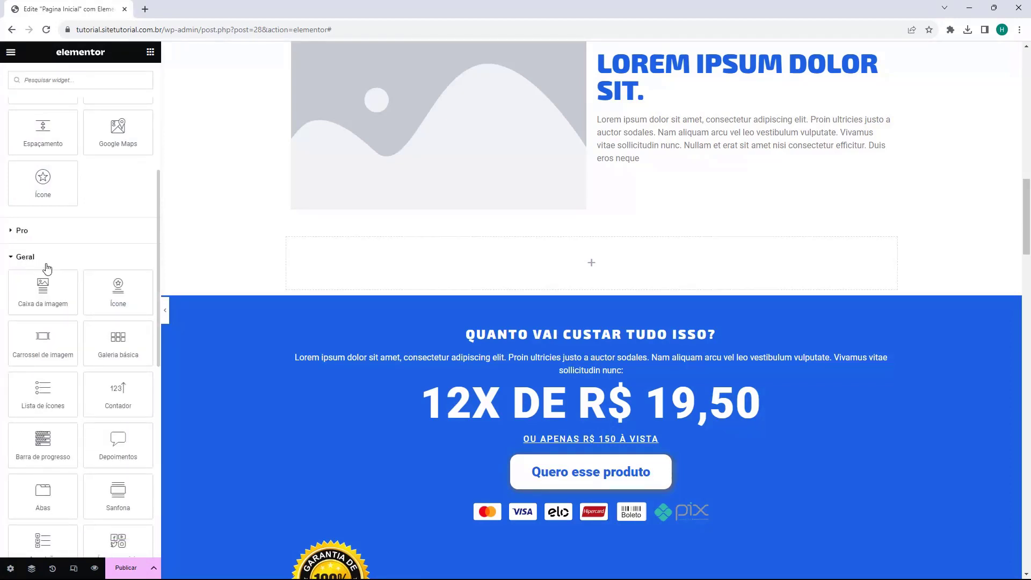
scroll(49, 263, "down", 2)
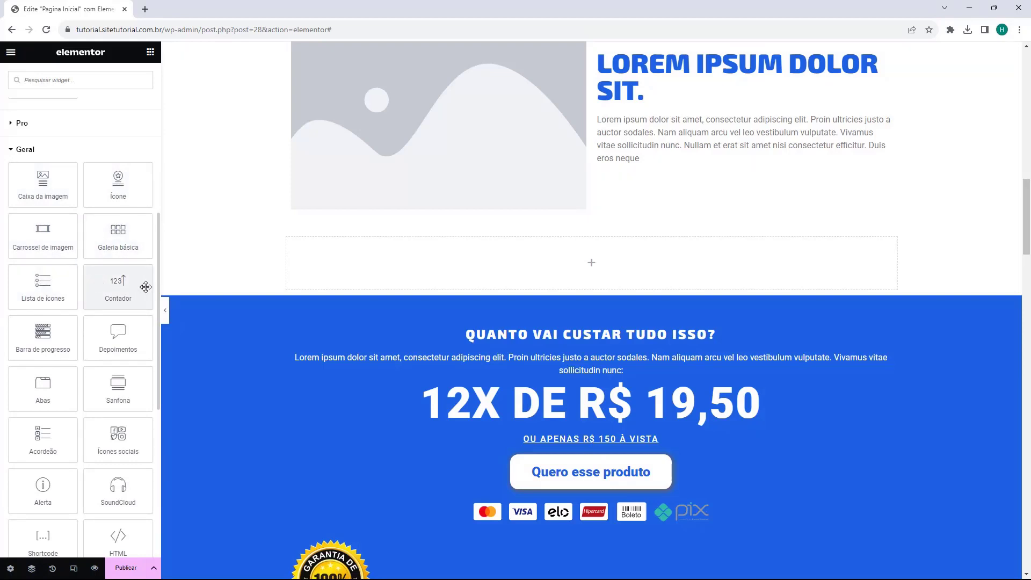
scroll(33, 319, "down", 1)
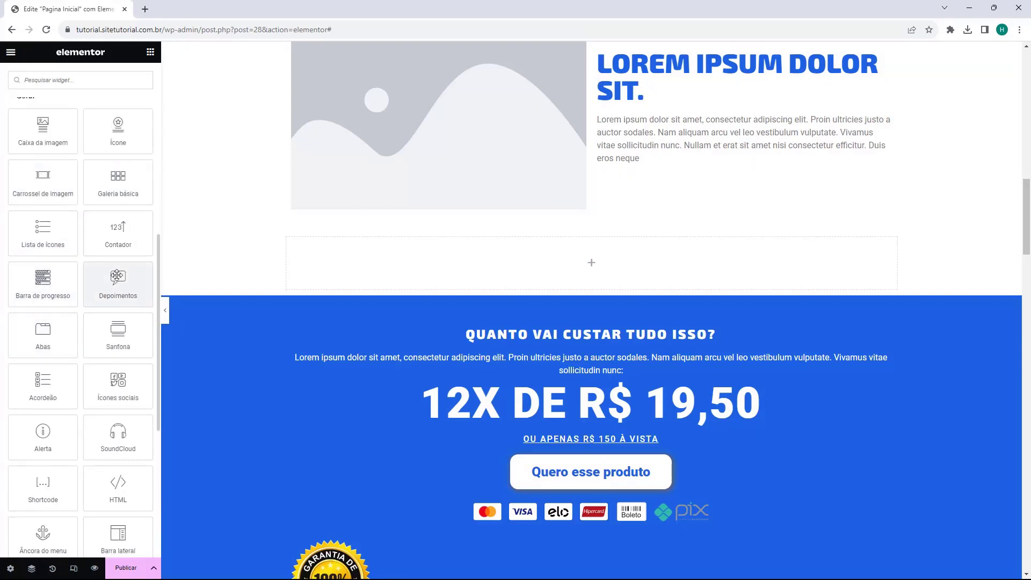
scroll(54, 321, "down", 2)
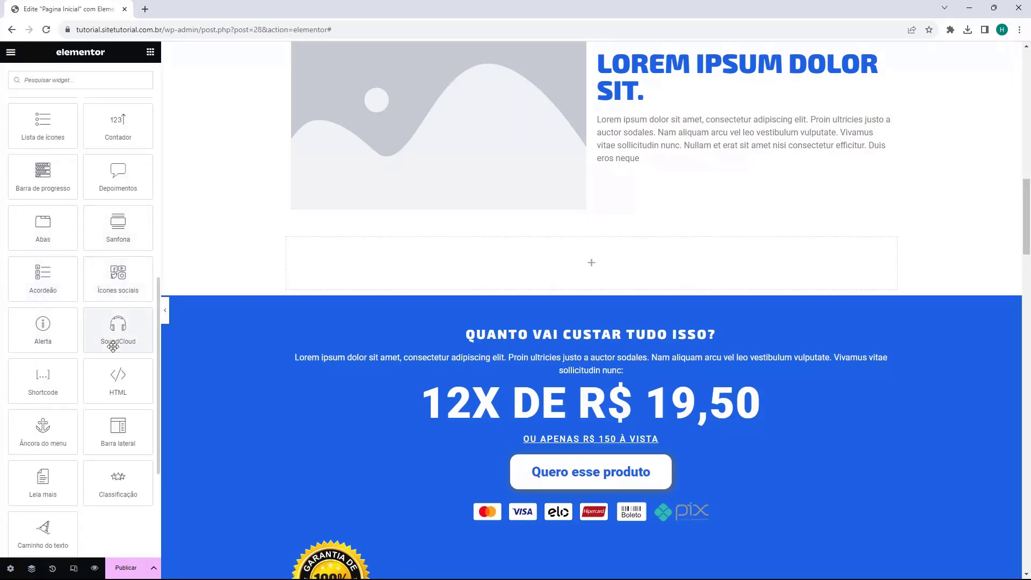
scroll(94, 325, "down", 1)
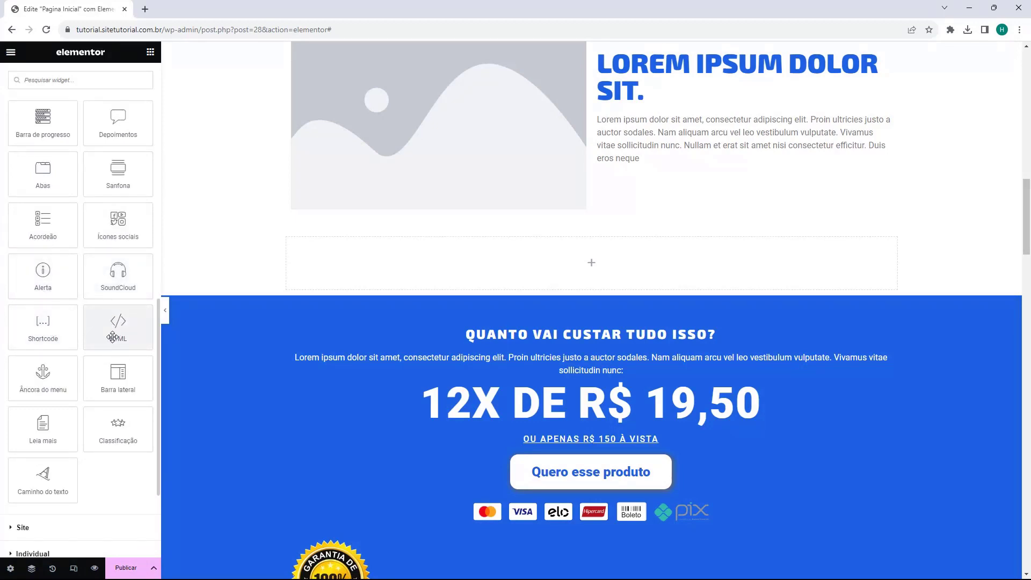
scroll(116, 333, "down", 1)
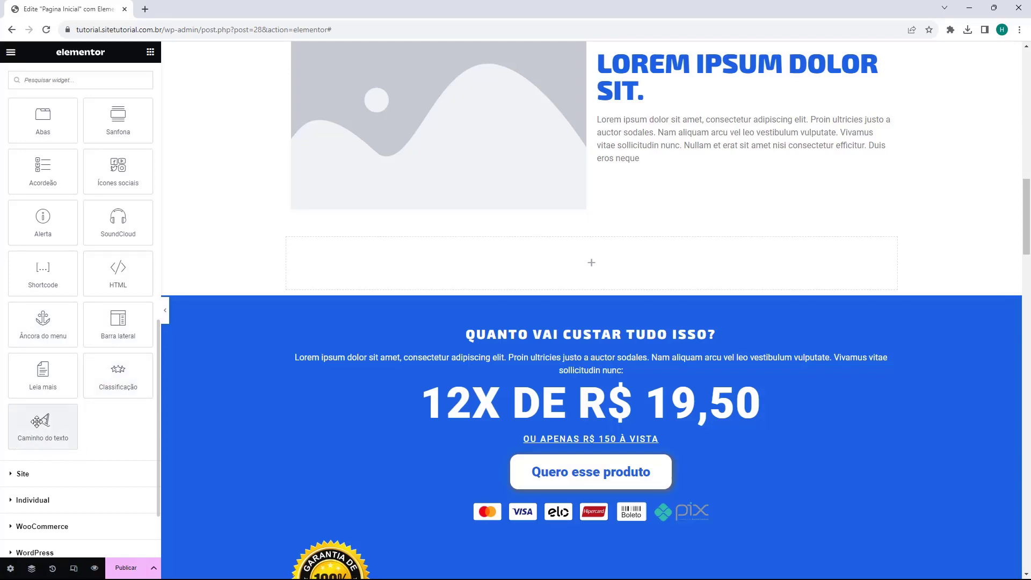
Step: Add a title widget to the empty container above the pricing section and examine its text and size settings
scroll(340, 257, "up", 2)
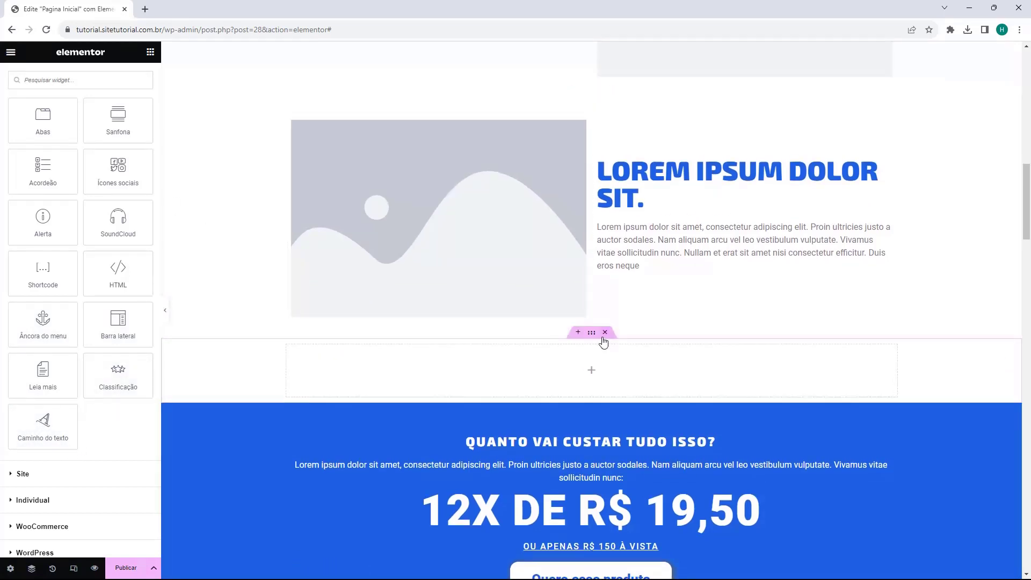
scroll(81, 268, "up", 10)
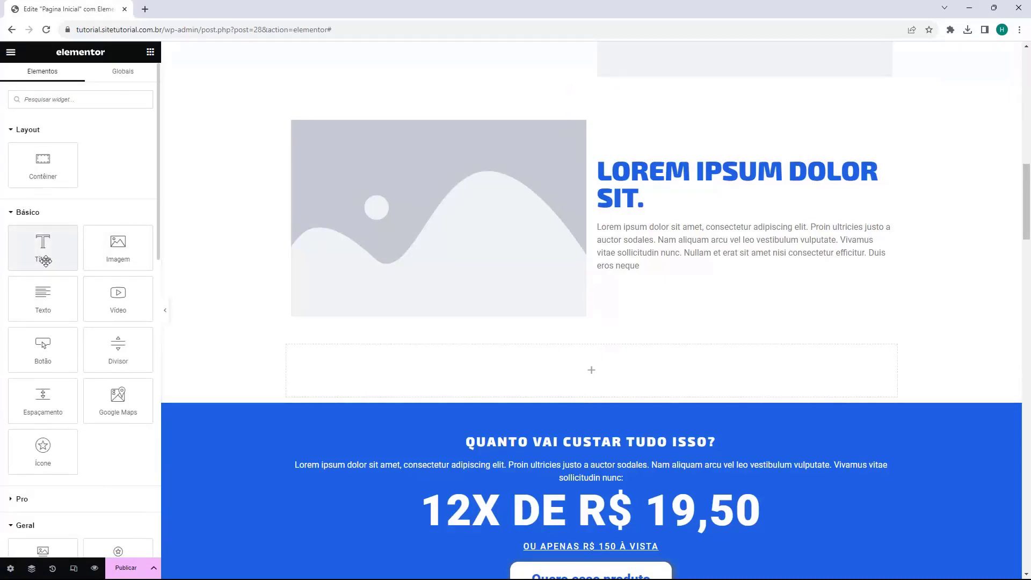
left_click_drag(45, 261, 403, 376)
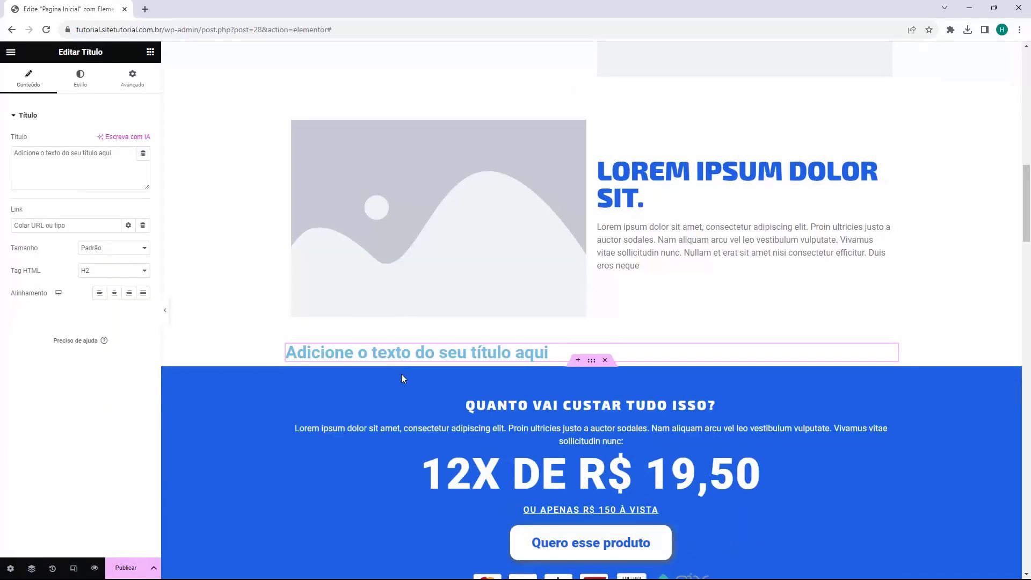
triple_click(52, 167)
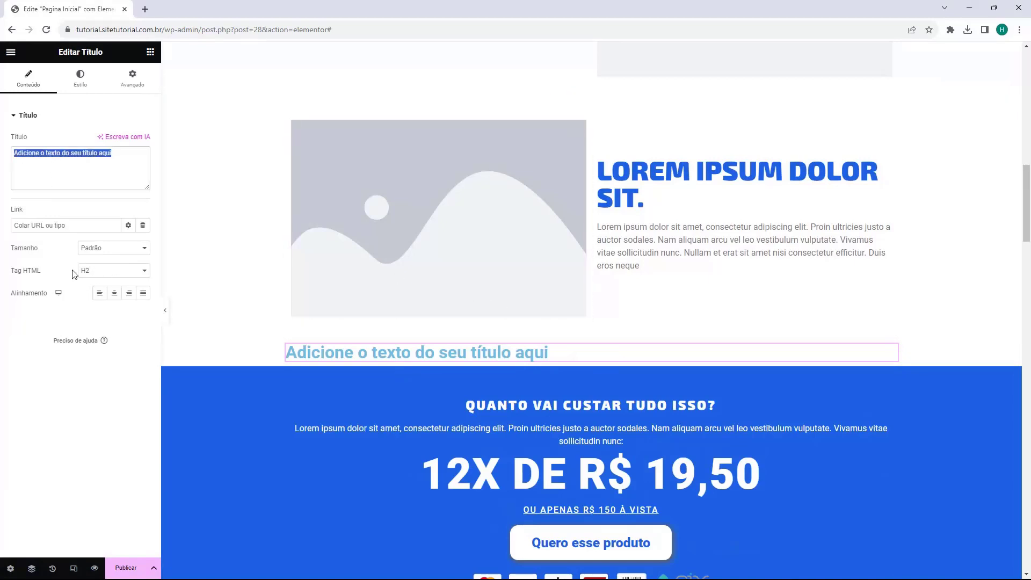
left_click(54, 254)
left_click_drag(16, 254, 80, 252)
Step: Try the Pequeno and GG sizes on the new title, then set its size to Pequeno
left_click(111, 247)
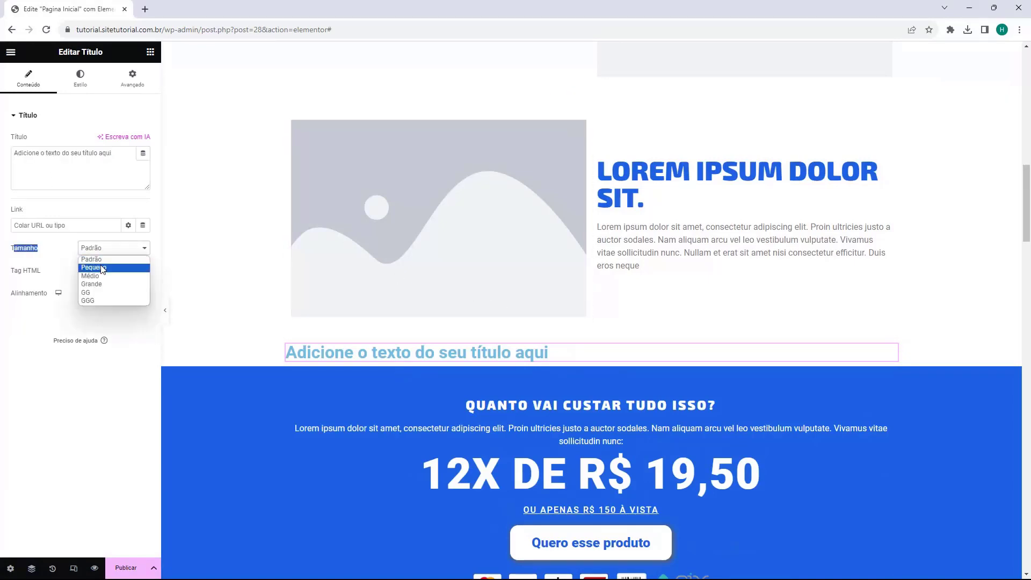
left_click(94, 267)
left_click(110, 248)
left_click(110, 293)
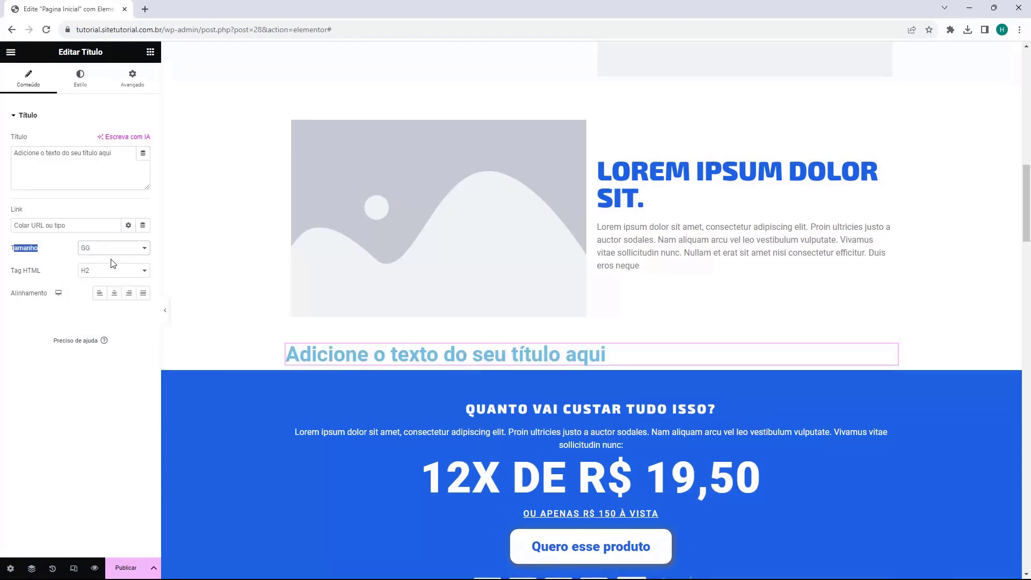
left_click(111, 248)
left_click(111, 267)
Step: Try the H5 tag on the new title, then set its HTML tag to H1 and keep the size Pequeno
left_click(103, 272)
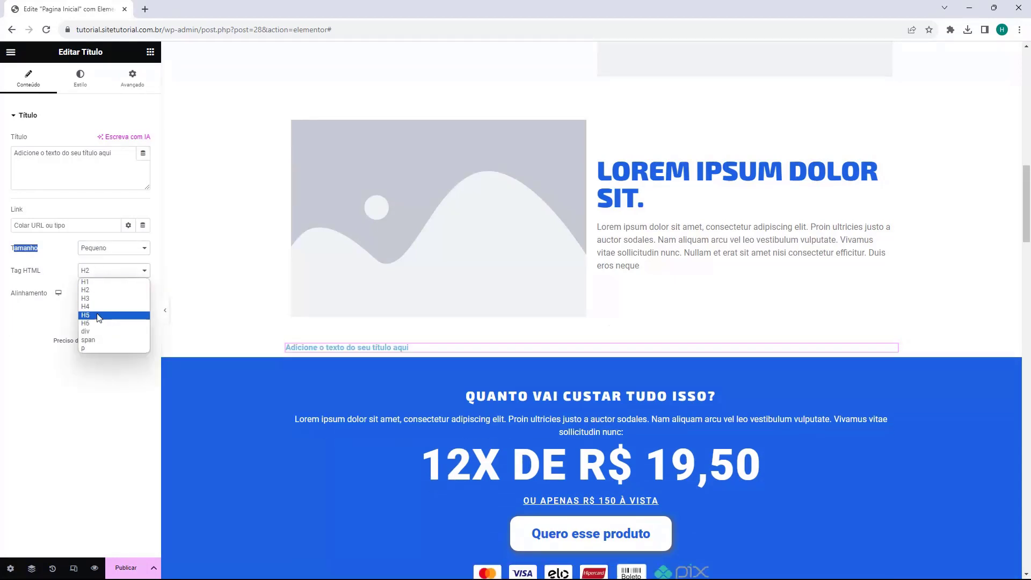
left_click(95, 321)
left_click(112, 271)
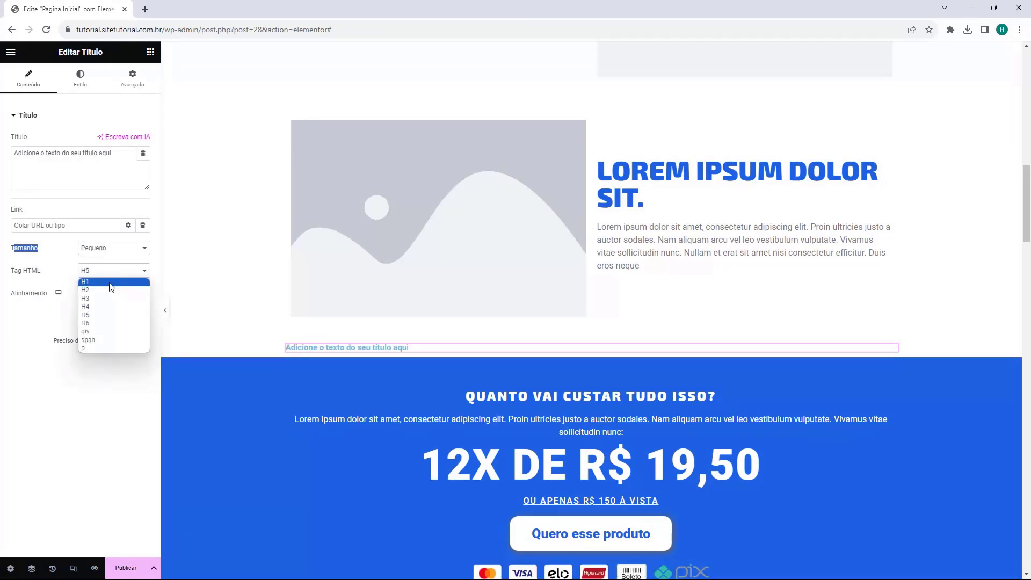
left_click(111, 287)
left_click(111, 249)
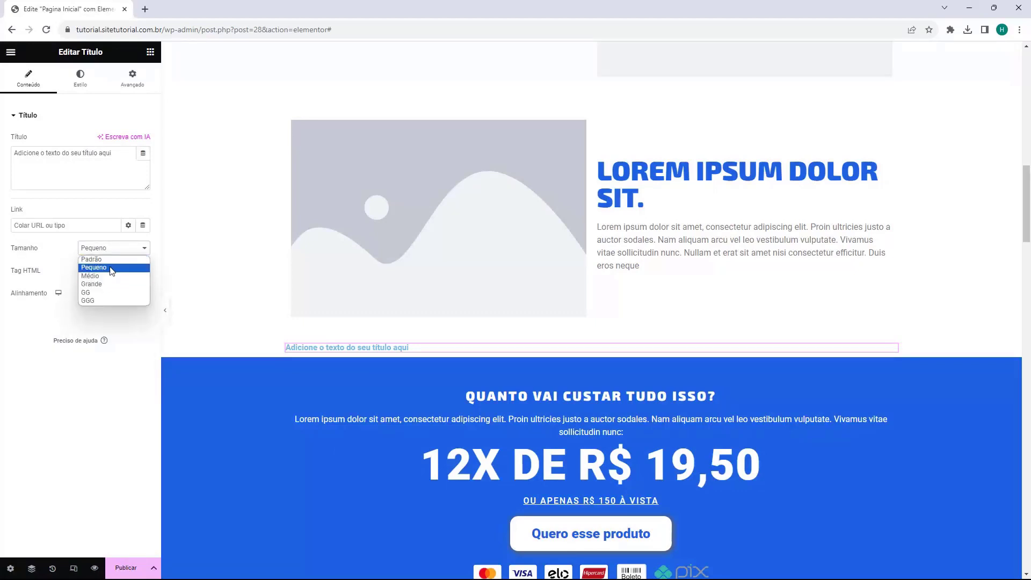
left_click(112, 265)
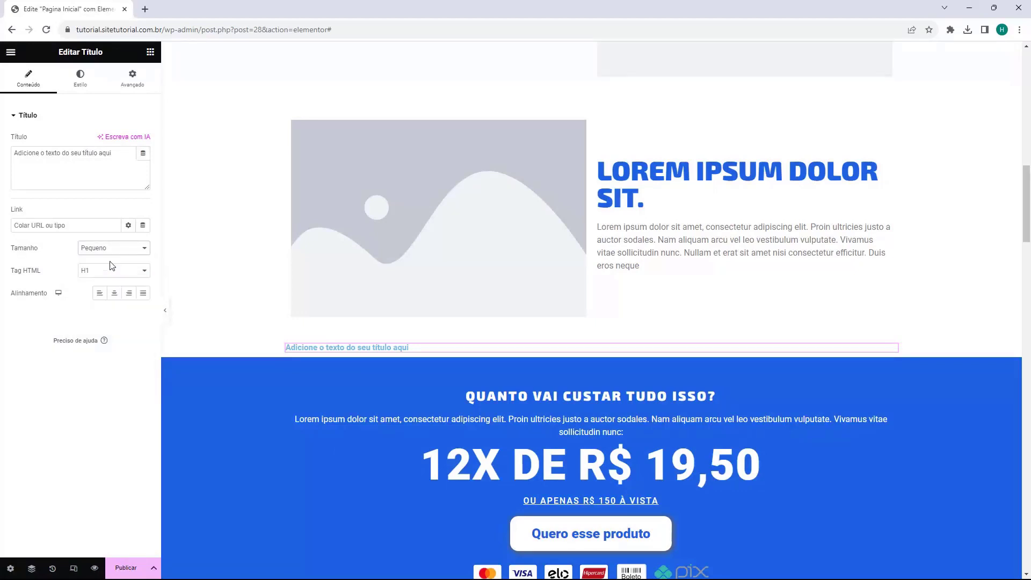
Step: Try the right alignment on the new title, then centre it, with its size set to Padrão
left_click(114, 294)
left_click(129, 294)
left_click(129, 298)
left_click(115, 293)
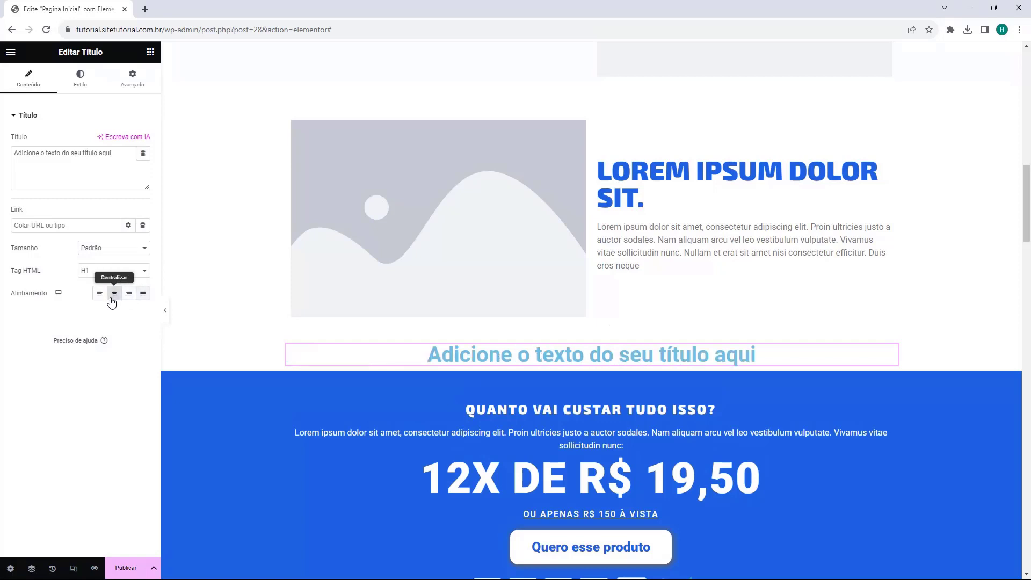
Step: Set the new title's text colour to black
left_click(81, 81)
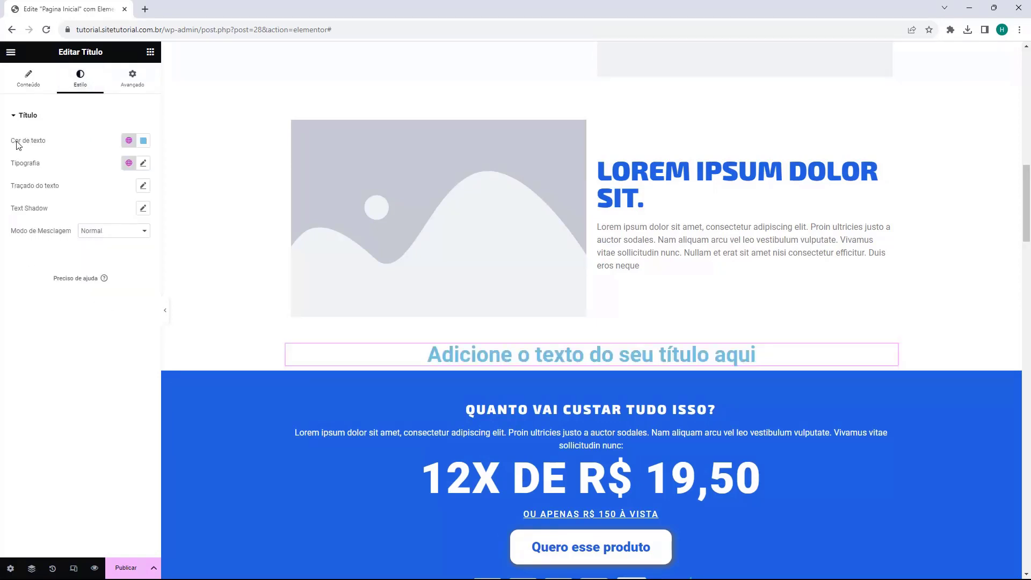
left_click(143, 140)
left_click(136, 214)
left_click_drag(136, 213, 172, 211)
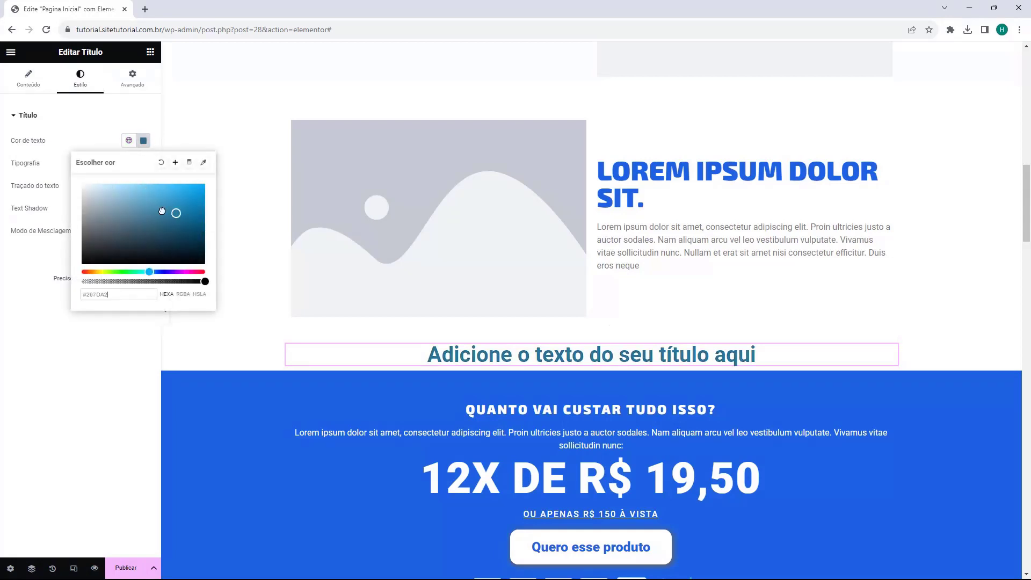
left_click(27, 114)
left_click(30, 115)
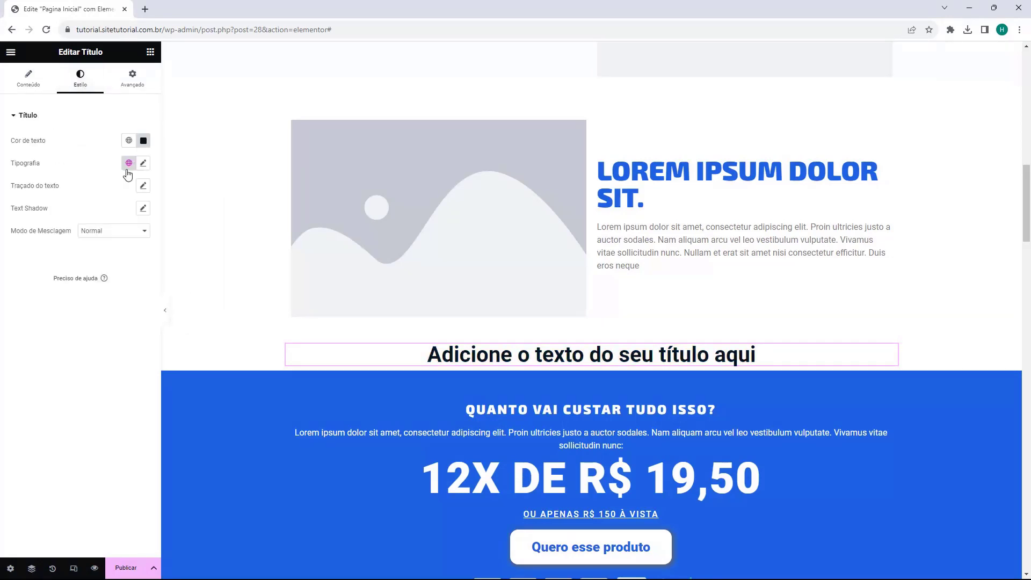
Step: Set the title's typography to the Road Rage font, size 60 px and weight 100 (Fino), after trying weight 900 (Preto)
left_click(143, 164)
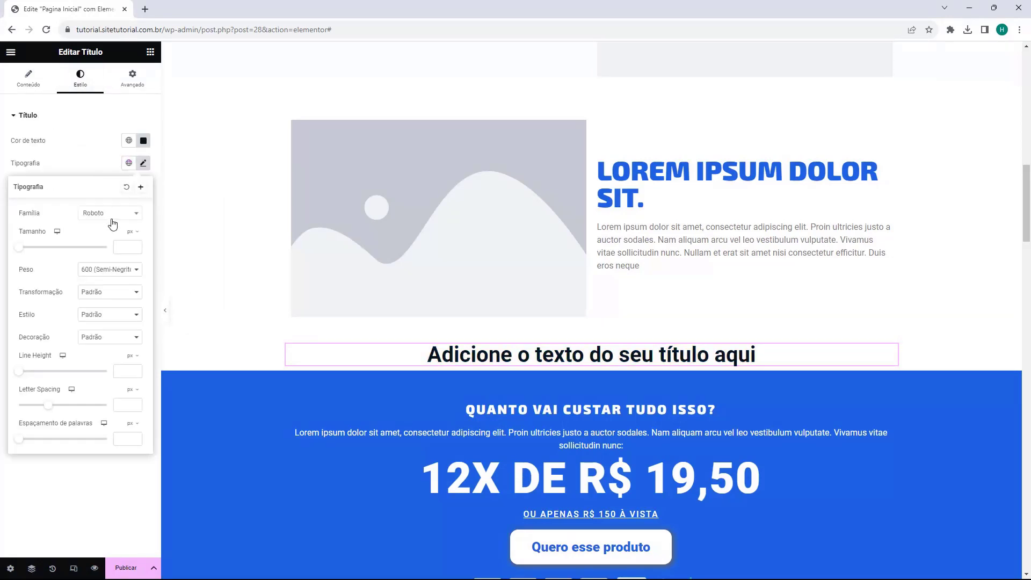
left_click(88, 275)
left_click(102, 334)
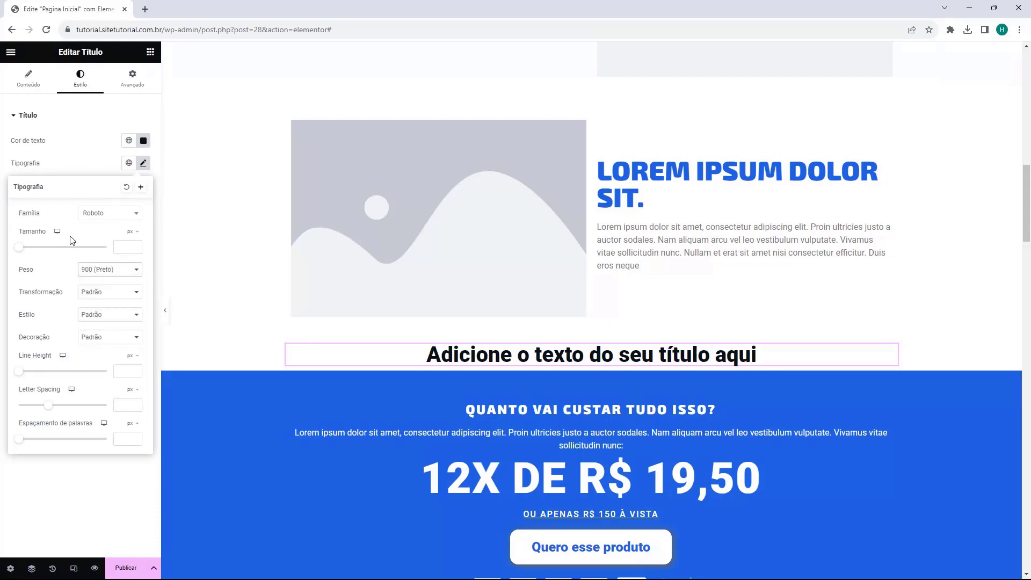
left_click(110, 213)
left_click(97, 265)
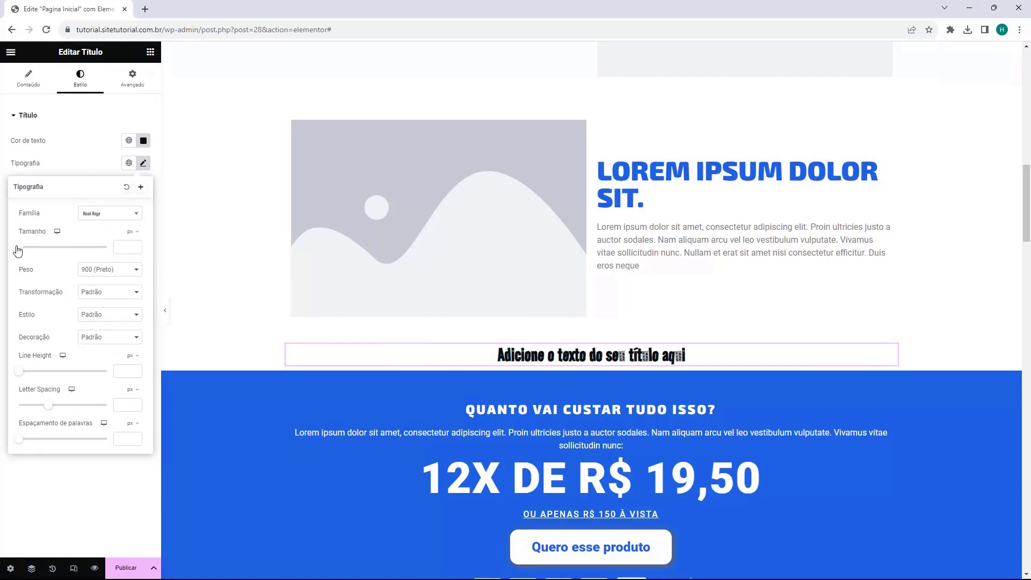
left_click_drag(17, 251, 45, 254)
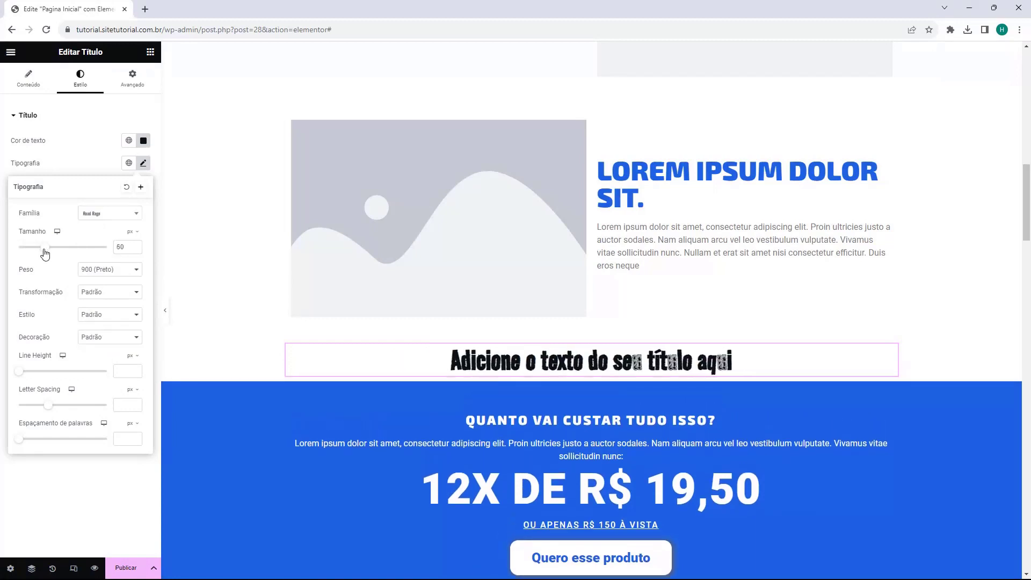
left_click(89, 274)
left_click(96, 295)
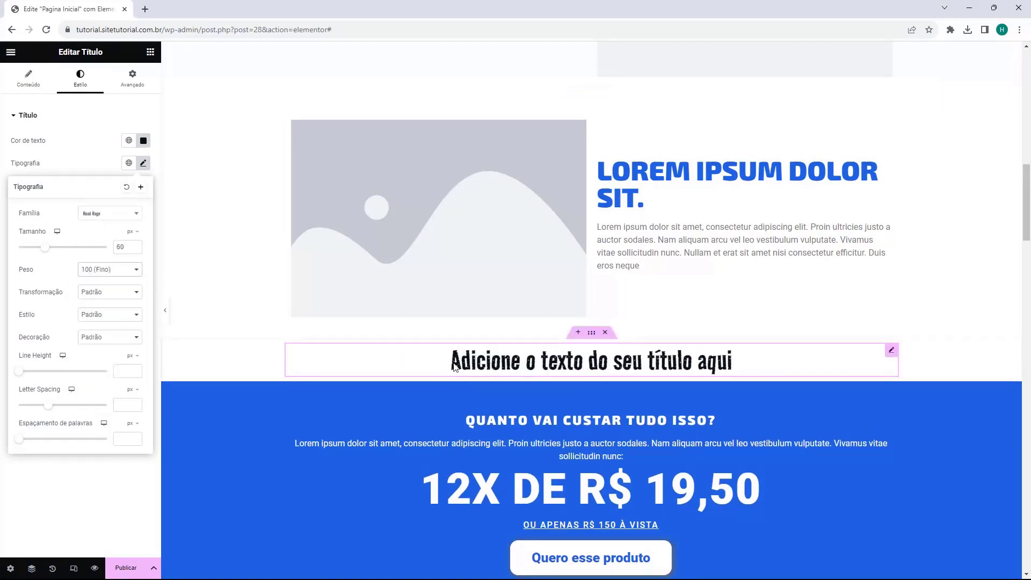
Step: Try the Maiúsculas and Minúsculas transformations on the title, then set its transformation to Capitalizar
left_click(91, 292)
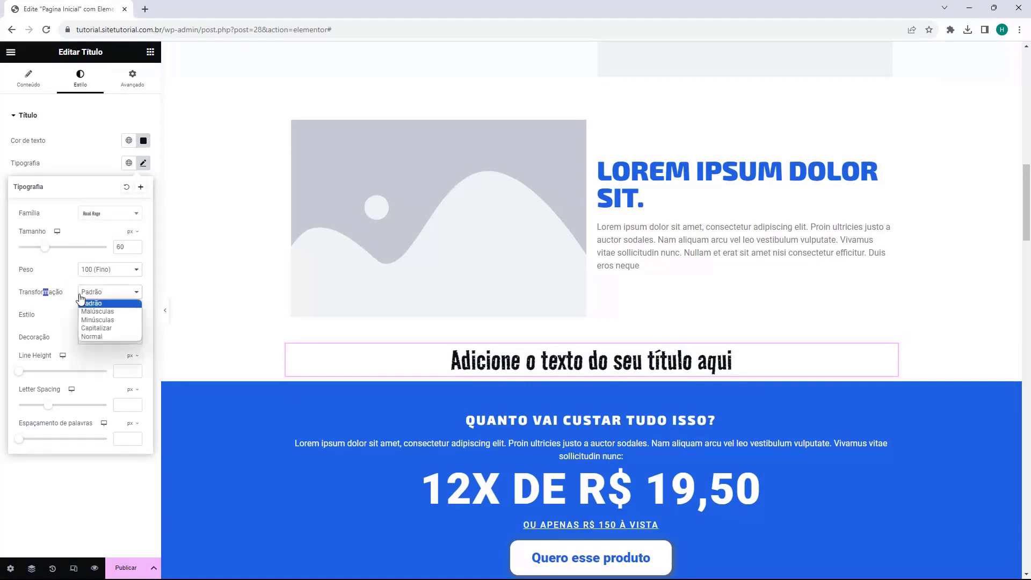
left_click(97, 312)
left_click(100, 294)
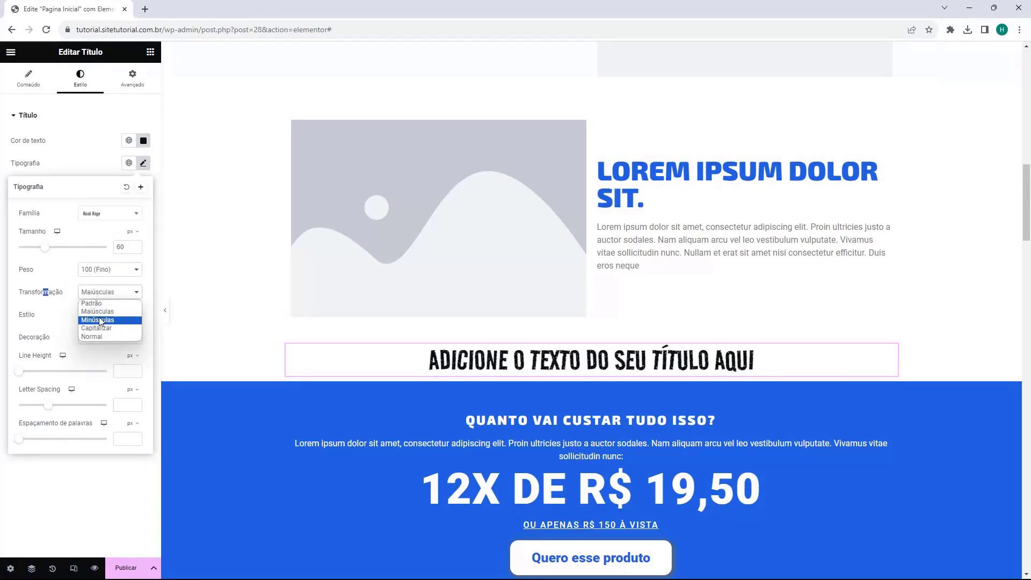
left_click(101, 320)
left_click(104, 293)
left_click(108, 328)
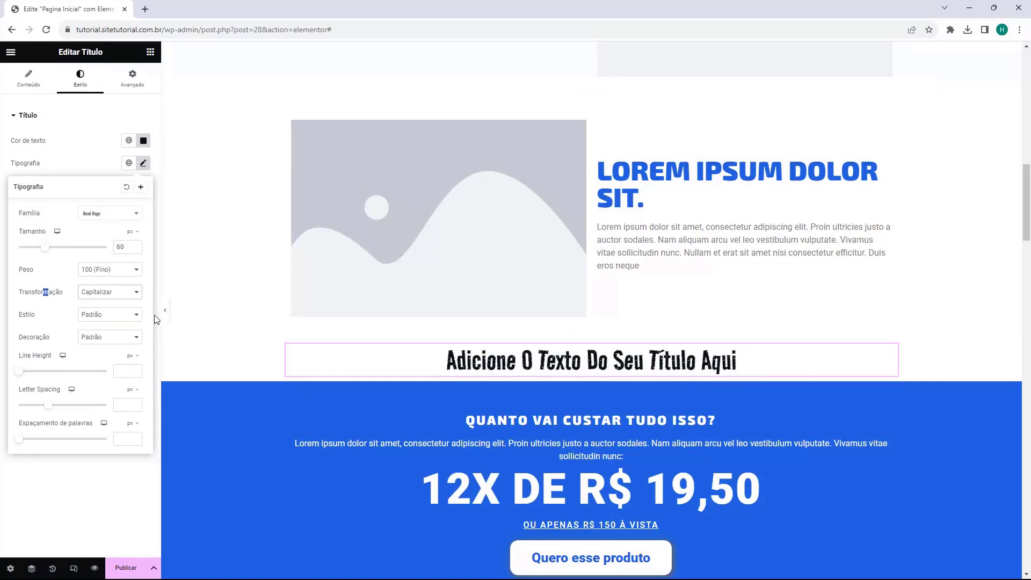
Step: Try the Linha superior and Tachado decorations on the title, then return its decoration to Padrão
left_click(105, 339)
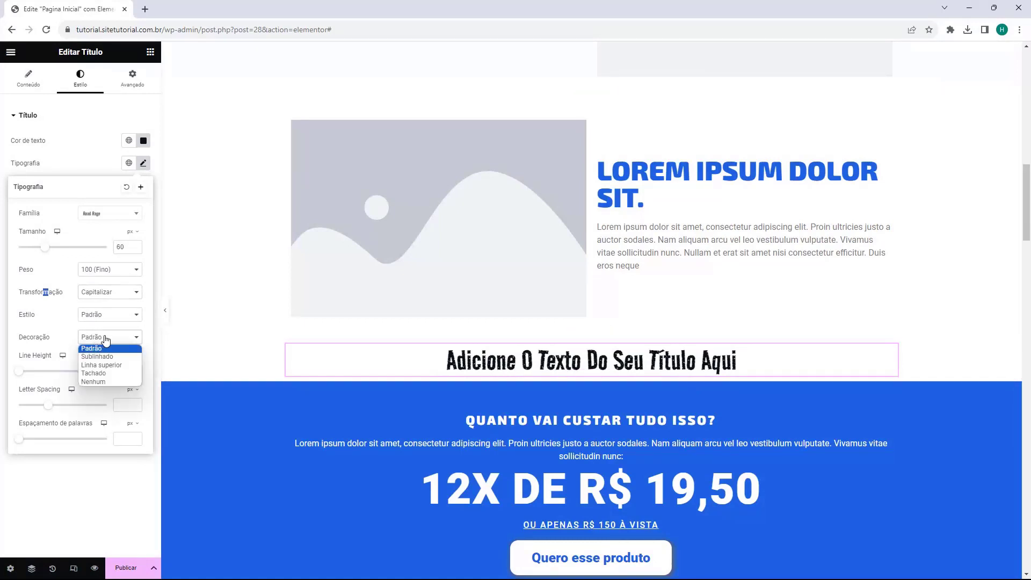
left_click(111, 365)
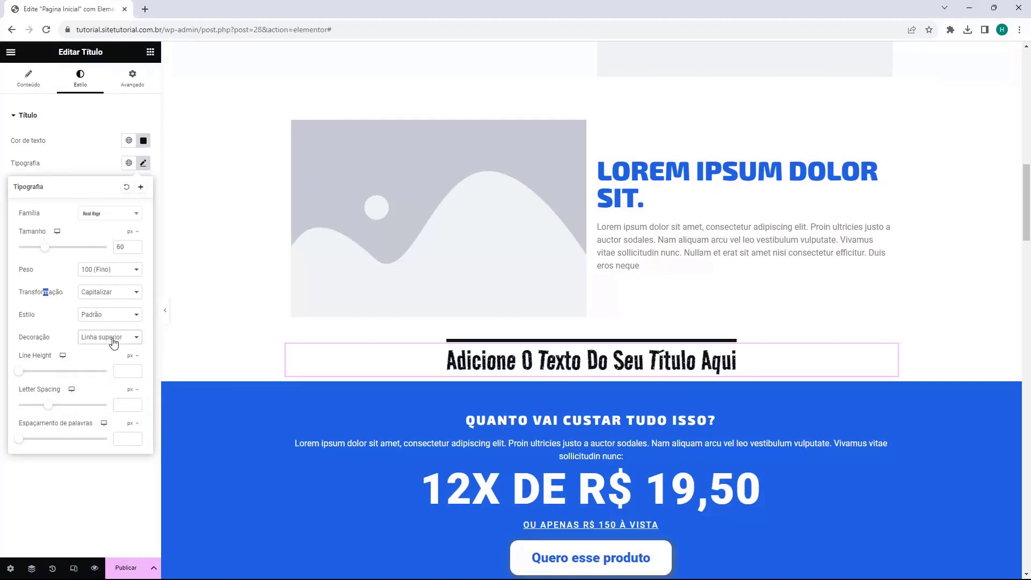
left_click(114, 341)
left_click(116, 374)
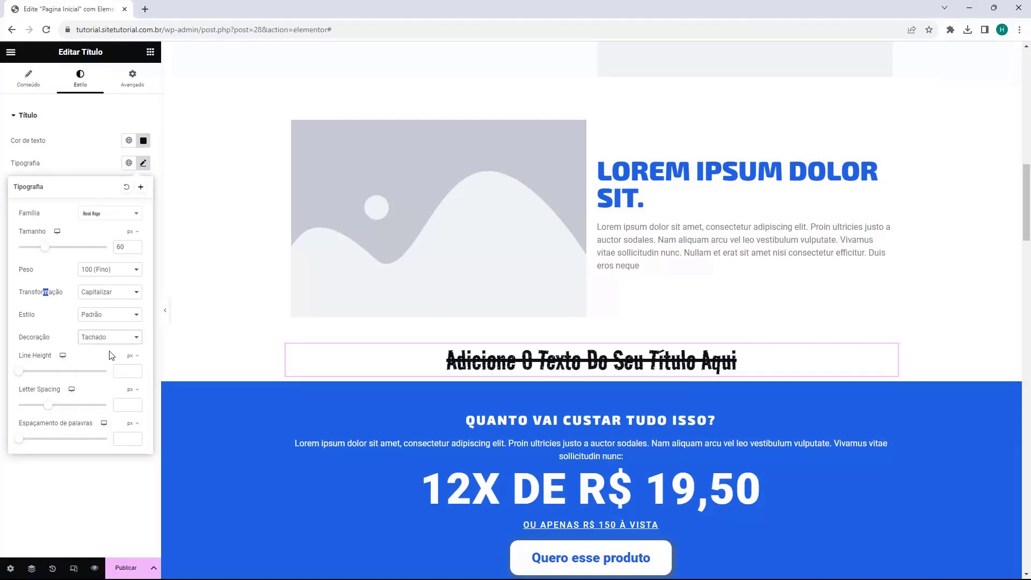
left_click(112, 338)
left_click(108, 349)
Step: Set the title's line height to 52 px, letter spacing to 5 px and word spacing to 10 px
left_click_drag(19, 371, 77, 407)
mouse_move(19, 439)
left_mouse_down()
mouse_move(47, 442)
mouse_move(32, 445)
left_mouse_up()
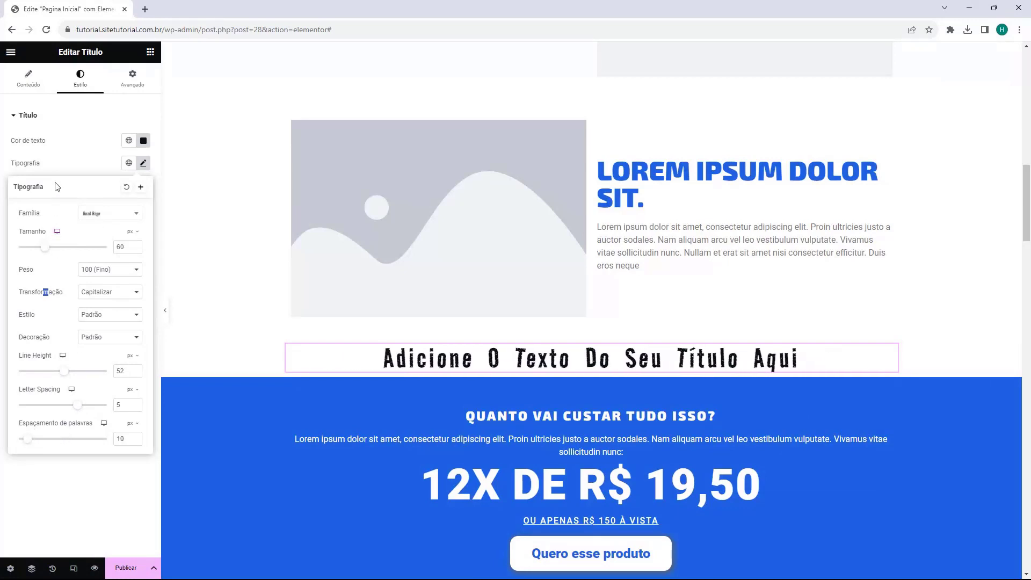
left_click(61, 160)
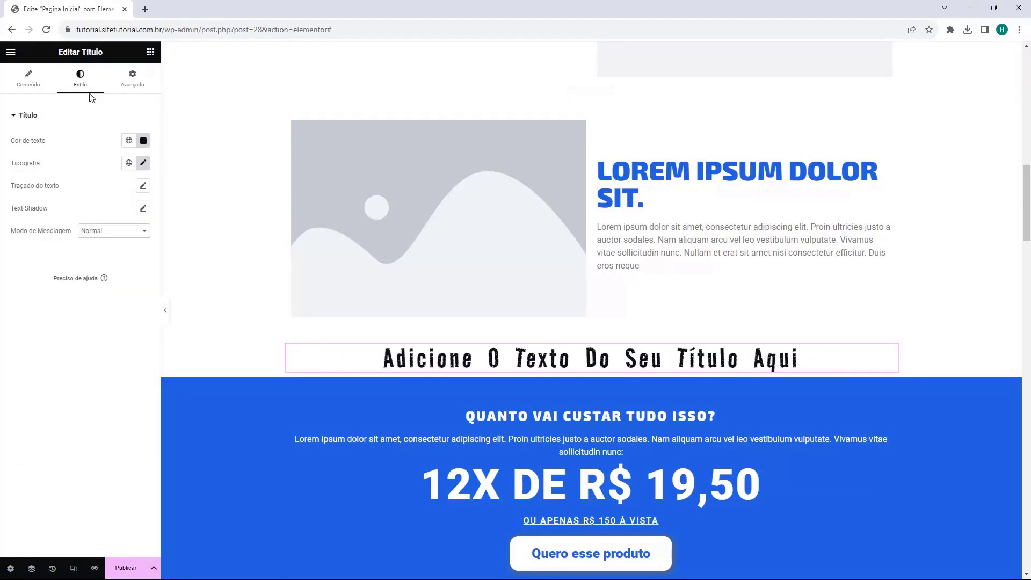
Step: Try the Fade In Down entrance animation on the title, then set it to Fade In Left
left_click(129, 84)
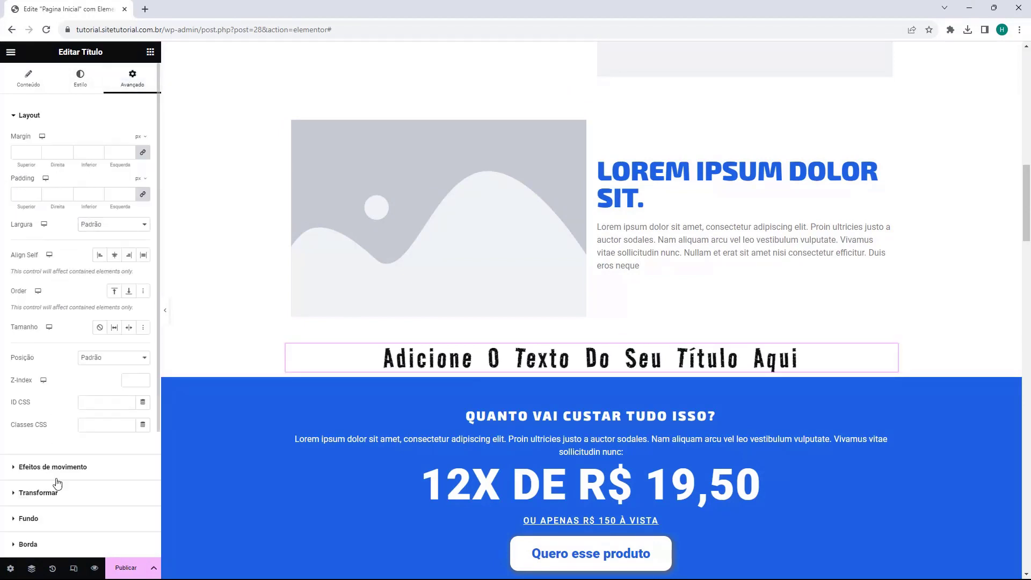
left_click(32, 115)
left_click(60, 151)
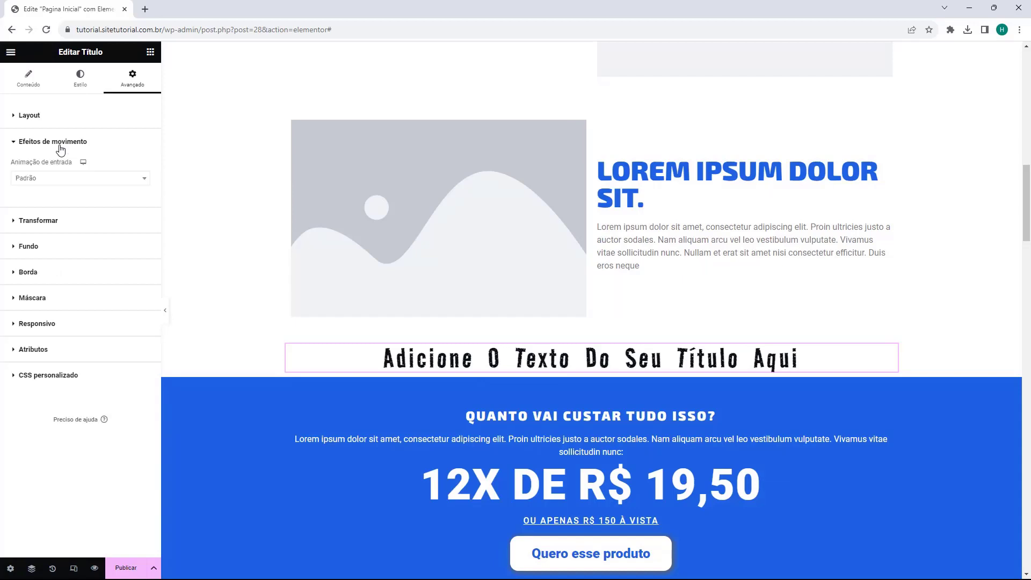
left_click(58, 180)
left_click(58, 243)
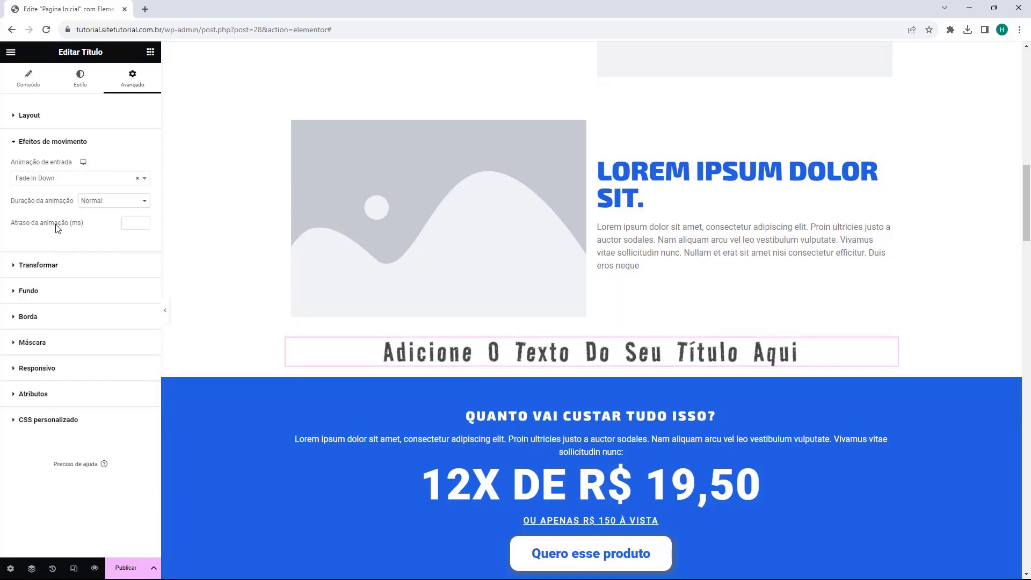
left_click(75, 183)
left_click(65, 255)
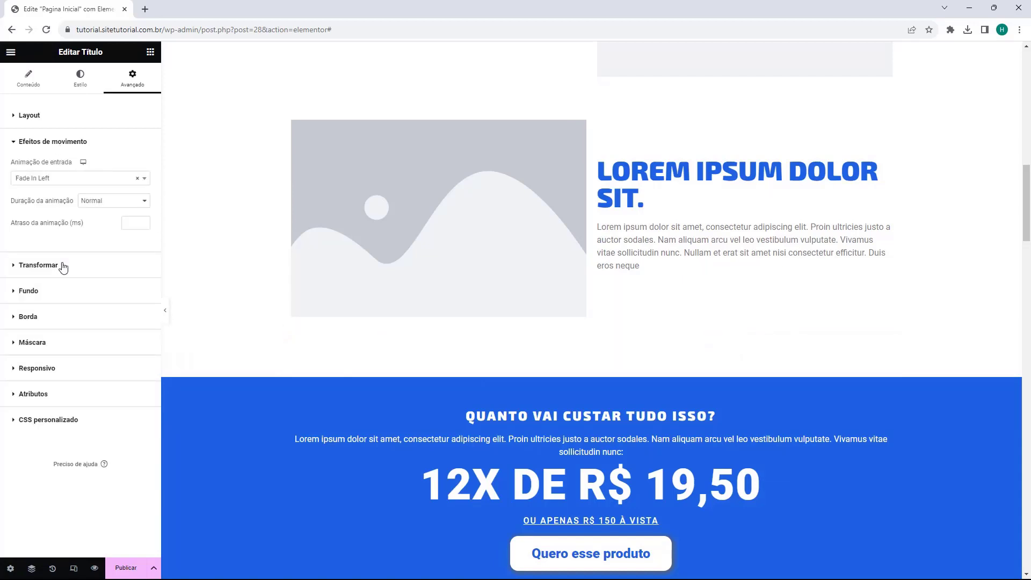
left_click(81, 181)
left_click(53, 141)
Step: Examine the title's advanced settings for Transformar, Fundo and Borda
left_click(48, 168)
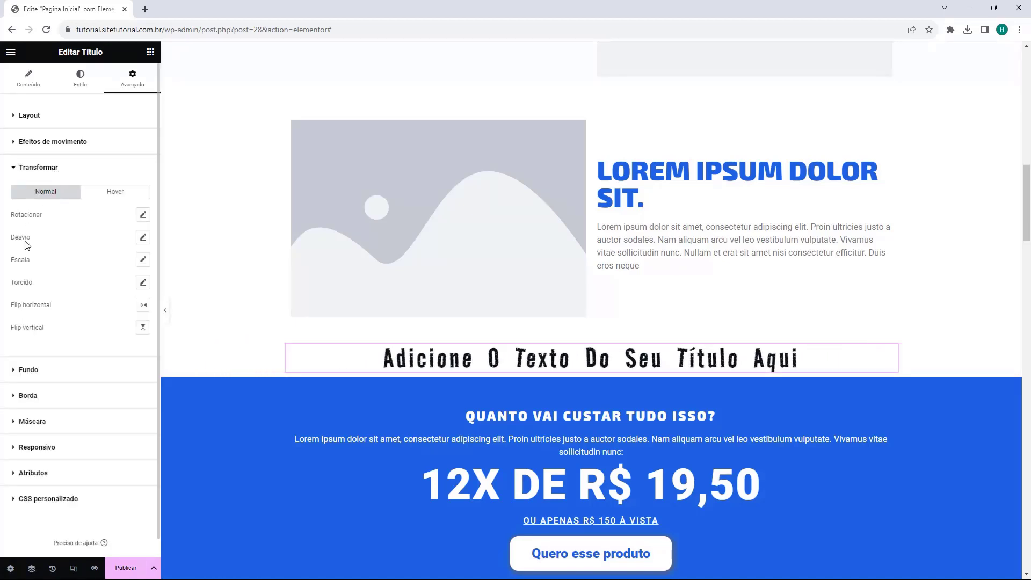
left_click(27, 163)
left_click(47, 194)
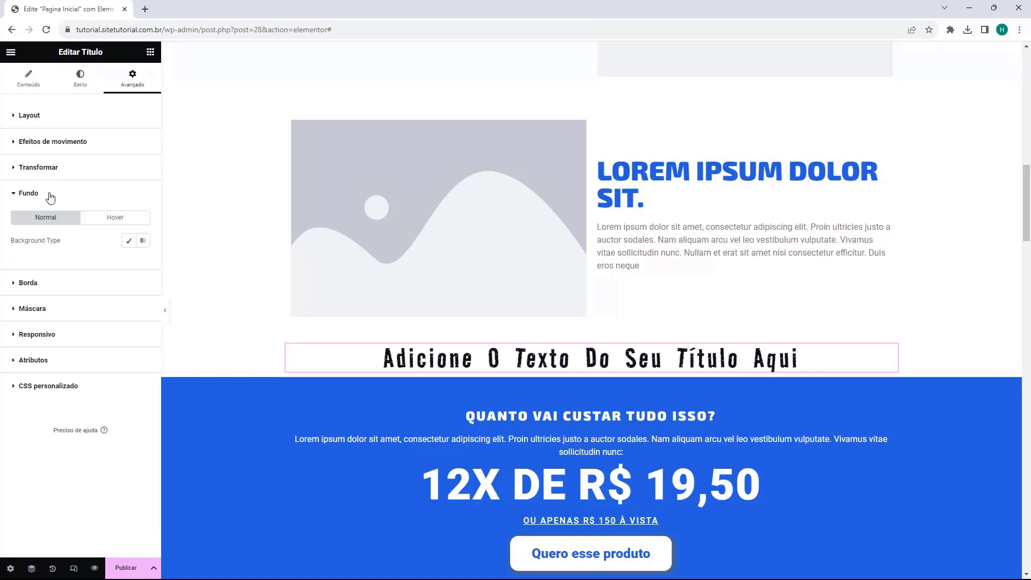
left_click(53, 194)
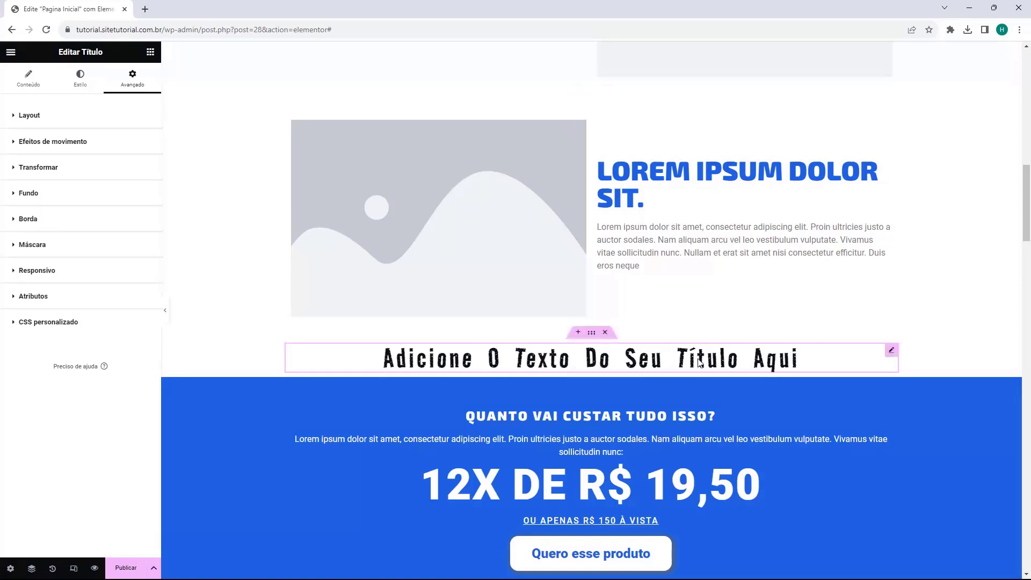
left_click(41, 218)
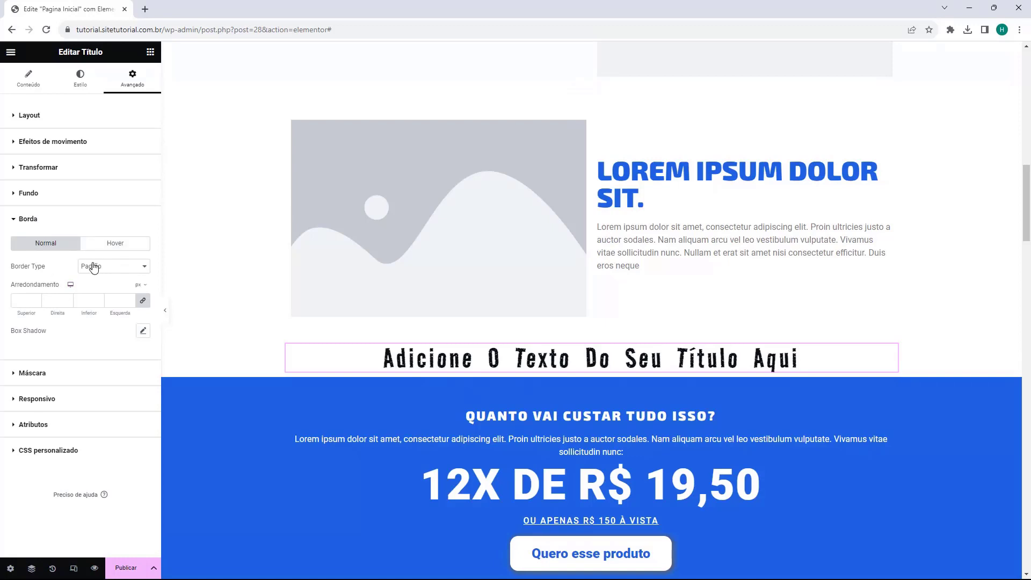
left_click(63, 219)
Step: Delete the container that holds the new title above the pricing section
left_click(38, 84)
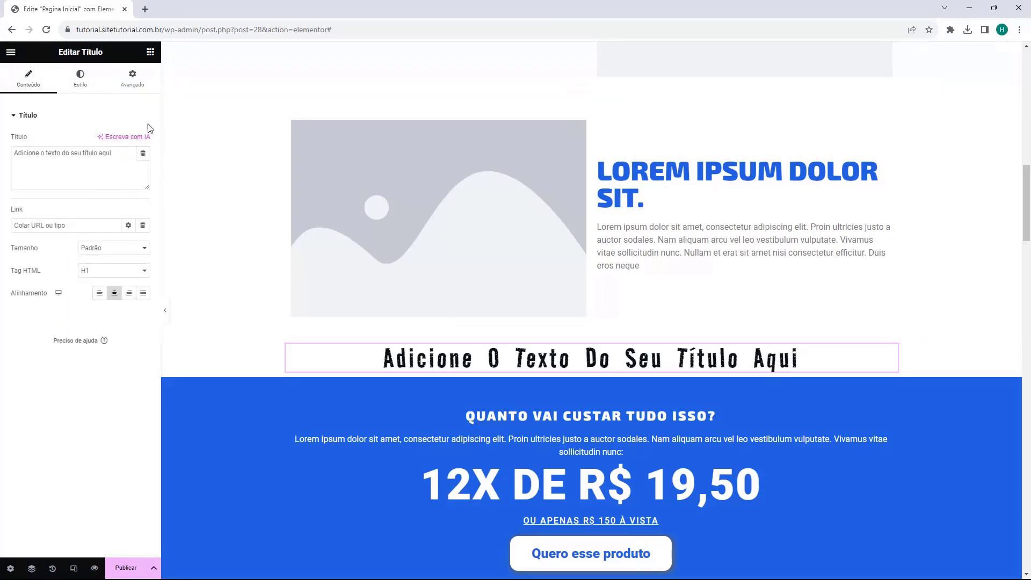
left_click(150, 51)
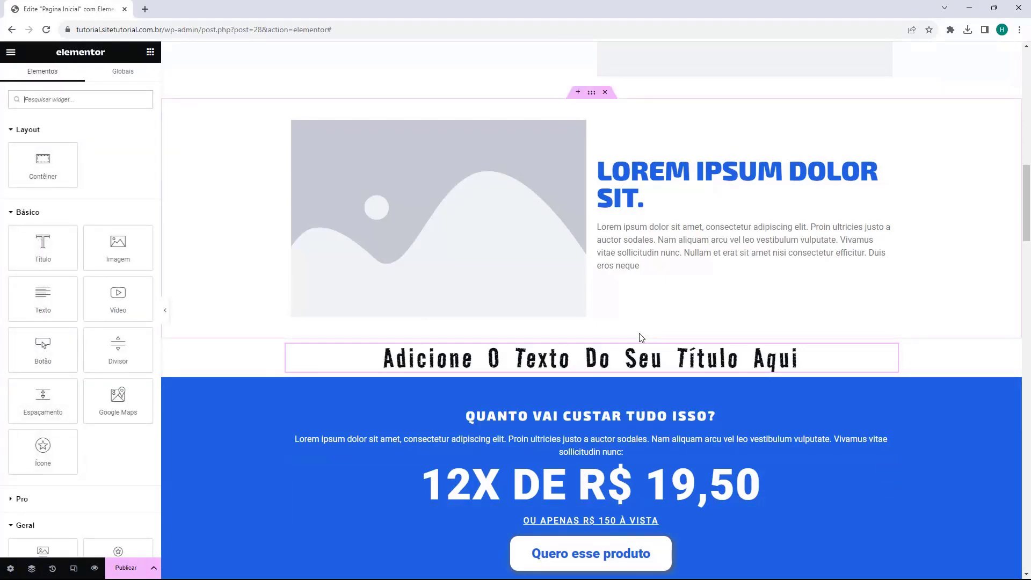
left_click(605, 334)
scroll(533, 404, "down", 10)
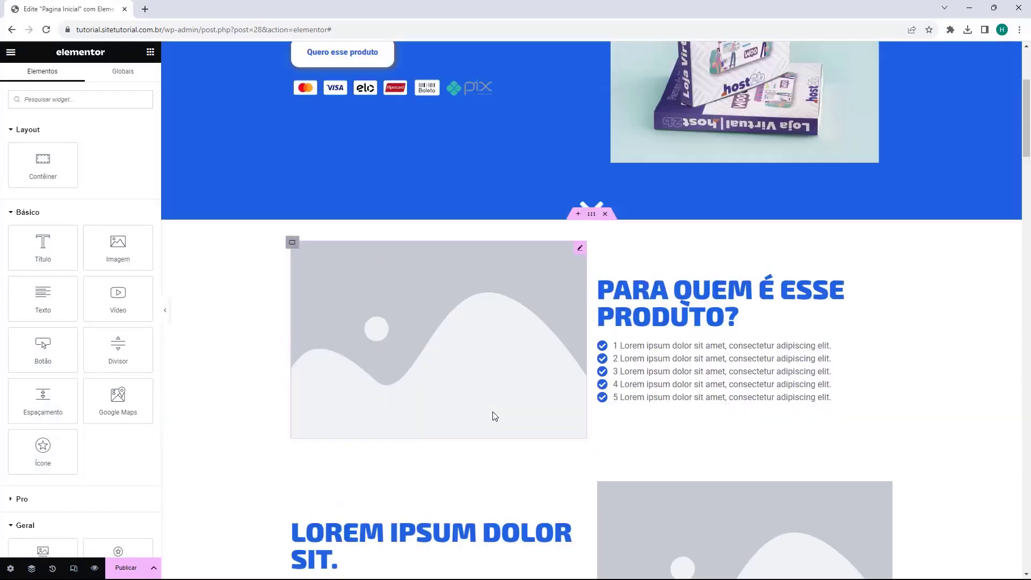
scroll(494, 416, "up", 4)
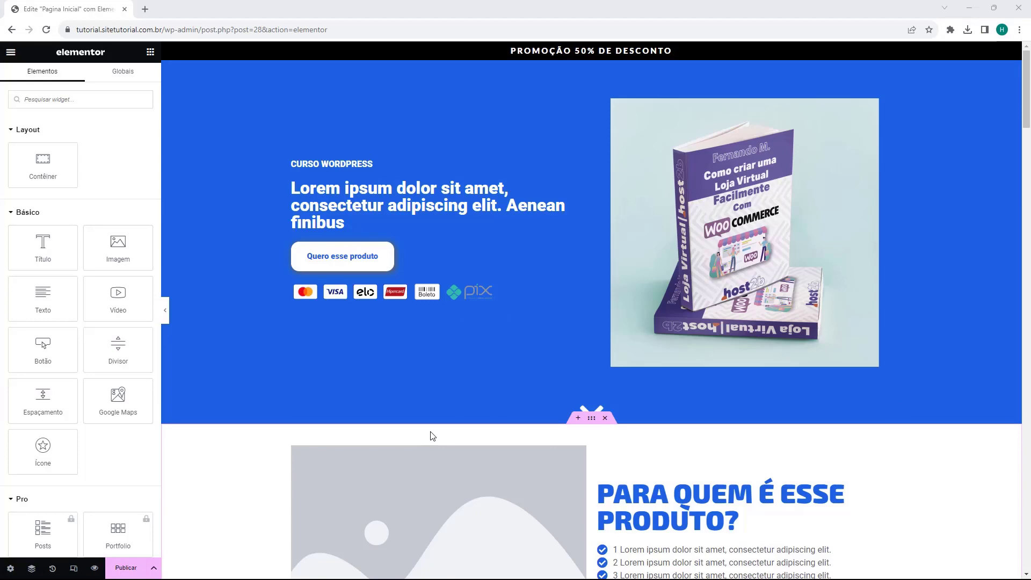
scroll(399, 272, "down", 14)
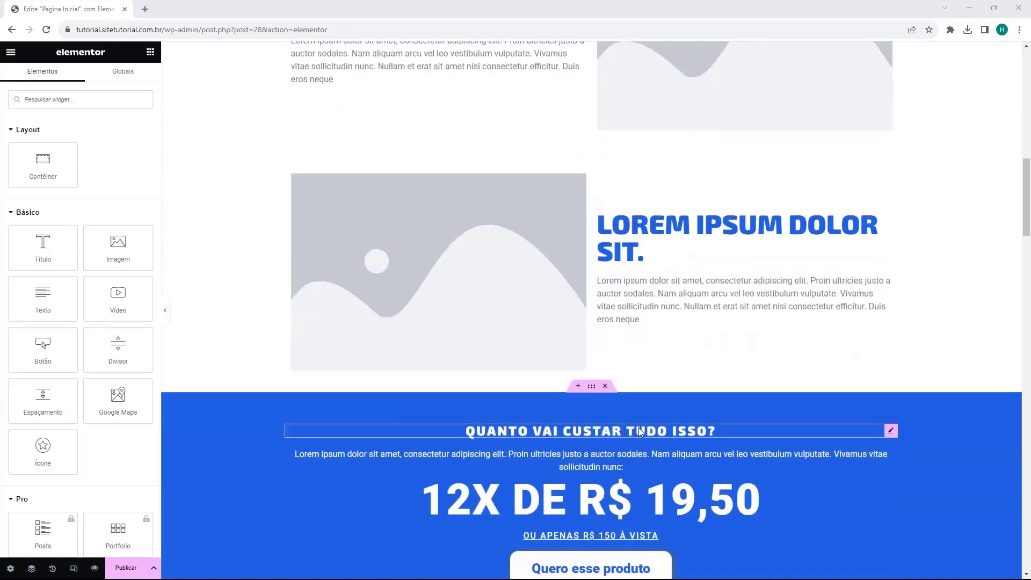
scroll(639, 430, "up", 14)
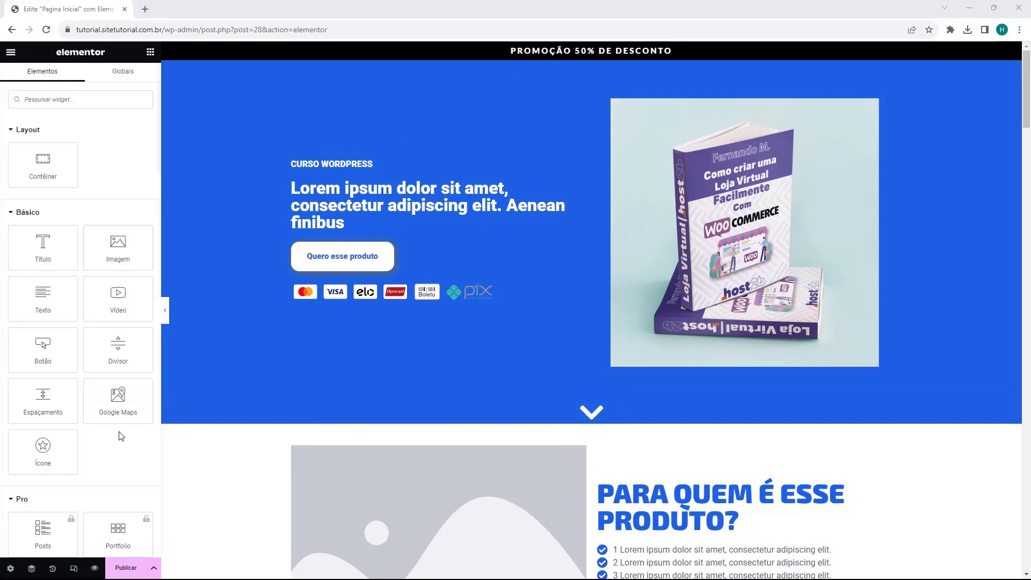
Step: Preview the page in the Tablet Retrato responsive view and examine its layout down to the Depoimentos section
left_click(75, 572)
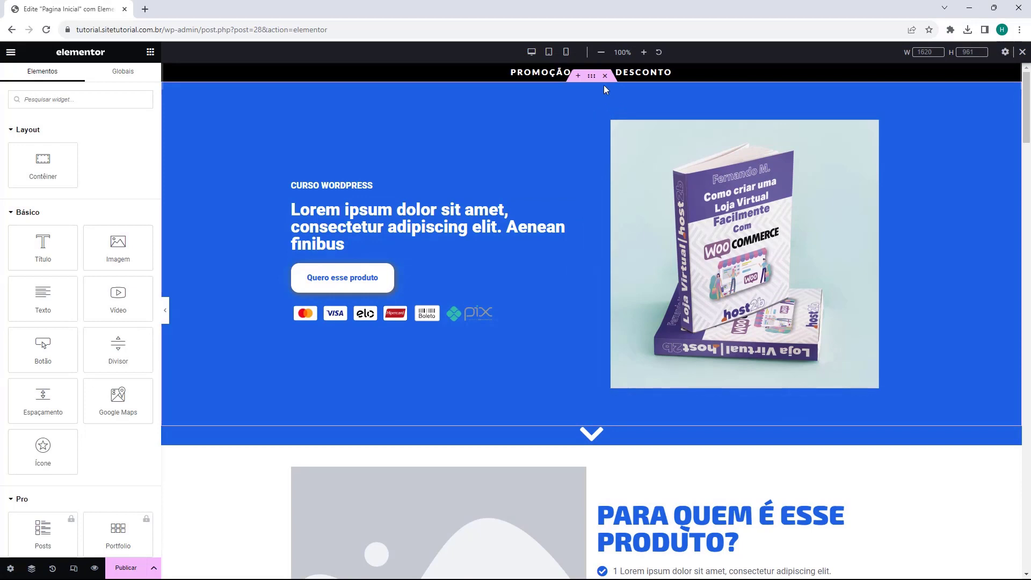
left_click(532, 53)
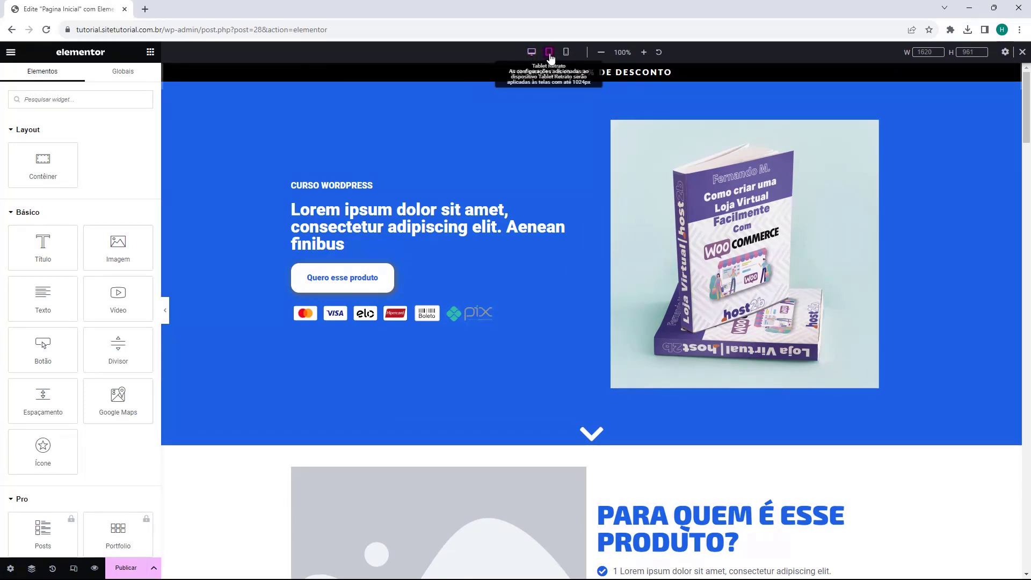
left_click(549, 52)
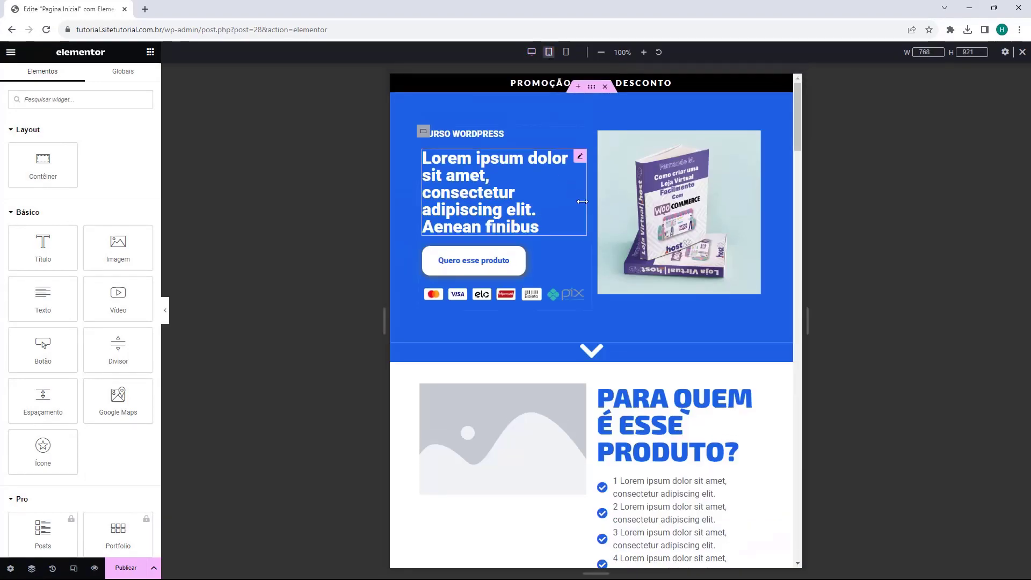
scroll(584, 205, "down", 4)
scroll(586, 207, "down", 20)
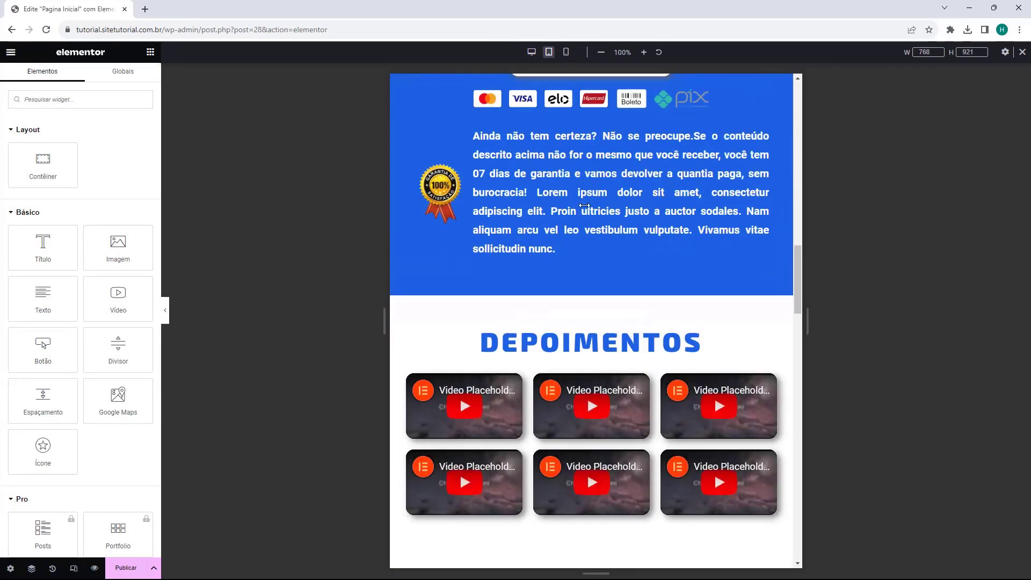
Step: Preview the page in the Celular em modo retrato responsive view and examine its layout from the promotion banner to the social links
scroll(585, 207, "down", 5)
scroll(582, 204, "up", 15)
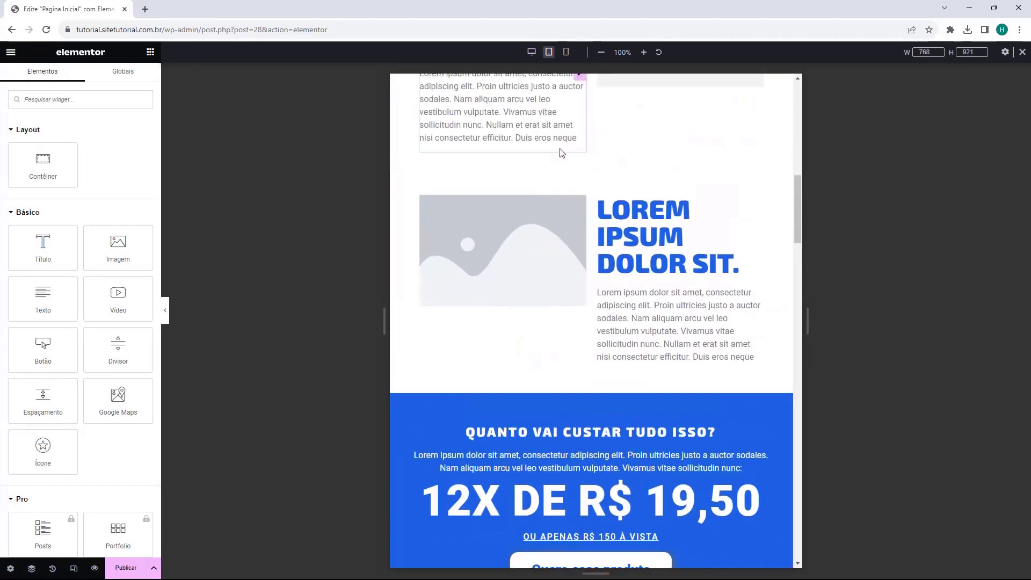
left_click(567, 52)
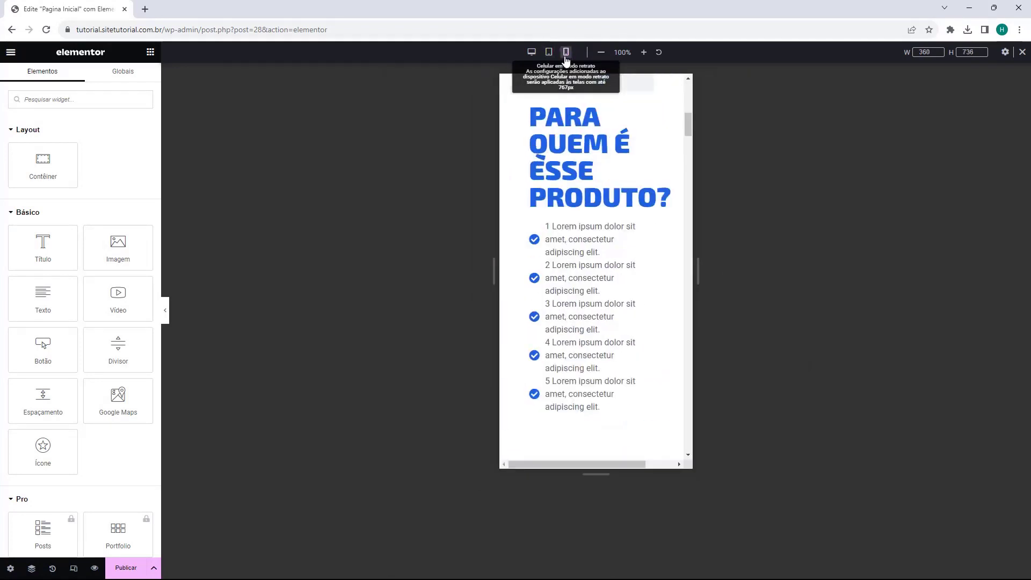
scroll(660, 246, "up", 5)
scroll(655, 250, "up", 4)
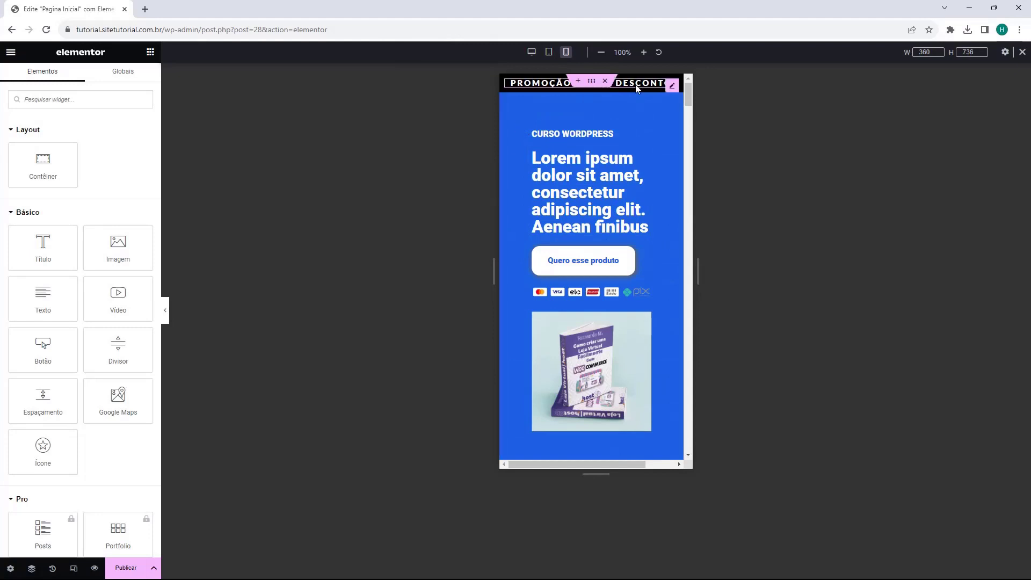
scroll(664, 171, "down", 4)
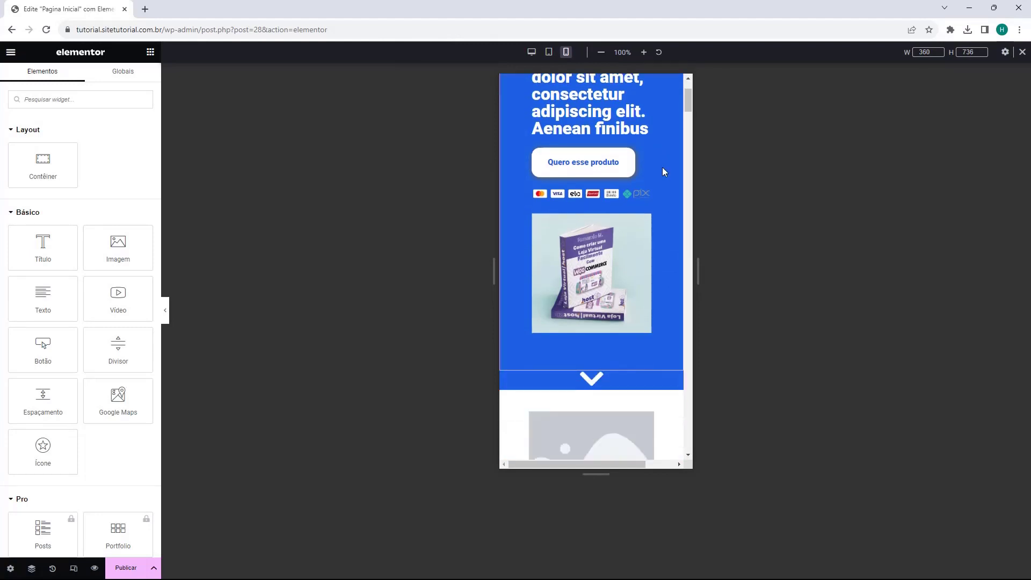
scroll(664, 172, "down", 6)
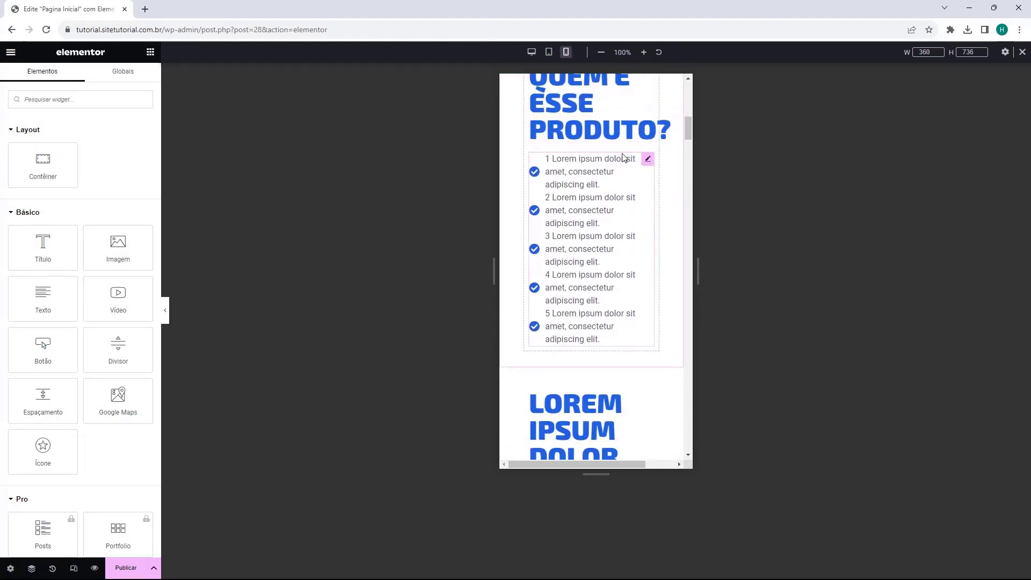
scroll(621, 160, "up", 4)
scroll(618, 160, "up", 4)
scroll(590, 162, "down", 13)
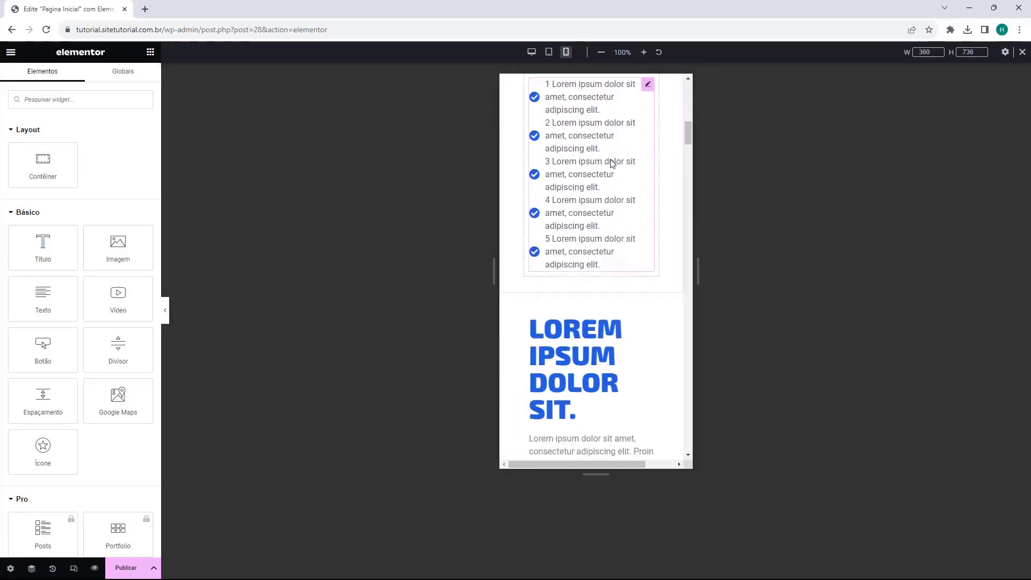
scroll(585, 164, "down", 15)
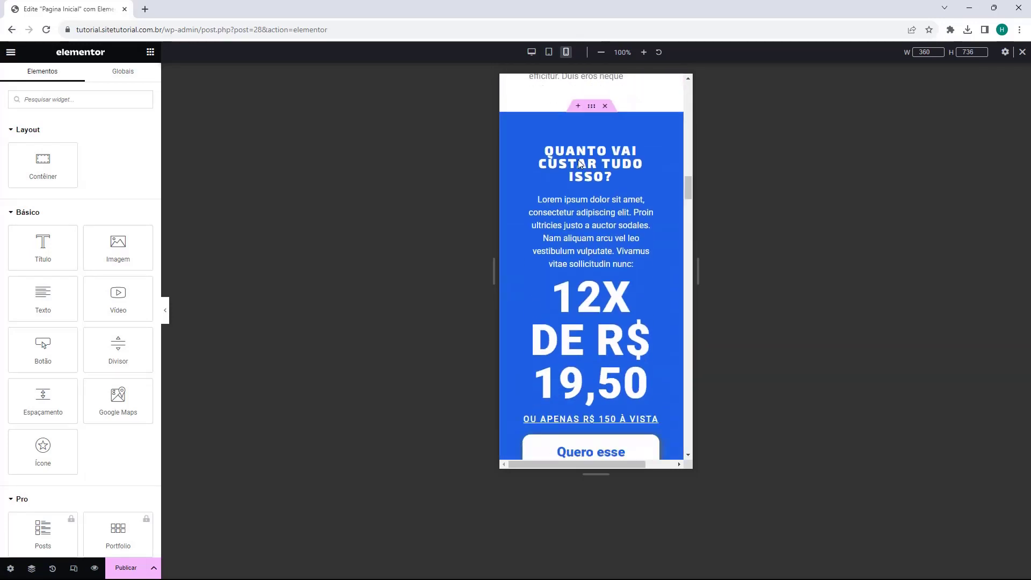
scroll(576, 160, "down", 11)
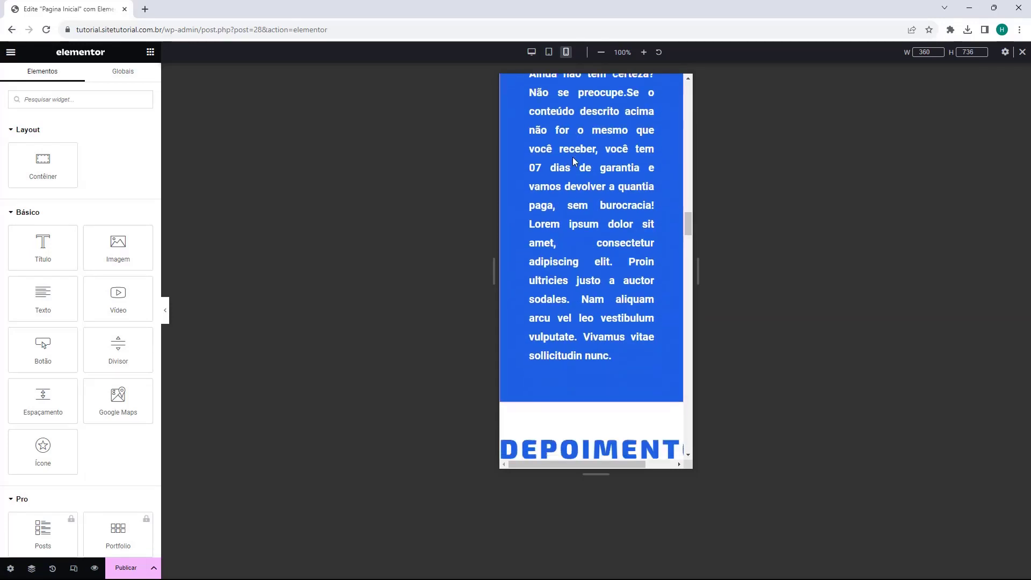
scroll(573, 157, "down", 10)
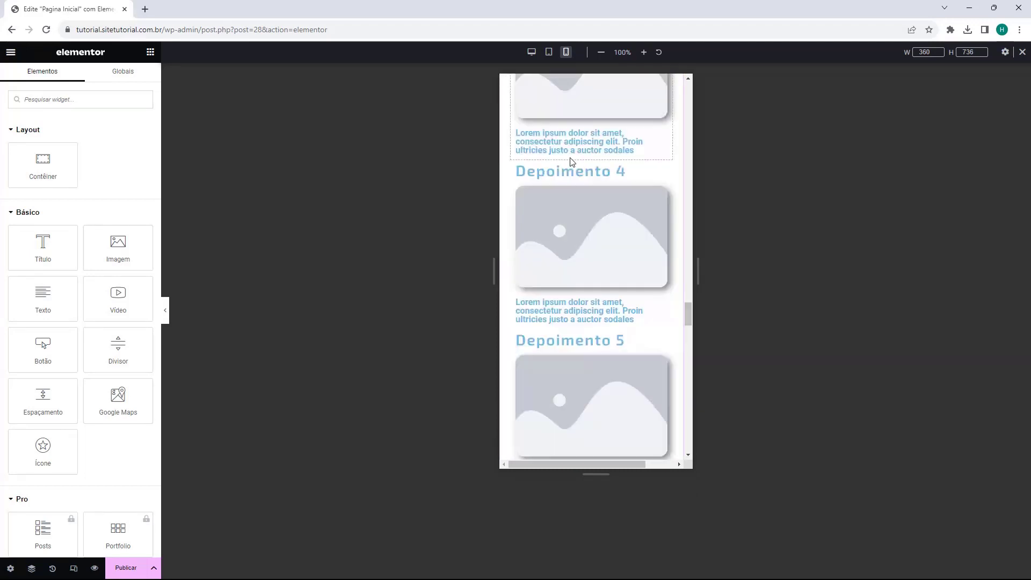
scroll(570, 160, "down", 9)
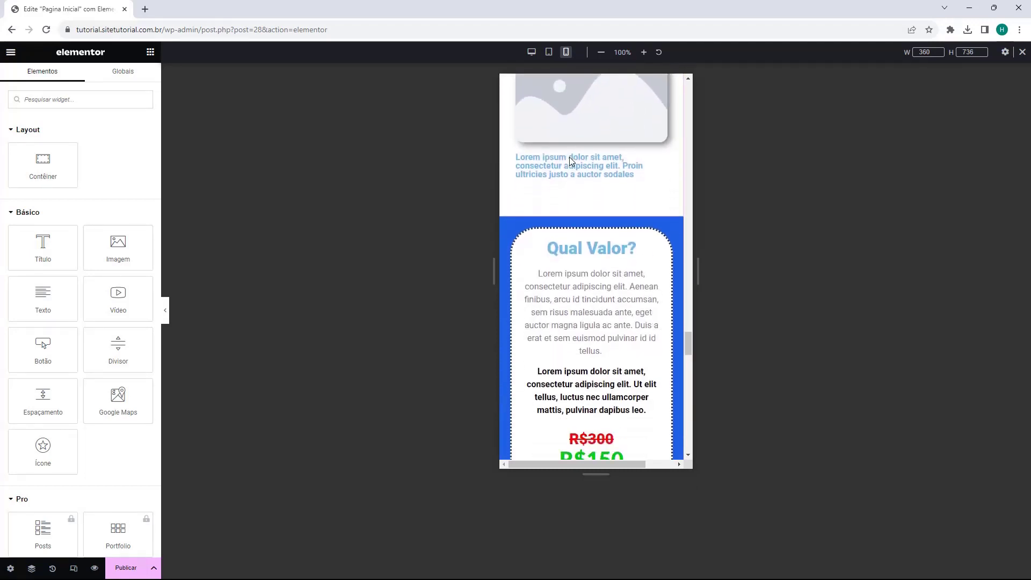
scroll(571, 161, "down", 6)
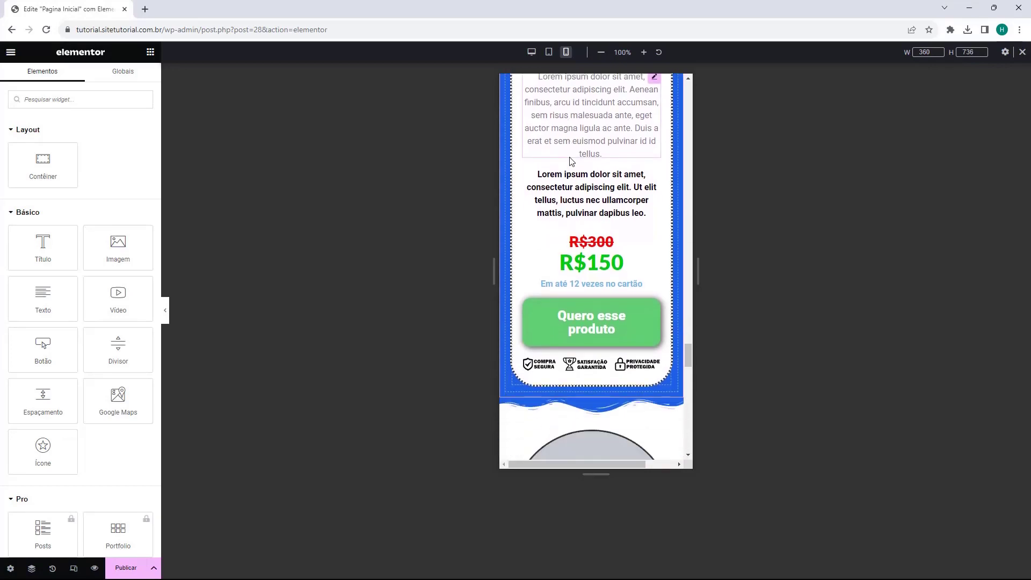
scroll(569, 157, "down", 10)
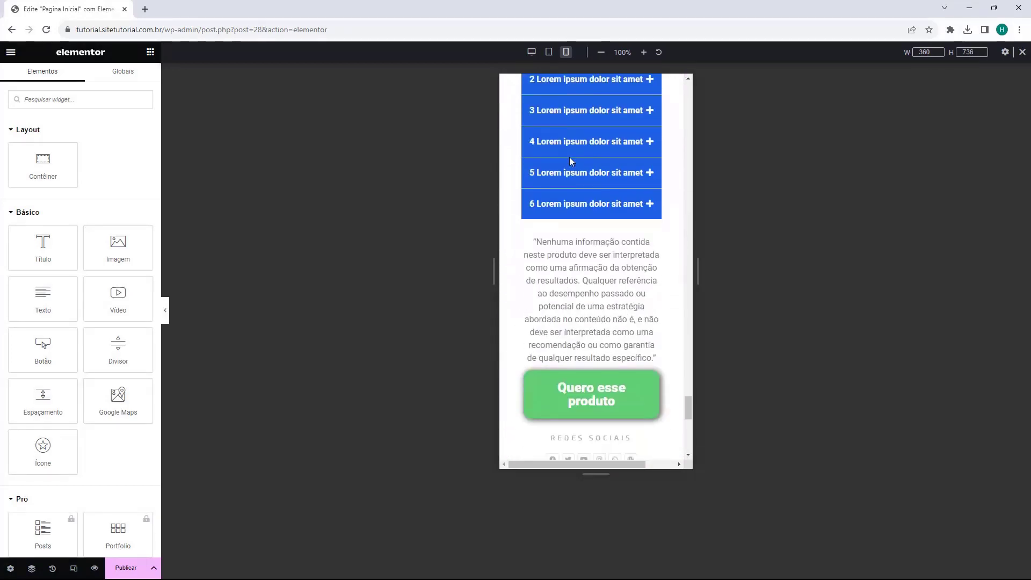
scroll(595, 241, "down", 5)
left_click_drag(688, 433, 681, 75)
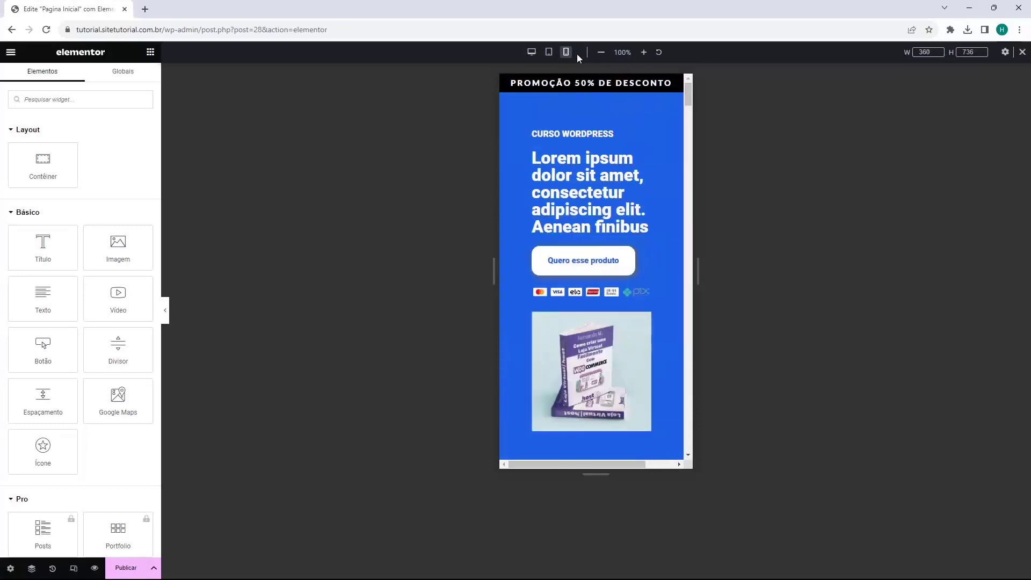
Step: Restore the desktop view, leave responsive mode and examine the full page through the FAQ and footer
left_click(532, 52)
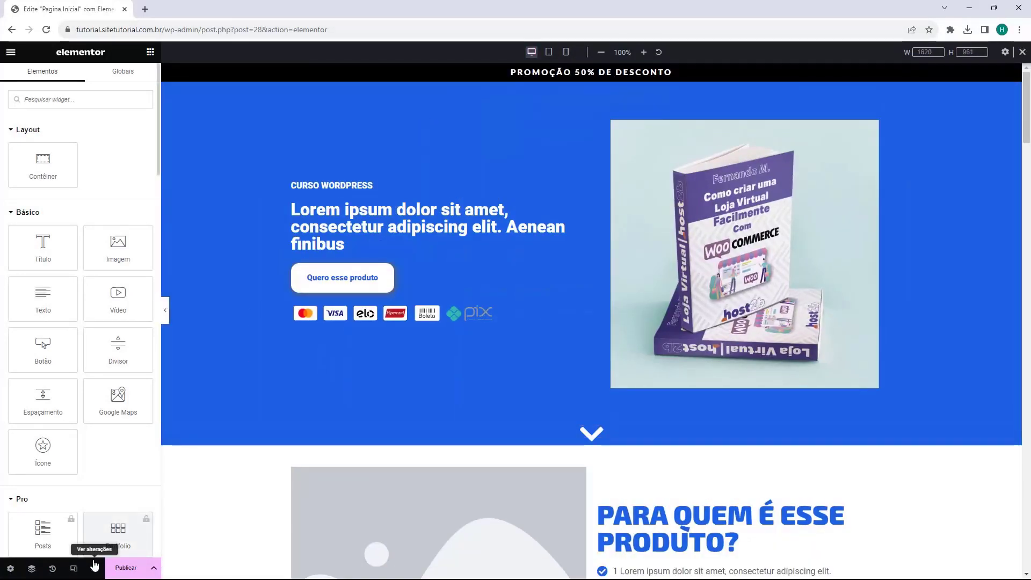
left_click(73, 568)
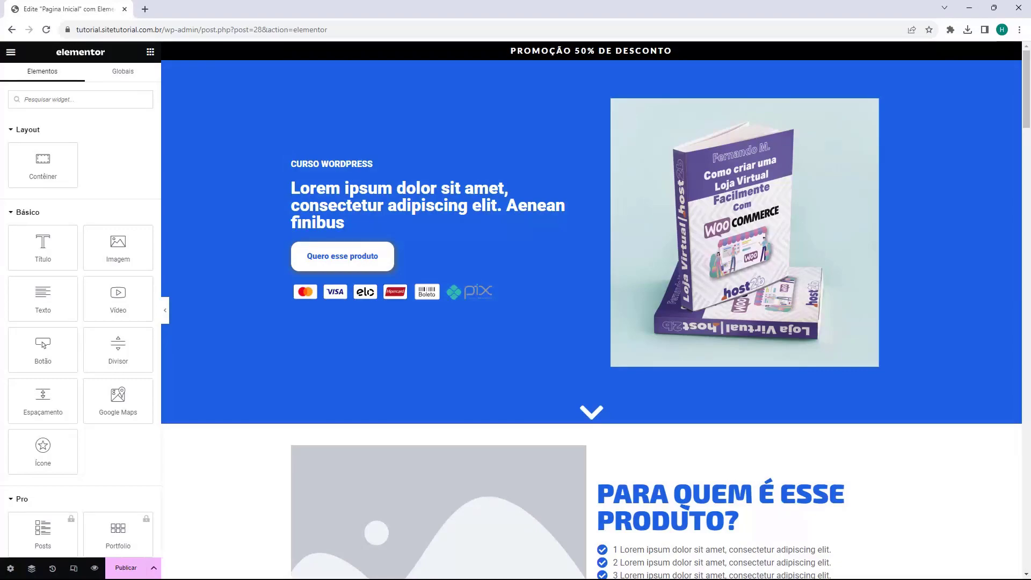
scroll(463, 410, "down", 20)
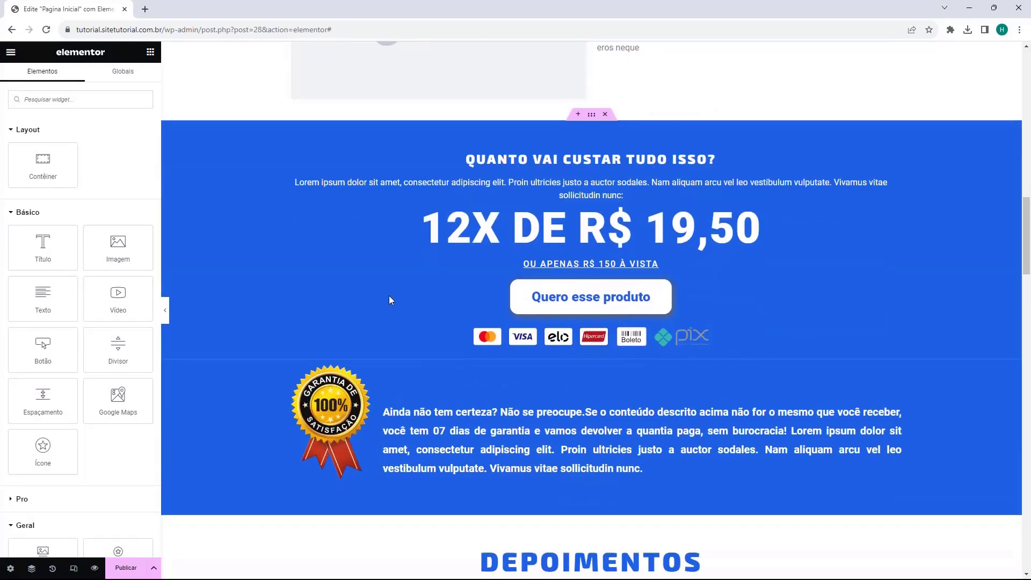
scroll(497, 411, "down", 13)
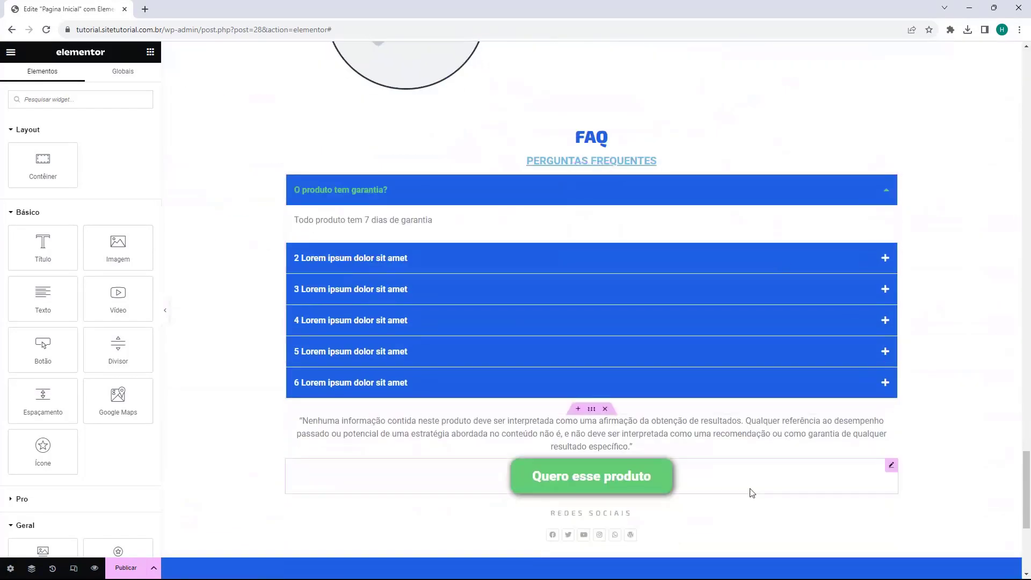
scroll(528, 450, "down", 3)
scroll(546, 419, "up", 18)
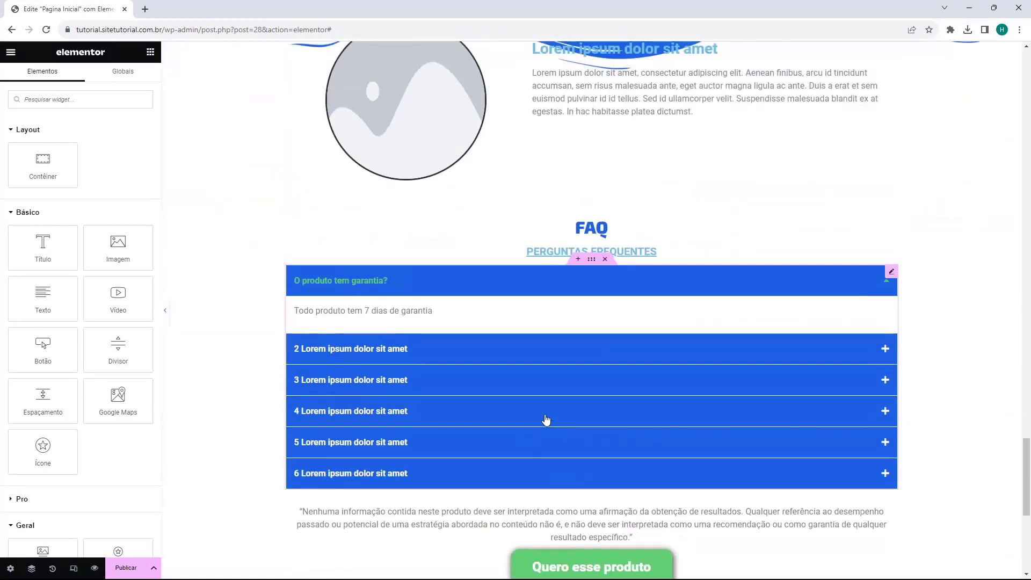
scroll(537, 432, "up", 15)
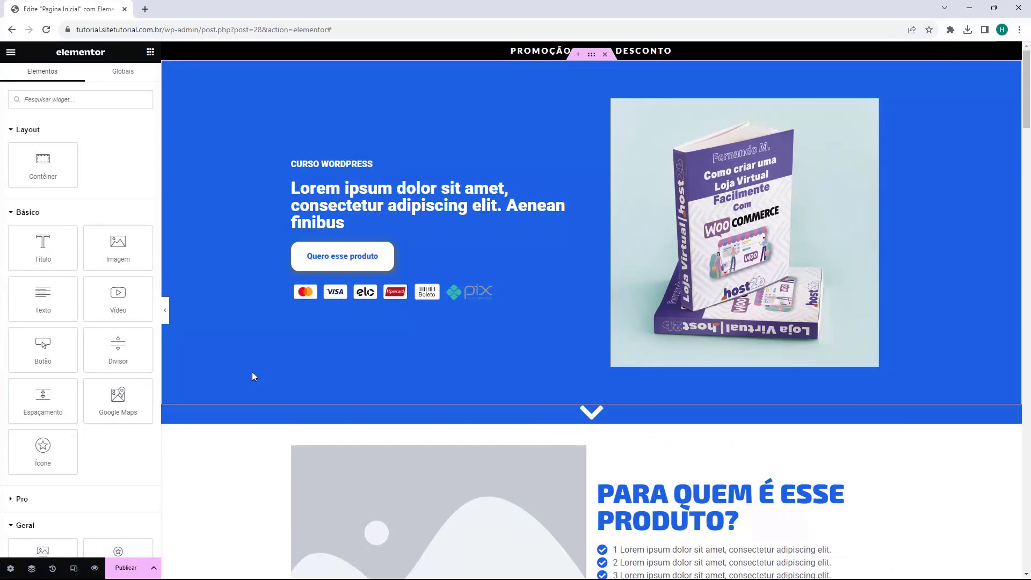
Step: Examine the link setting of the hero's Quero esse produto button and find the page's other purchase buttons
left_click(327, 260)
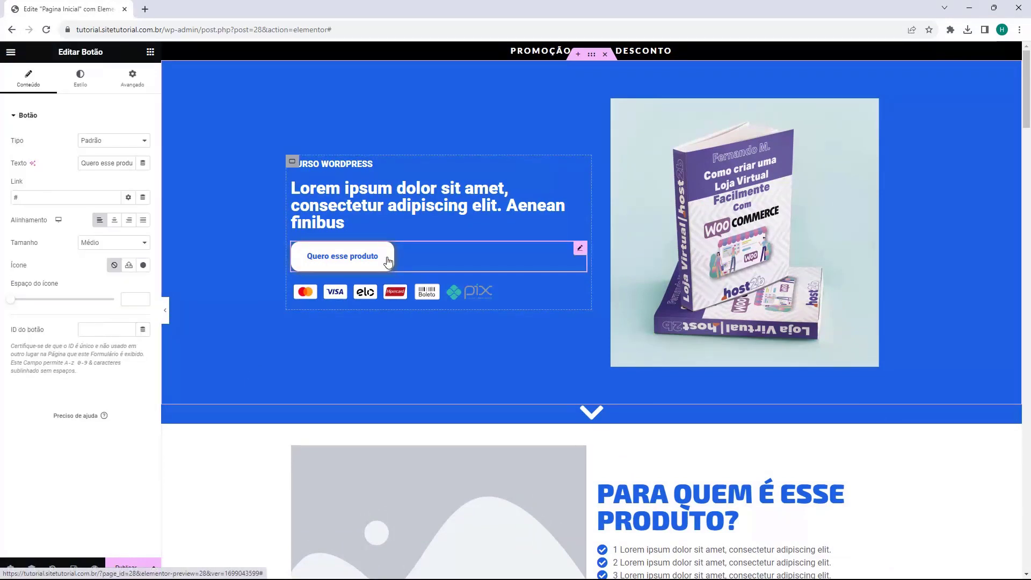
left_click_drag(24, 197, 6, 204)
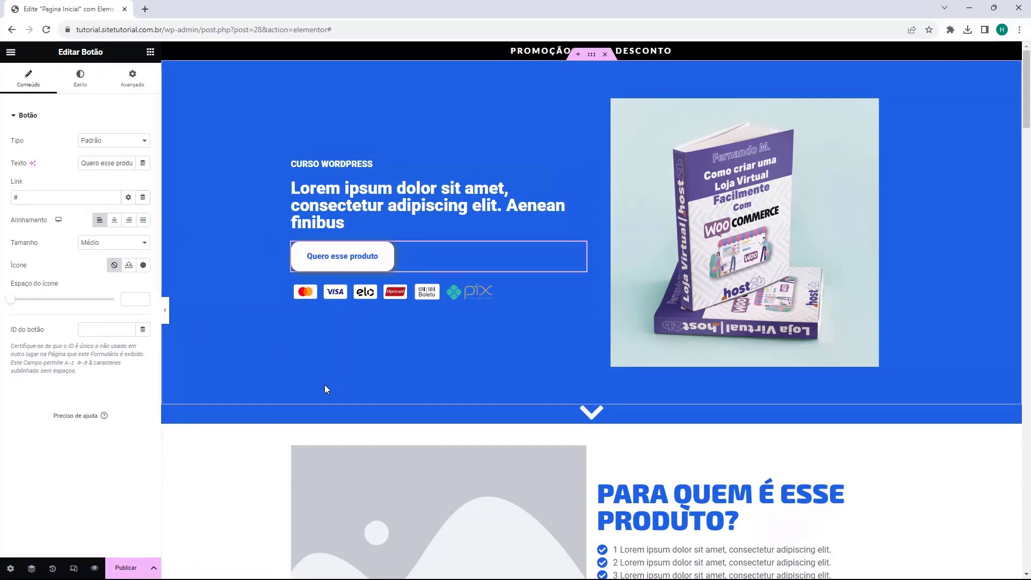
scroll(262, 252, "down", 12)
scroll(263, 276, "down", 5)
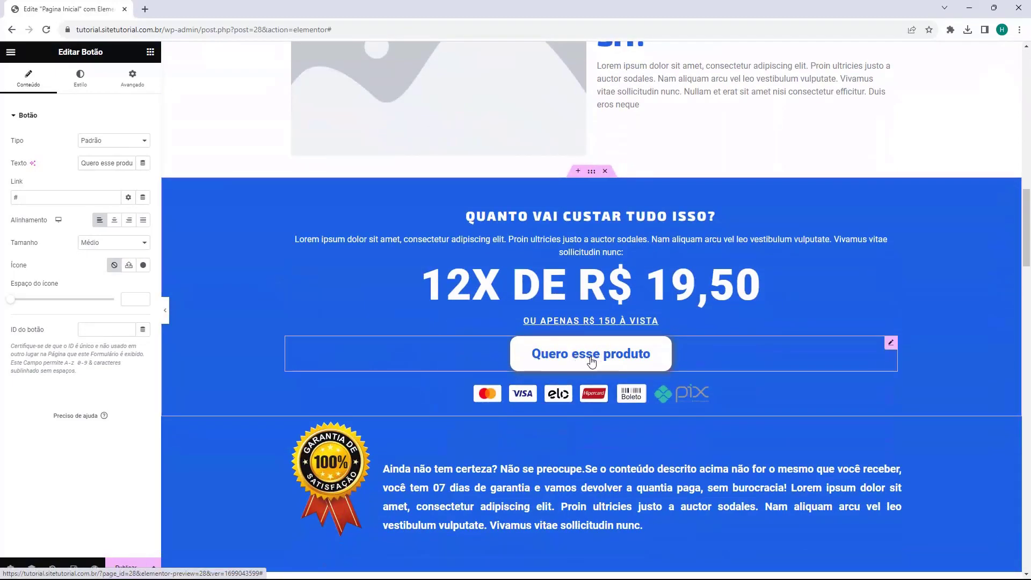
scroll(574, 350, "down", 10)
scroll(547, 277, "down", 20)
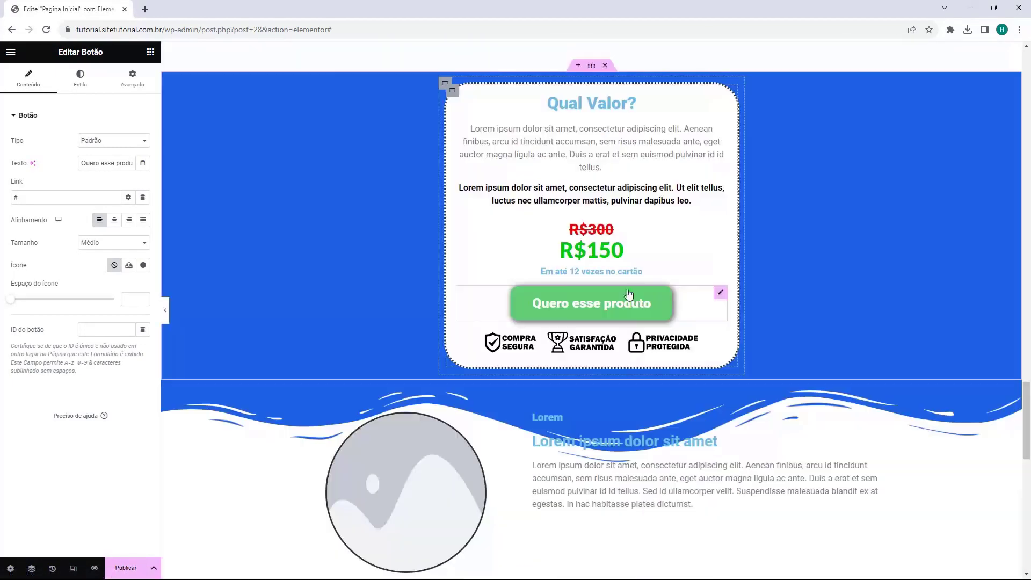
scroll(461, 294, "up", 20)
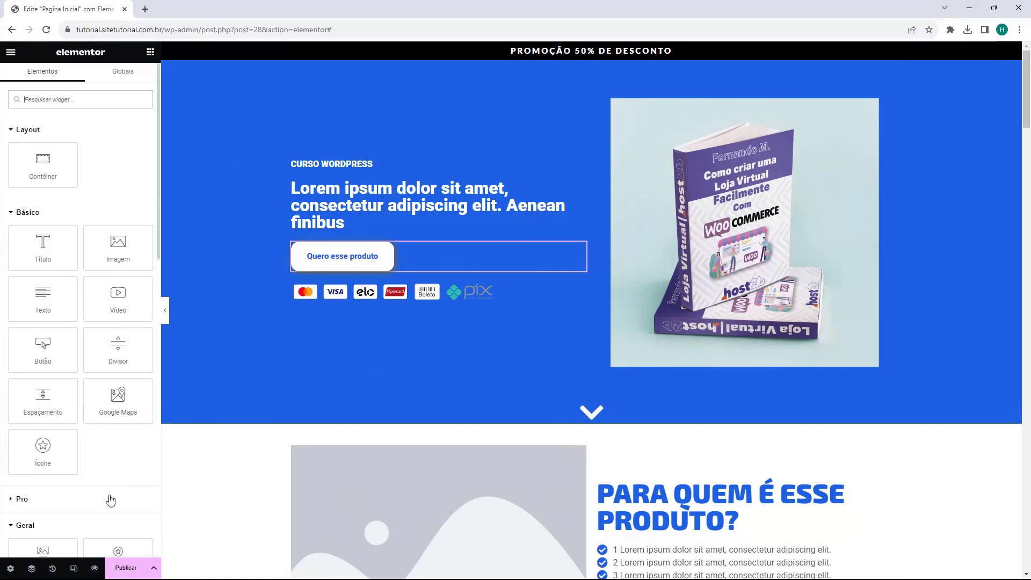
Step: Publish the page and open its live version to examine the sections down to Qual Valor?
left_click(127, 568)
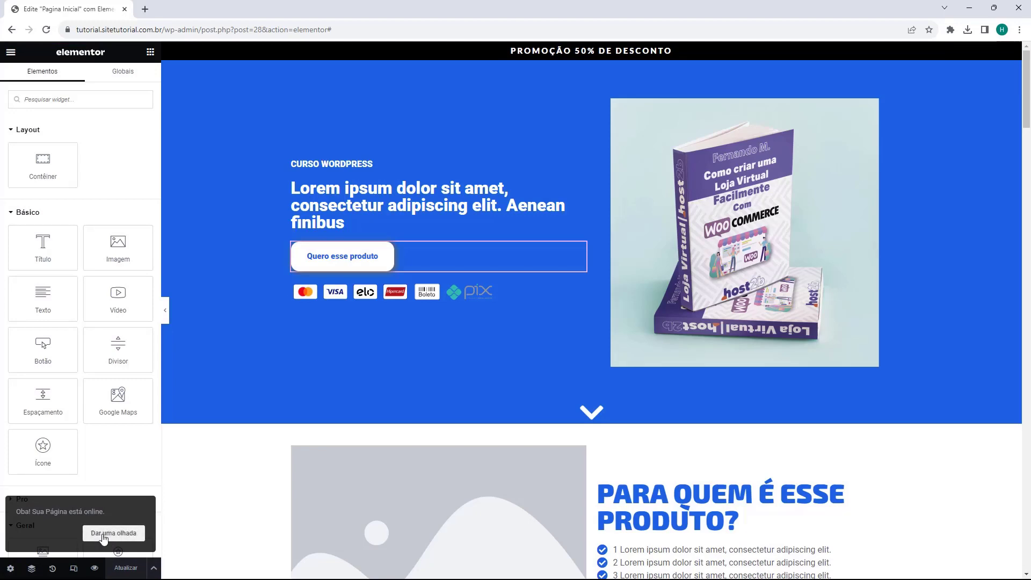
left_click(108, 537)
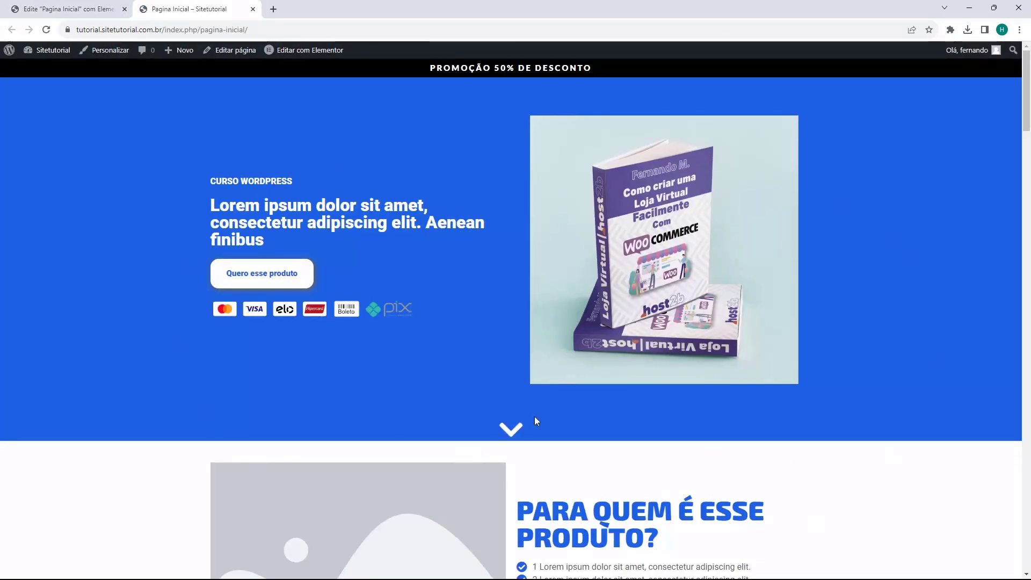
scroll(561, 321, "down", 5)
scroll(562, 320, "down", 20)
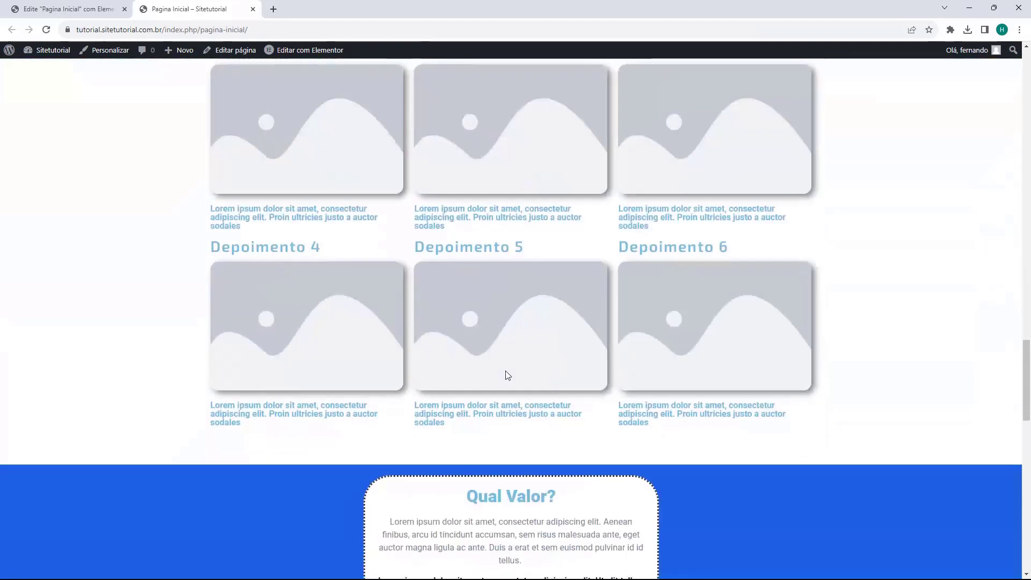
scroll(499, 393, "up", 20)
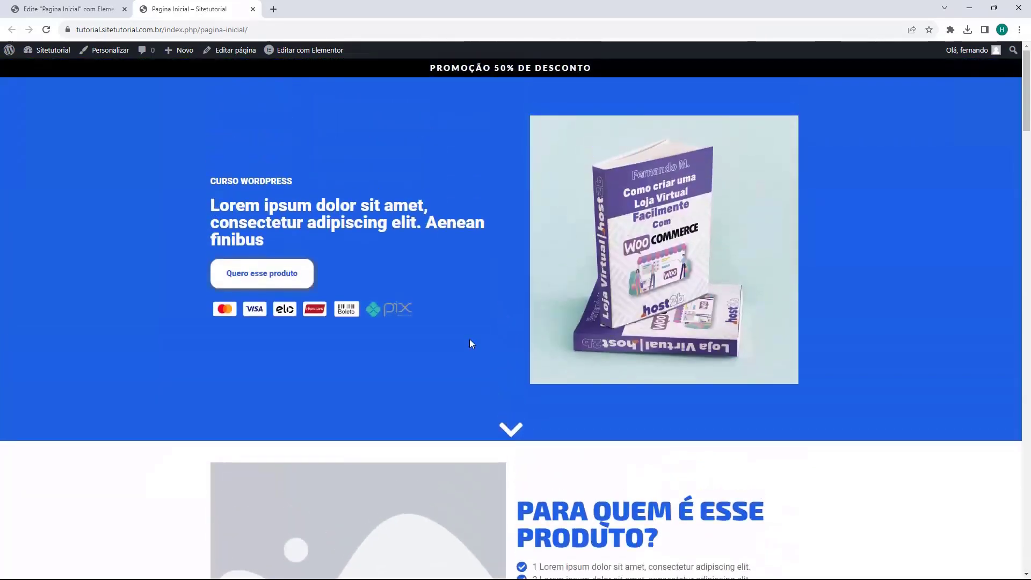
Step: Remove index.php/pagina-inicial/ from the address and load the site's root at tutorial.sitetutorial.com.br
left_click_drag(77, 31, 132, 31)
left_click(125, 31)
left_click(129, 31)
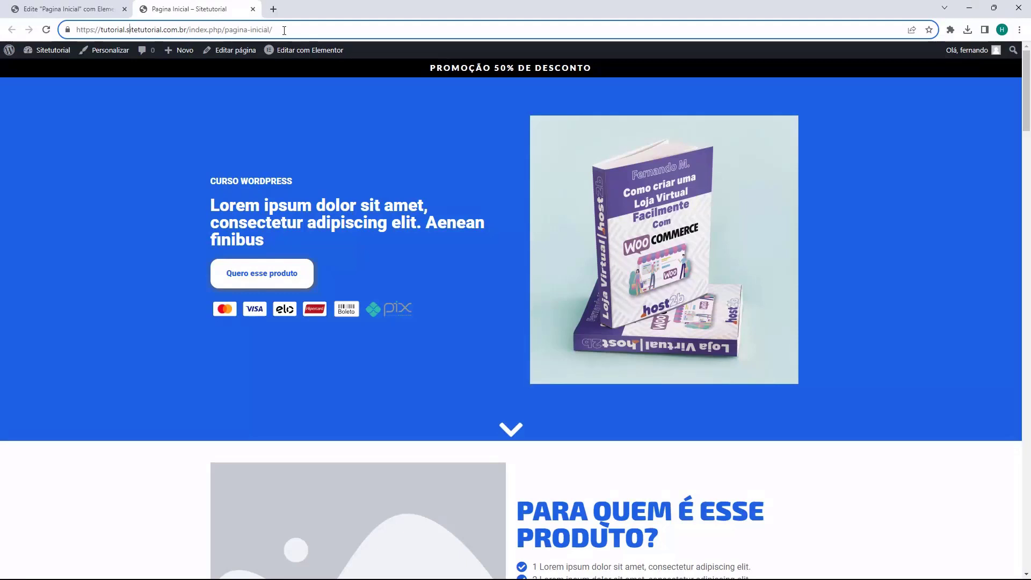
left_click_drag(273, 30, 191, 51)
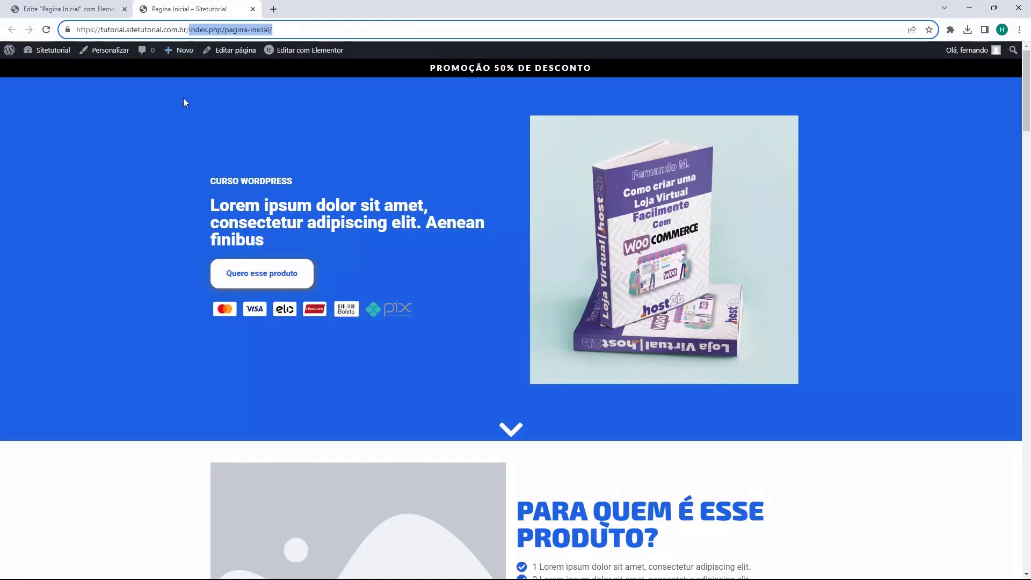
key("BackSpace")
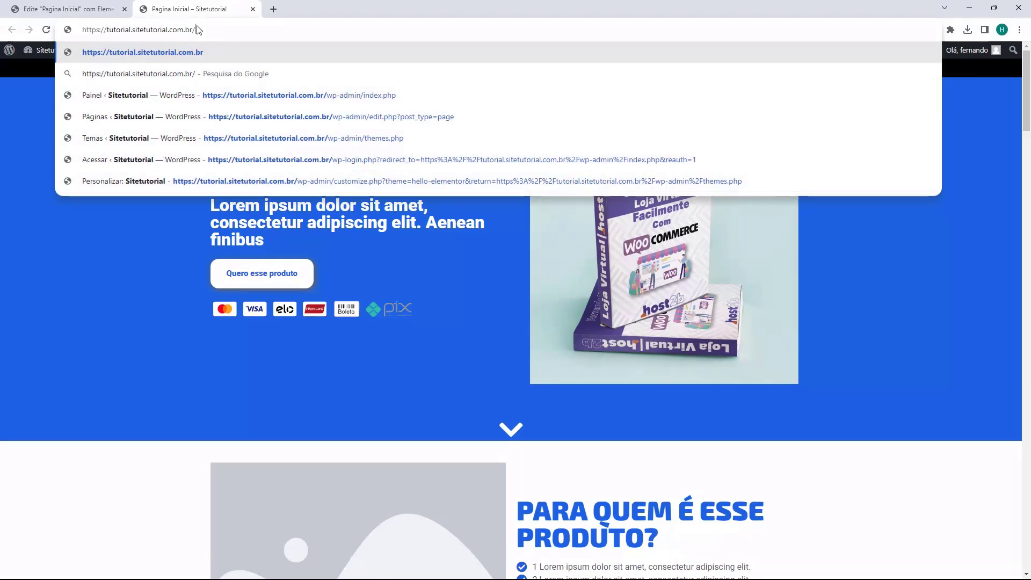
key("Return")
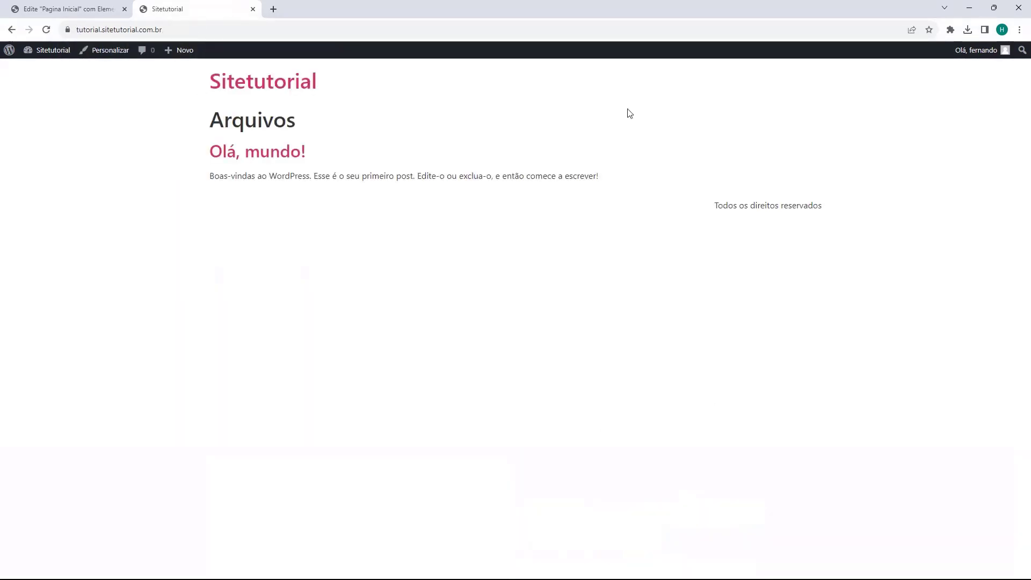
Step: Return to the published Pagina Inicial page and select the pagina-inicial/ part of its address
left_click(11, 29)
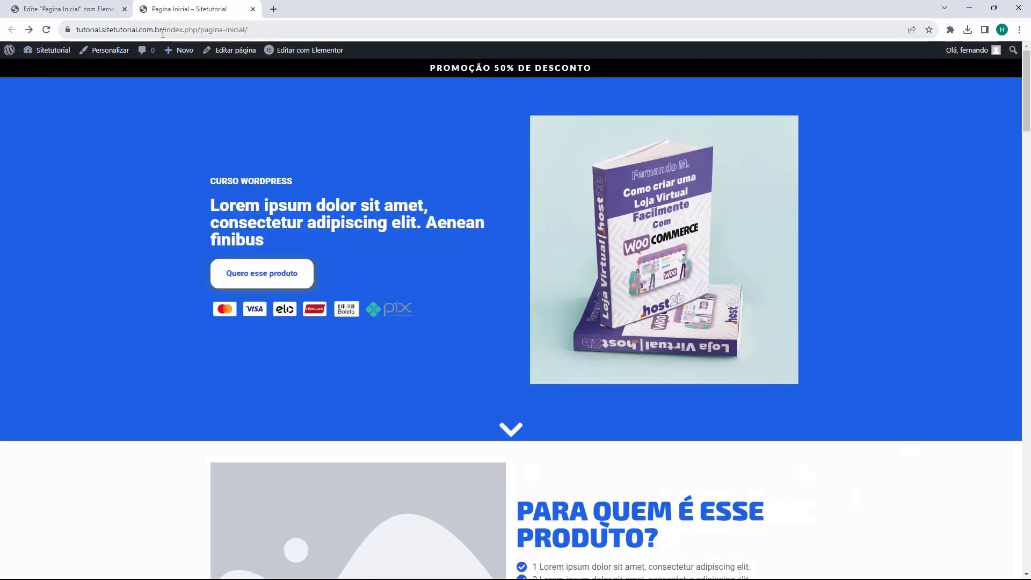
left_click(163, 31)
left_click(225, 31)
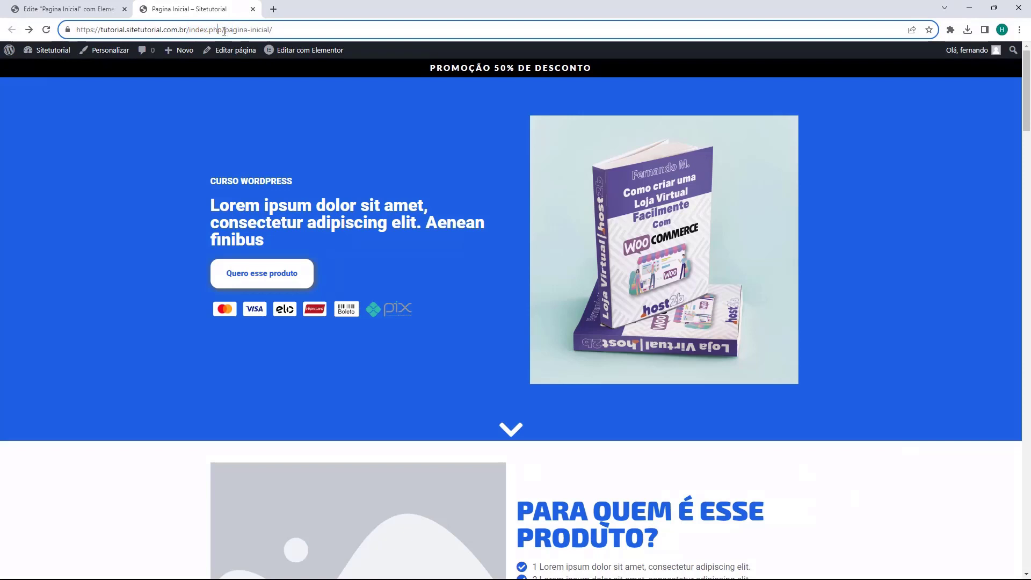
left_click_drag(225, 31, 309, 31)
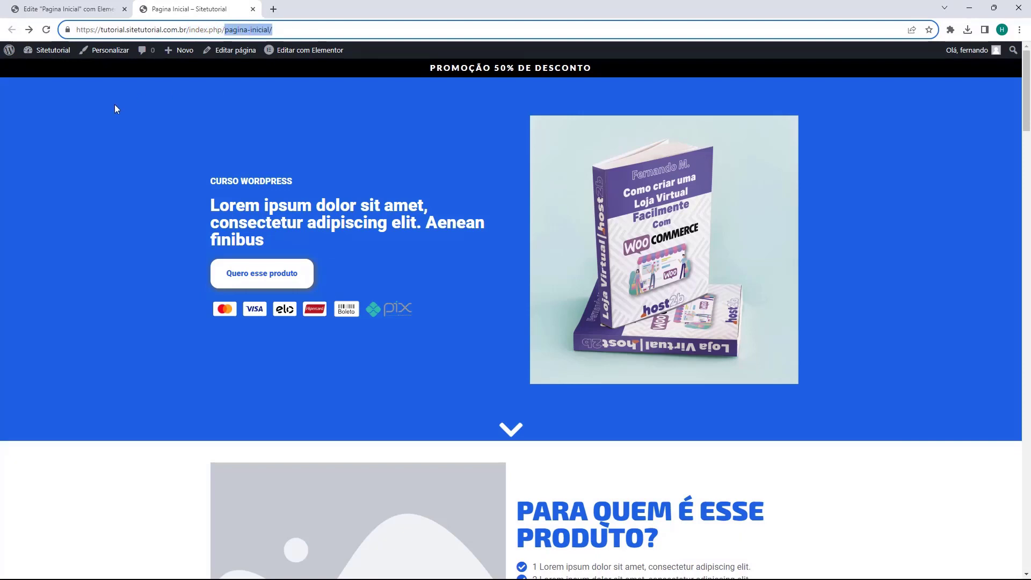
Step: Close the live page, exit the Elementor editor and return to the WordPress list of pages
left_click(89, 10)
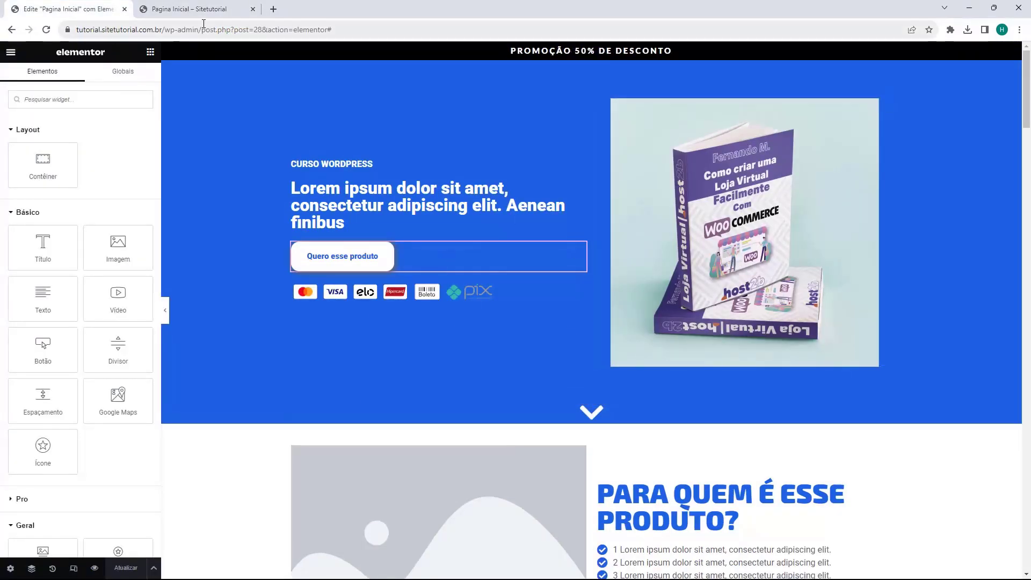
left_click(253, 9)
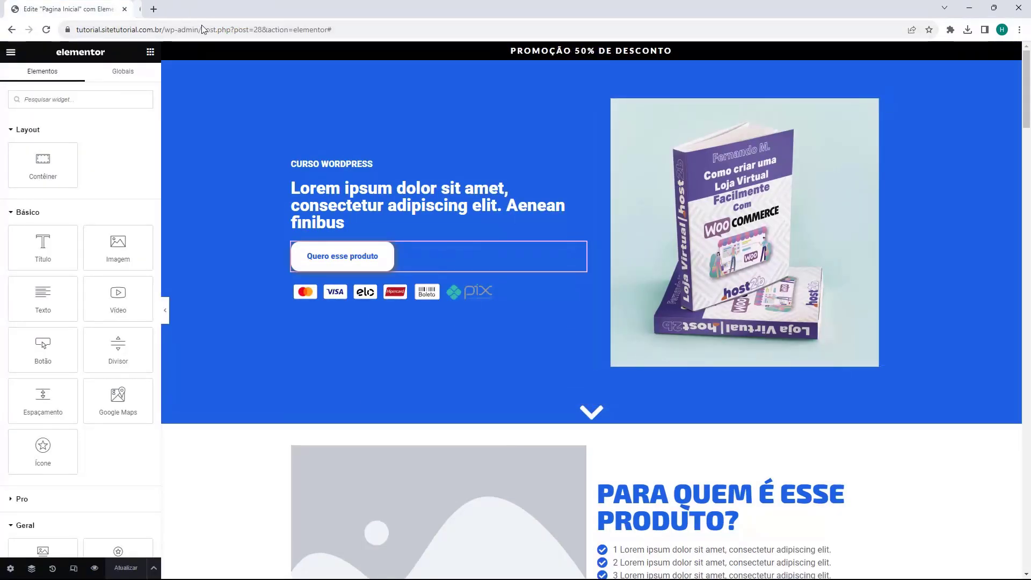
left_click(12, 56)
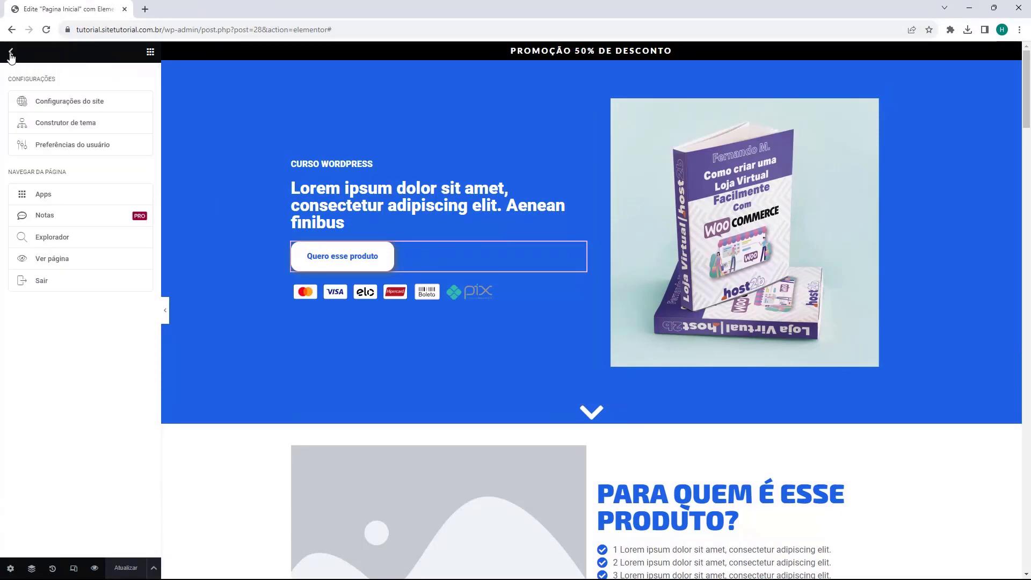
left_click(52, 288)
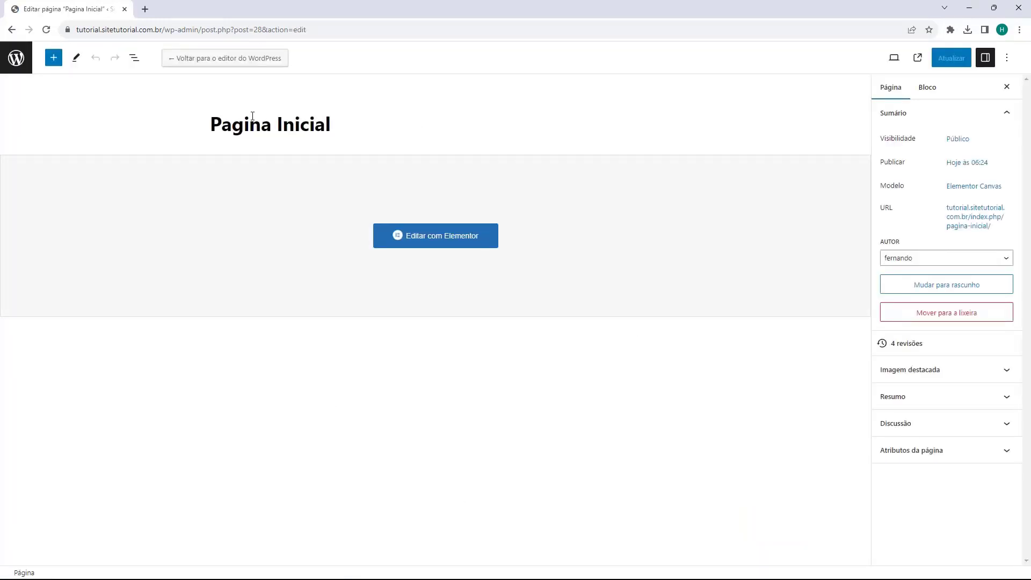
left_click(16, 61)
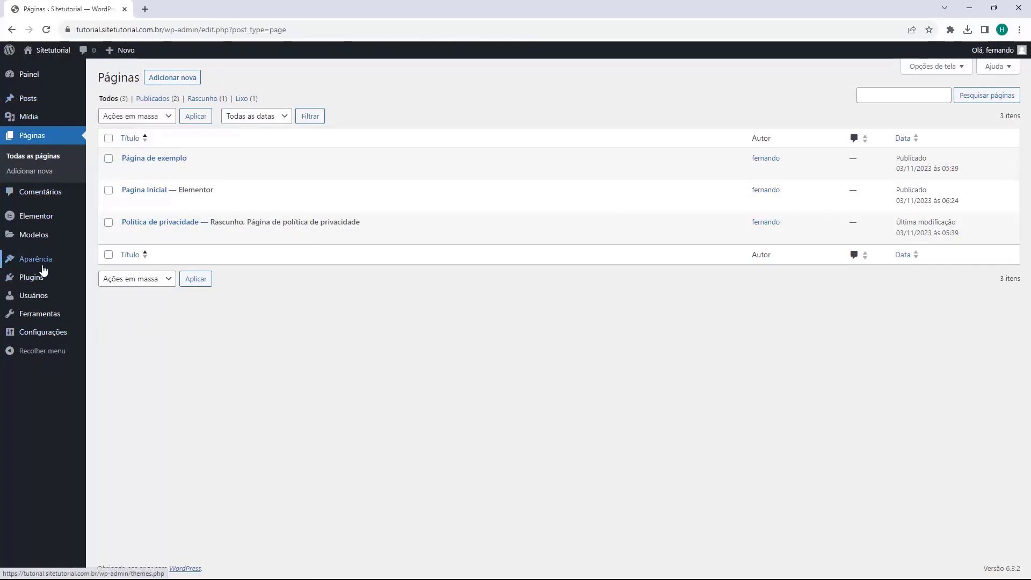
Step: Set the site's permalink structure to Nome do post and save the permalink settings
mouse_move(22, 337)
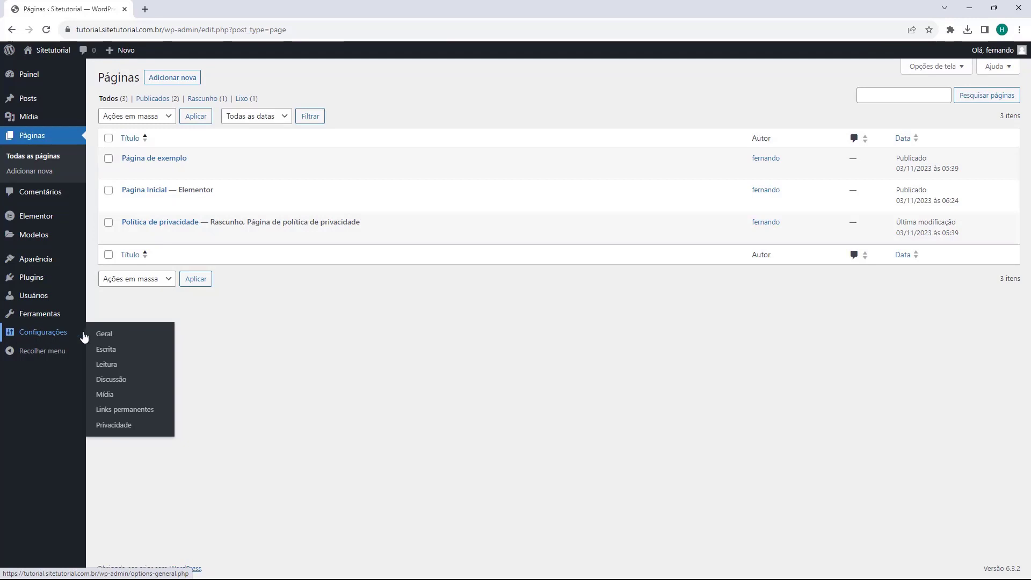
left_click(119, 417)
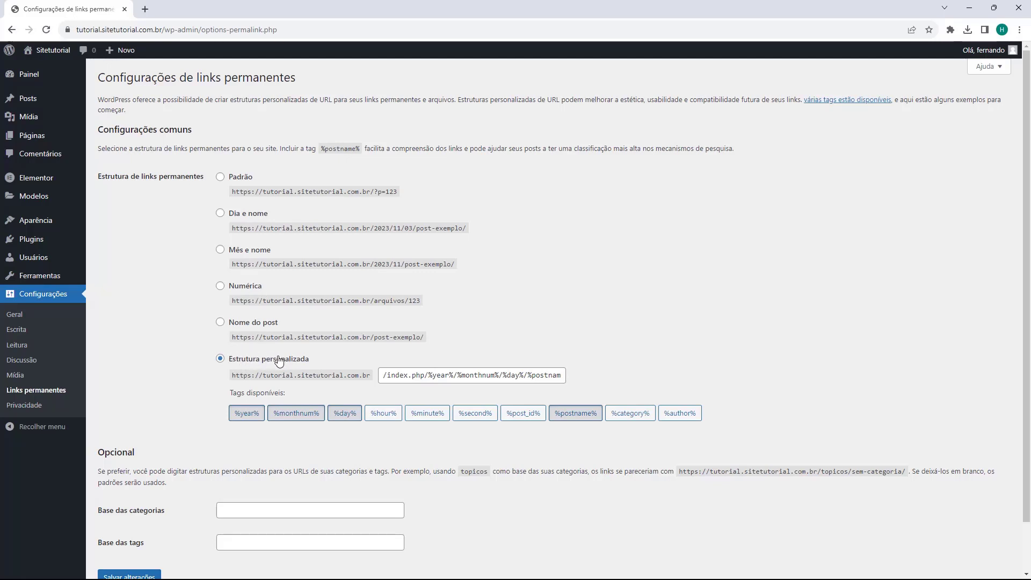
double_click(389, 376)
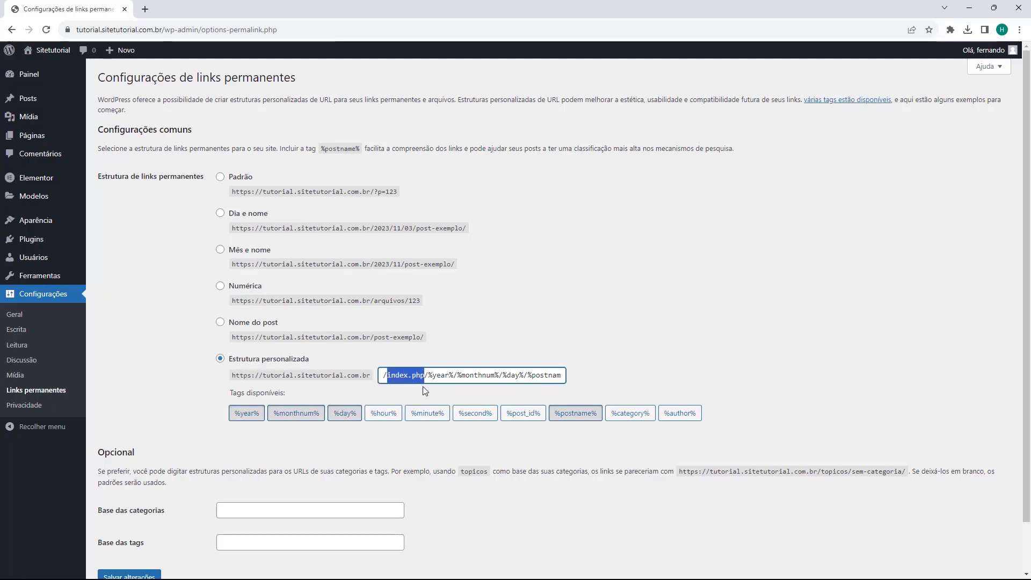
left_click(414, 391)
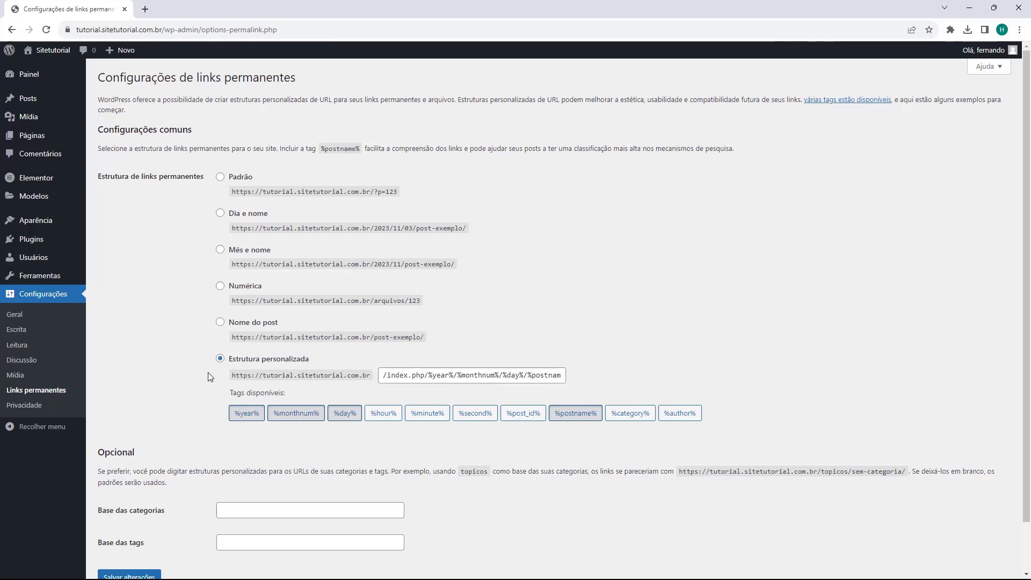
left_click(219, 324)
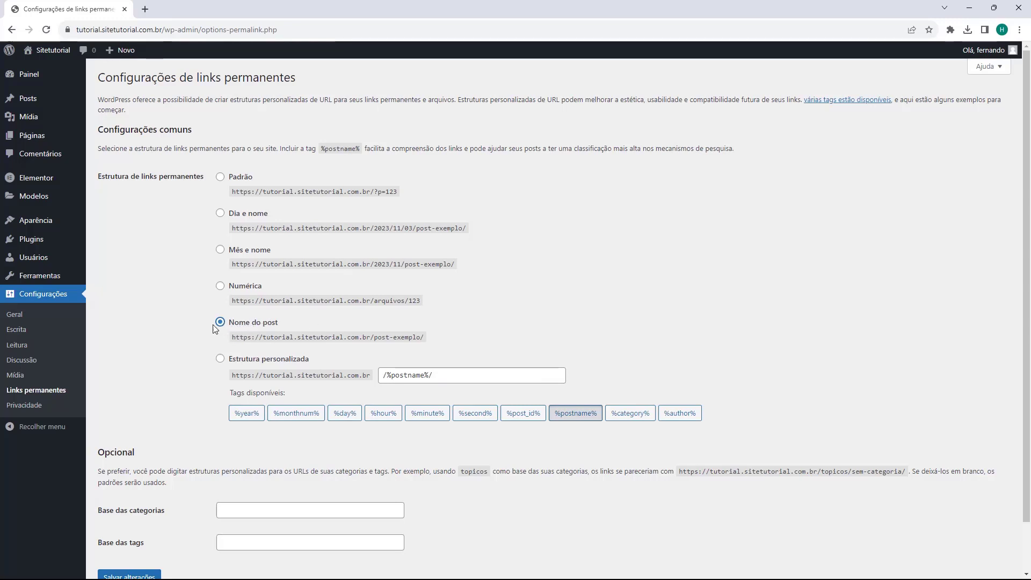
scroll(210, 320, "down", 2)
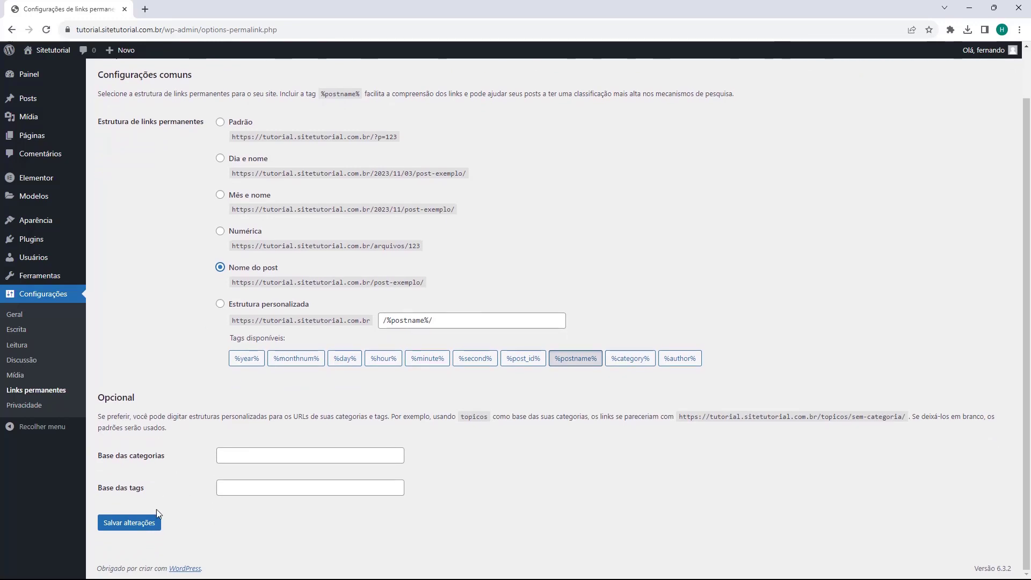
left_click(133, 530)
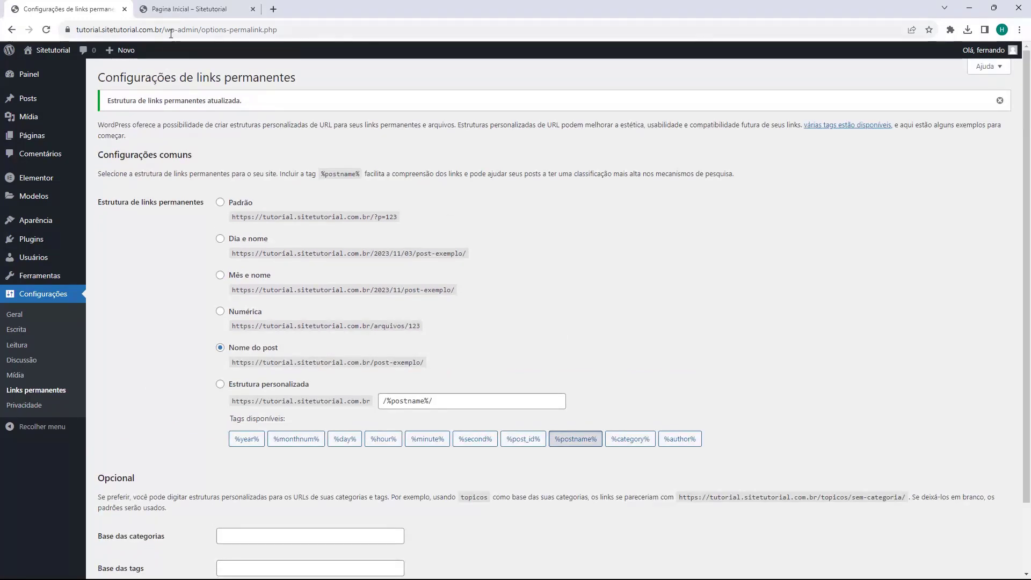
Step: Open the published Pagina Inicial page, check its pagina-inicial/ address and examine its sections down to the footer
left_click(180, 14)
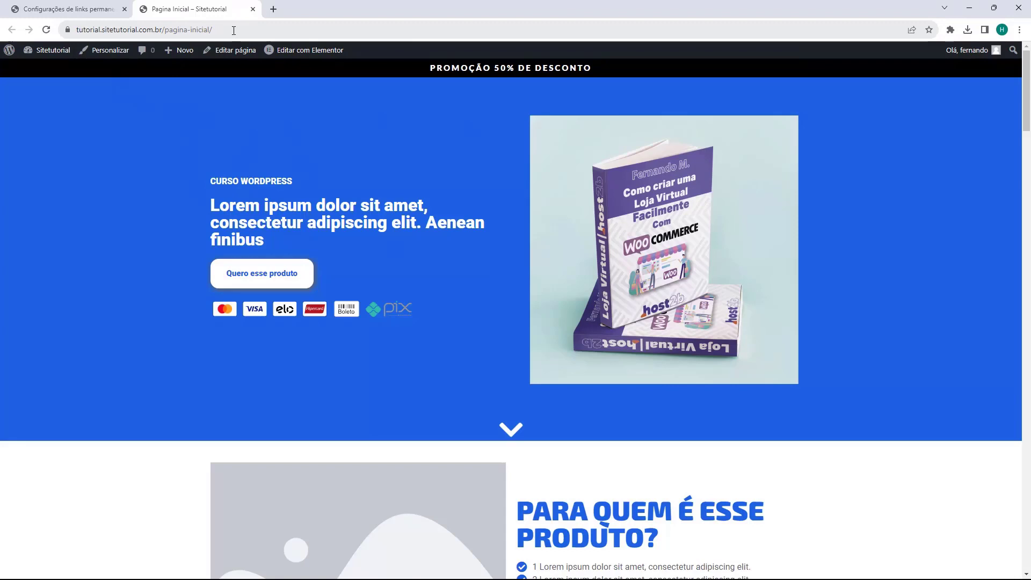
left_click_drag(234, 30, 166, 41)
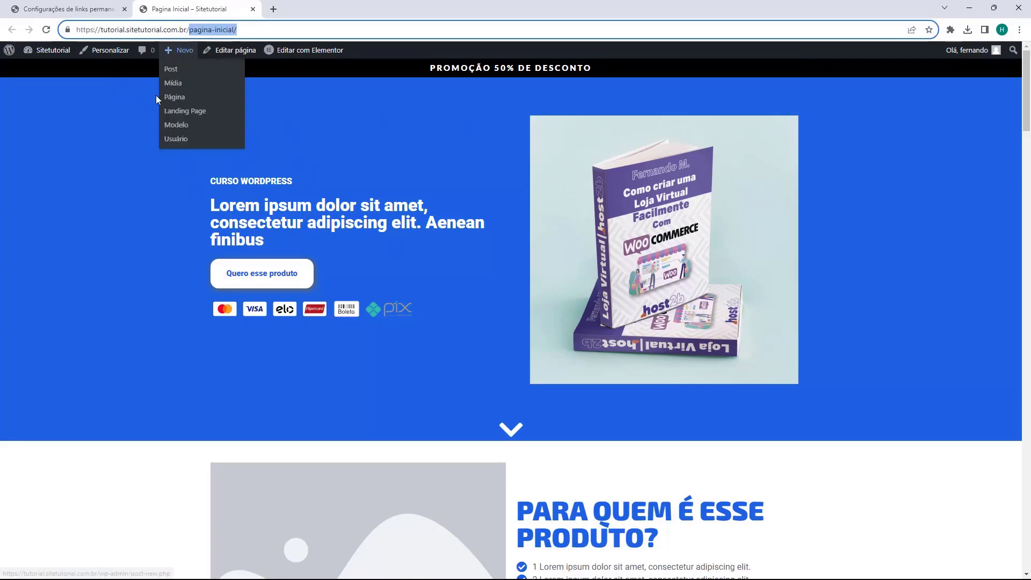
left_click(158, 140)
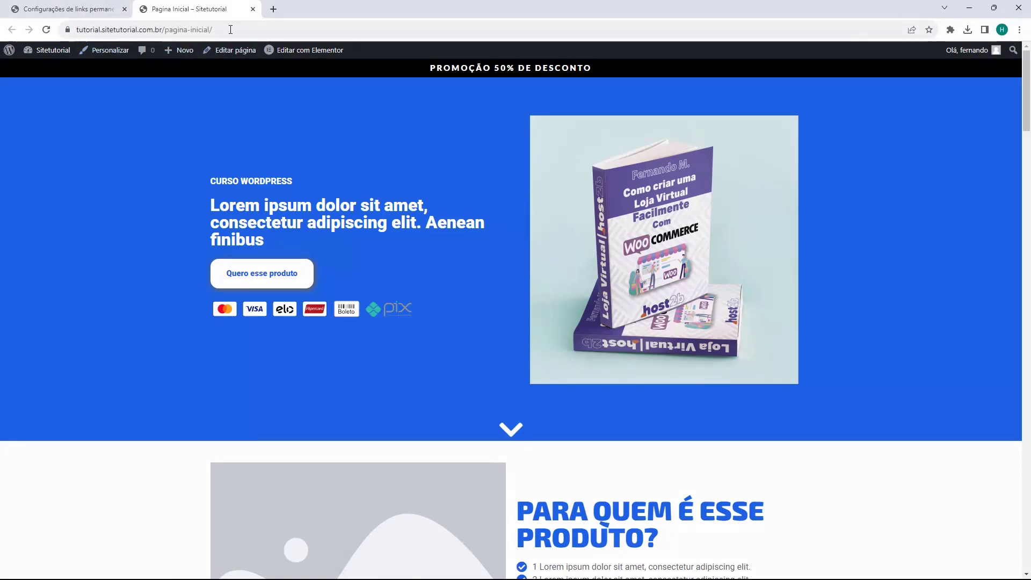
mouse_move(163, 50)
scroll(515, 209, "down", 18)
scroll(511, 208, "down", 20)
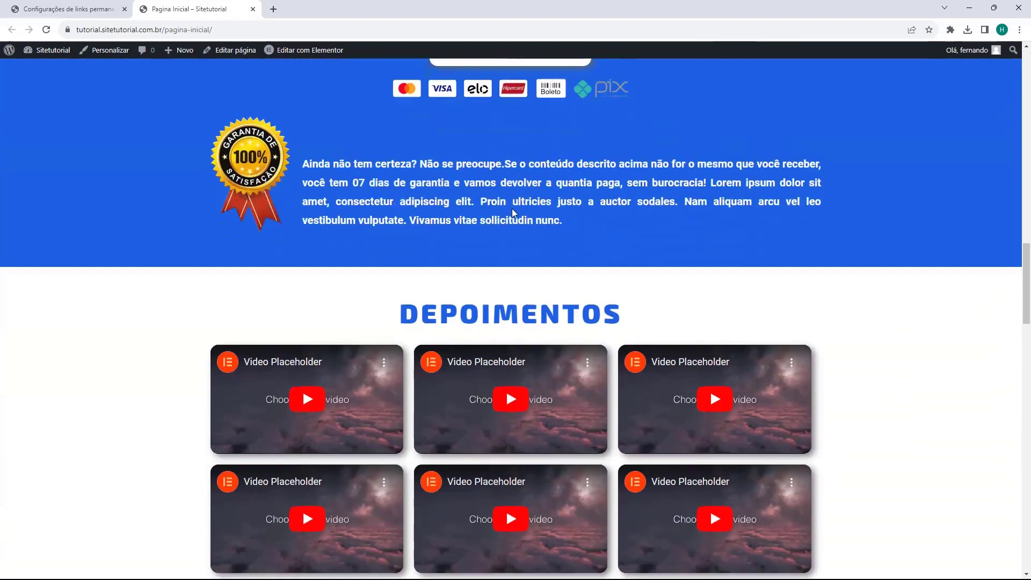
scroll(508, 214, "down", 10)
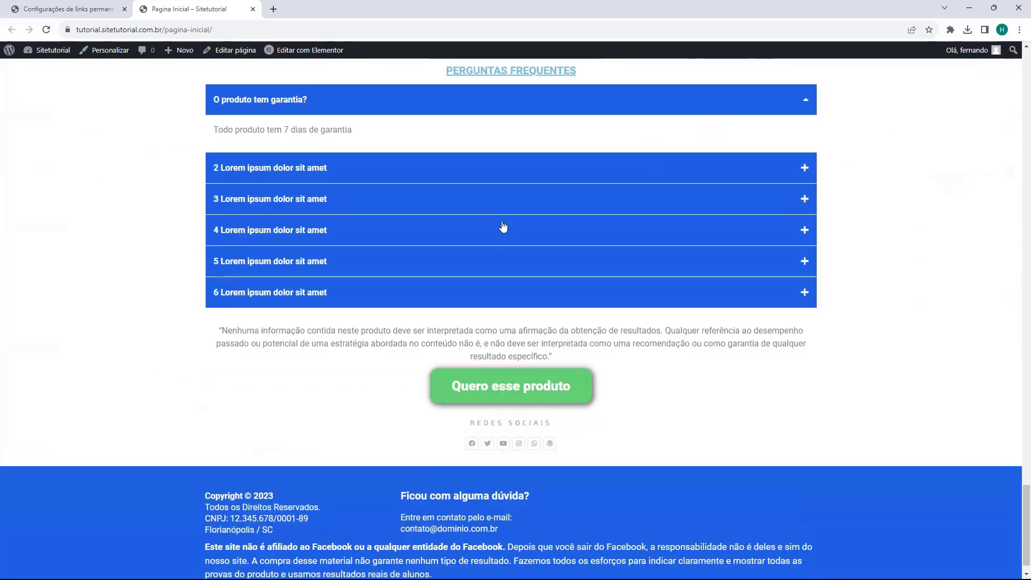
left_click(494, 355)
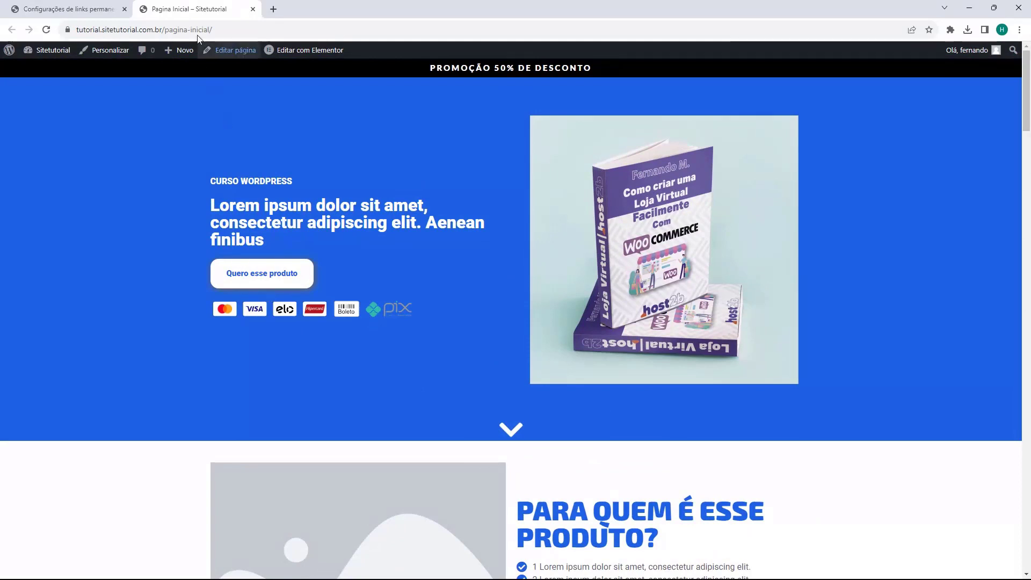
Step: Open the site's Leitura settings and find the option for what the home page displays
left_click(59, 9)
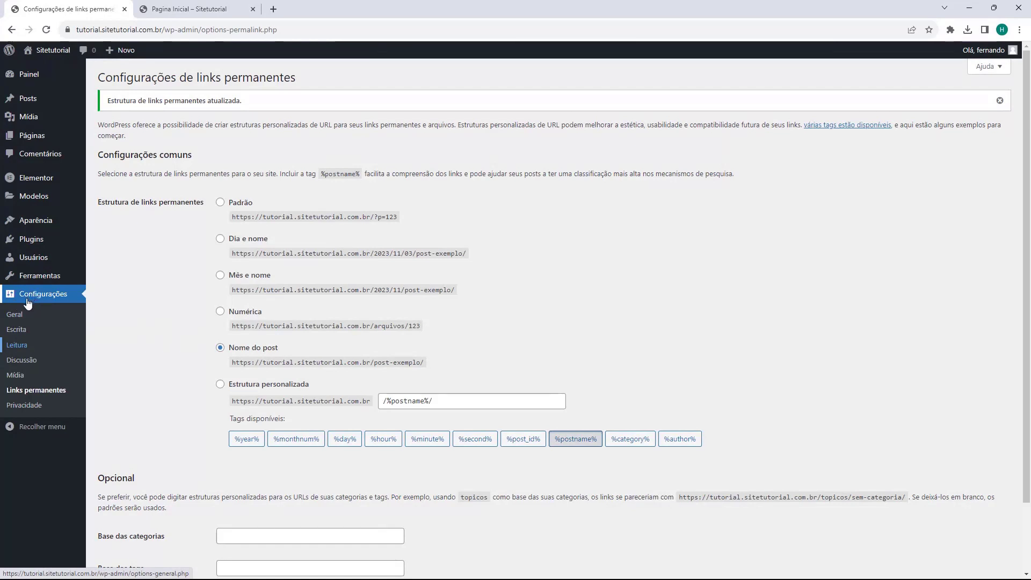
left_click(17, 345)
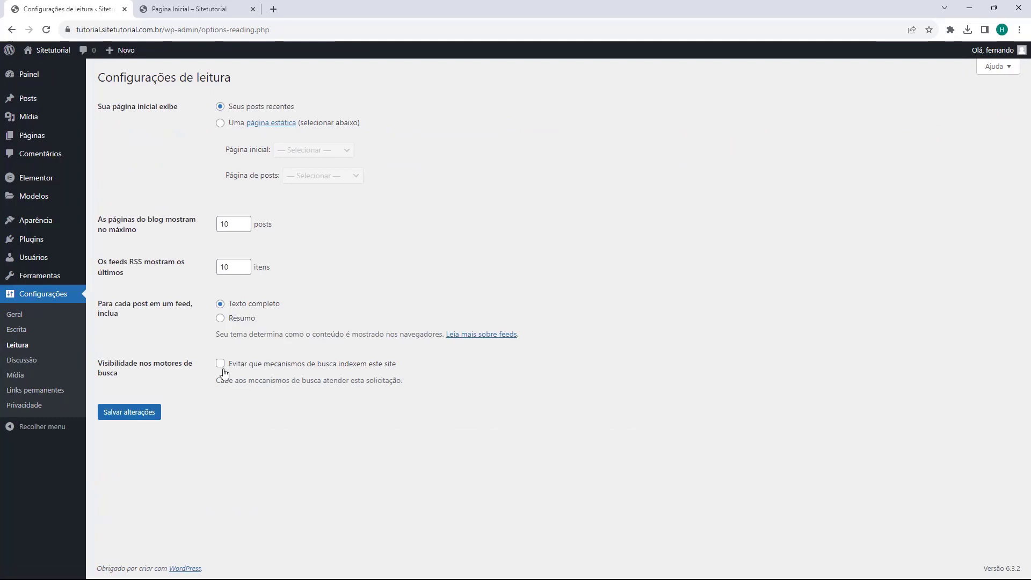
left_click_drag(101, 77, 189, 82)
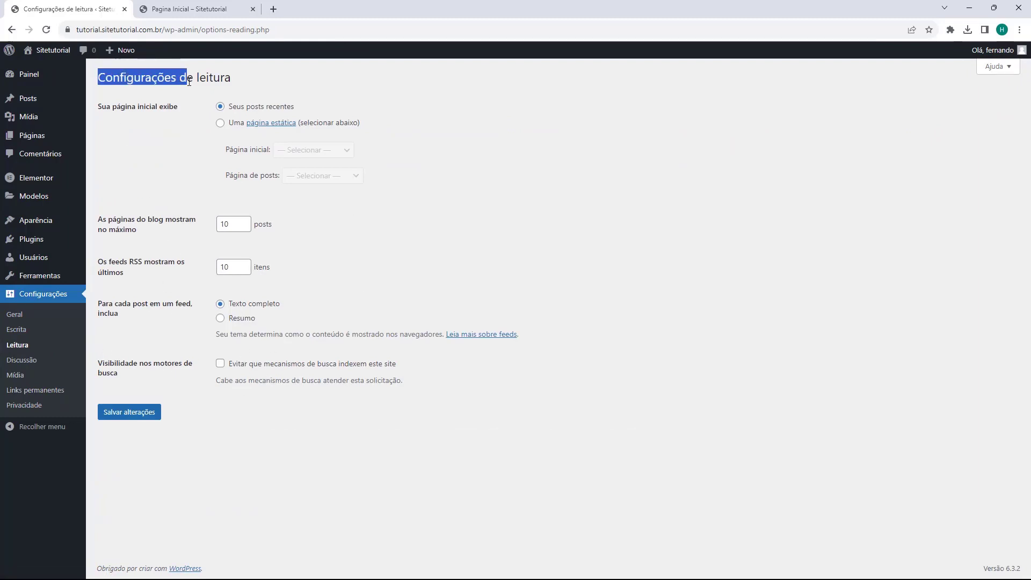
left_click(191, 82)
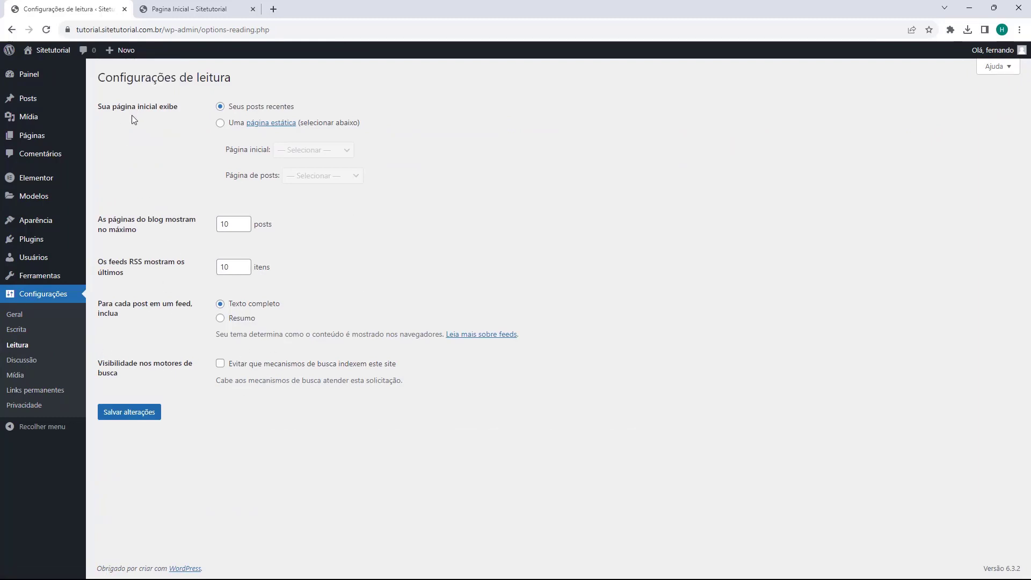
left_click_drag(100, 109, 155, 109)
left_click(197, 111)
left_click_drag(232, 111, 287, 107)
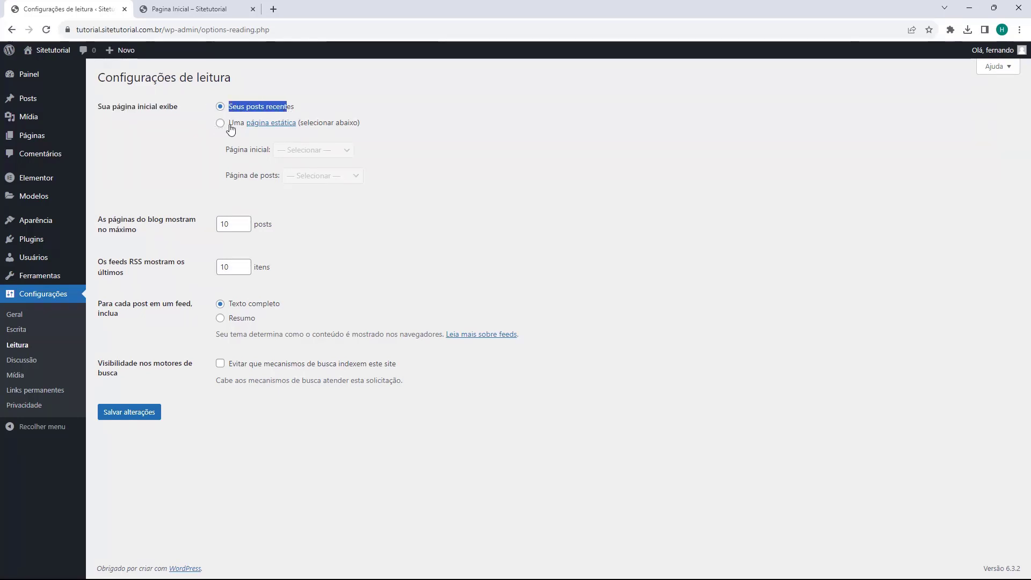
Step: Make the home page display a static page, choose Pagina Inicial as that page and save the reading settings
left_click(221, 124)
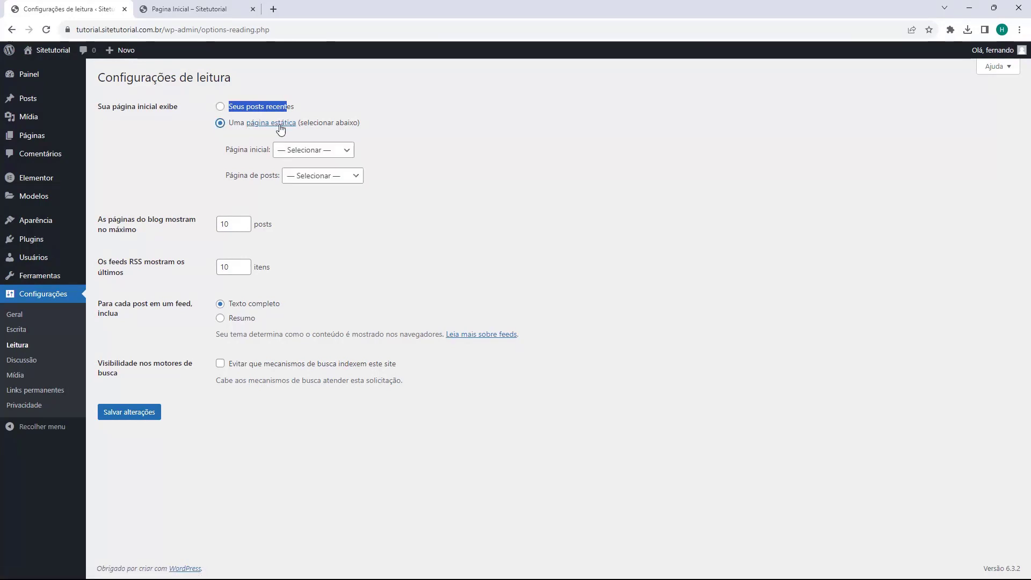
left_click_drag(225, 151, 260, 156)
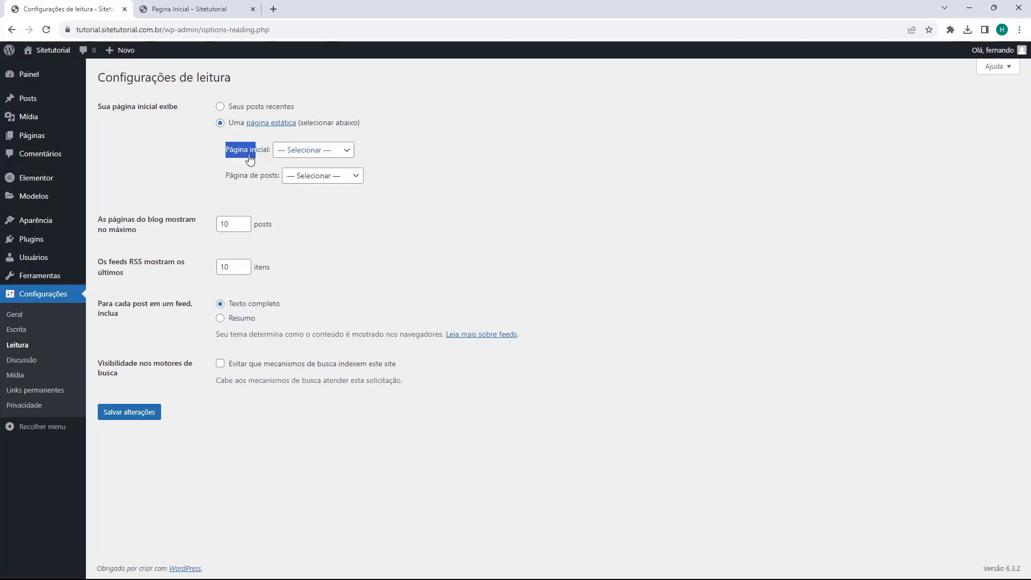
left_click(260, 156)
left_click(294, 154)
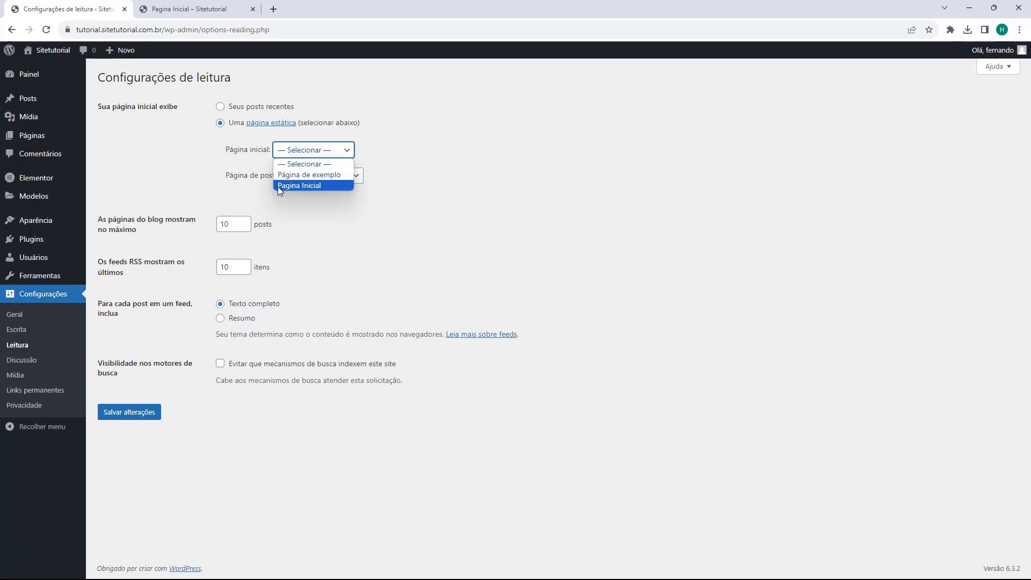
left_click(278, 186)
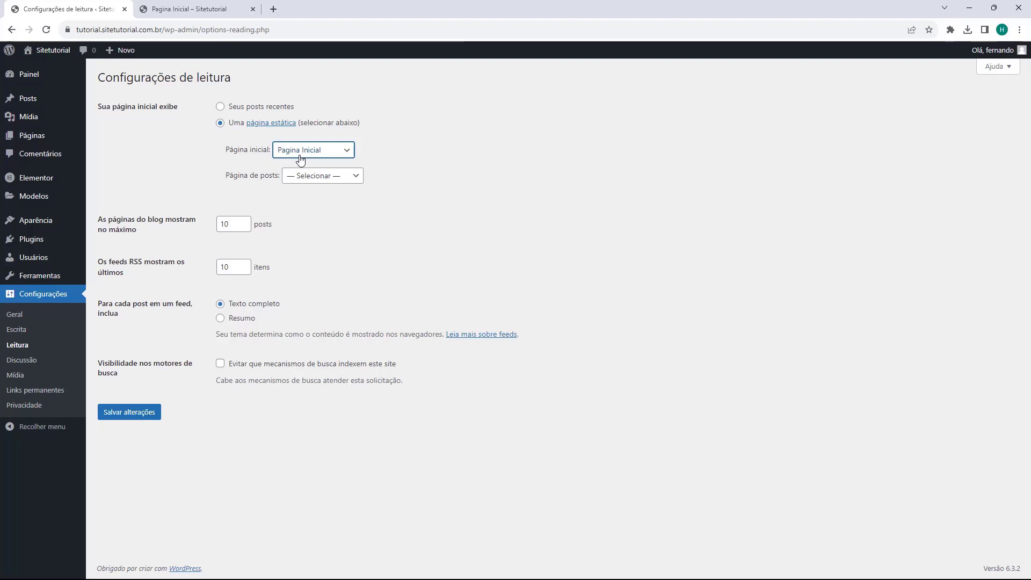
left_click(300, 159)
left_click(306, 191)
left_click(268, 185)
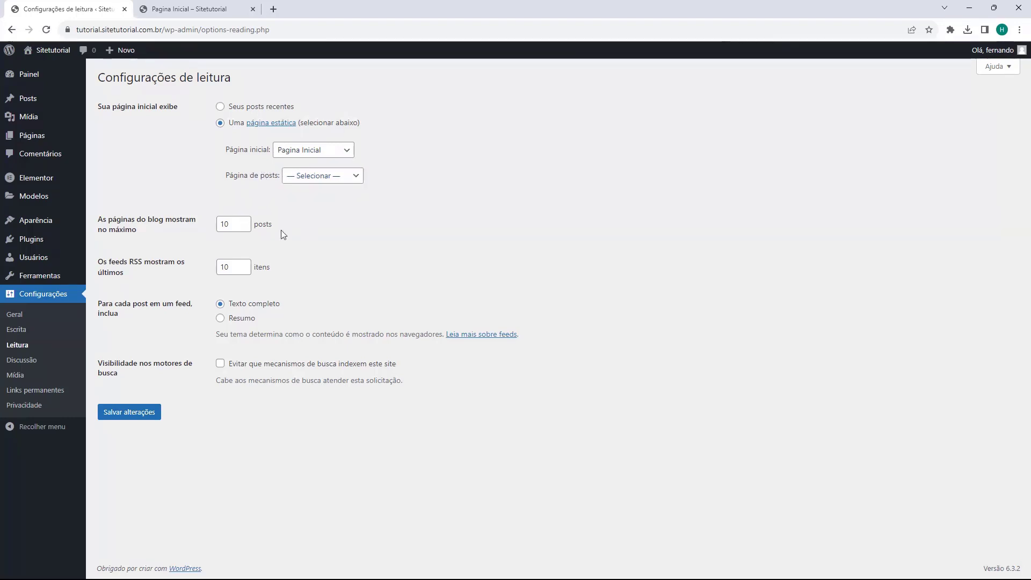
left_click(300, 199)
left_click(127, 423)
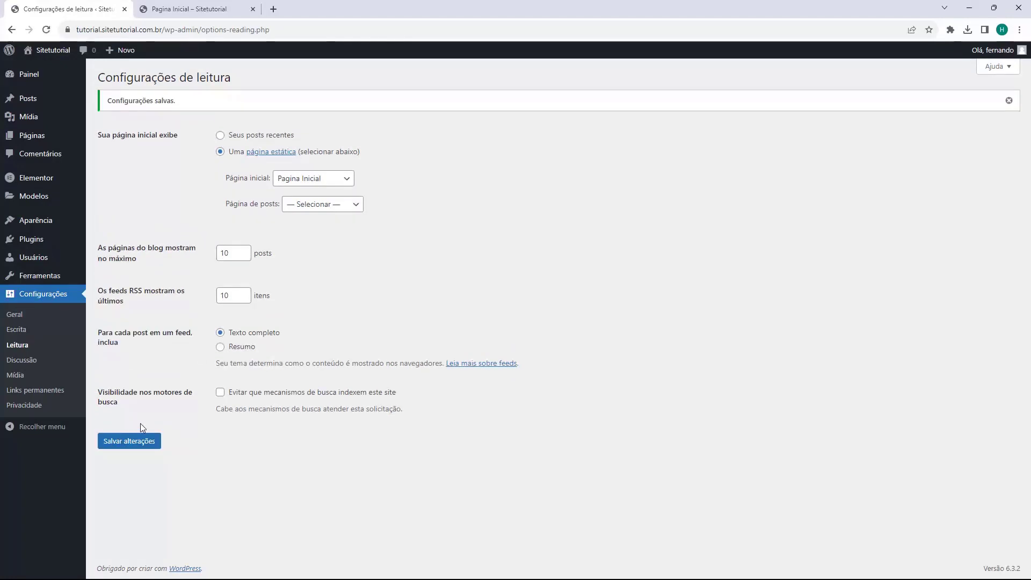
Step: Load the site's root at tutorial.sitetutorial.com.br and look through the first sections of its home page
left_click(202, 13)
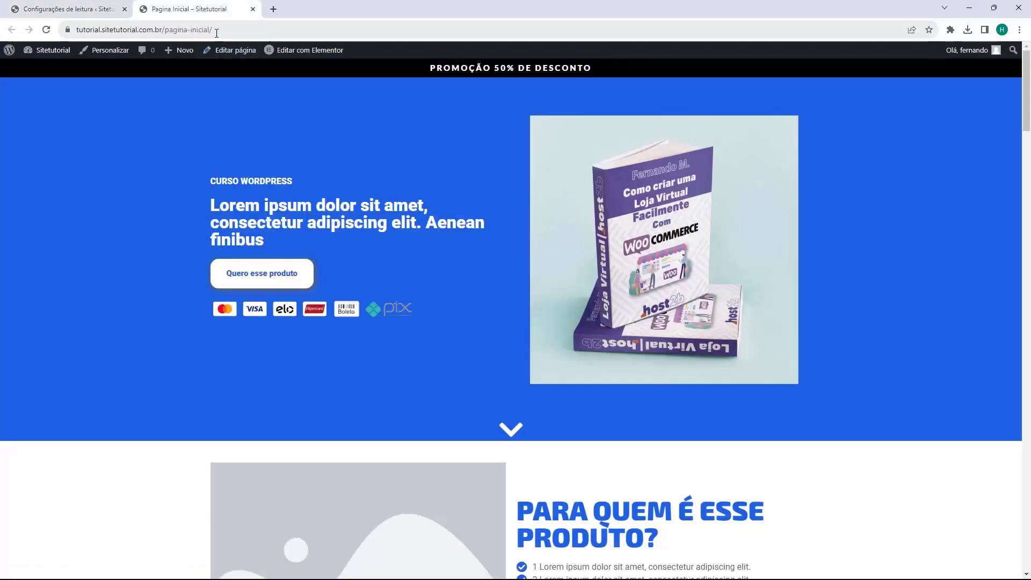
left_click(216, 33)
key("Return")
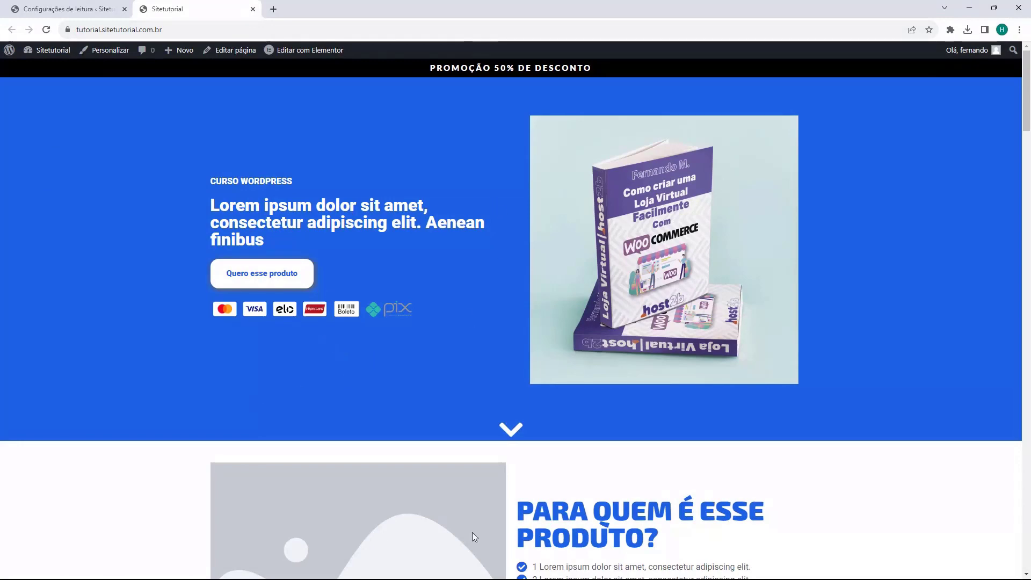
scroll(154, 256, "down", 8)
scroll(154, 256, "up", 4)
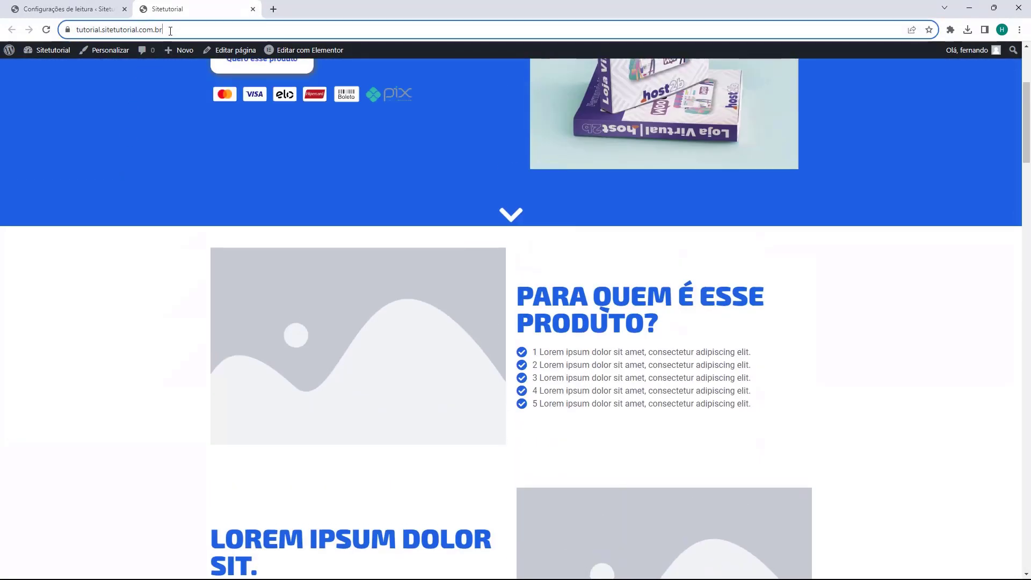
Step: Reload the site's home page and check its root address without the page name
left_click(81, 31)
left_click(47, 30)
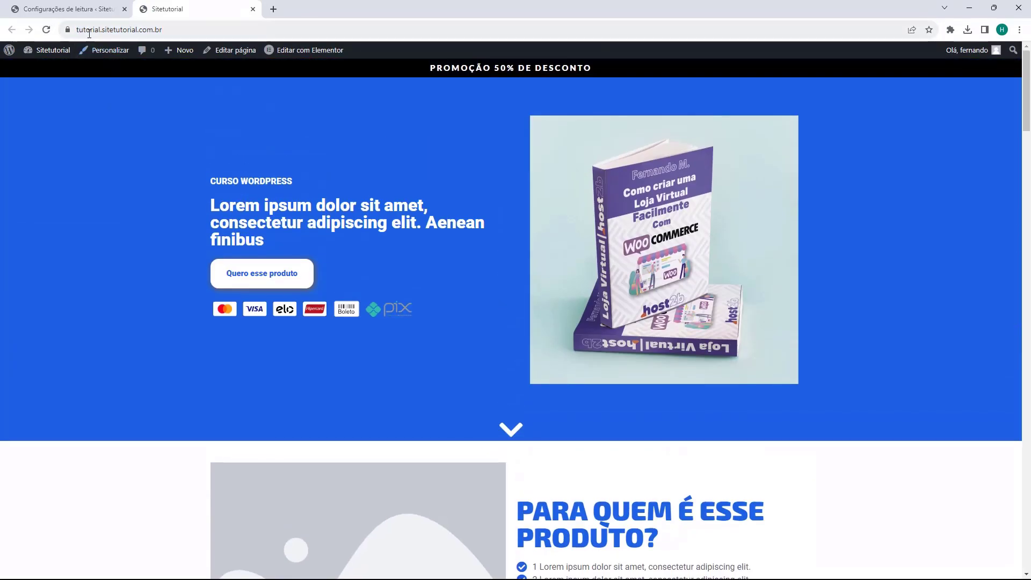
left_click(174, 30)
left_click(172, 31)
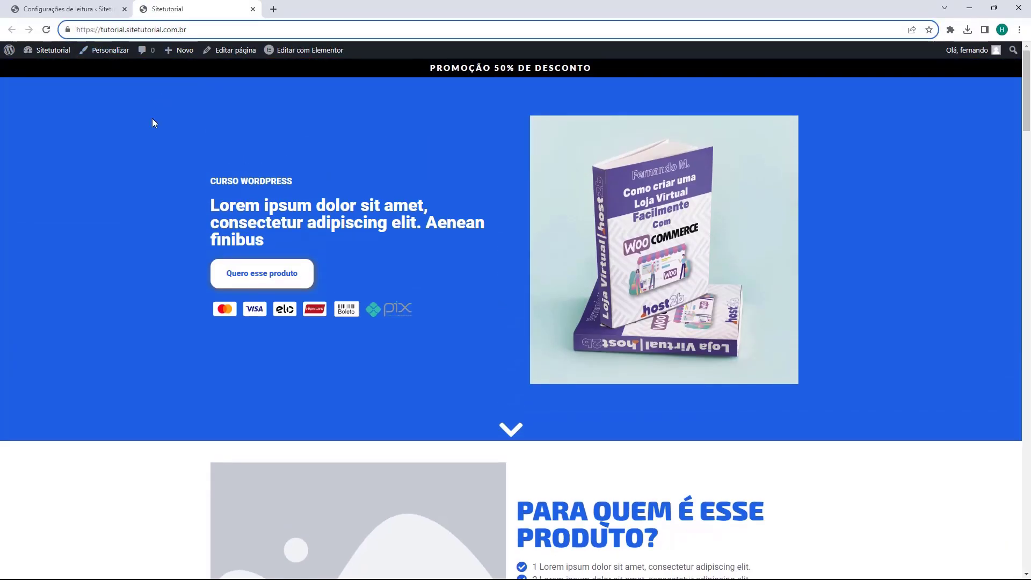
key("Return")
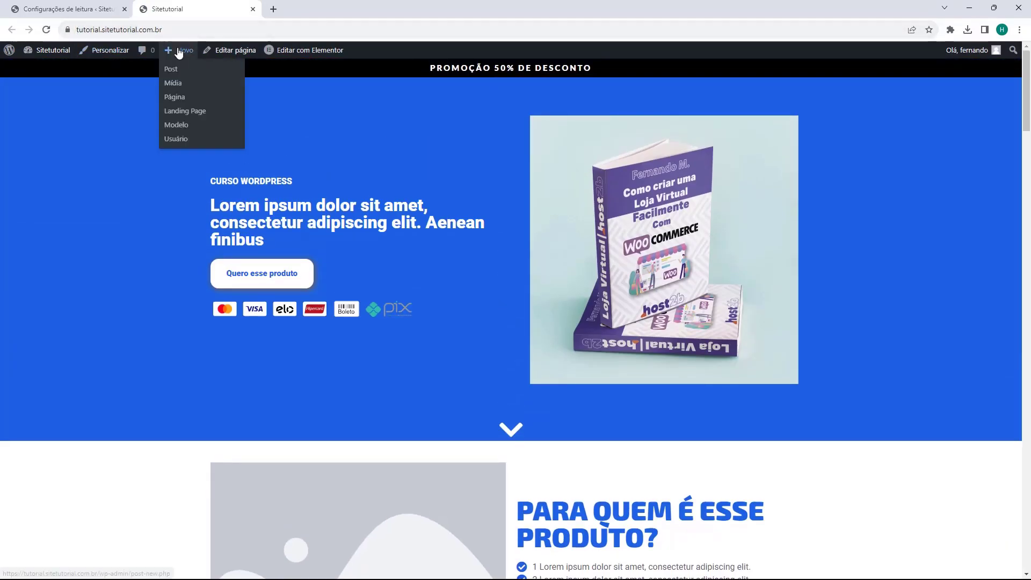
Step: Review the published home page from the promotion banner through the testimonials and pricing sections, returning to its header
scroll(465, 286, "down", 8)
scroll(717, 220, "down", 20)
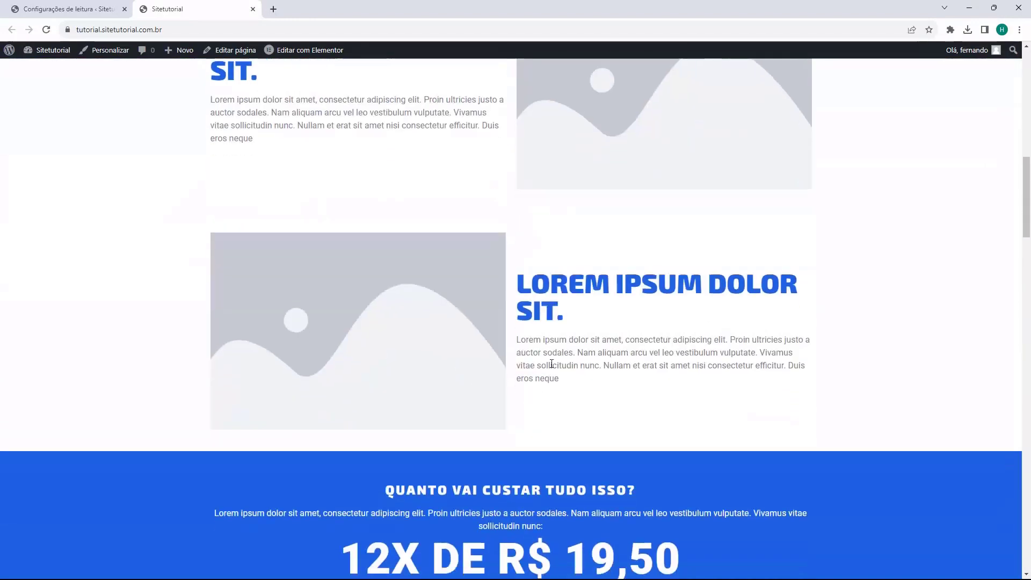
scroll(601, 329, "down", 17)
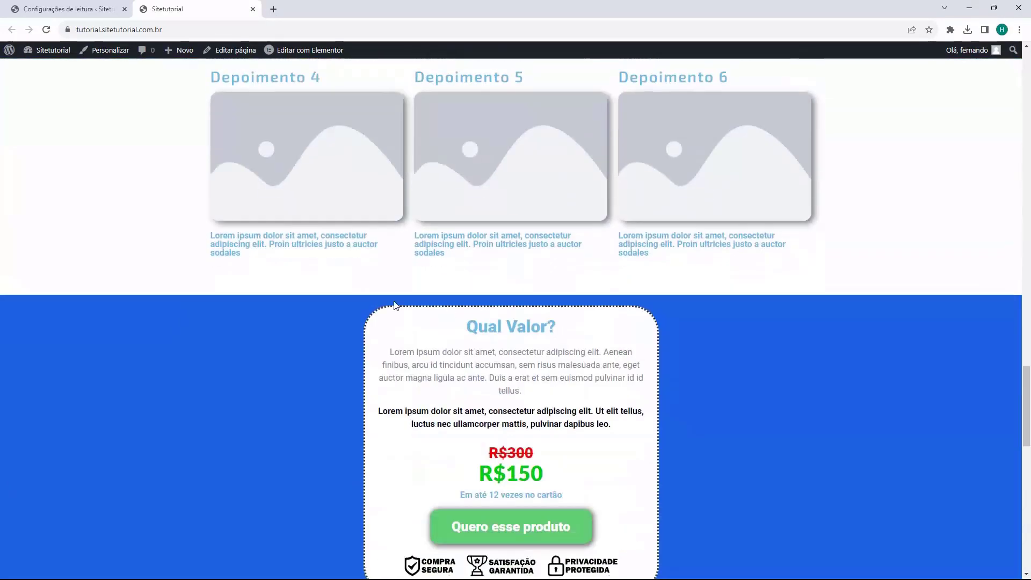
scroll(393, 332, "up", 6)
scroll(393, 332, "up", 20)
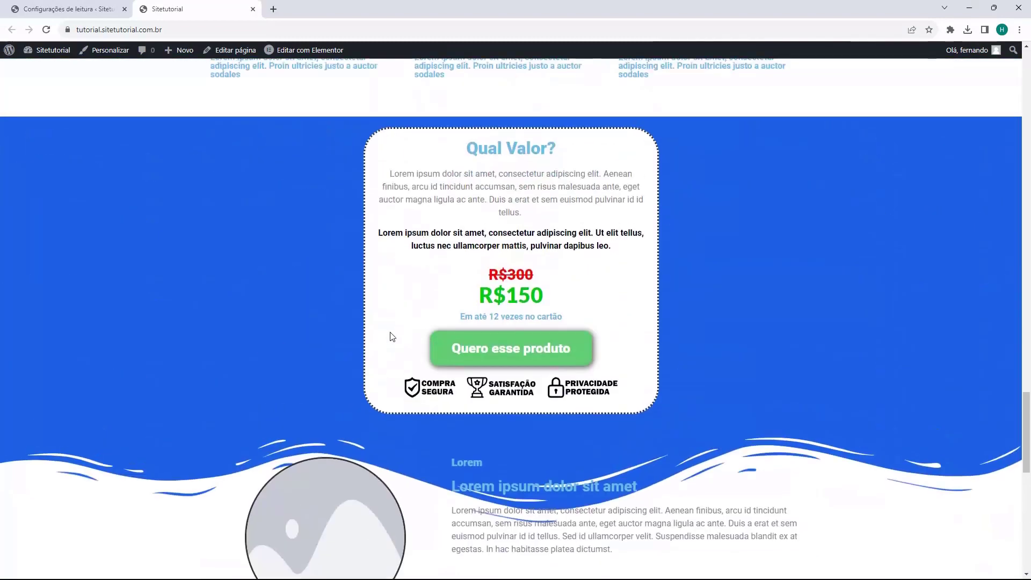
scroll(386, 336, "up", 15)
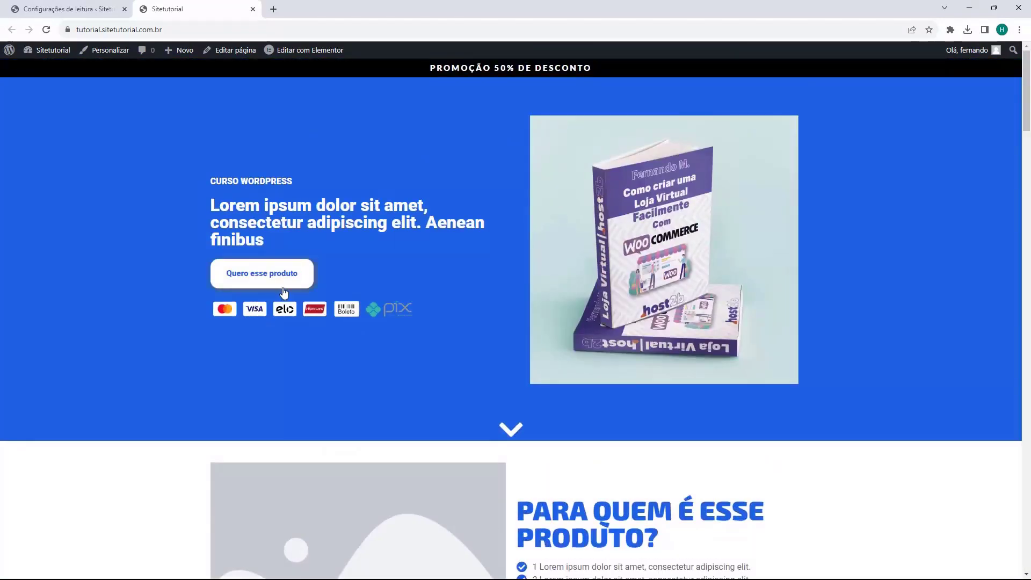
scroll(248, 250, "down", 4)
scroll(236, 250, "up", 5)
scroll(506, 225, "down", 14)
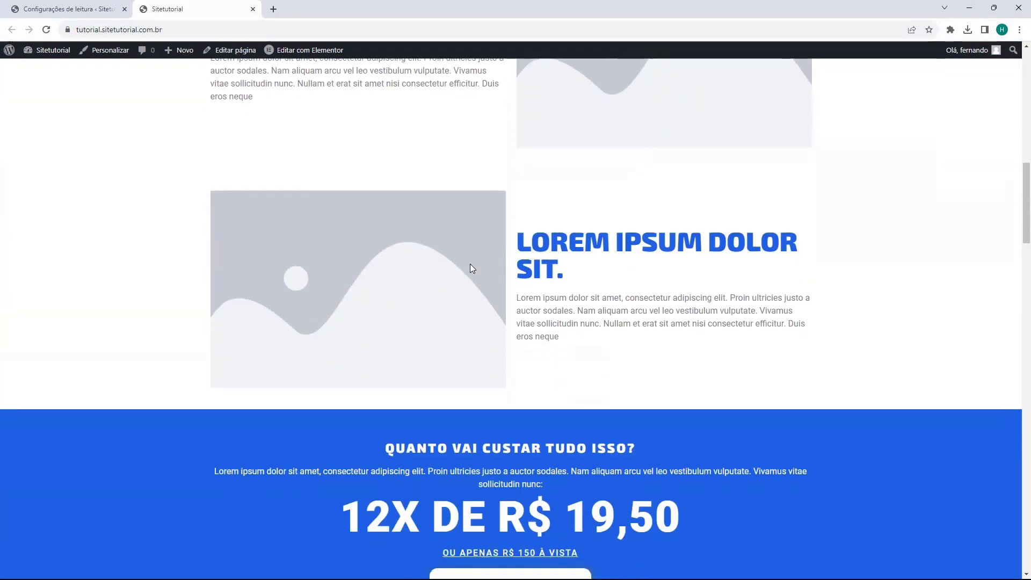
scroll(470, 268, "up", 15)
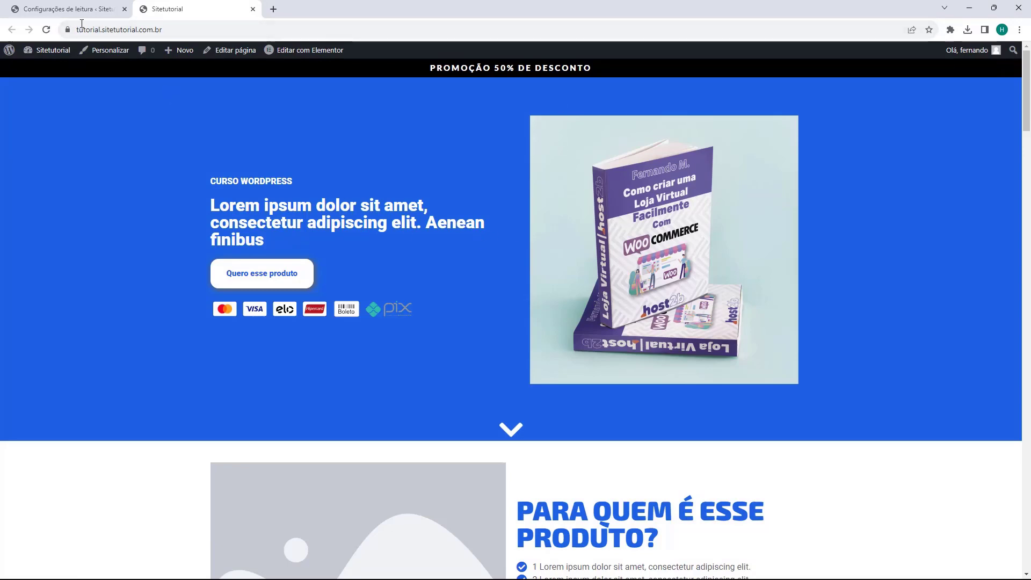
Step: Check the list of all pages in the WordPress admin and return to the Painel dashboard
key("ctrl+shift+Tab")
left_click(31, 135)
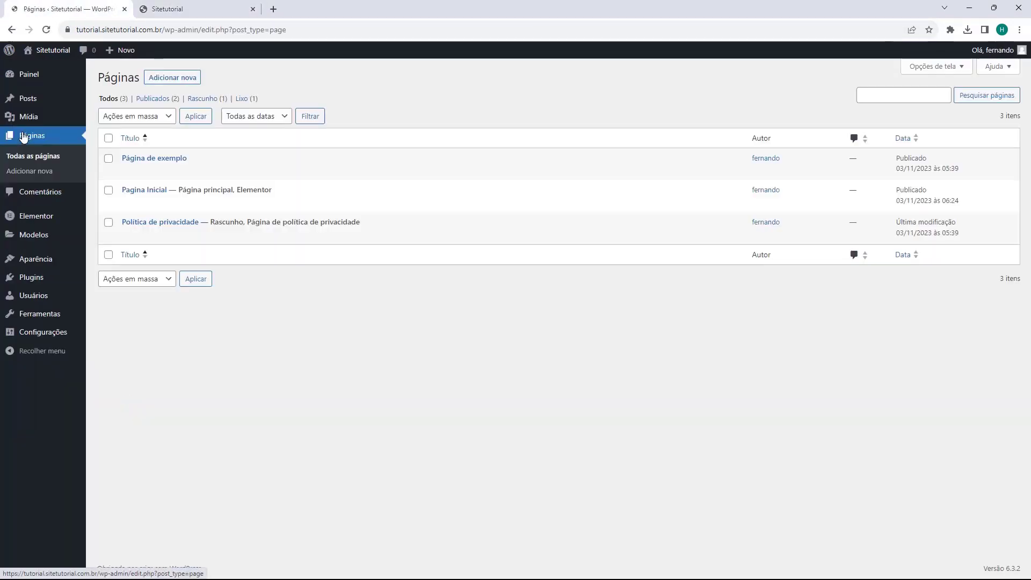
left_click(186, 84)
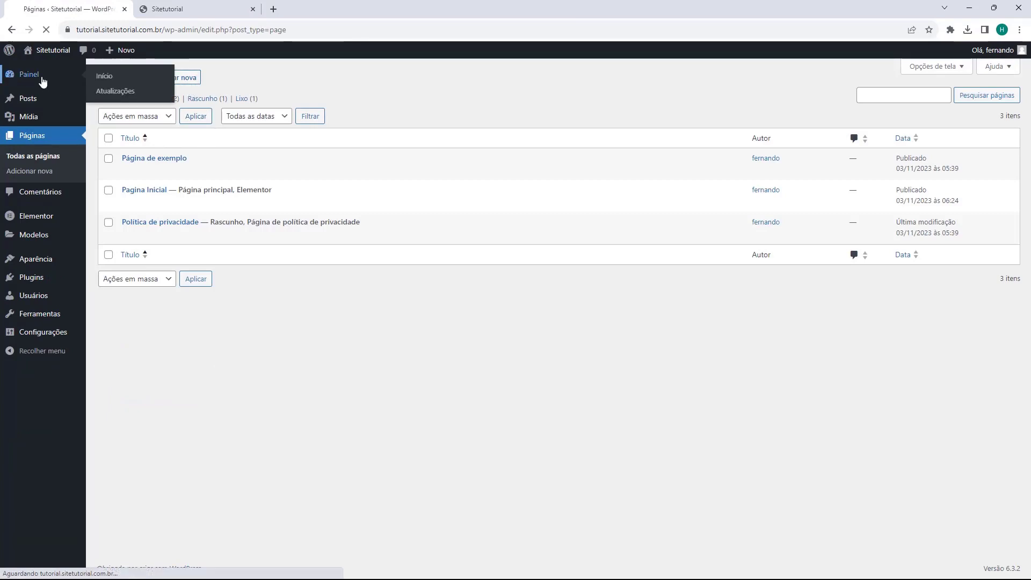
left_click(41, 80)
Step: Switch back to the live home page and look over its upper content sections once more
left_click(168, 15)
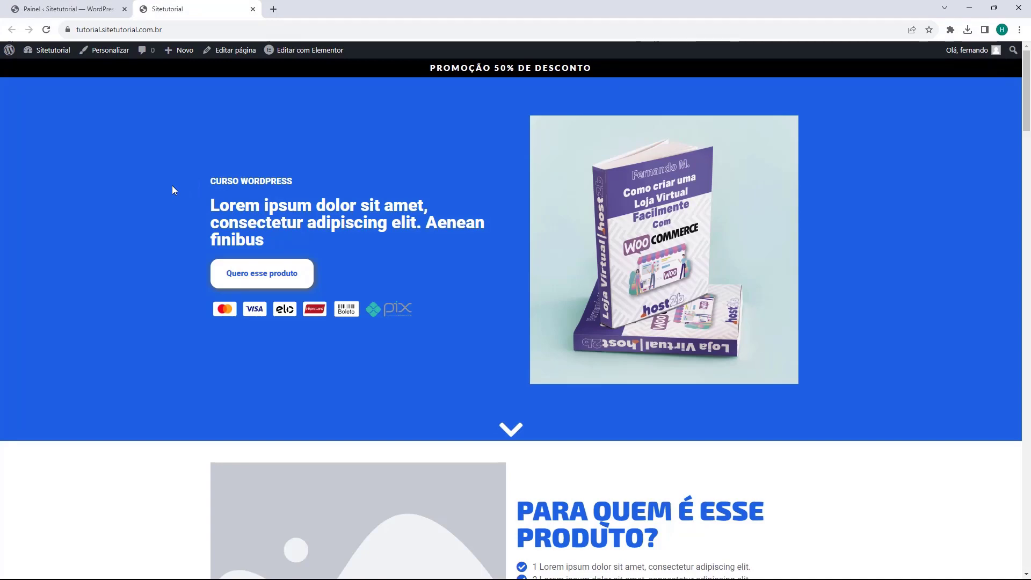
scroll(172, 189, "down", 10)
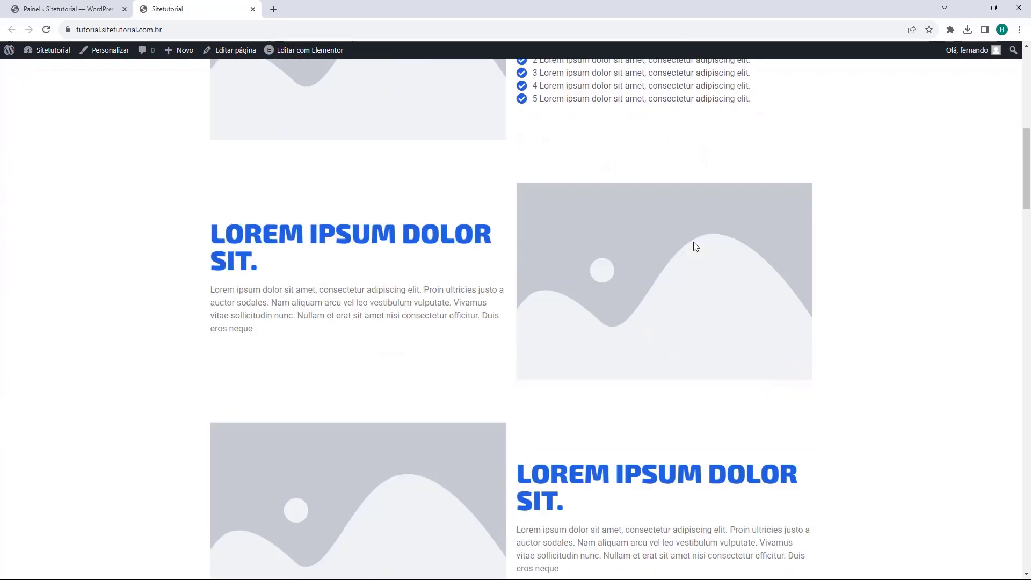
scroll(695, 247, "down", 5)
scroll(589, 368, "up", 15)
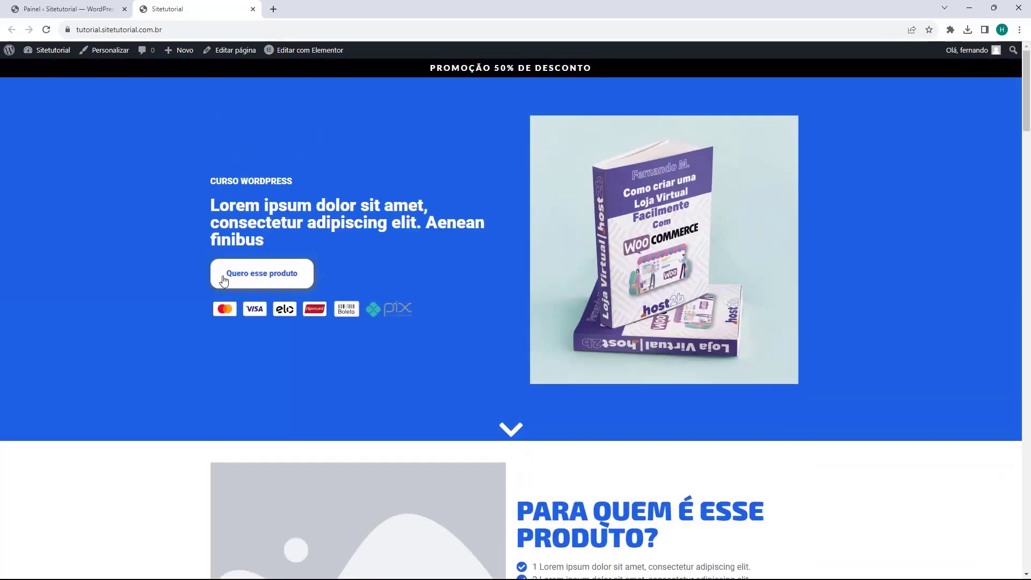